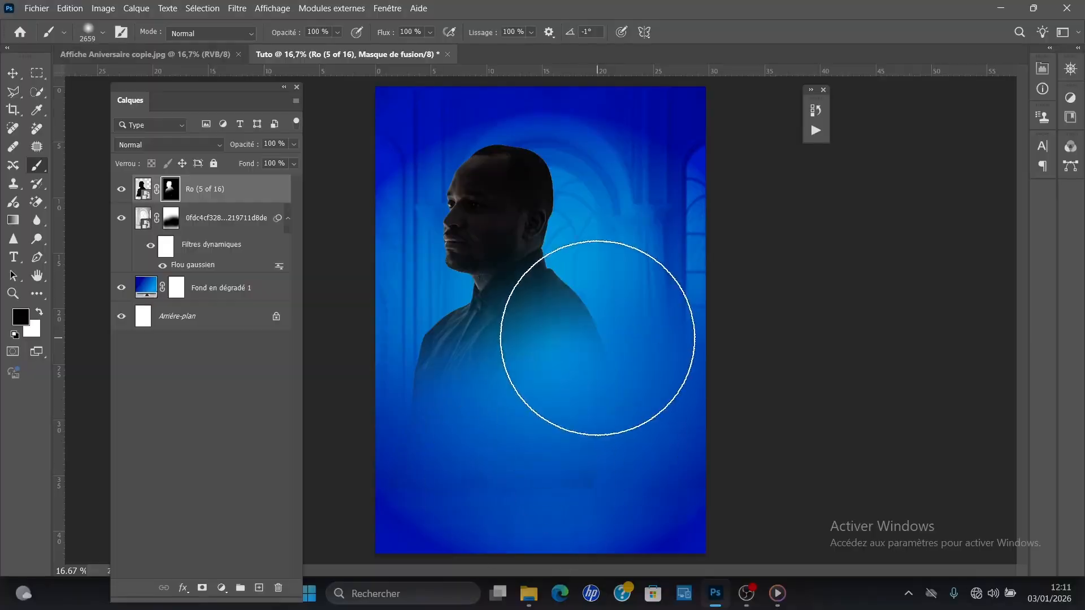
Step: Enlarge and slightly reposition the dark profile portrait Ro (5 of 16) on the poster
key(ctrl+t)
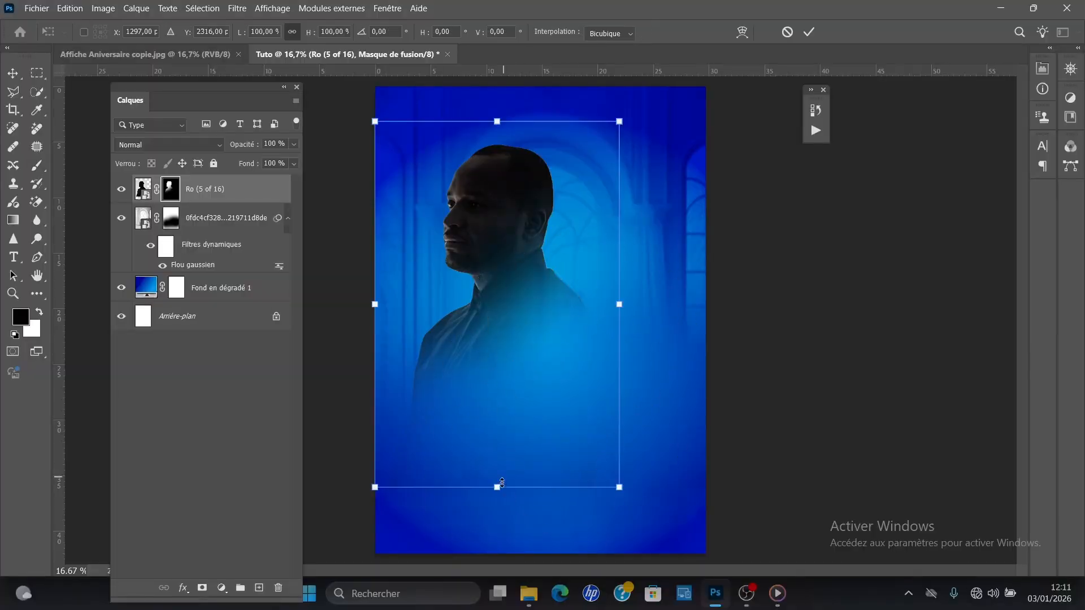
drag(512, 465, 499, 473)
drag(603, 150, 622, 121)
key(Return)
Step: Place the photo Ro (10 of 16) in the poster, select its subject and mask out the background
key(alt+Tab)
scroll(792, 299, down, 1)
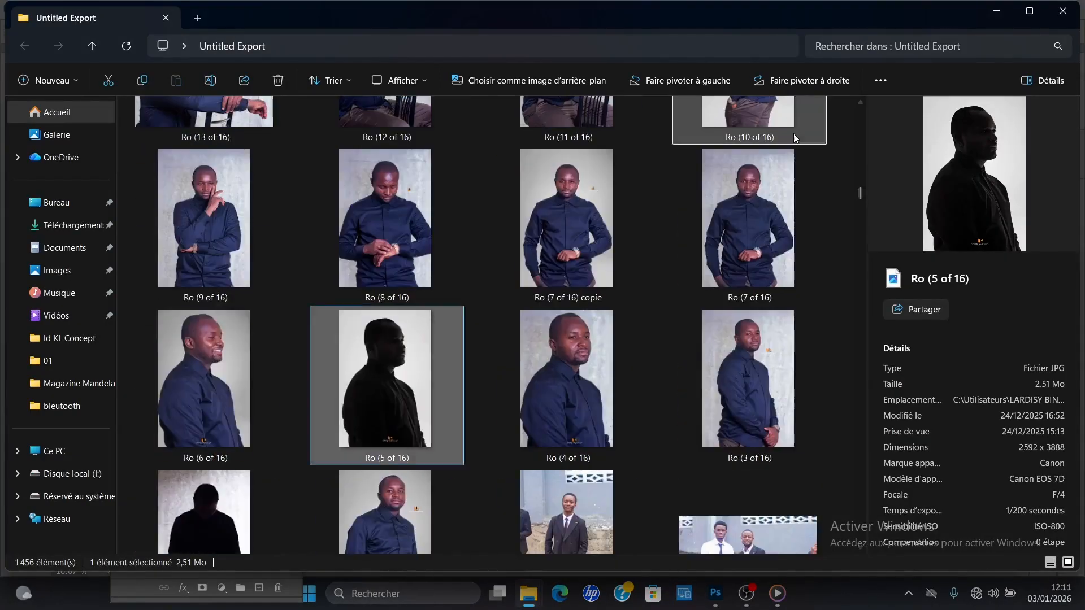
click(754, 137)
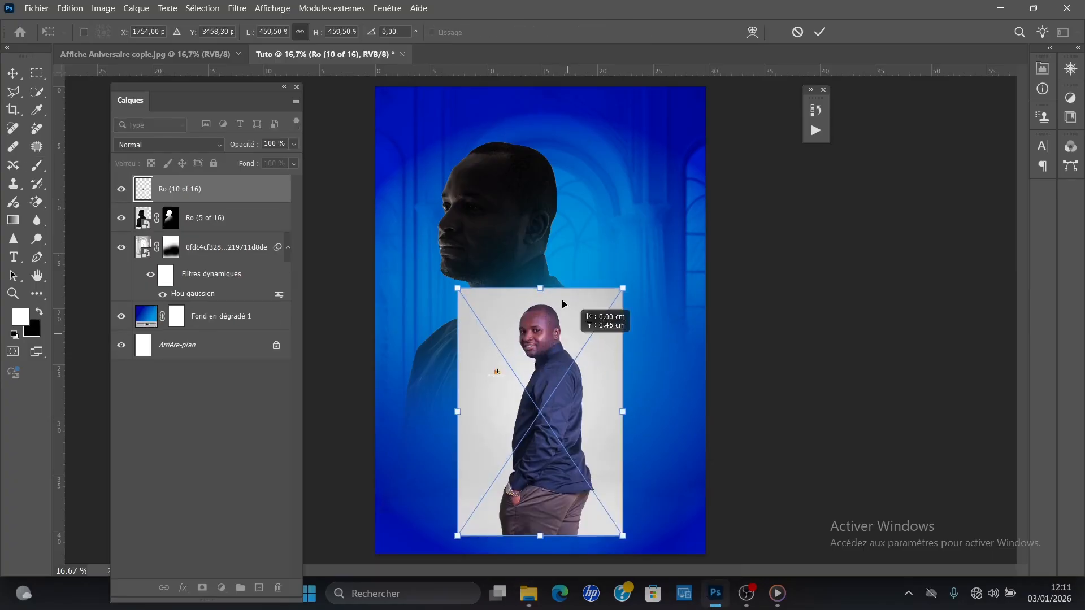
key(Return)
click(203, 8)
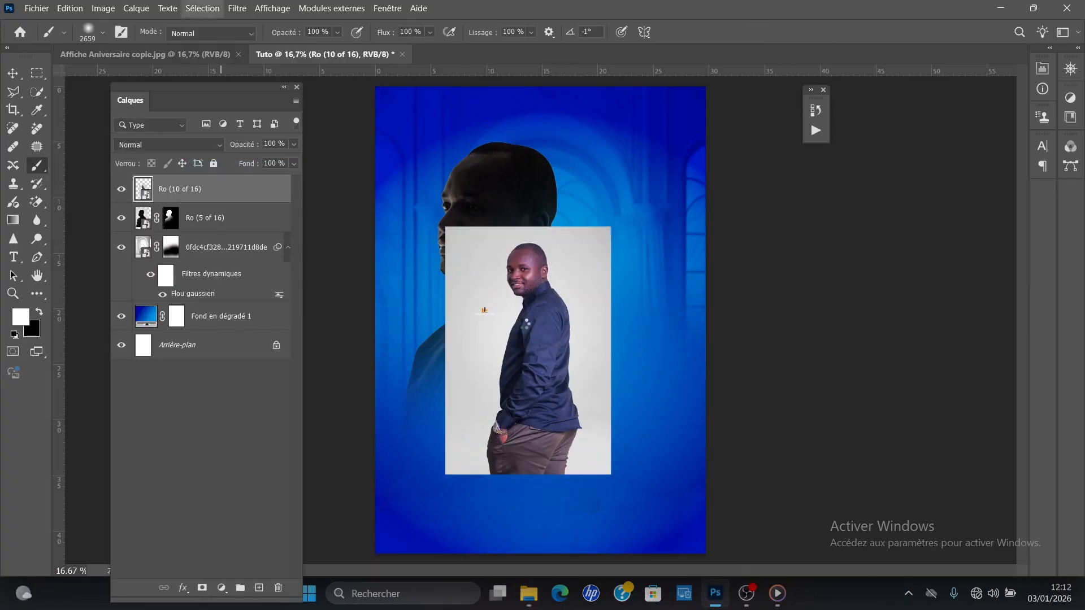
click(202, 587)
Step: Enlarge the Ro (10 of 16) figure and move it down over the dark portrait's shoulder
key(ctrl+t)
drag(610, 227, 632, 195)
key(Return)
key(v)
mouse_move(586, 255)
mouse_down()
mouse_move(593, 223)
mouse_move(557, 305)
mouse_up()
Step: Fade the lower part of the Ro (10 of 16) figure by brushing black on its layer mask
key(ctrl+plus)
key(ctrl+minus)
key(ctrl+minus)
key(b)
drag(568, 463, 515, 453)
Step: Scale the Ro (10 of 16) figure down slightly
key(v)
key(ctrl+t)
drag(594, 445, 582, 422)
key(Return)
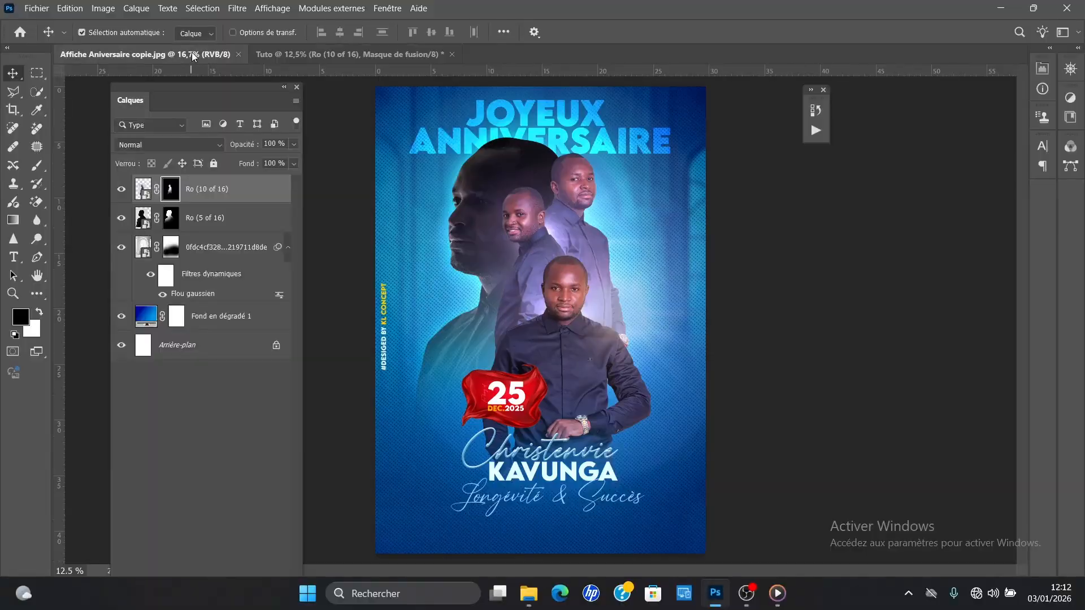
Step: Place the photo Ro (3 of 16) in the poster, enlarge it and position it over the upper middle
click(530, 593)
drag(642, 387, 531, 282)
drag(597, 168, 618, 141)
drag(556, 249, 556, 286)
key(Return)
Step: Select the subject of the Ro (3 of 16) photo and mask out its background
click(203, 9)
click(226, 164)
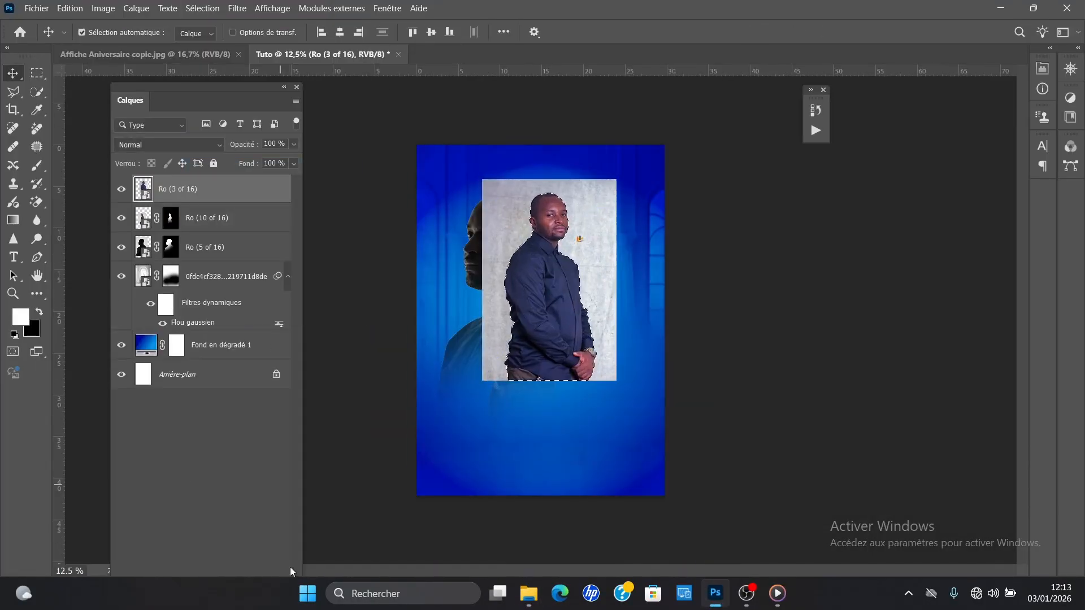
drag(211, 87, 212, 60)
click(203, 560)
Step: Move the Ro (3 of 16) layer below Ro (10 of 16) and scale the figure down slightly
drag(206, 162, 207, 203)
key(ctrl+t)
drag(616, 381, 605, 361)
key(Return)
Step: Fade the bottom of the Ro (3 of 16) figure by brushing black on its layer mask
key(b)
key(x)
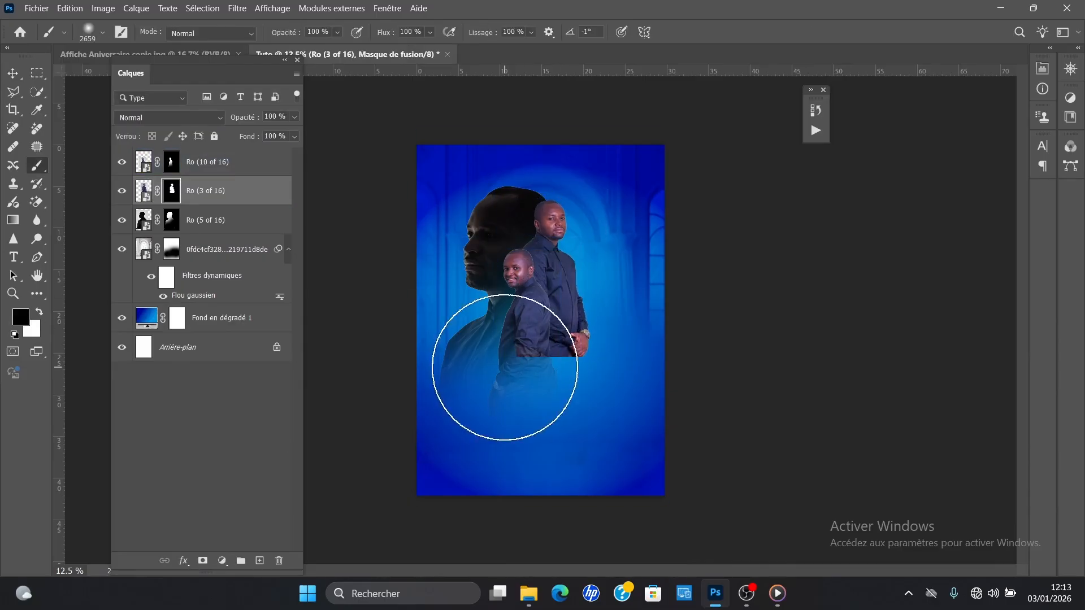
drag(506, 367, 565, 362)
click(207, 219)
Step: Place the photo Ro (7 of 16) copie in the poster, scale it down and position it over the lower centre
click(528, 593)
click(730, 249)
drag(566, 251, 490, 415)
drag(632, 183, 548, 307)
drag(500, 385, 530, 359)
key(Return)
Step: Select the subject of the Ro (7 of 16) copie photo and mask out its background
click(203, 561)
click(202, 9)
click(212, 12)
key(ctrl+z)
click(212, 11)
click(204, 167)
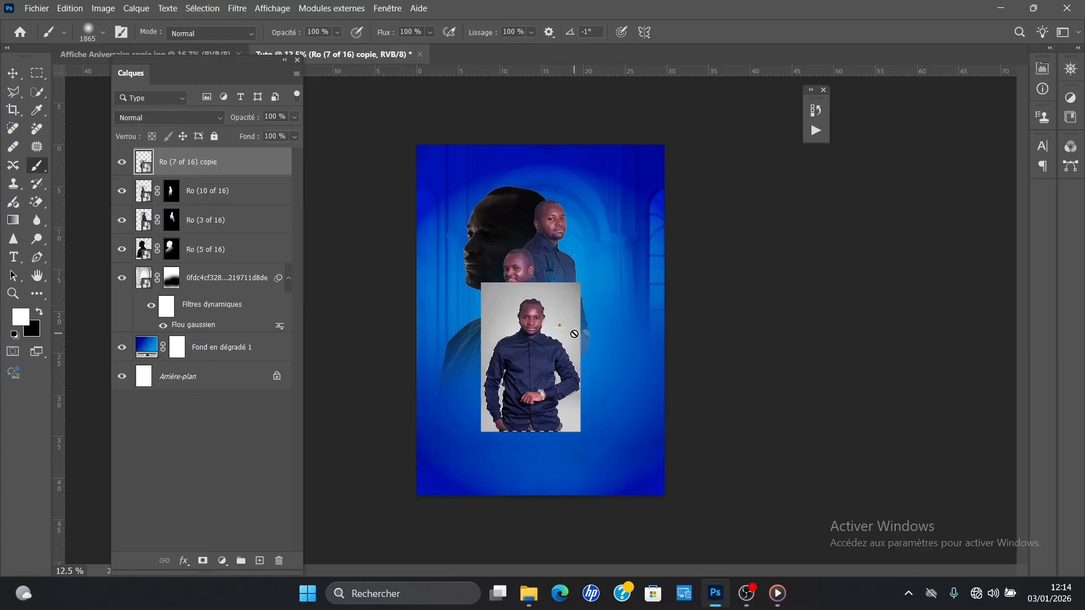
click(203, 561)
Step: Reposition the Ro (7 of 16) copie figure in front of the other portraits and enlarge it slightly
key(v)
key(ctrl+plus)
click(144, 162)
drag(519, 356, 526, 342)
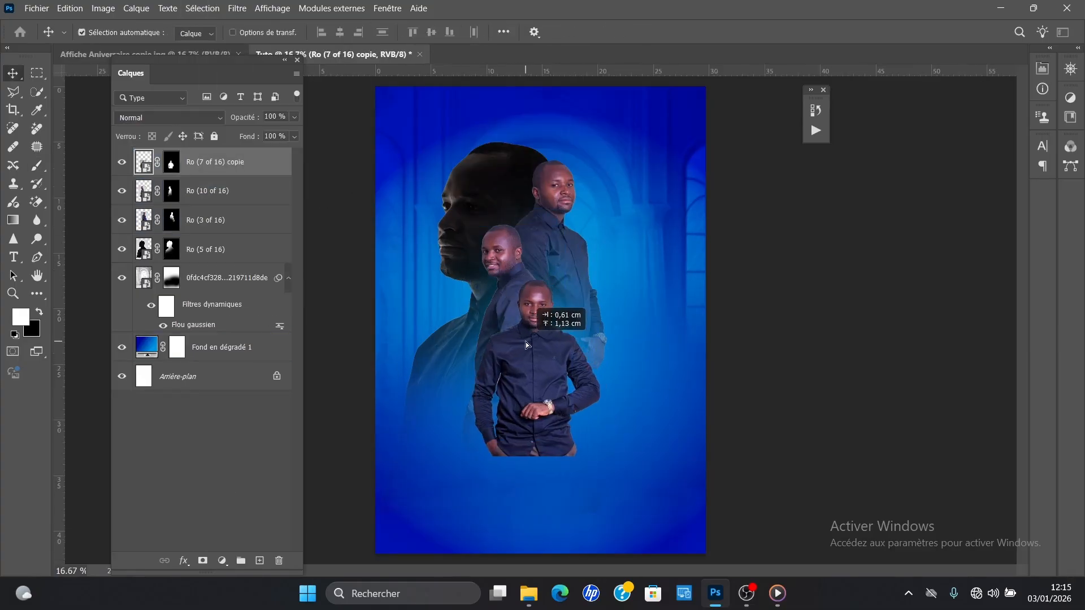
key(ctrl+t)
drag(598, 462, 616, 493)
drag(564, 410, 556, 405)
key(Return)
Step: Activate the Brush on the layer mask of Ro (5 of 16)
click(171, 249)
key(b)
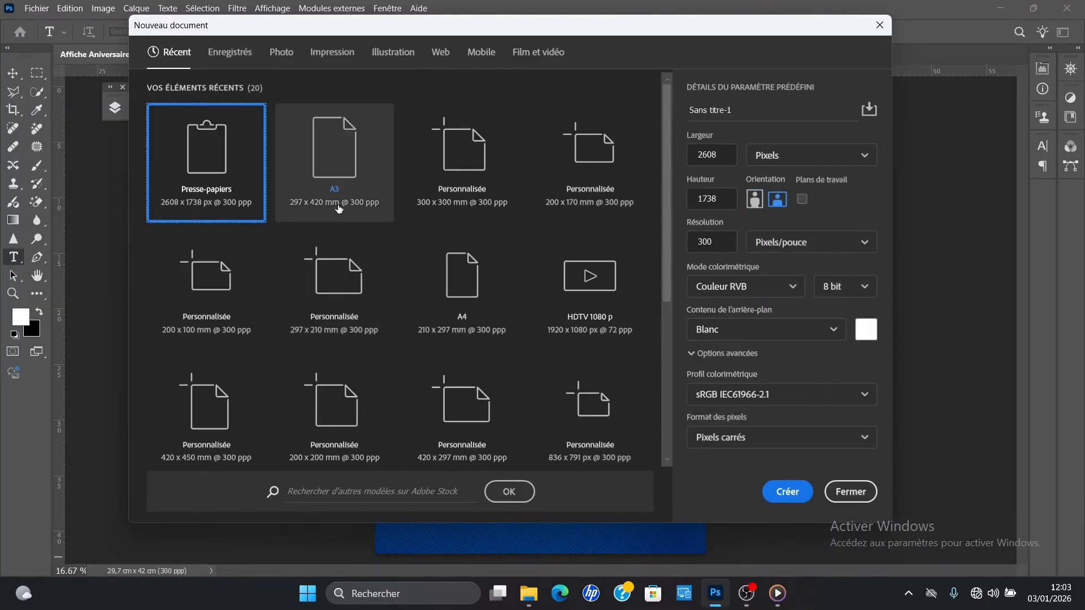
Step: Create a portrait A3 document named Tuto, 297 x 420 mm at 300 pixels per inch
click(340, 166)
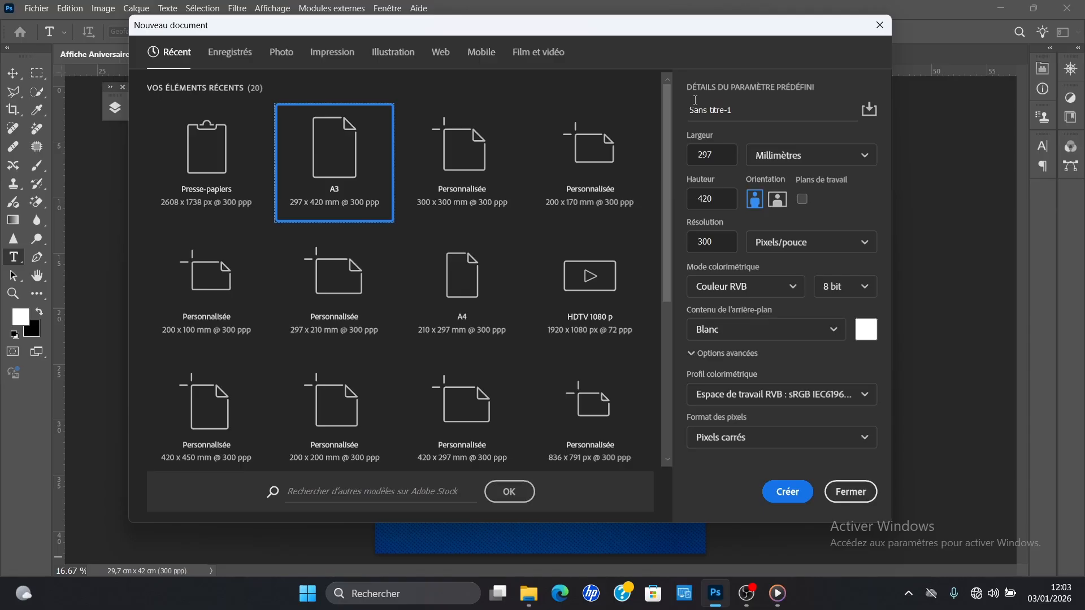
drag(747, 108, 700, 108)
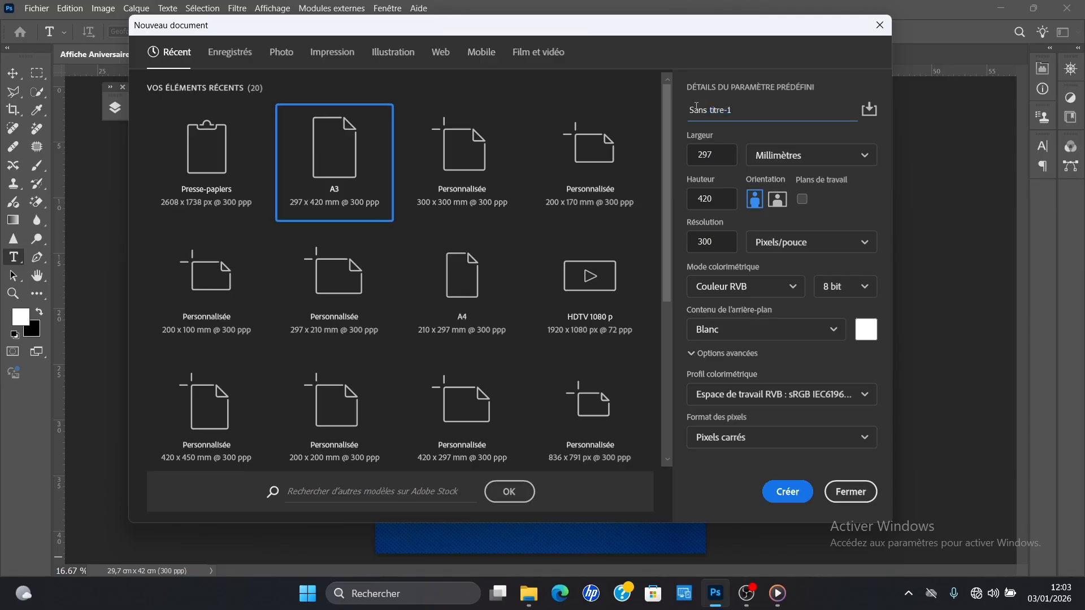
text(Tuto)
click(787, 492)
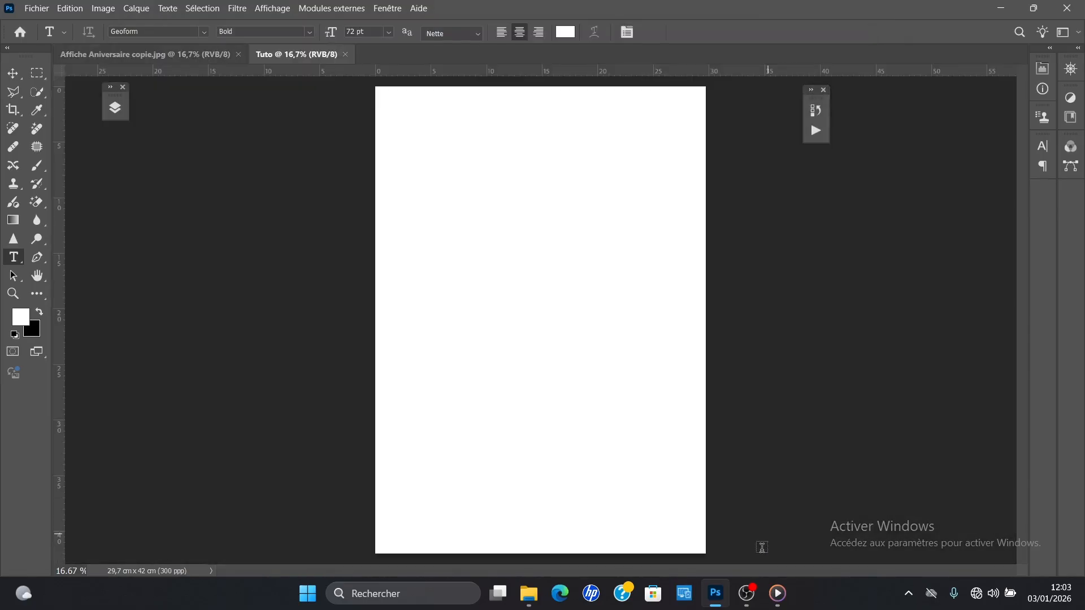
click(753, 599)
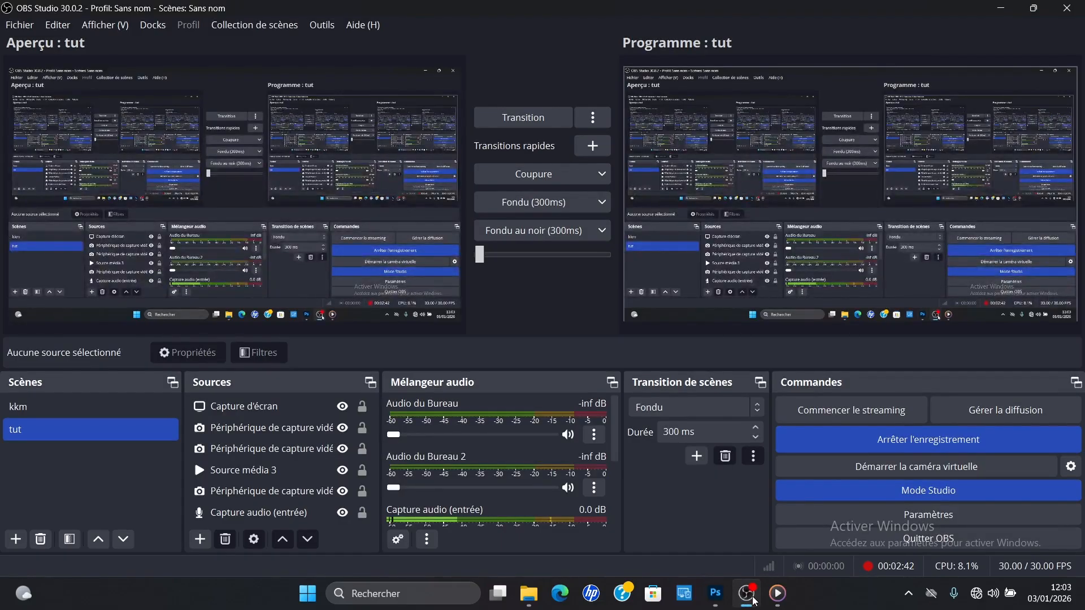
click(753, 599)
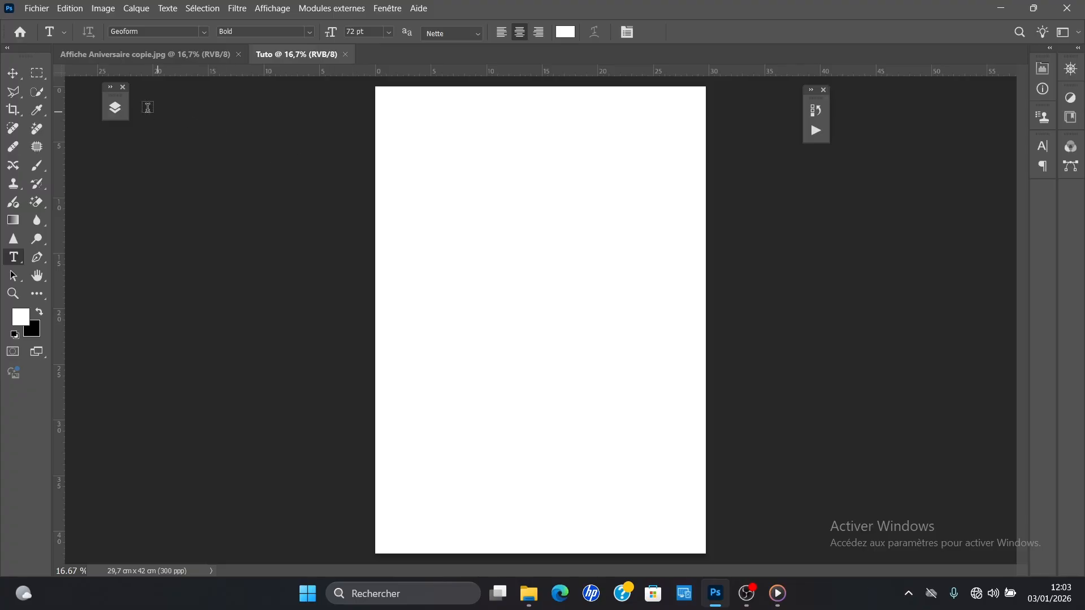
Step: Add a gradient fill layer above the background using the Blue_01 preset from the Blues group
click(115, 107)
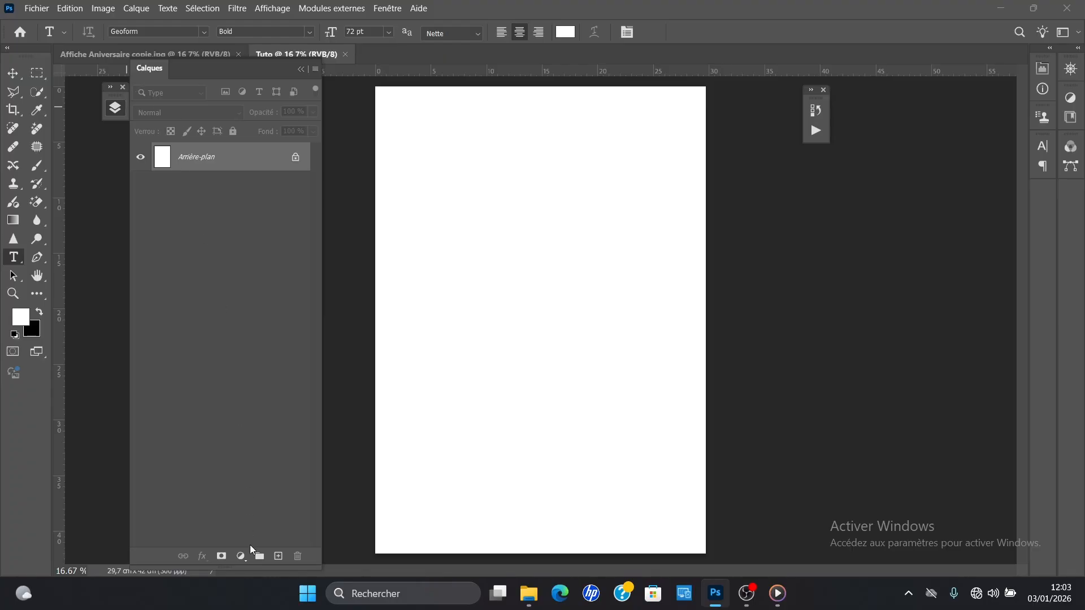
click(243, 557)
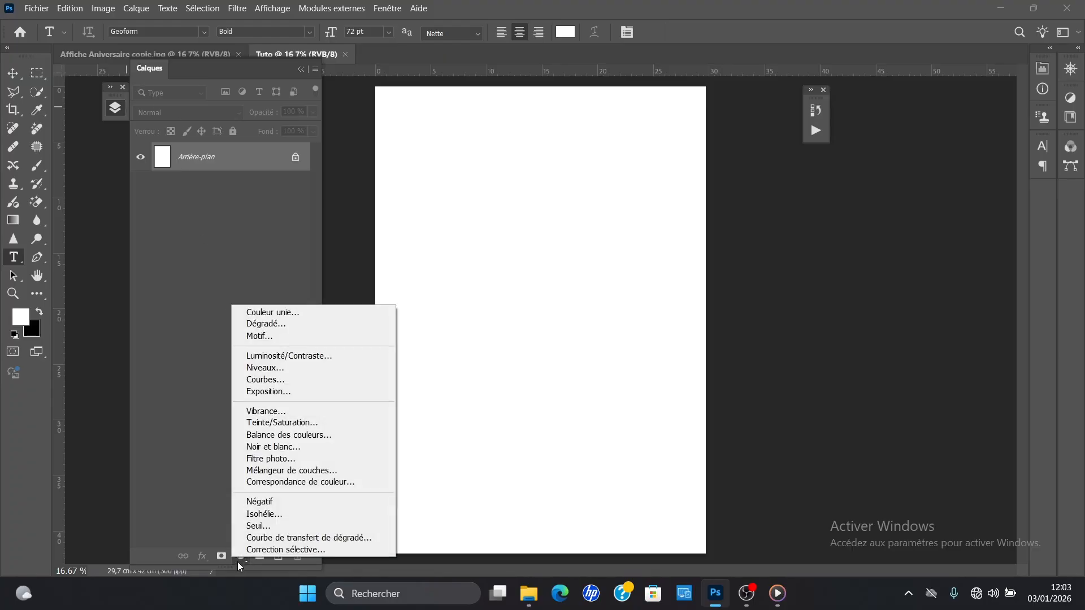
click(277, 324)
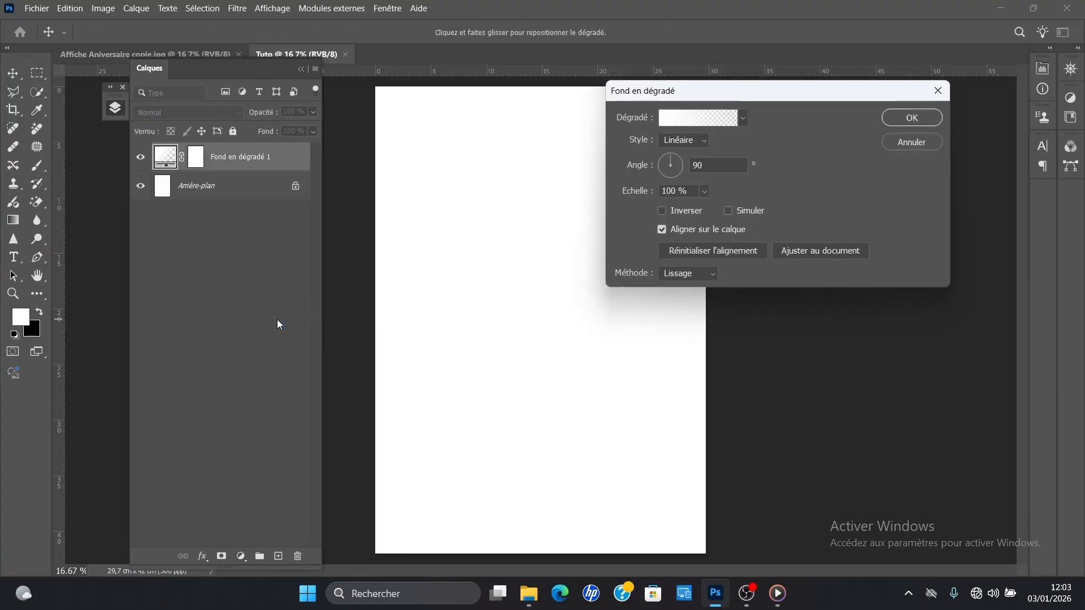
click(743, 120)
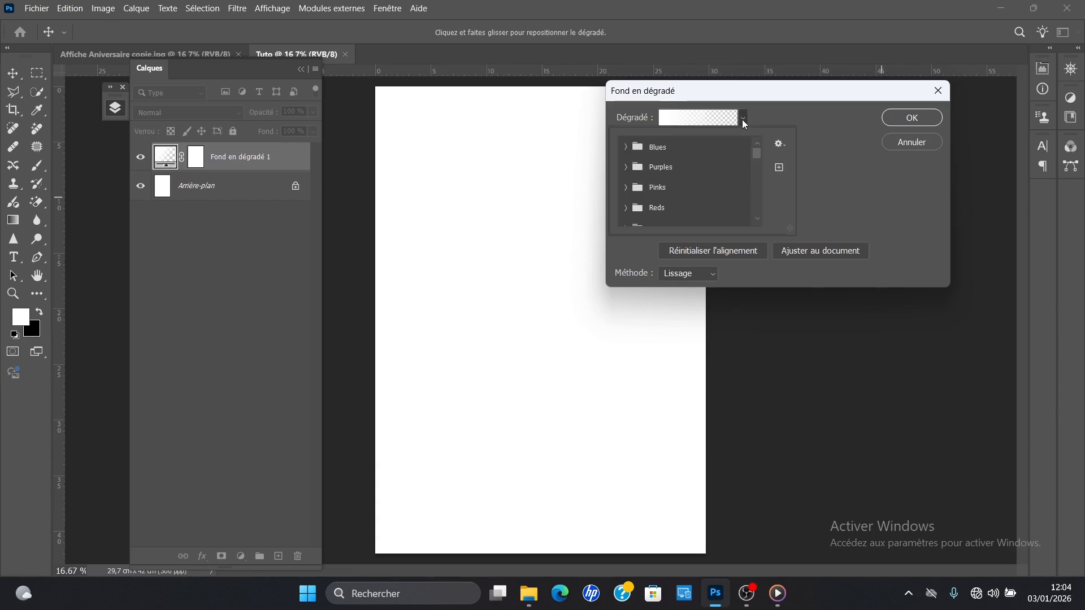
click(624, 148)
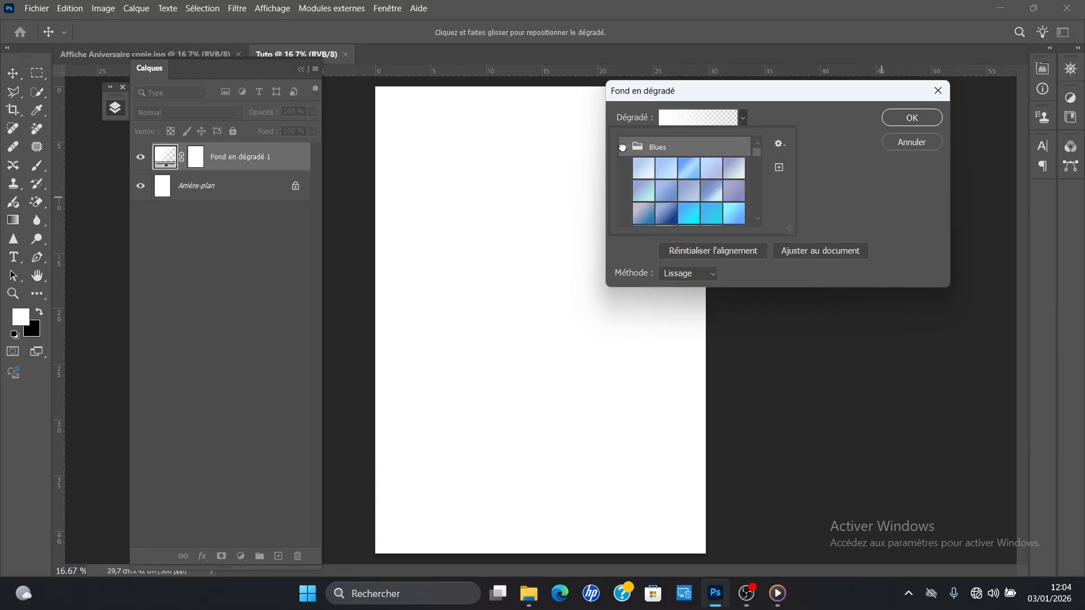
click(648, 172)
click(828, 161)
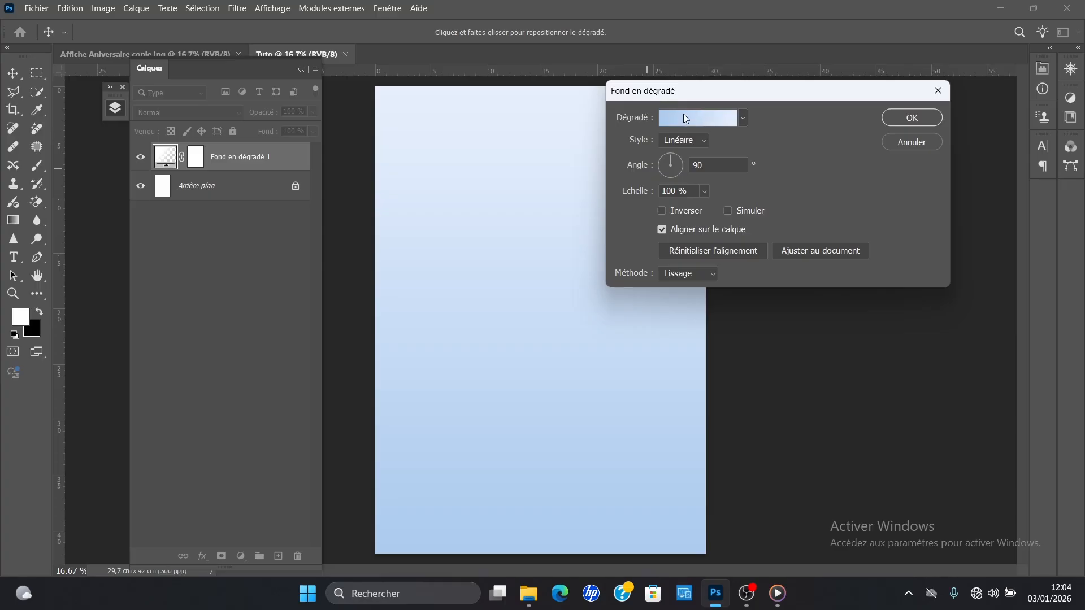
Step: Set the gradient's starting colour stop to dark blue 000099
click(692, 117)
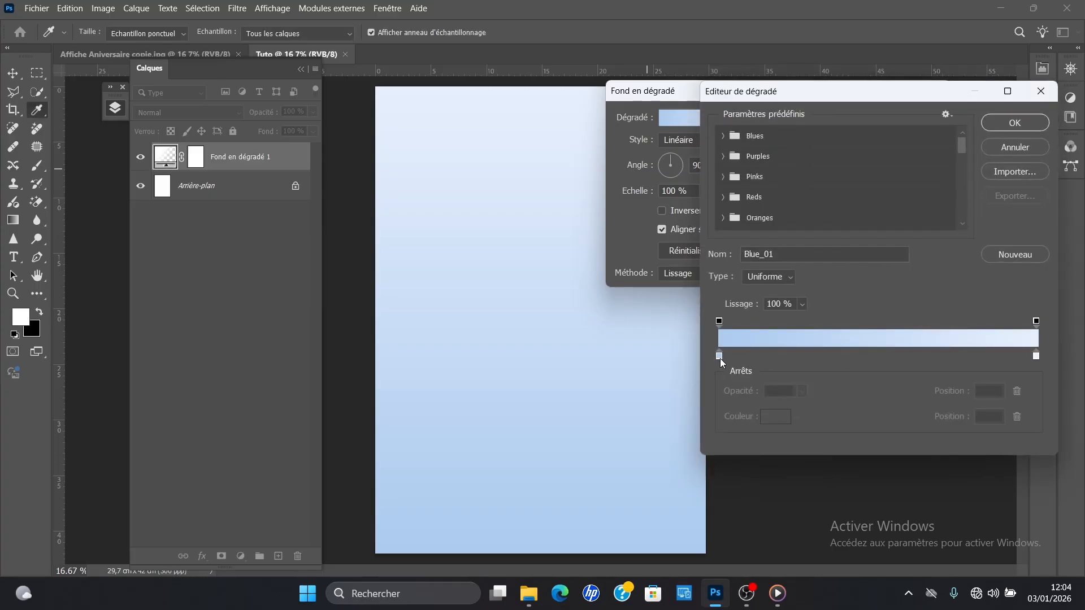
double_click(720, 359)
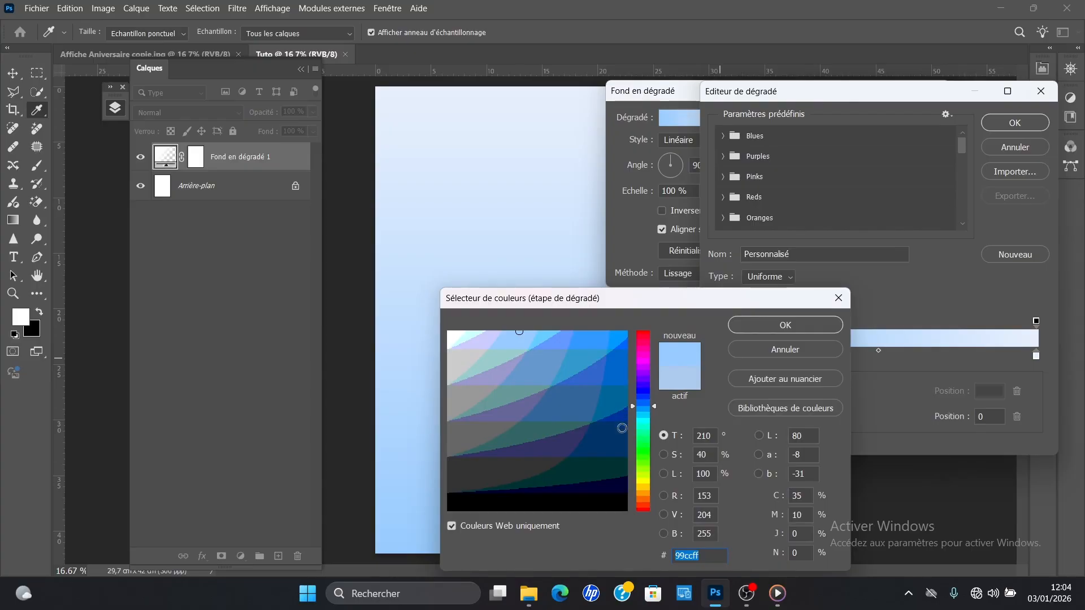
click(621, 434)
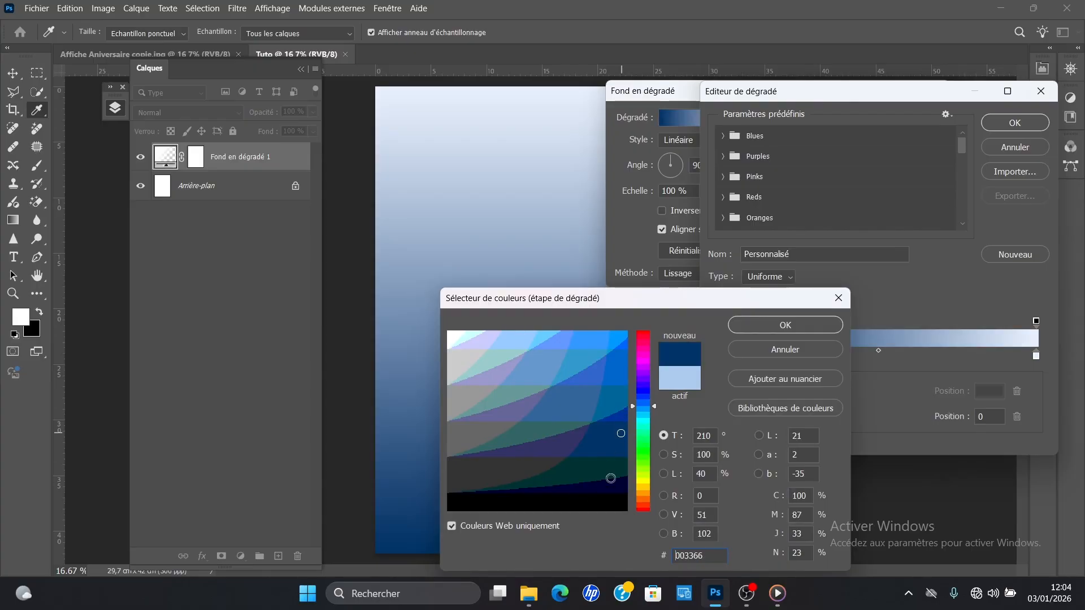
click(643, 393)
click(622, 416)
click(621, 433)
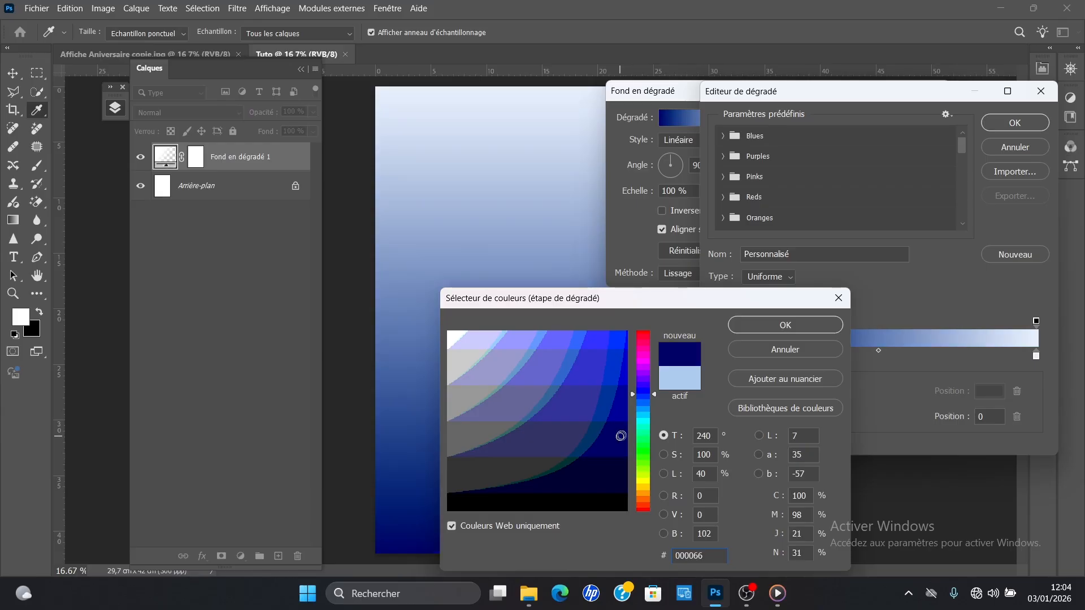
click(745, 328)
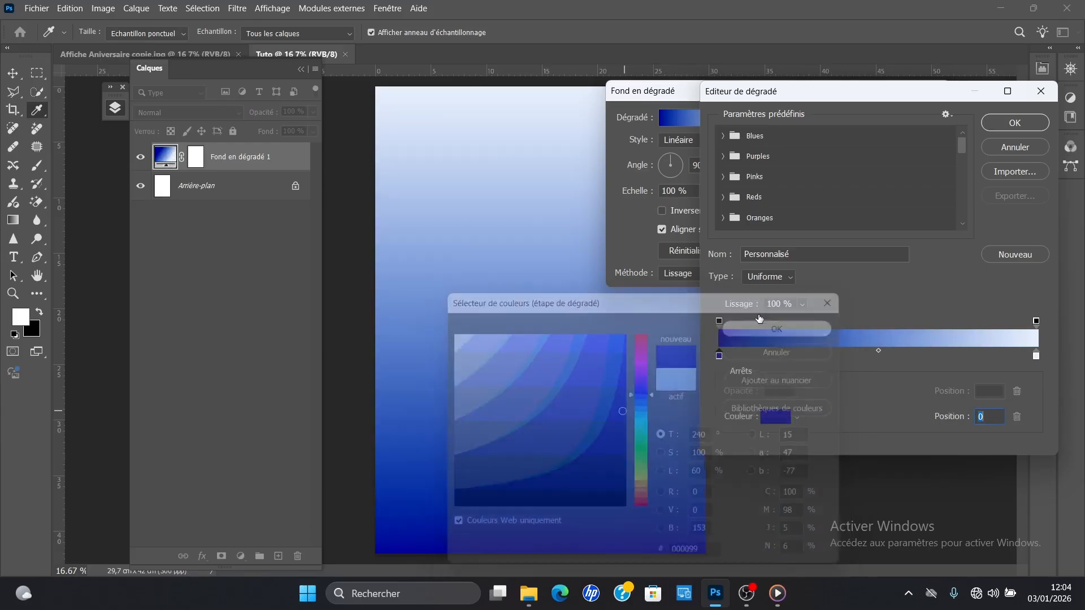
Step: Set the gradient's end colour stop to medium blue 0066cc
double_click(1036, 357)
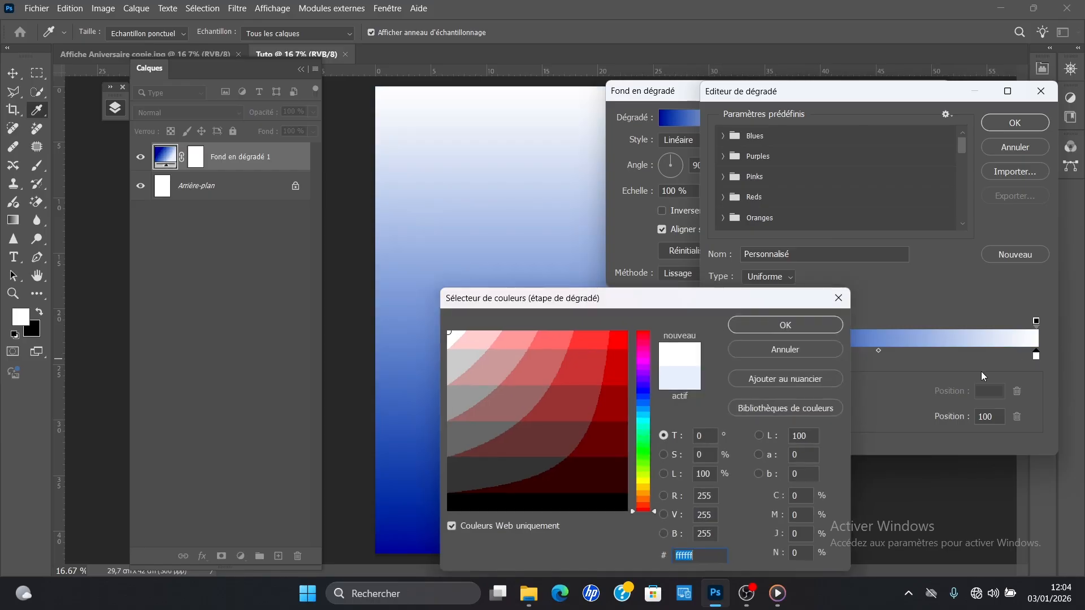
click(644, 397)
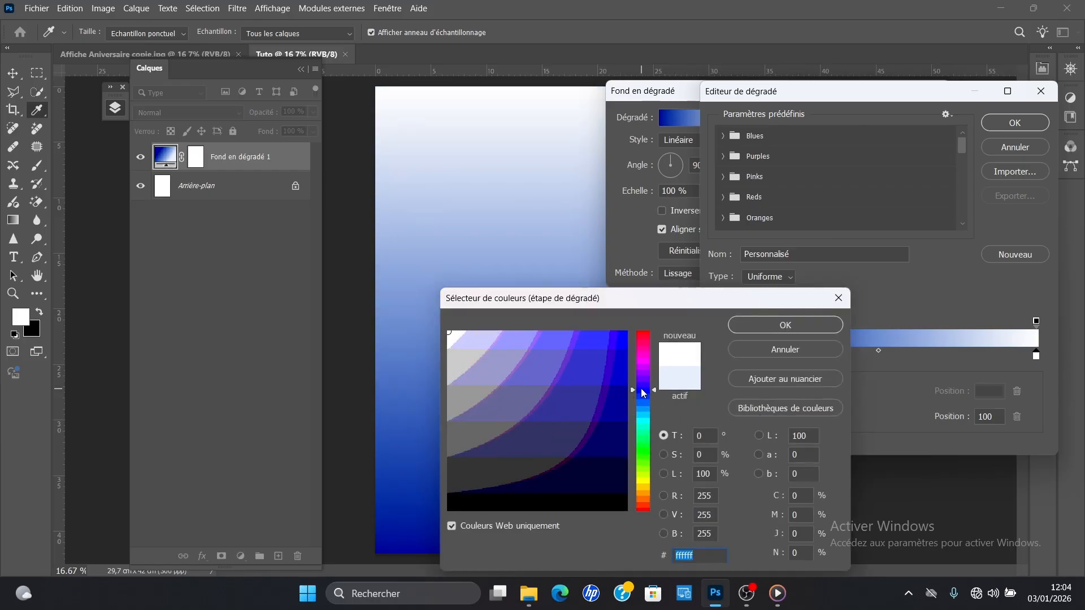
click(645, 405)
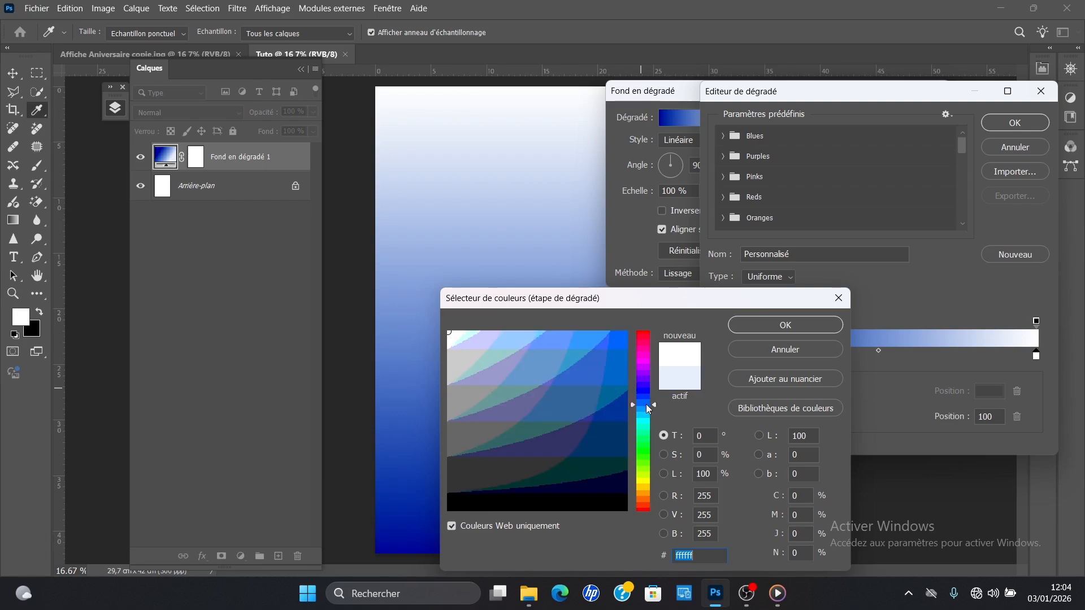
click(625, 366)
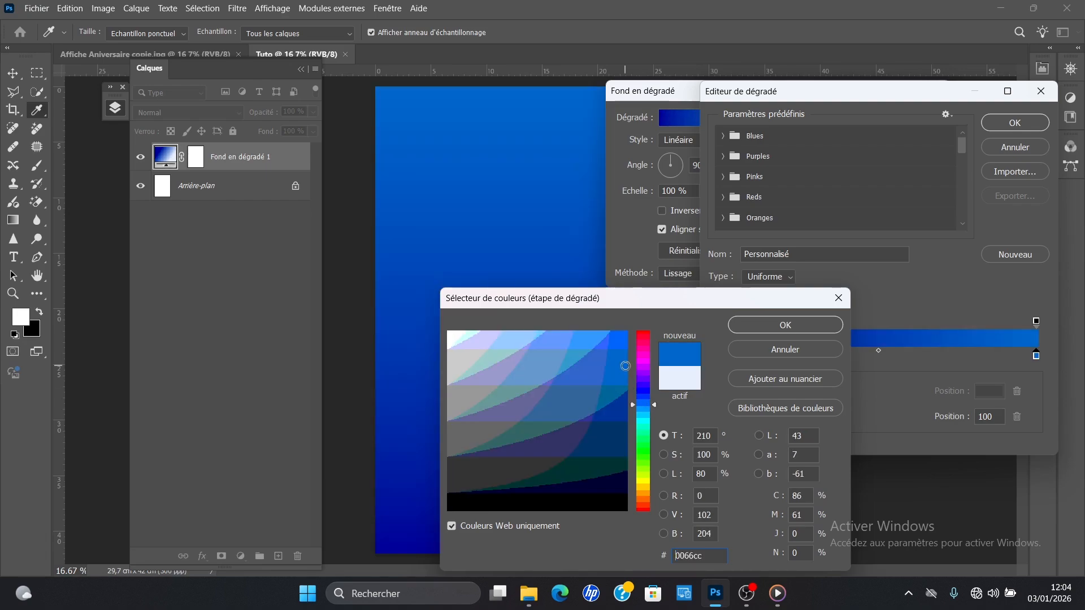
click(644, 401)
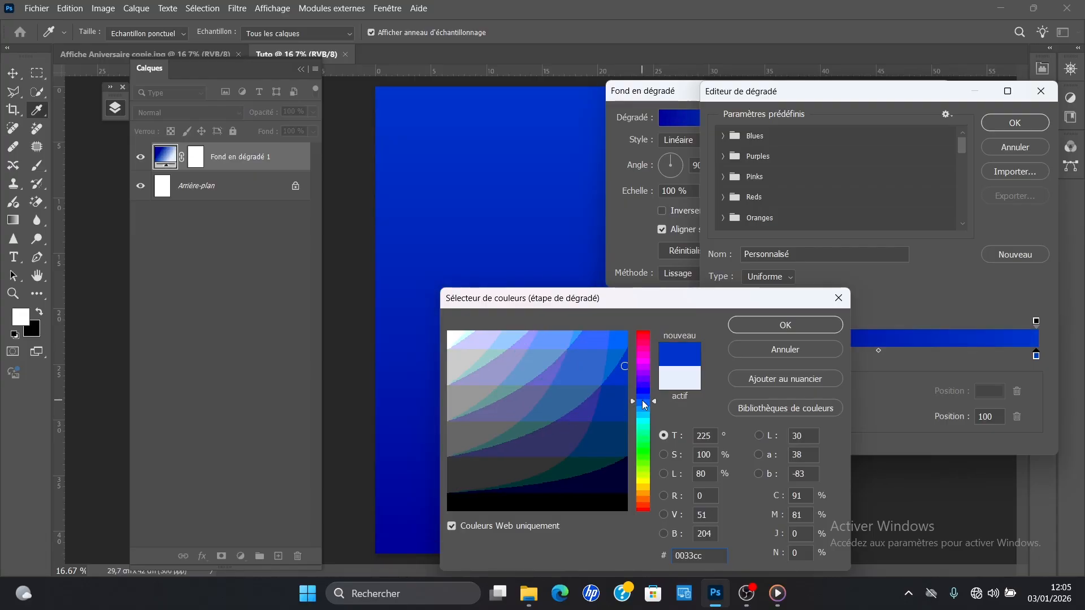
click(648, 408)
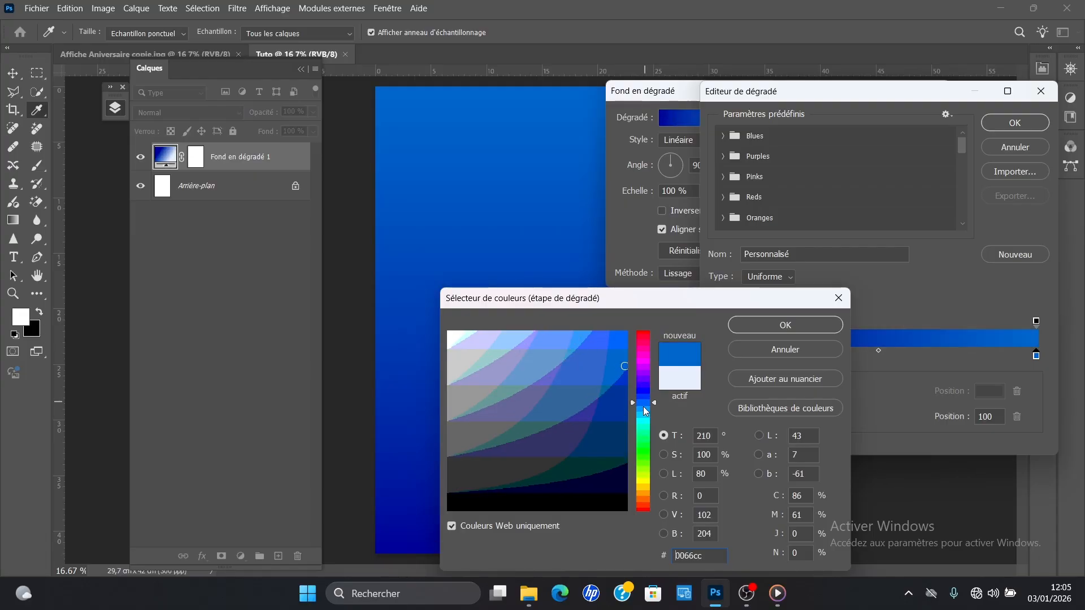
click(740, 335)
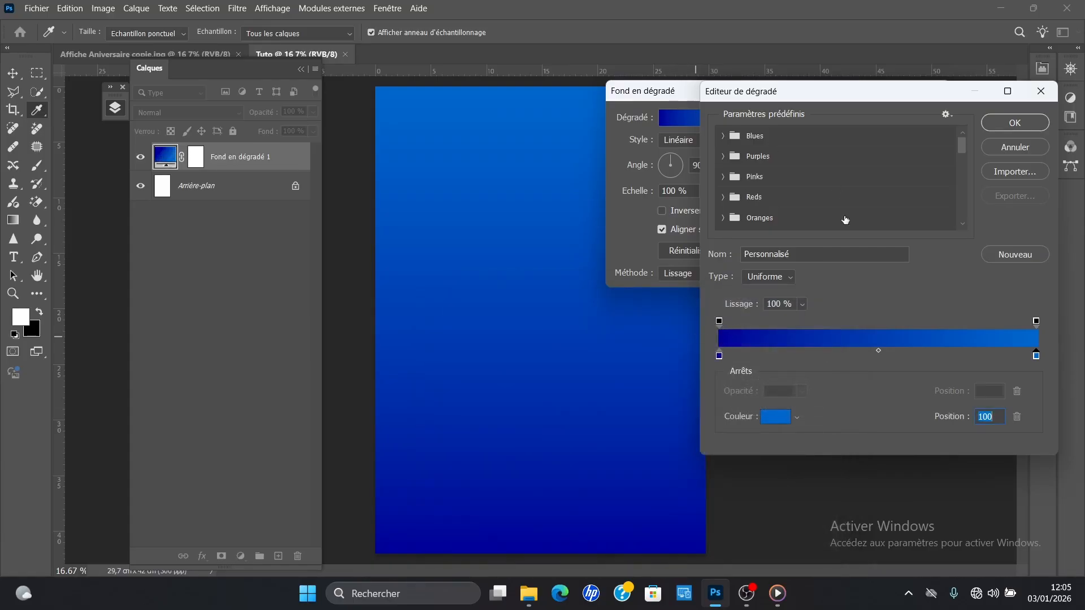
Step: Turn off the web-only colour restriction and fine-tune the hue of the gradient's dark blue starting stop
click(719, 356)
double_click(718, 356)
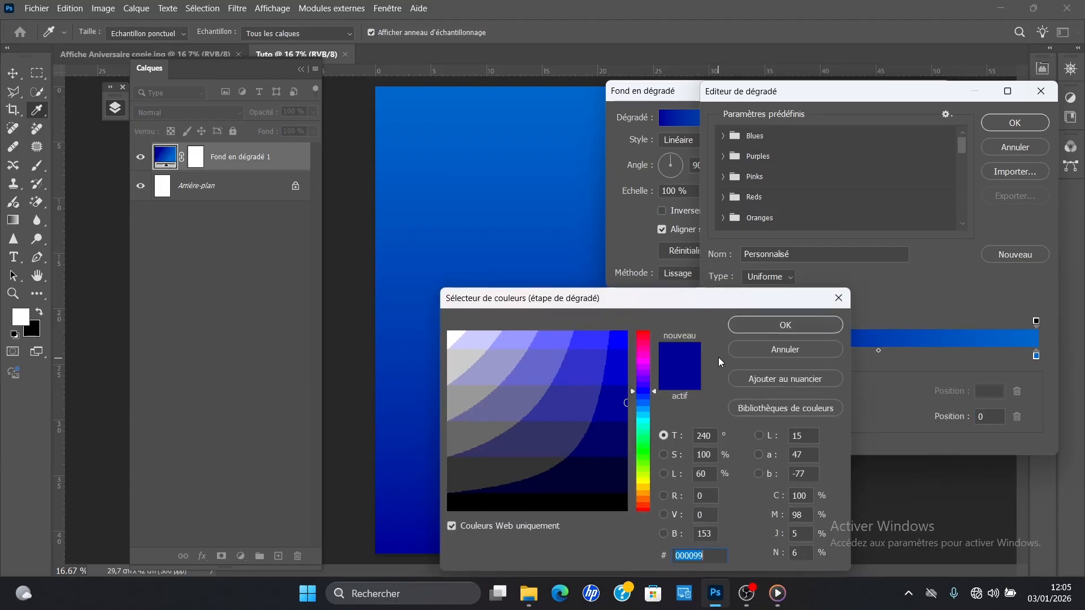
click(514, 527)
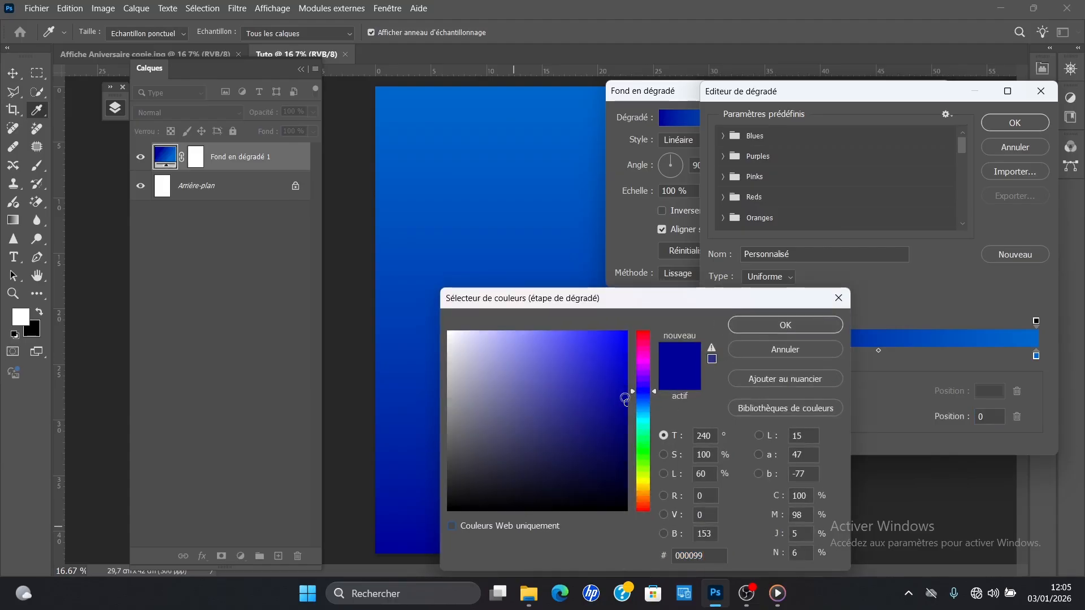
click(648, 389)
mouse_move(649, 388)
mouse_down()
mouse_move(657, 395)
mouse_move(647, 392)
mouse_up()
click(785, 324)
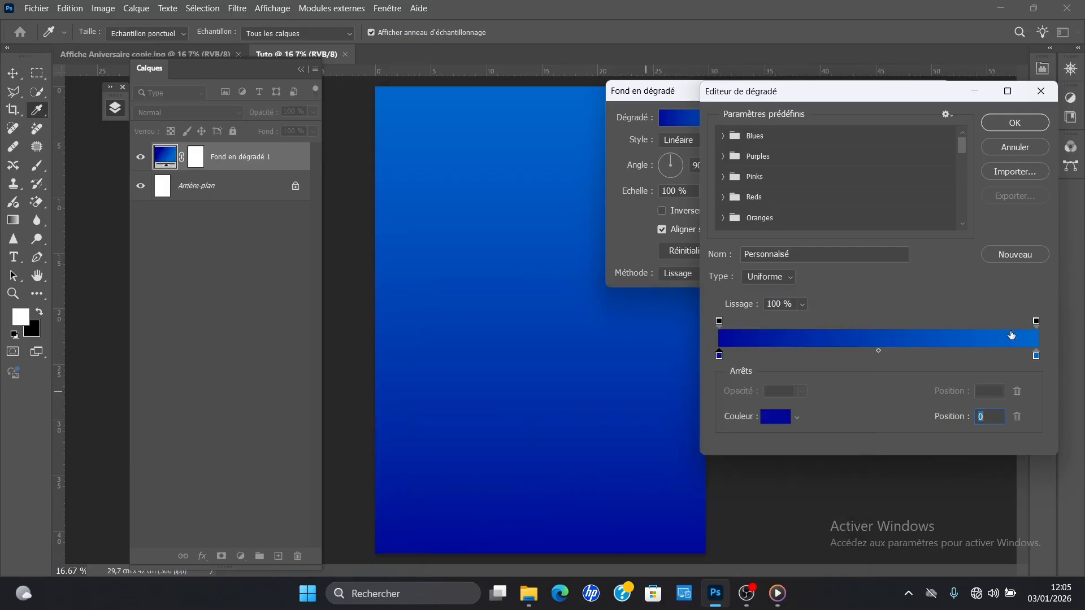
Step: Set the gradient's end colour stop to light blue 0093df and accept the edited gradient
double_click(1036, 357)
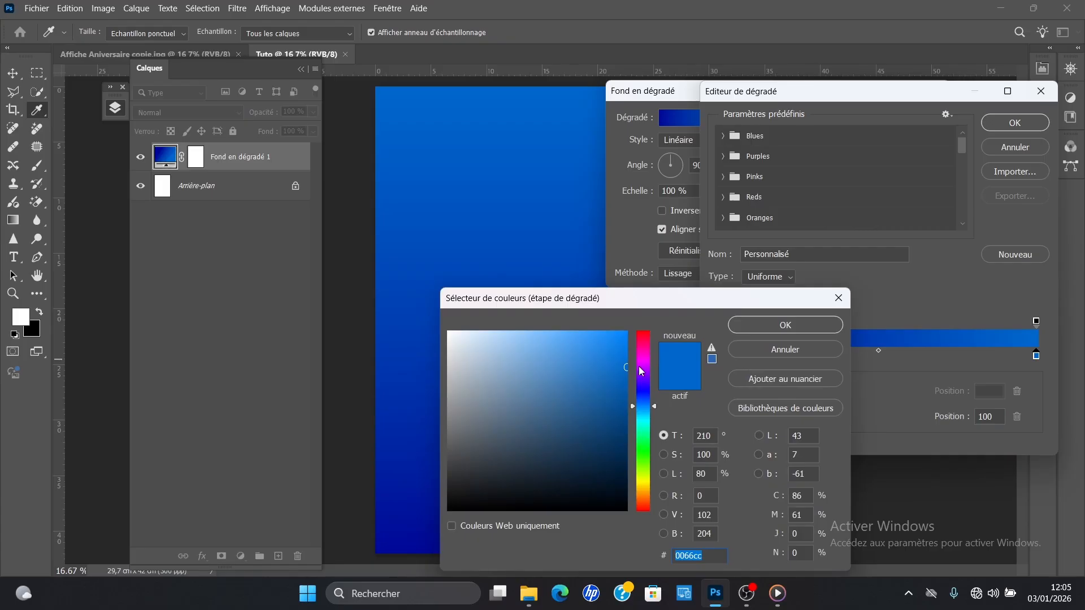
drag(629, 365, 631, 353)
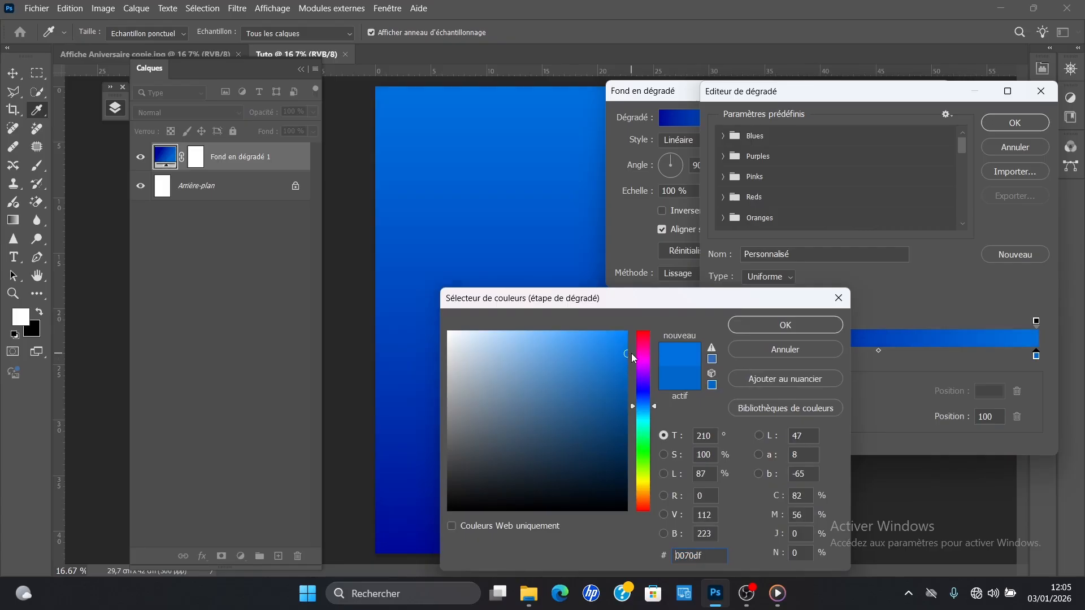
drag(651, 391, 658, 405)
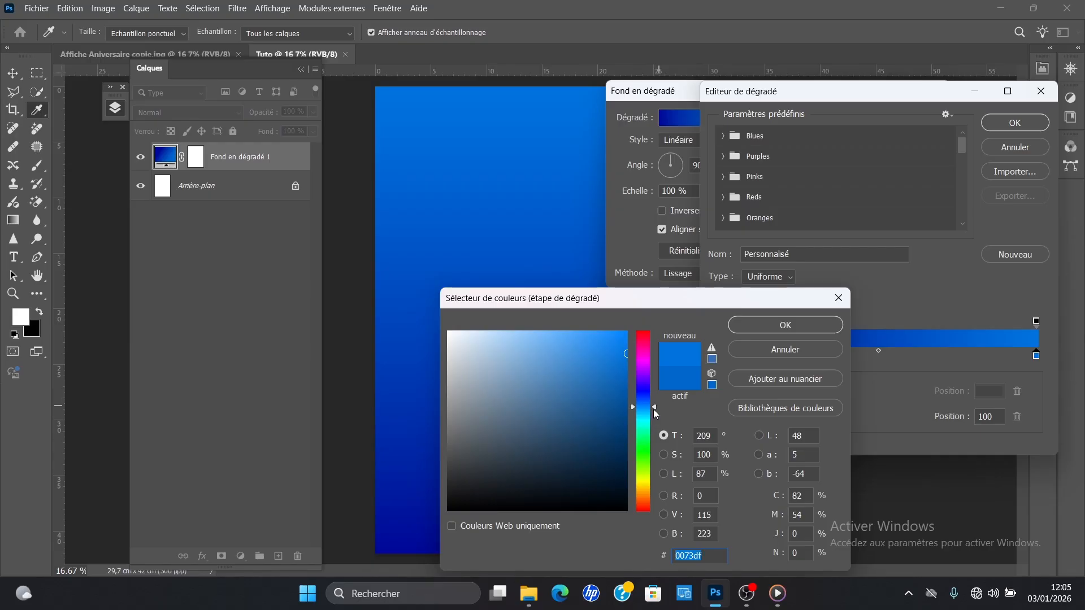
drag(653, 409, 657, 411)
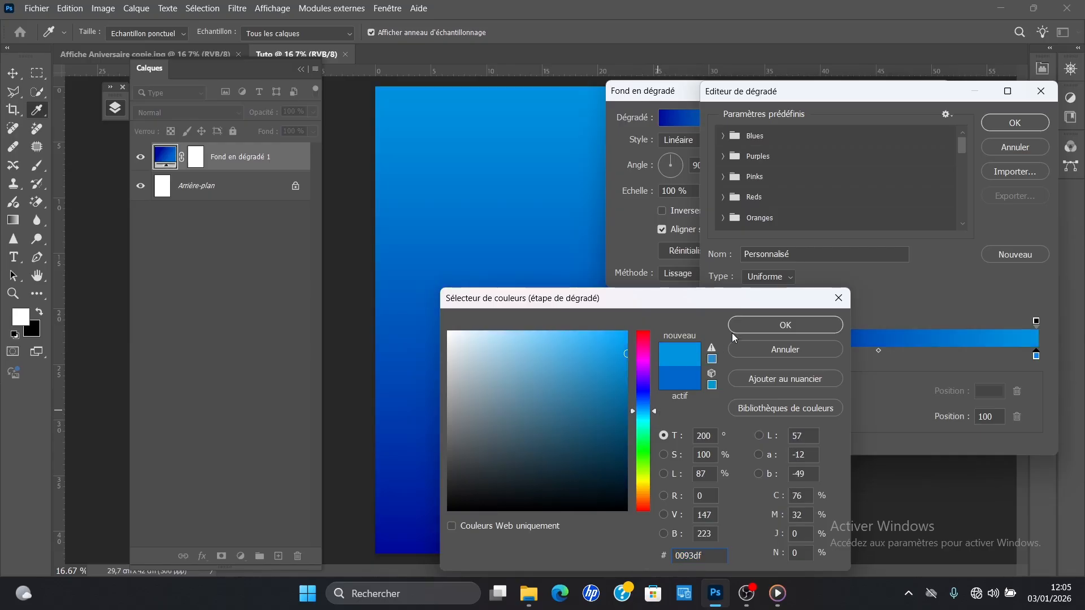
click(733, 330)
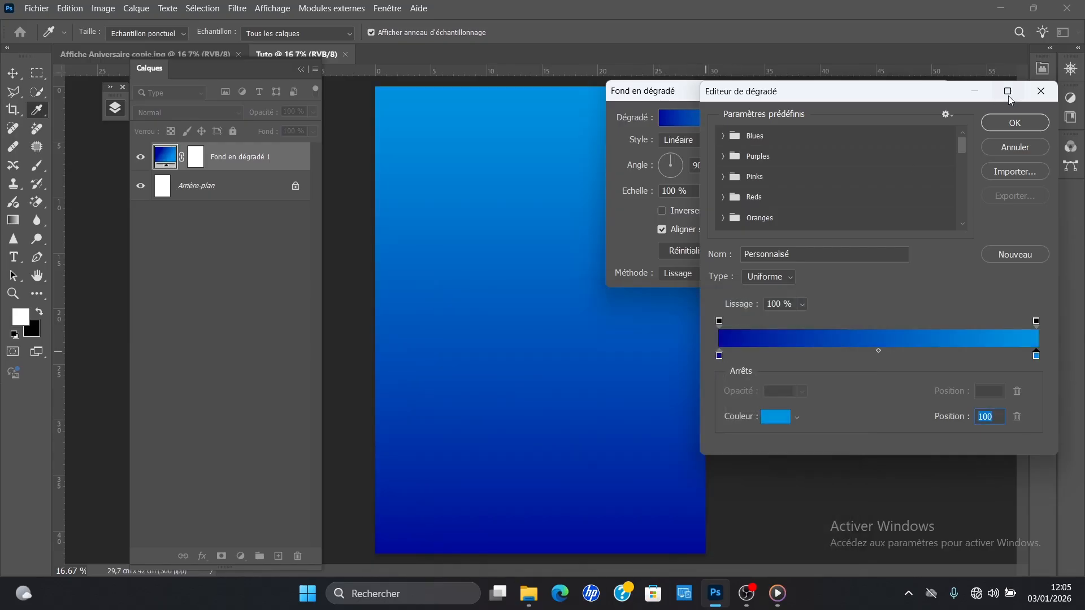
click(1024, 127)
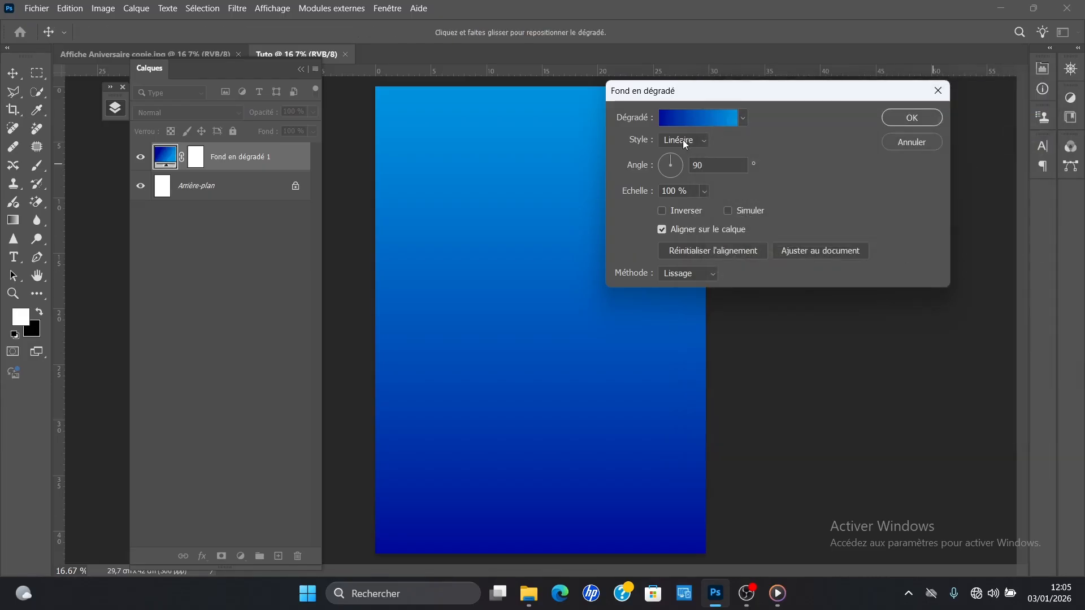
Step: Change the gradient fill to the Radial style, reverse its colours and set its scale to 108%
click(680, 139)
click(681, 166)
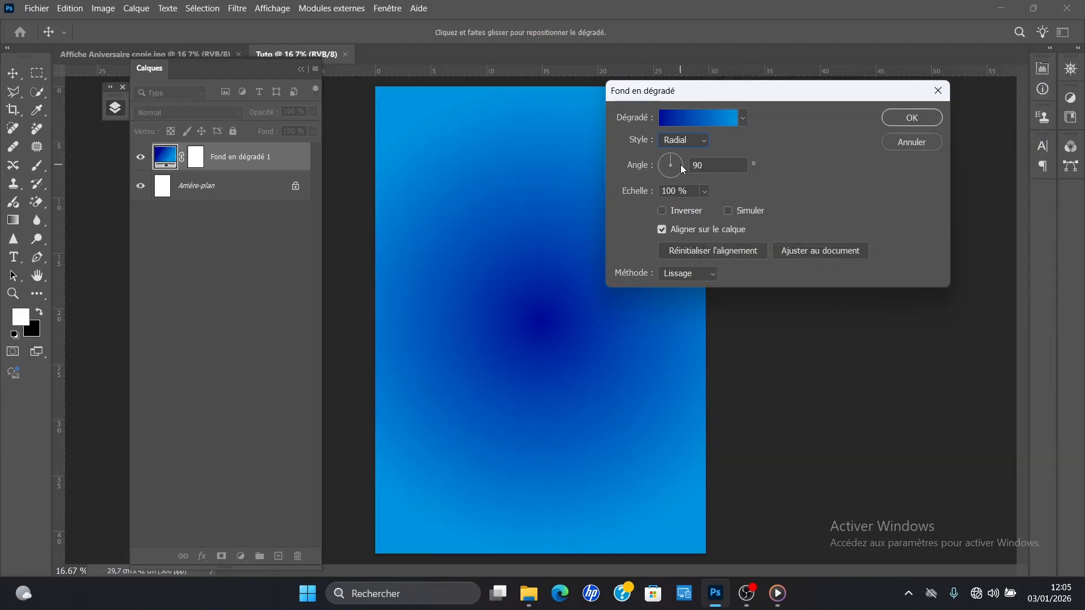
click(689, 210)
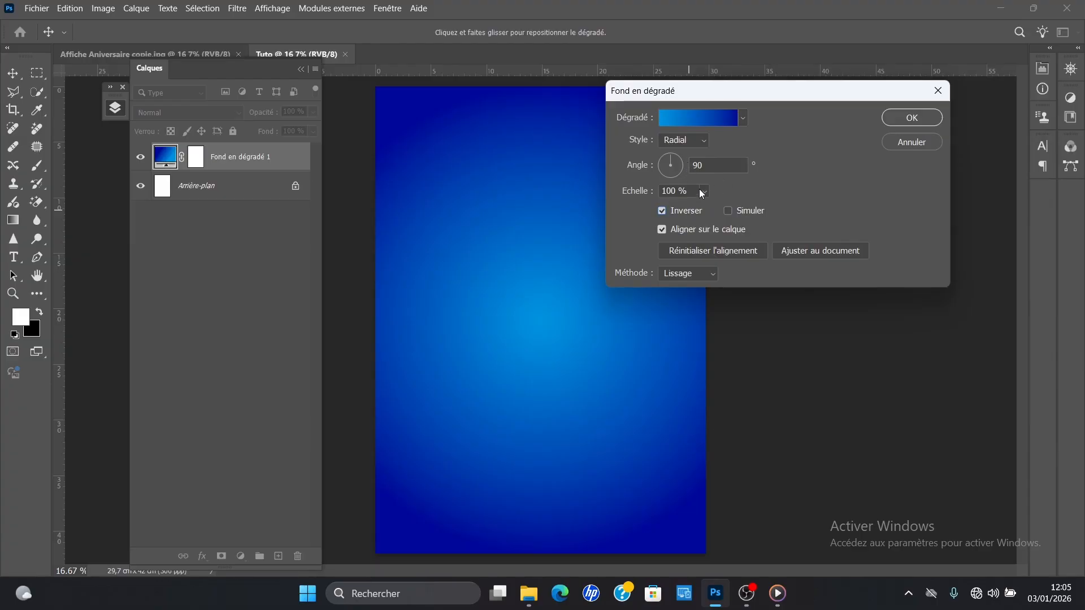
click(704, 192)
drag(713, 207, 710, 209)
drag(711, 210, 712, 209)
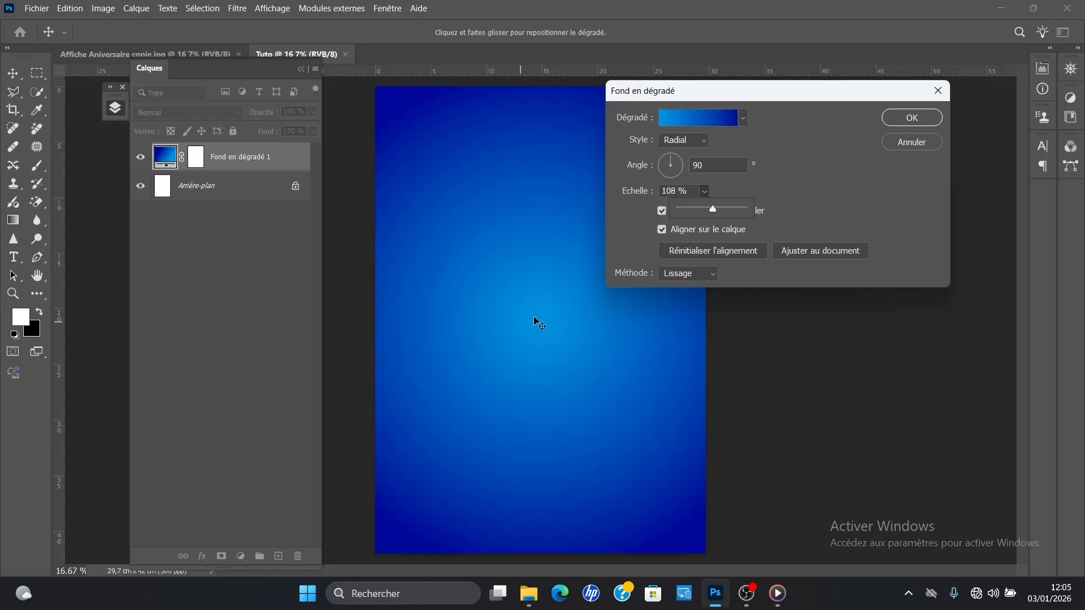
Step: Shift the radial gradient's bright centre slightly below the middle of the poster, apply the fill and return to the Move tool
mouse_move(526, 326)
mouse_down()
mouse_move(501, 270)
mouse_move(501, 297)
mouse_move(552, 302)
mouse_move(541, 361)
mouse_move(517, 364)
mouse_move(557, 322)
mouse_move(545, 334)
mouse_up()
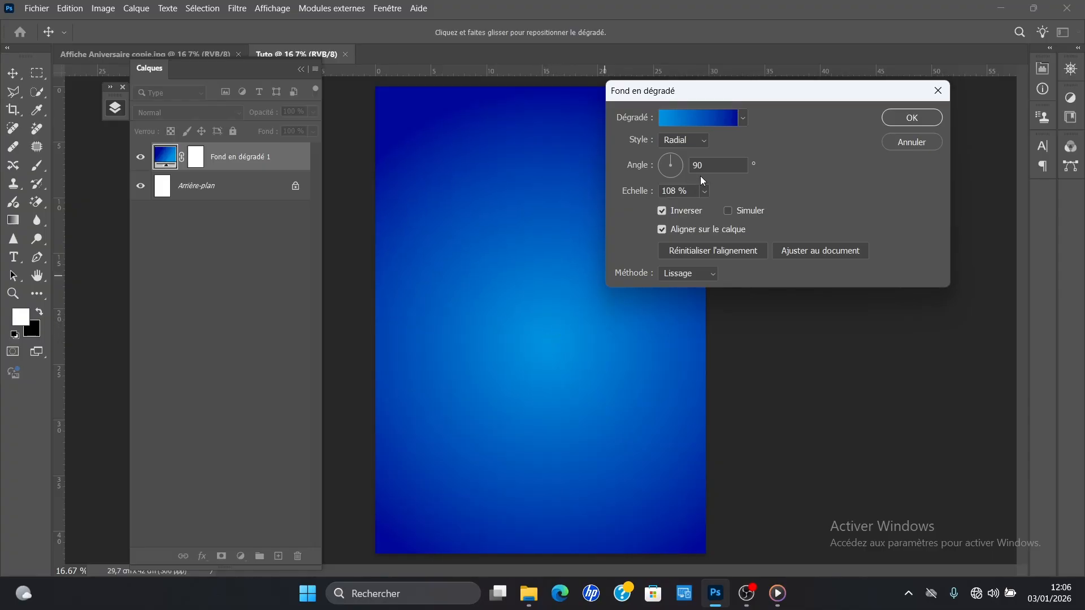
key(Return)
key(t)
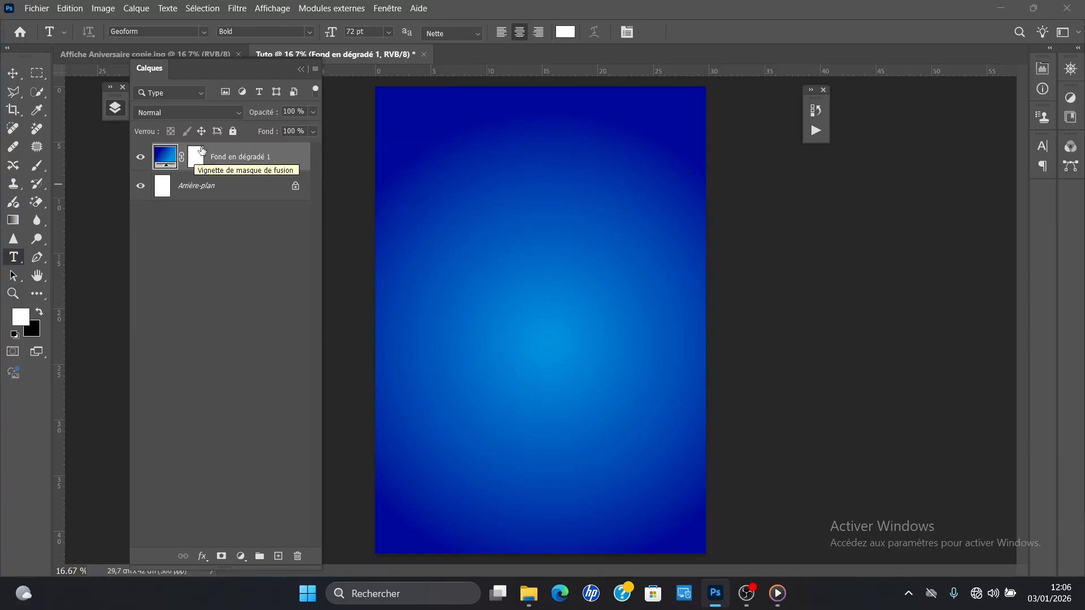
click(13, 80)
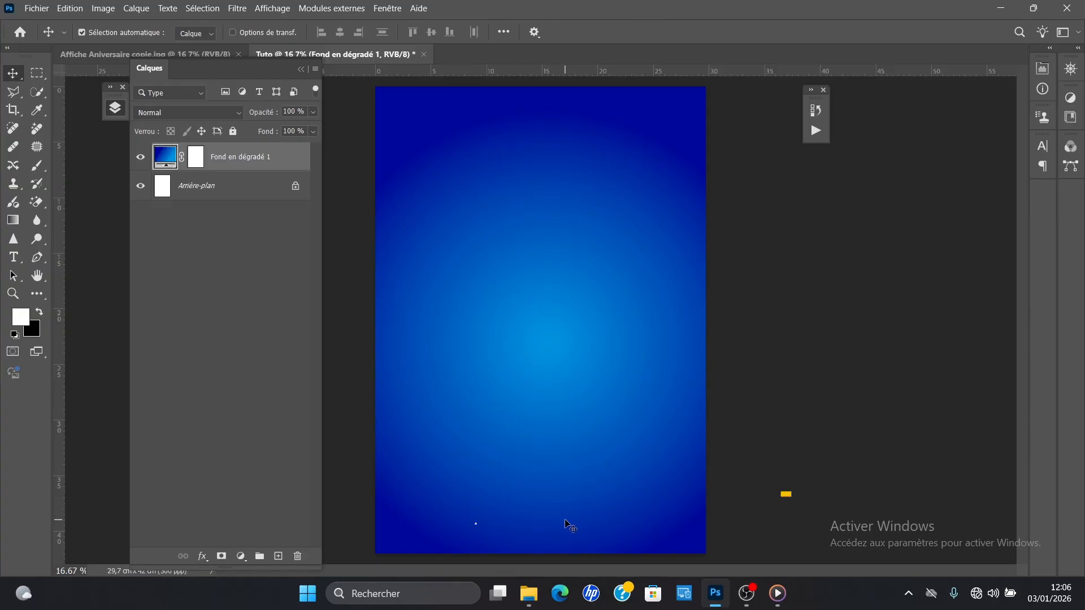
Step: Reposition the Layers panel and examine the finished birthday poster as a reference before returning to the Tuto document
mouse_move(528, 593)
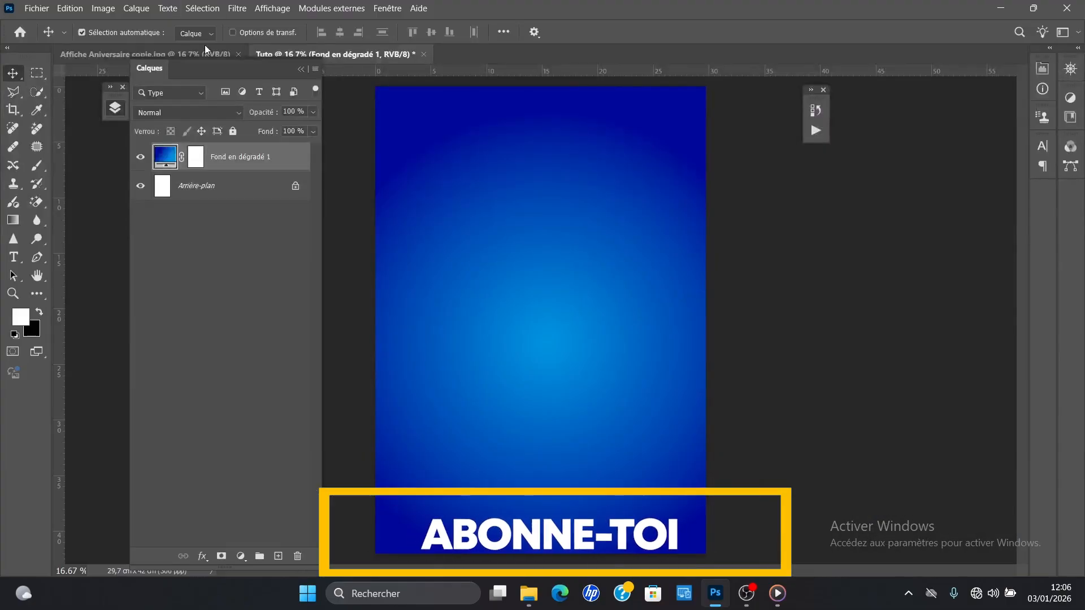
drag(272, 69, 271, 113)
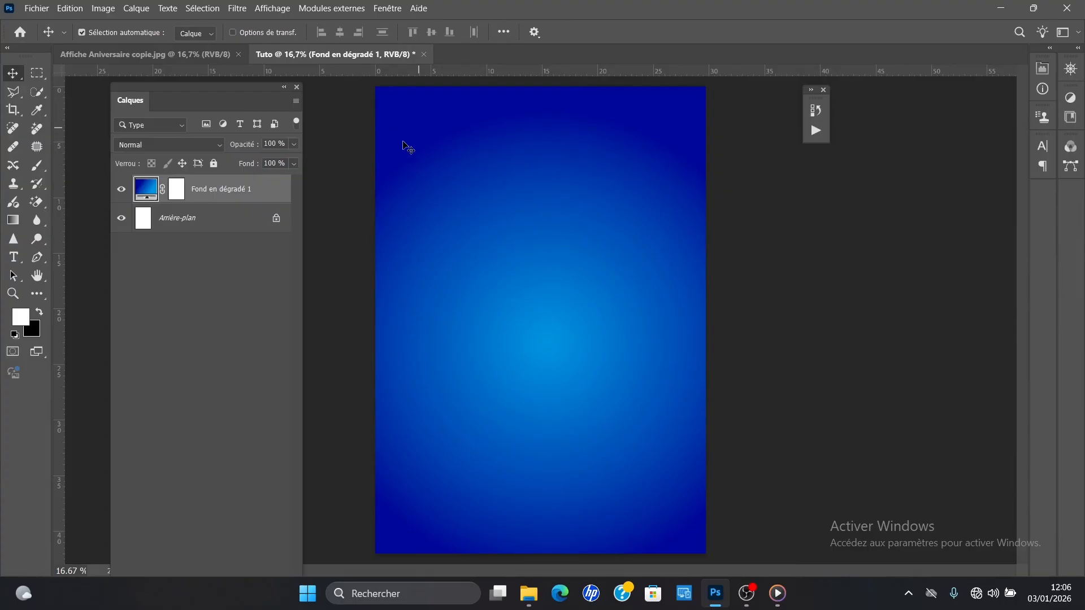
click(192, 54)
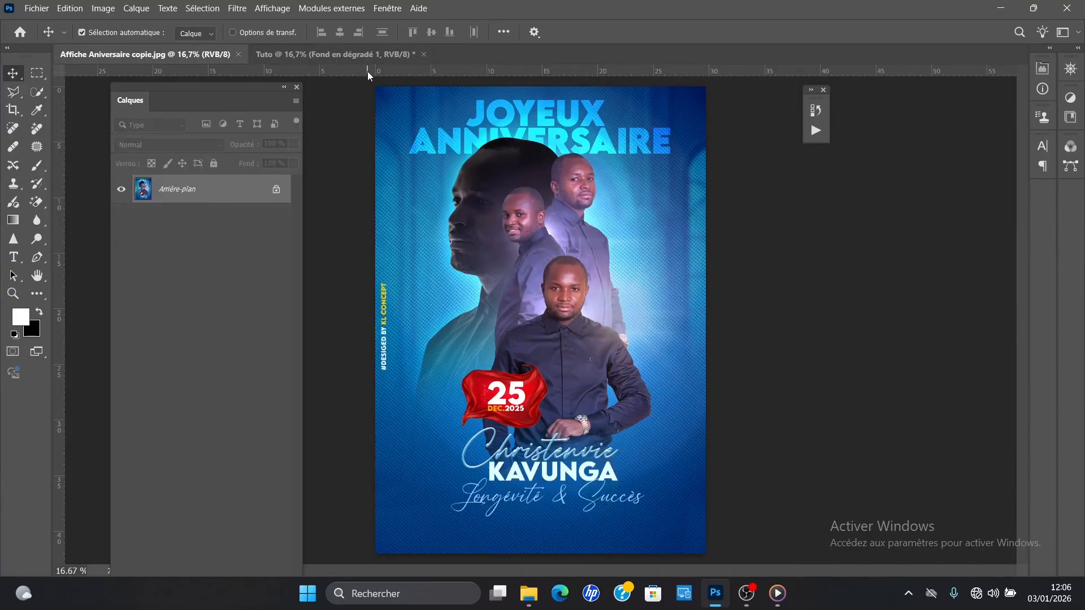
click(366, 55)
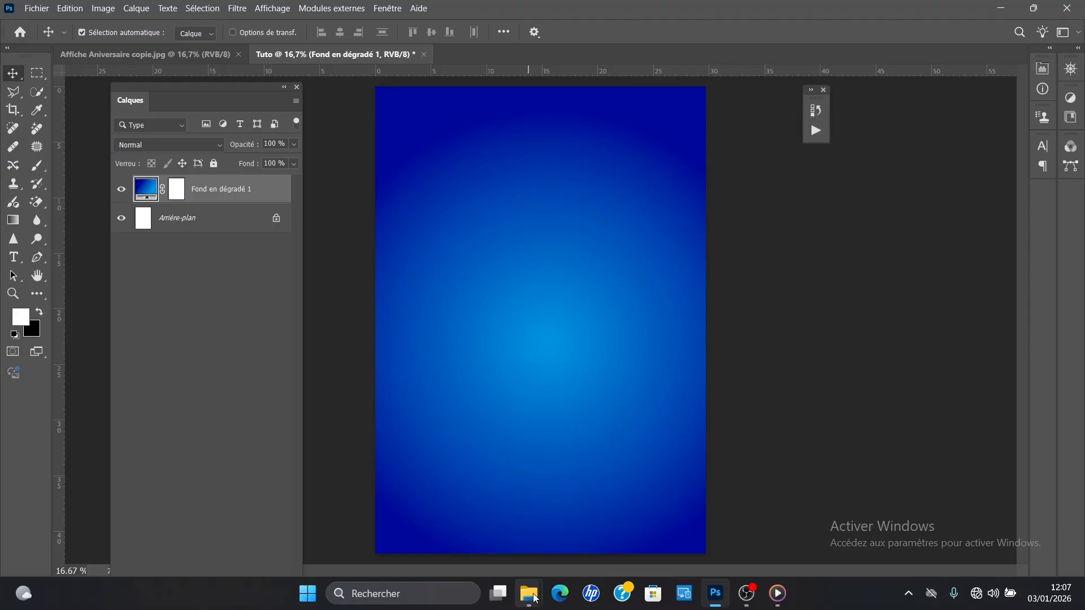
Step: Switch to File Explorer, open the Mes fonds folder and preview the white arched-window image 0fdc4cf328c629e6306d33219711d8de.jpg
mouse_move(529, 593)
click(434, 562)
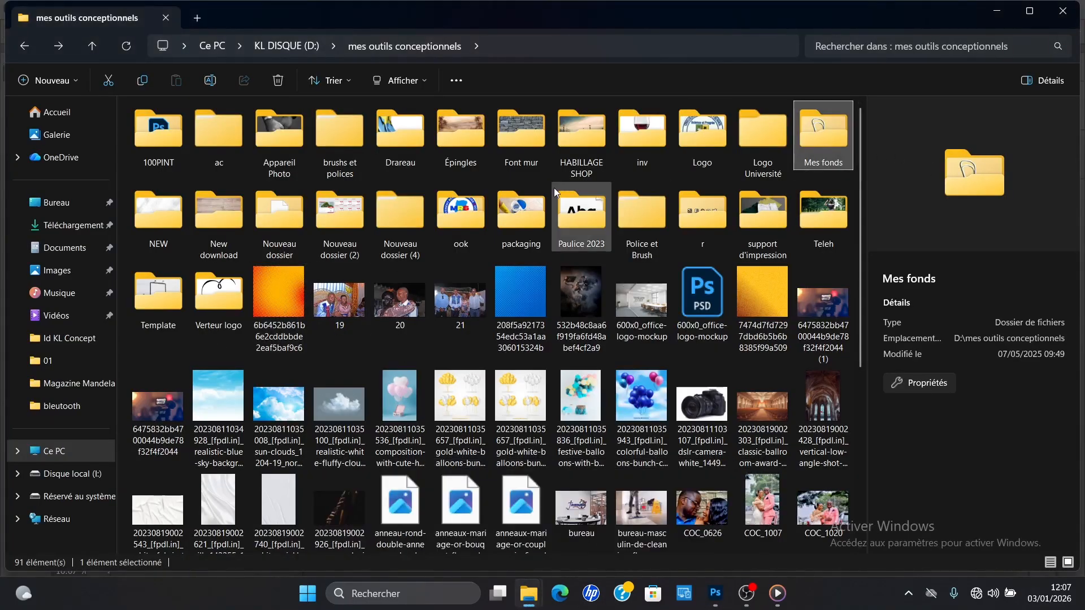
click(642, 143)
click(702, 138)
click(764, 136)
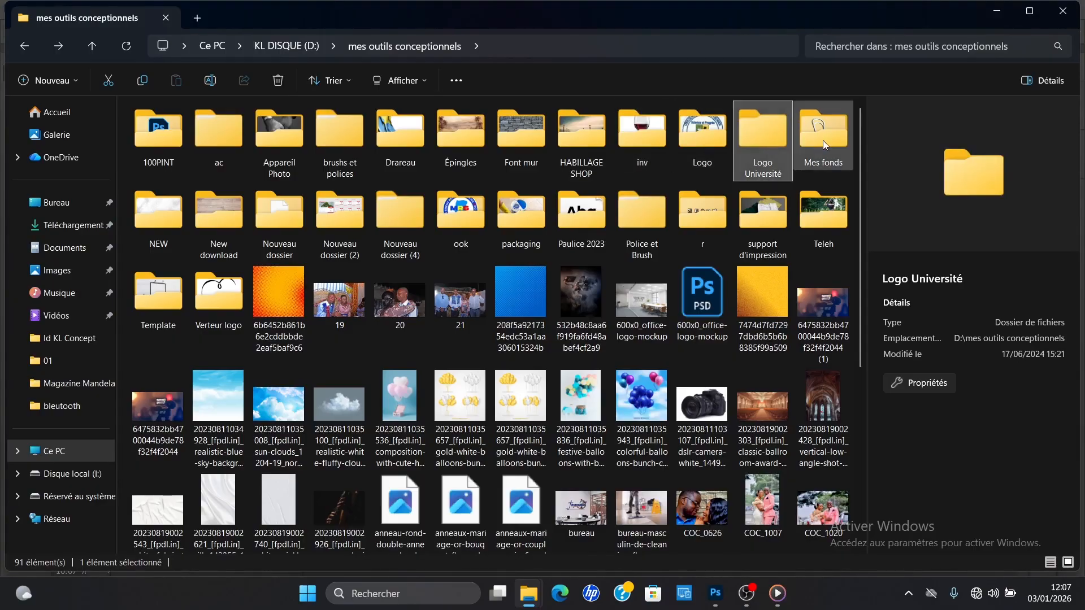
double_click(825, 140)
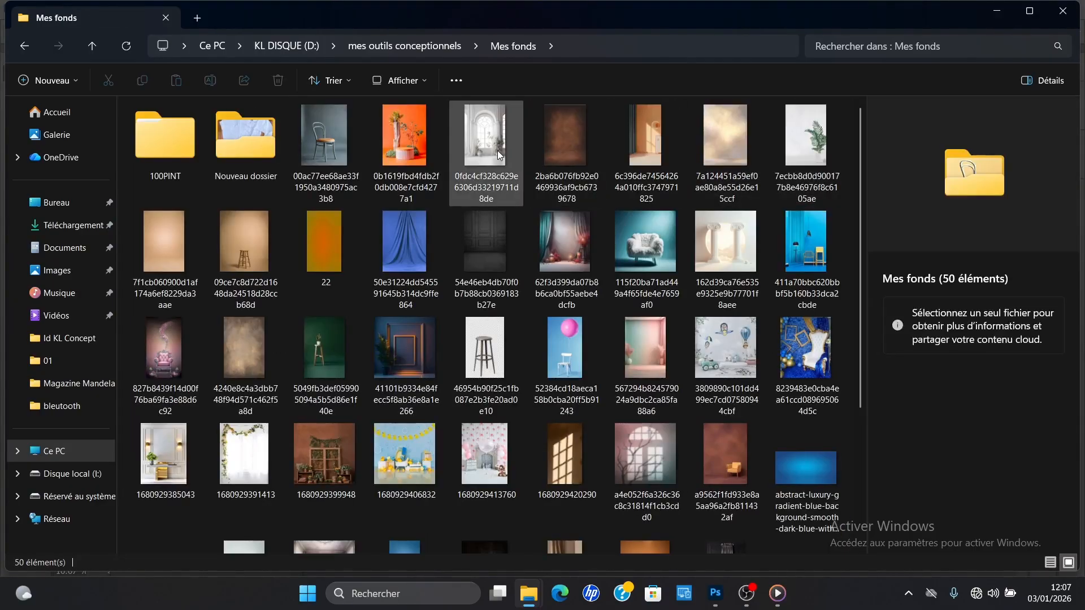
double_click(499, 154)
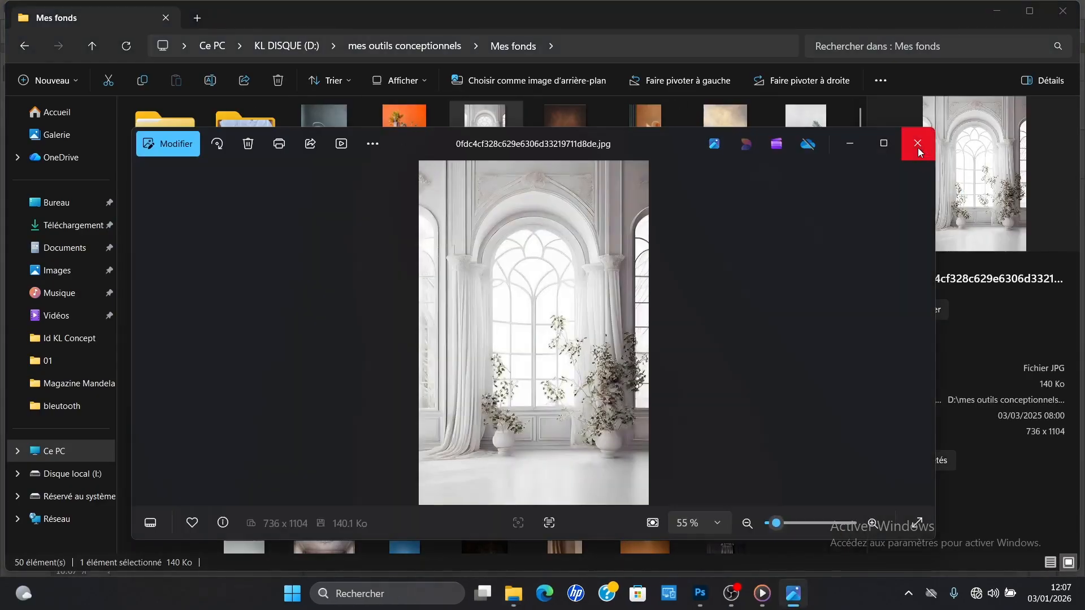
click(917, 148)
Step: Place the arched-window image into the Tuto poster and scale it to 114.39% so it covers the whole page
mouse_move(590, 290)
mouse_down()
mouse_move(709, 472)
mouse_move(716, 593)
mouse_move(557, 398)
mouse_move(591, 303)
mouse_up()
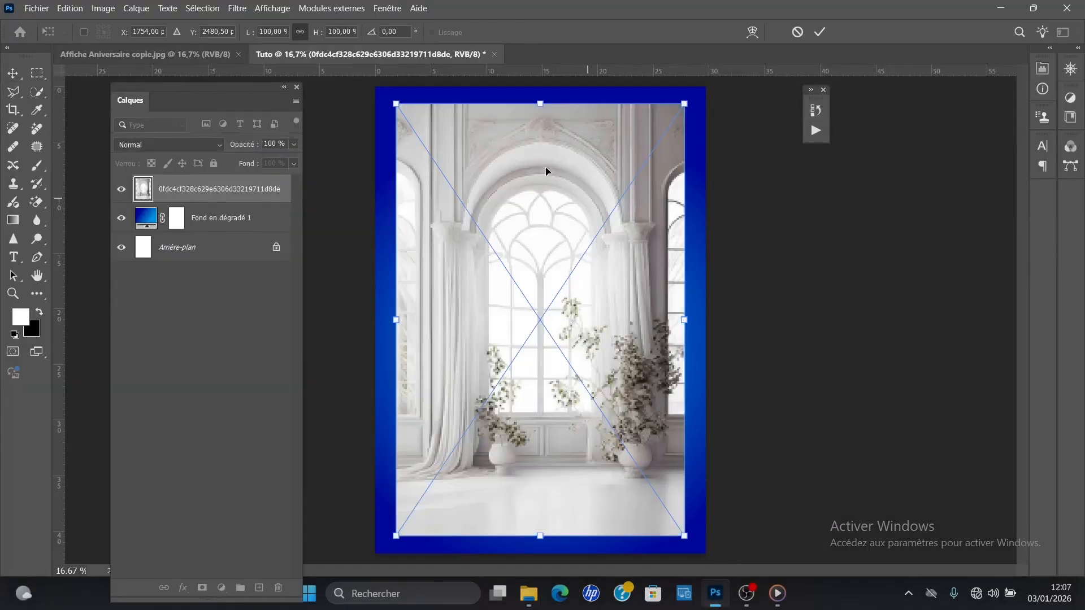
drag(395, 104, 373, 83)
drag(417, 140, 411, 141)
drag(522, 181, 522, 187)
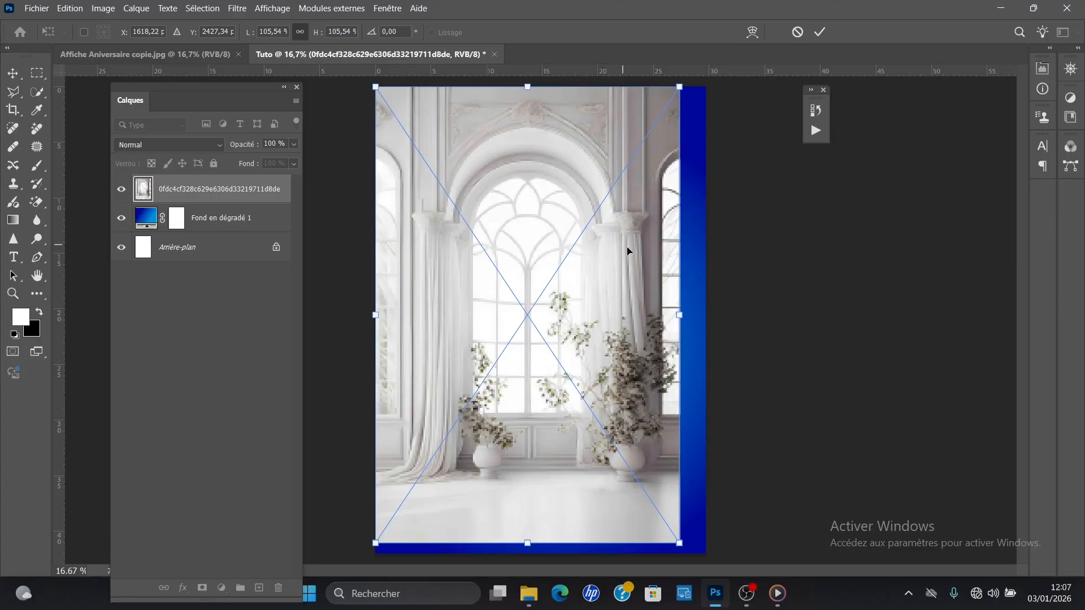
drag(681, 317, 709, 331)
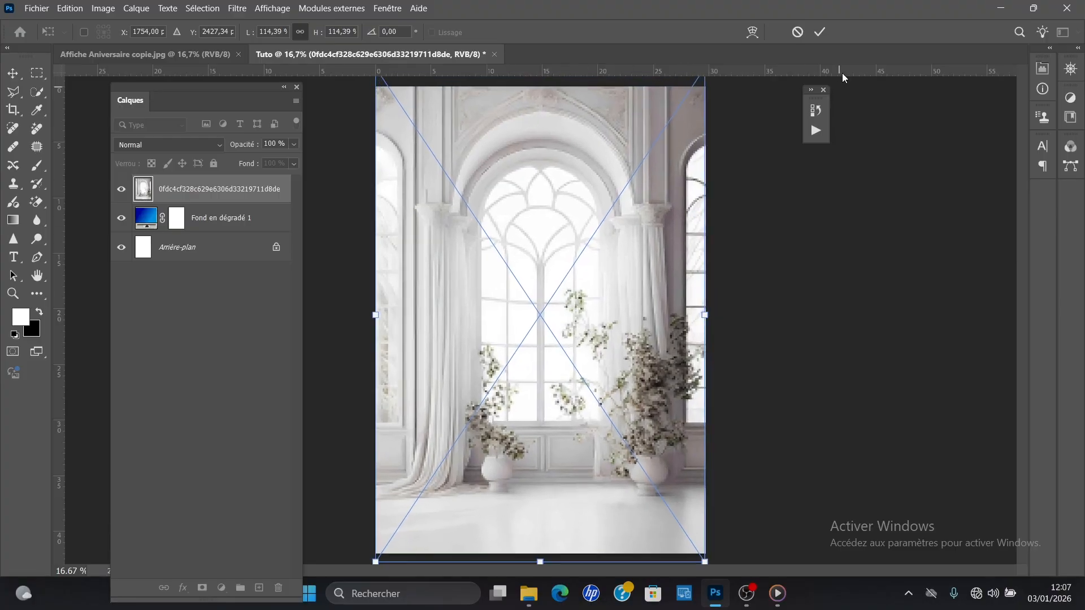
click(820, 32)
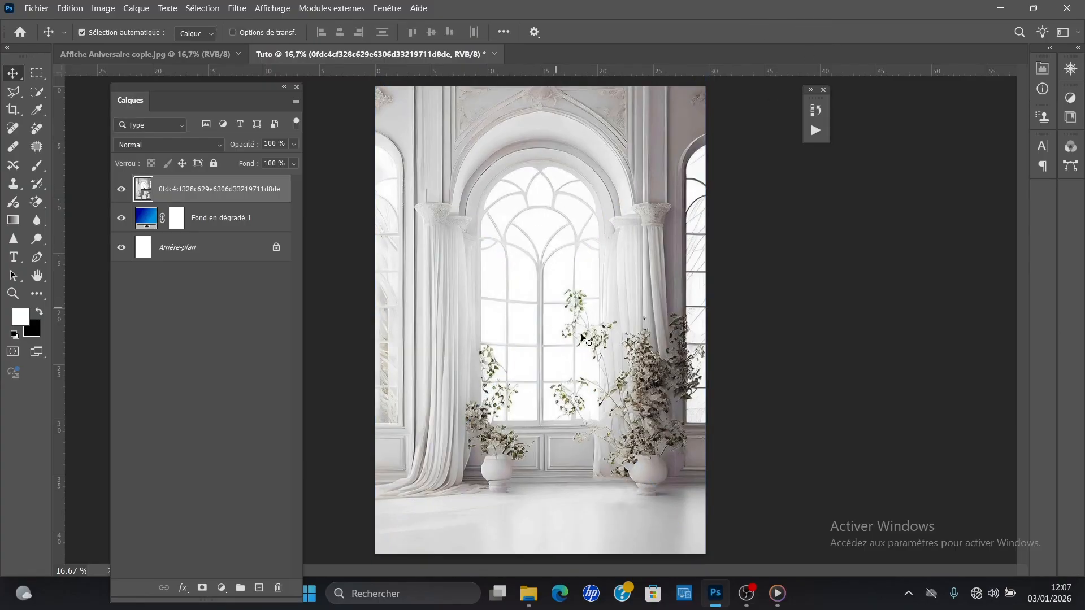
Step: Set the arched-window layer's blending mode to Lumière tamisée (Soft Light) over the blue gradient
click(202, 208)
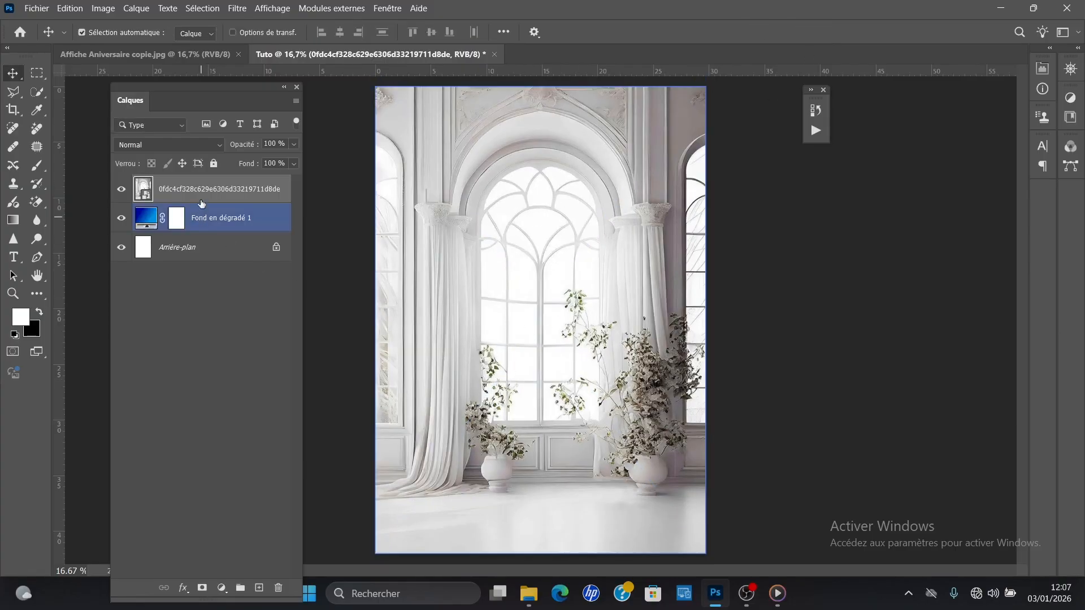
click(198, 146)
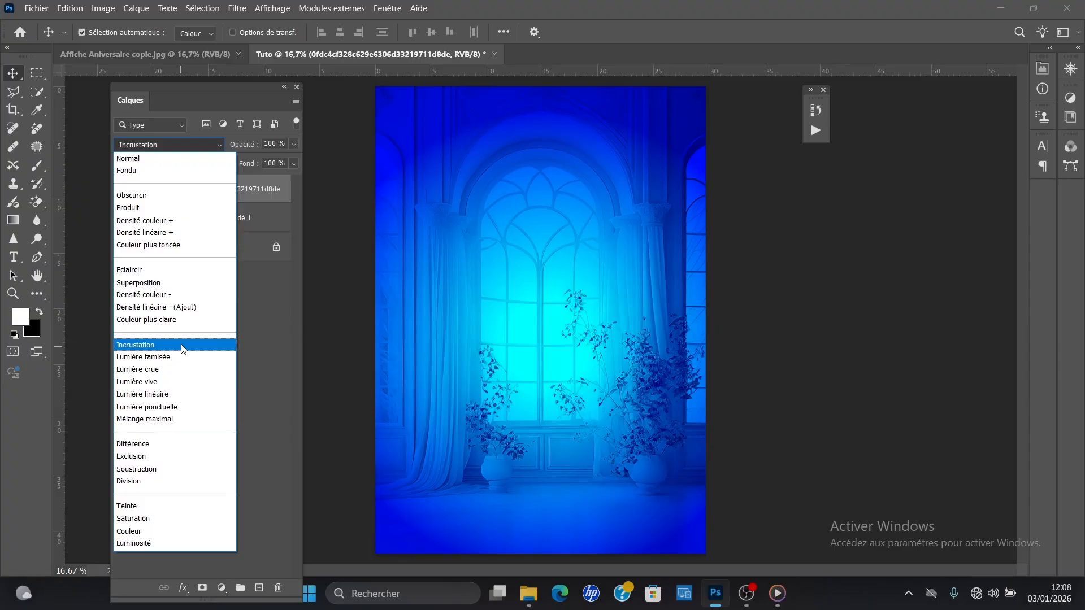
click(187, 357)
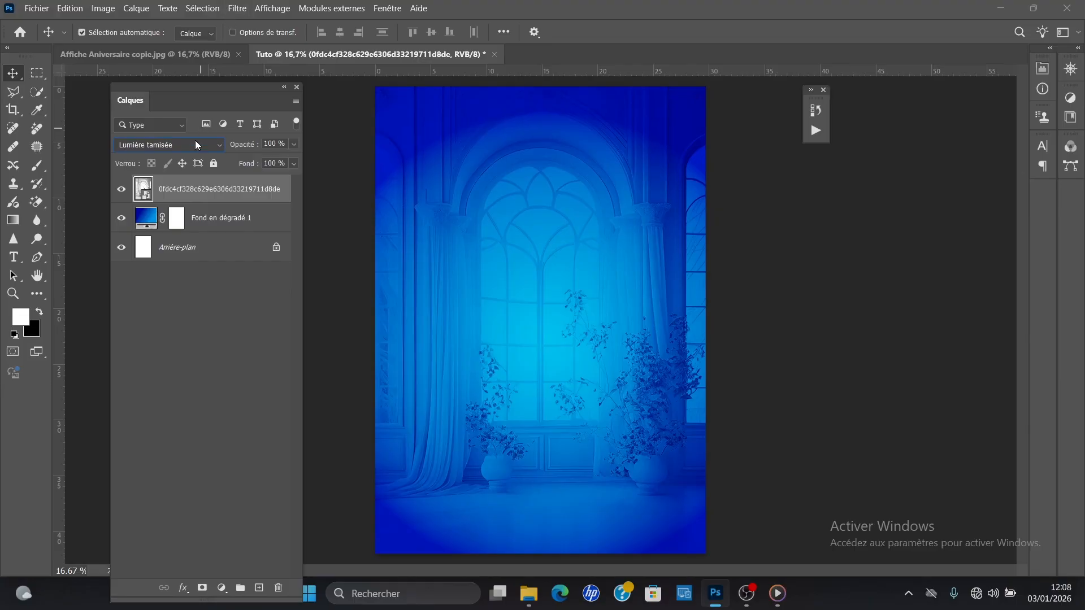
Step: Apply a Gaussian Blur with a radius of about 9.6 pixels to the arched-window layer
click(243, 8)
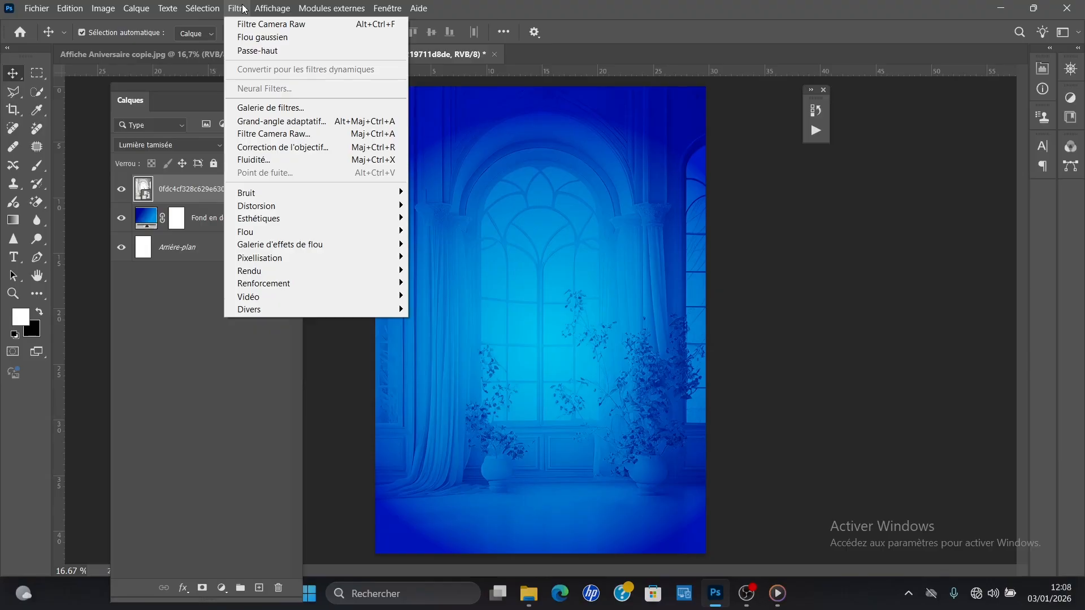
mouse_move(375, 236)
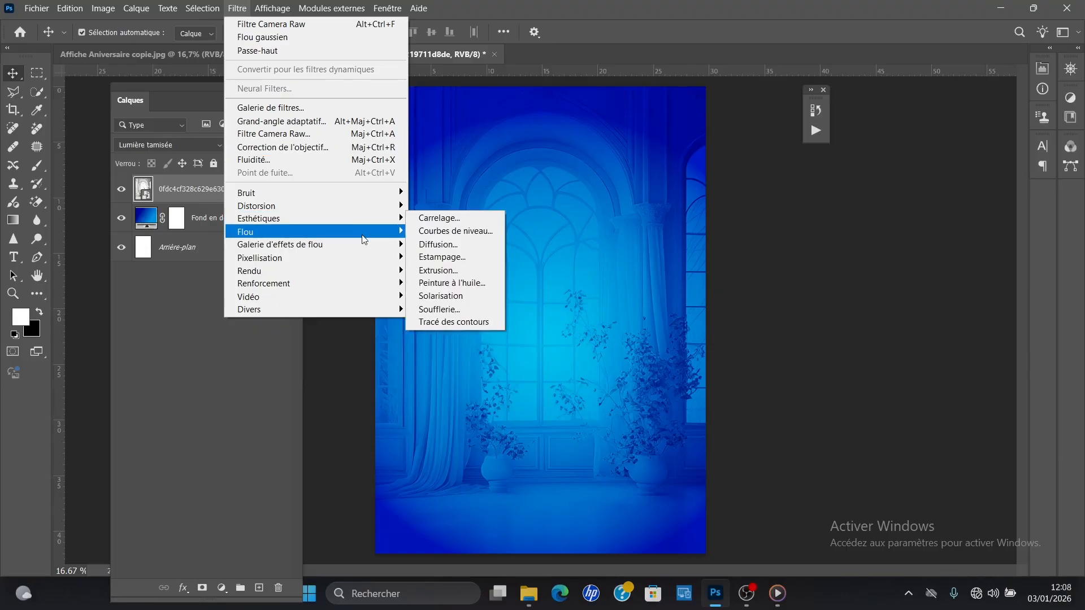
click(243, 7)
click(237, 11)
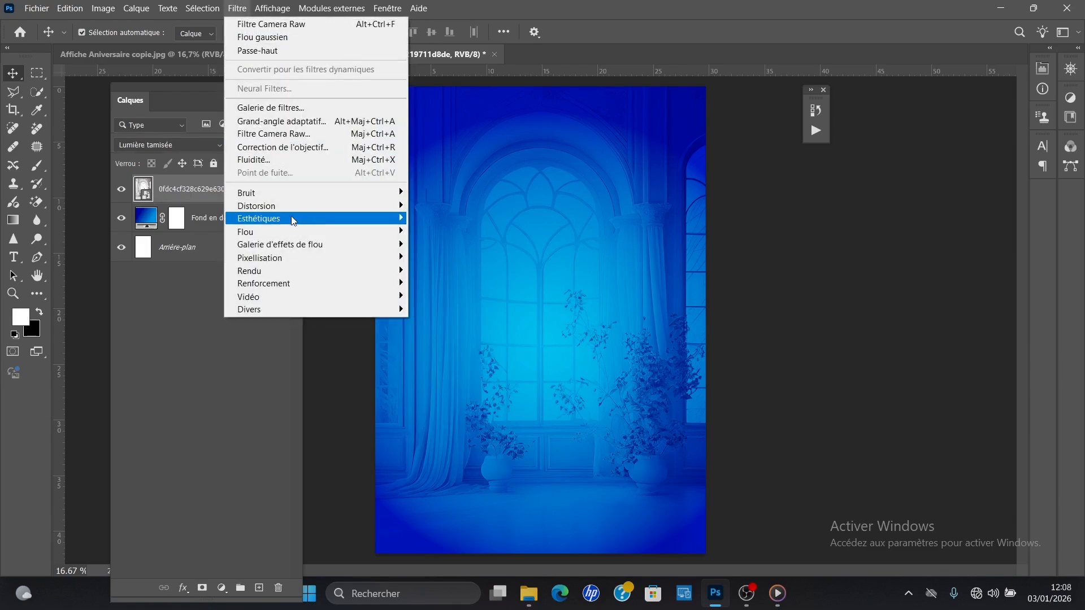
mouse_move(357, 232)
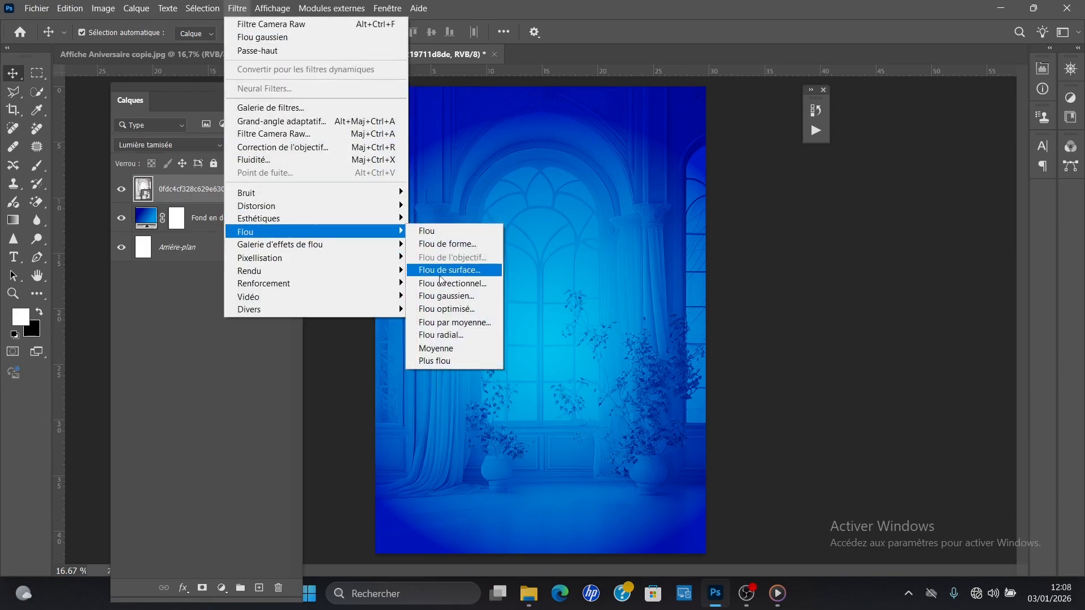
click(471, 297)
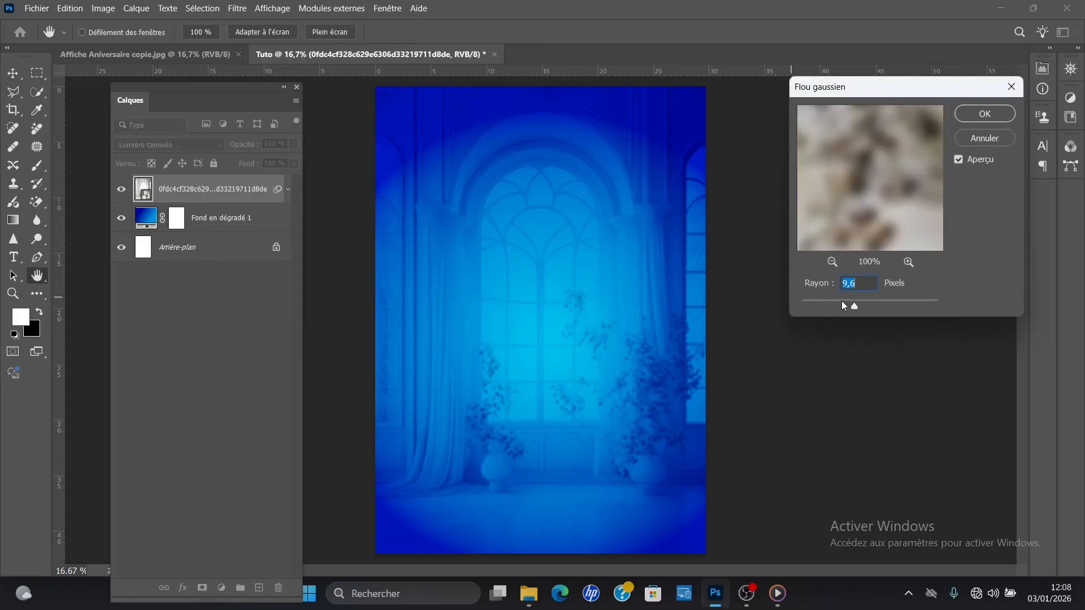
drag(859, 303, 856, 304)
click(973, 120)
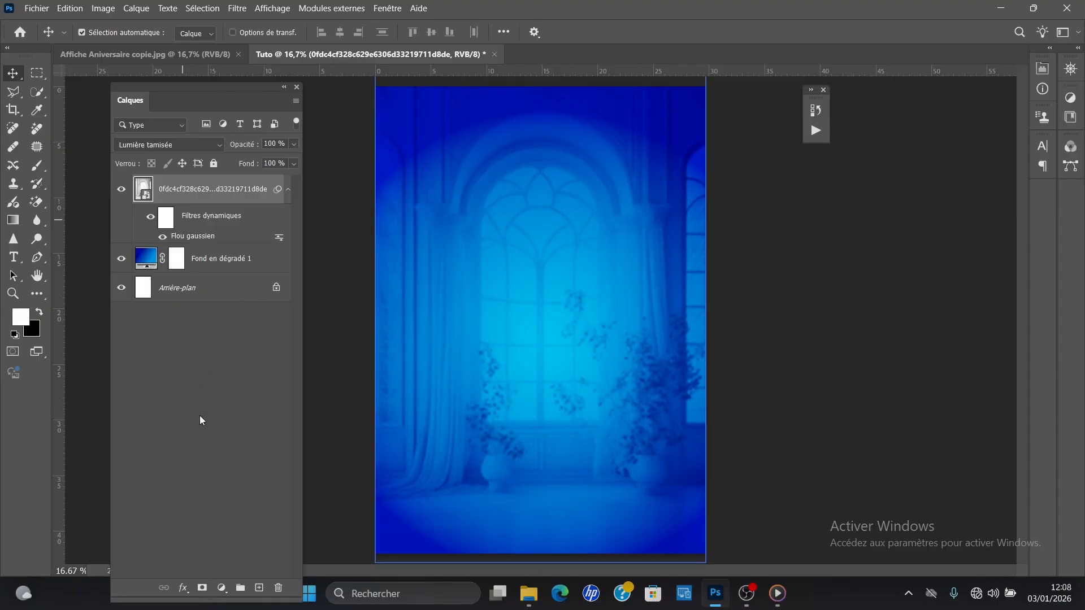
Step: Add a mask to the arched-window layer and hide its lower part with a soft 2659 px black brush
click(207, 591)
click(38, 312)
click(37, 165)
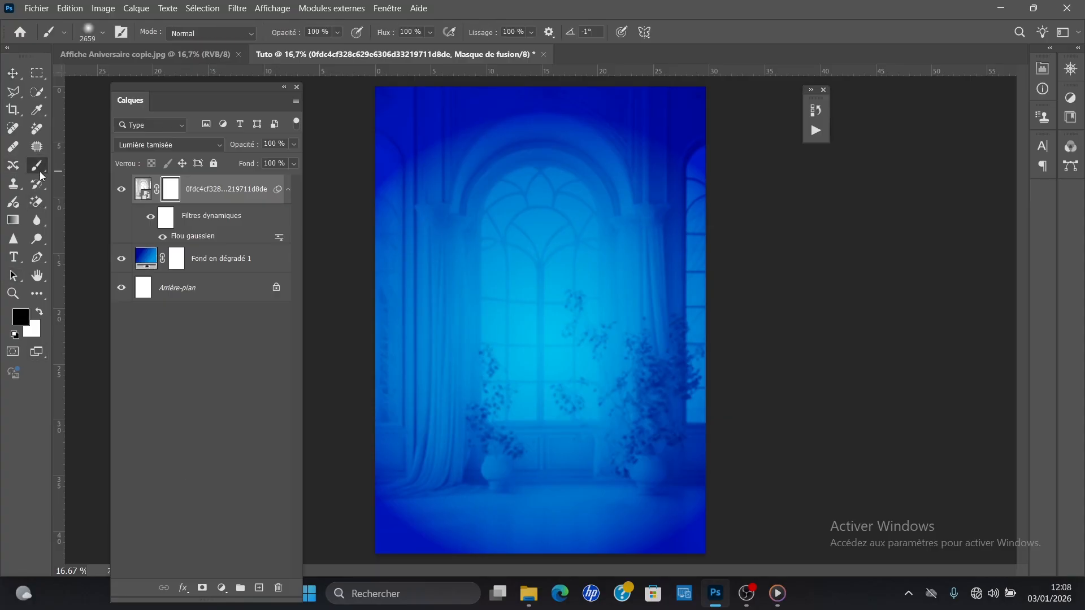
alt+right_click(445, 427)
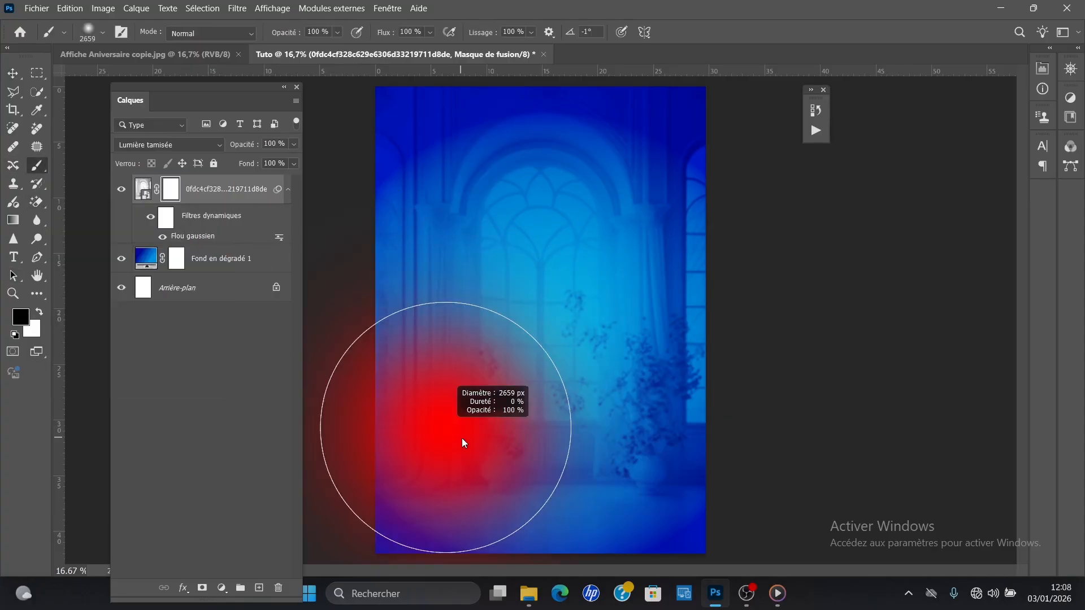
mouse_move(427, 443)
mouse_down()
mouse_move(459, 428)
mouse_move(533, 431)
mouse_move(498, 472)
mouse_move(506, 359)
mouse_move(570, 377)
mouse_move(586, 421)
mouse_move(626, 402)
mouse_move(643, 434)
mouse_up()
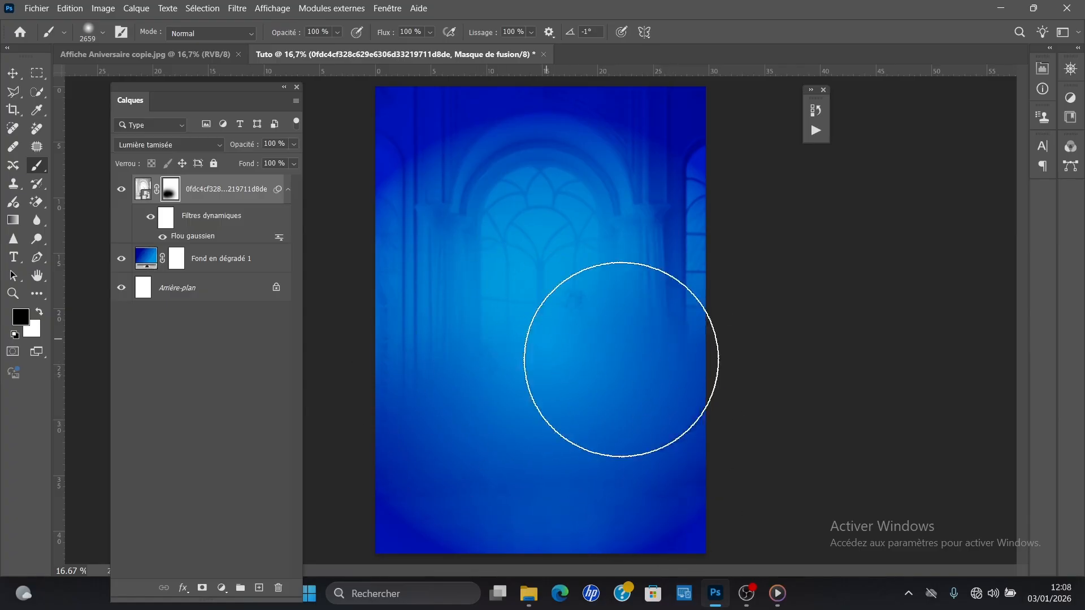
Step: Place the silhouette photo Ro (5 of 16) from the Untitled Export folder into the Tuto poster and scale it to 524.74%
click(13, 74)
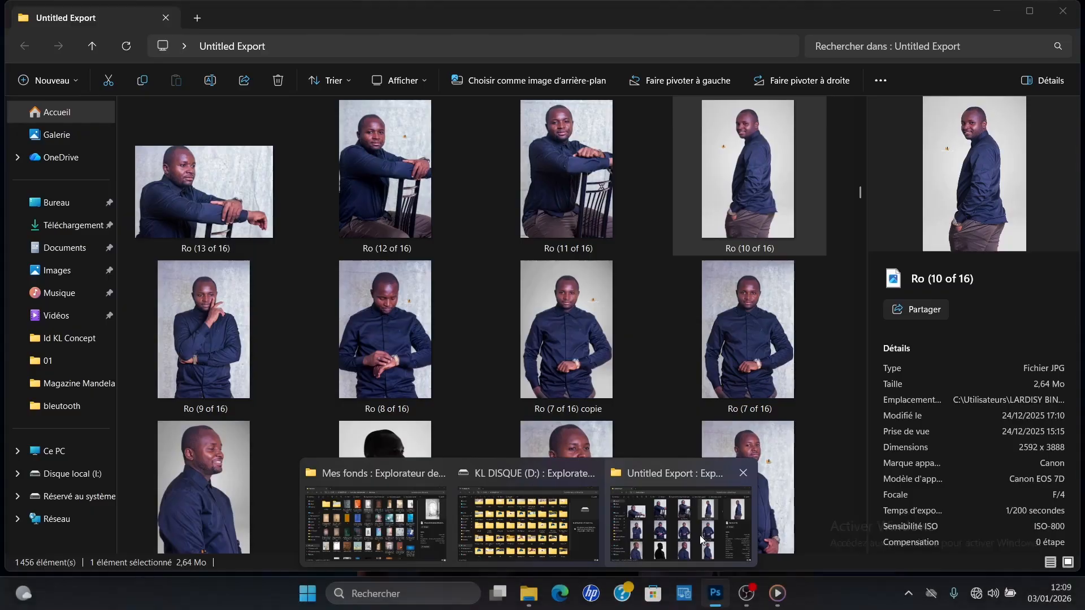
click(699, 534)
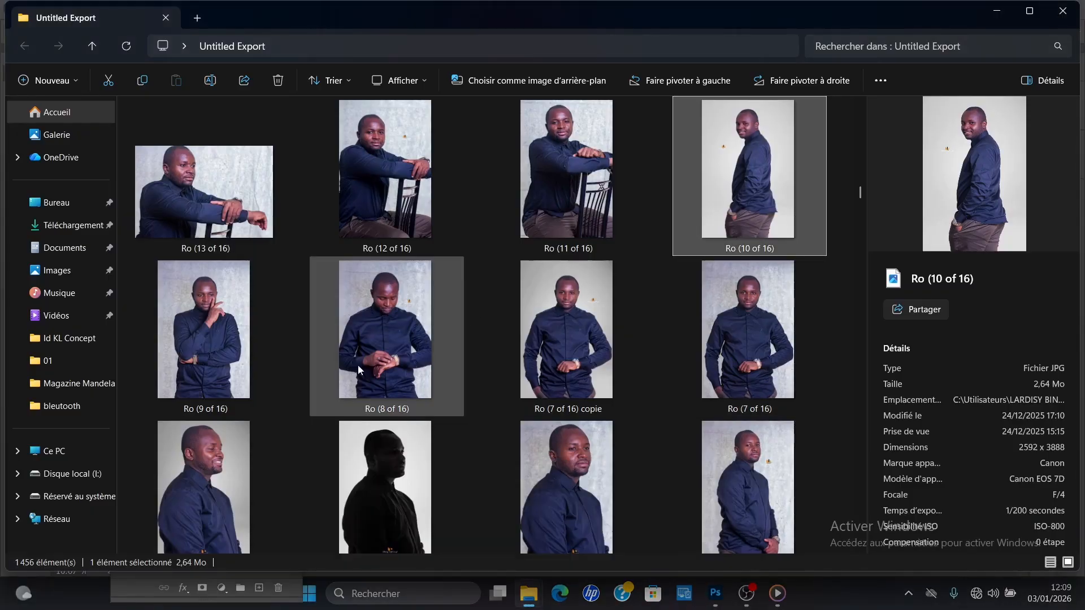
click(384, 477)
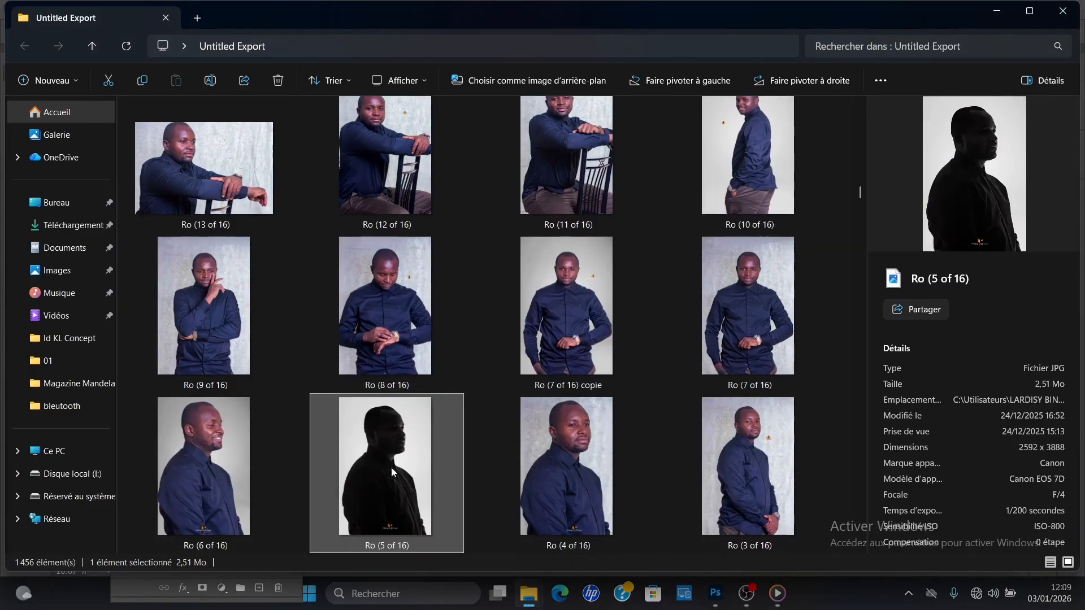
drag(377, 437, 532, 358)
drag(520, 292, 461, 202)
drag(560, 344, 624, 444)
drag(549, 309, 533, 306)
drag(530, 441, 526, 481)
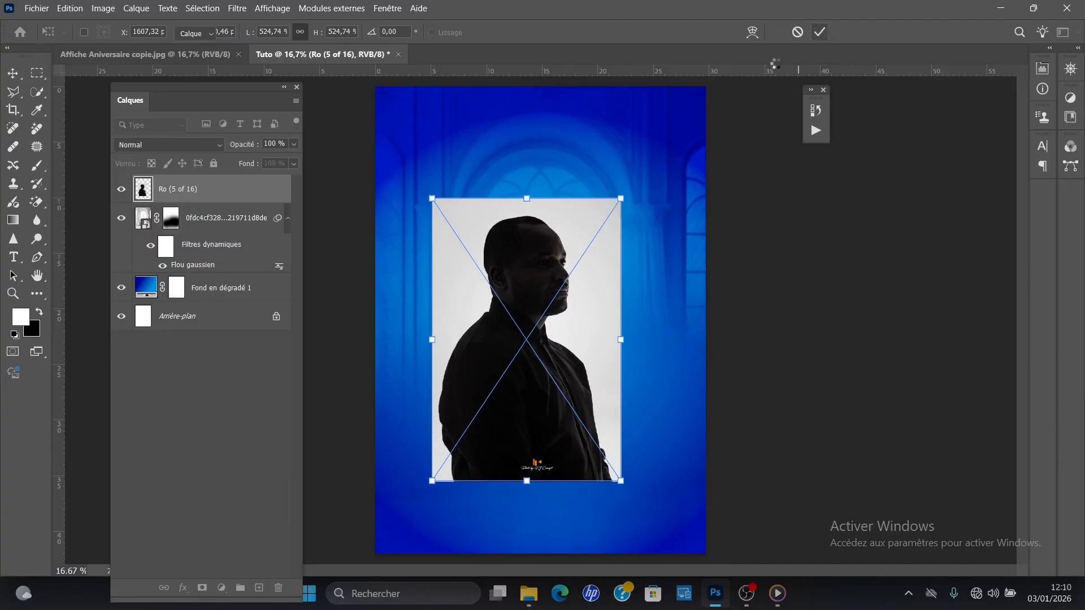
click(819, 32)
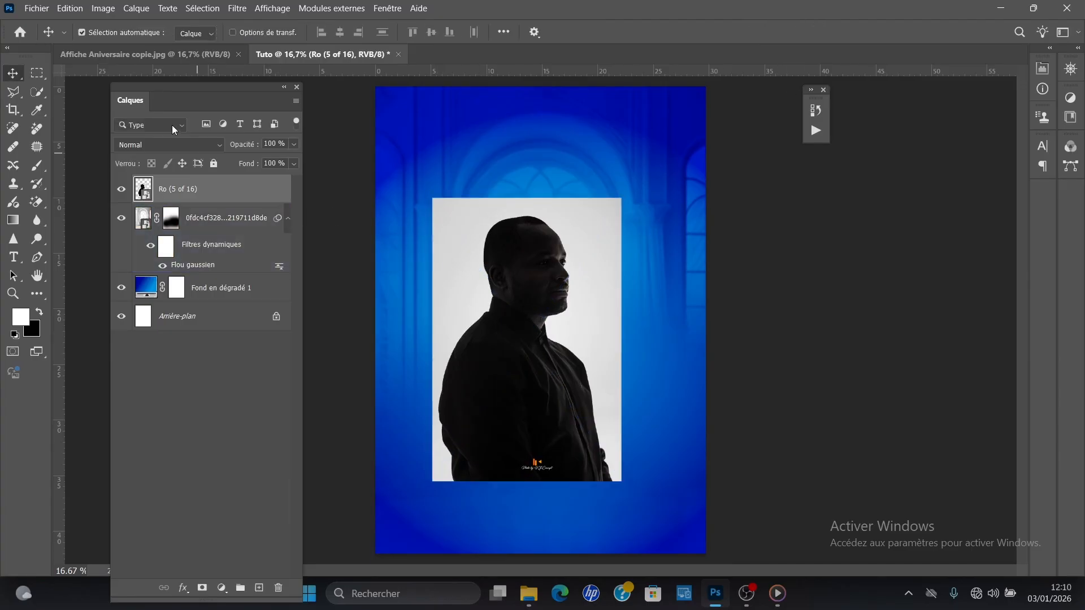
Step: Select the subject of the Ro (5 of 16) layer and mask out its light background
click(212, 10)
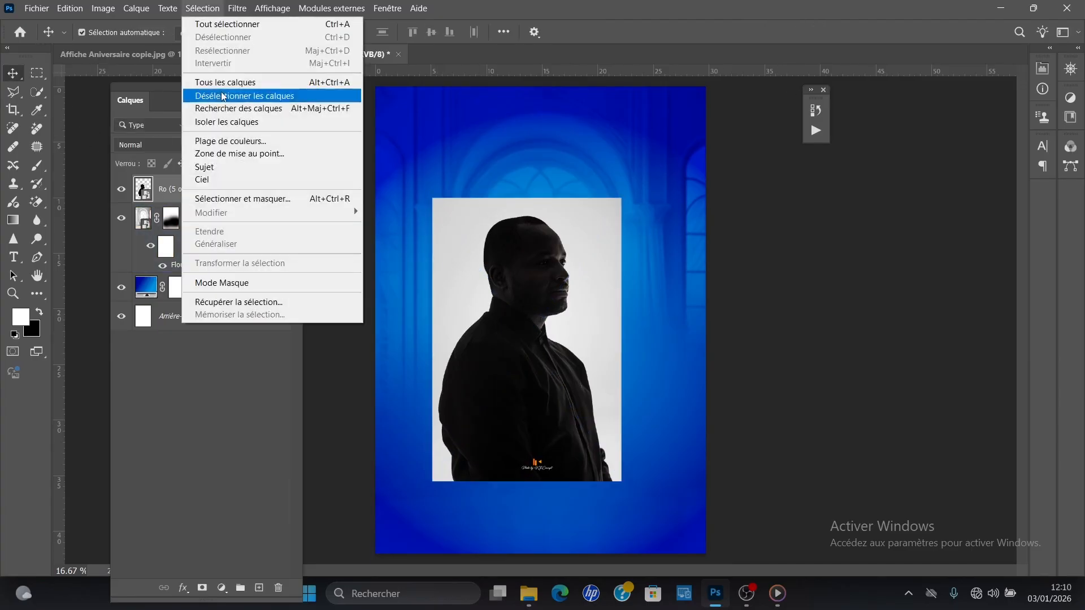
click(238, 159)
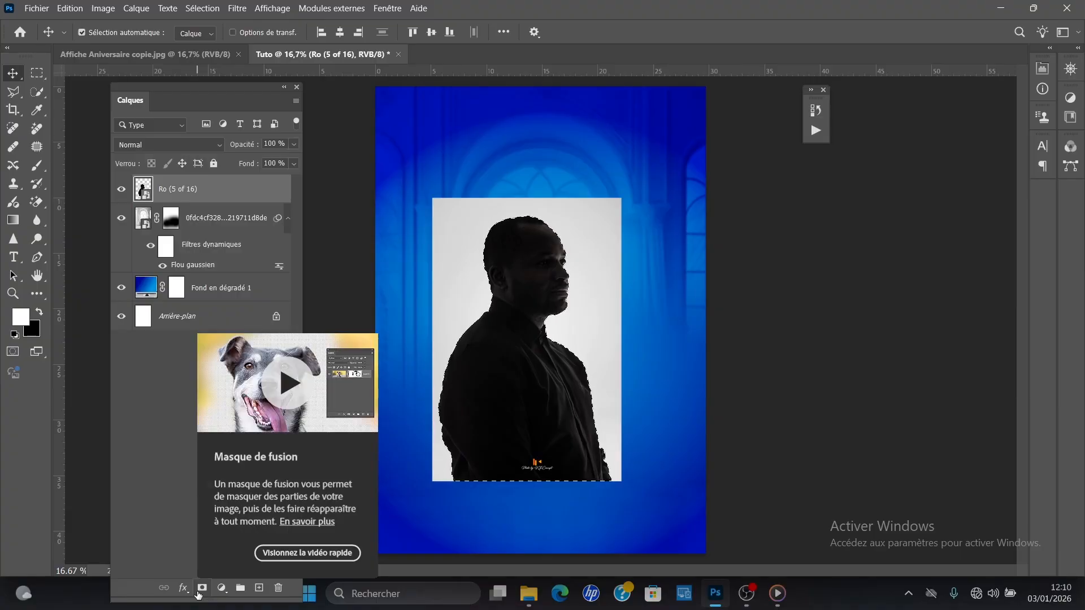
click(202, 588)
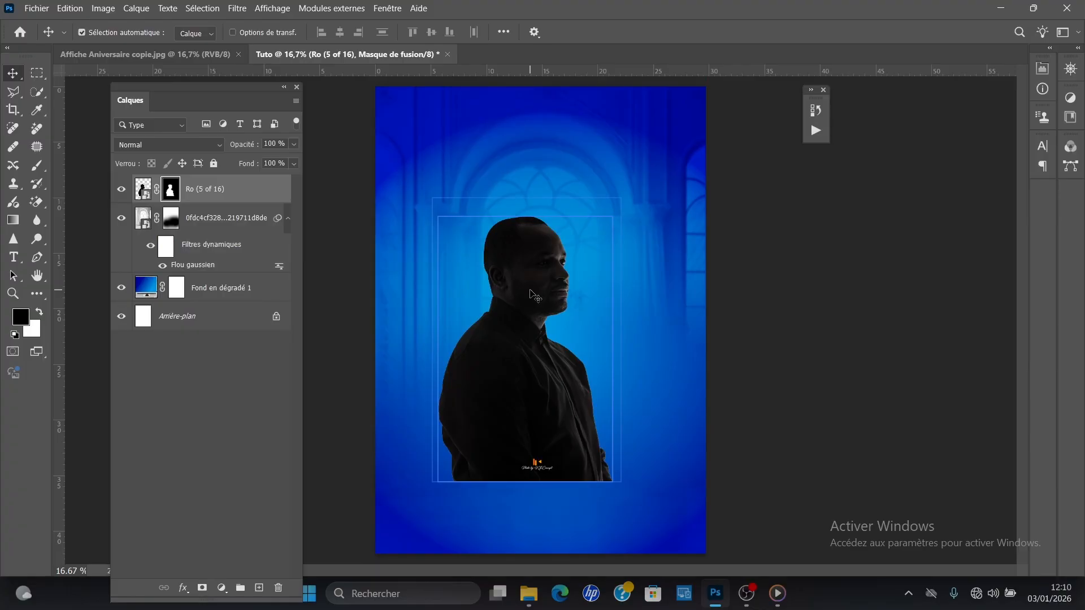
Step: Flip the masked silhouette horizontally and enlarge it to 129.27%, aligned with the poster's left edge
key(ctrl+t)
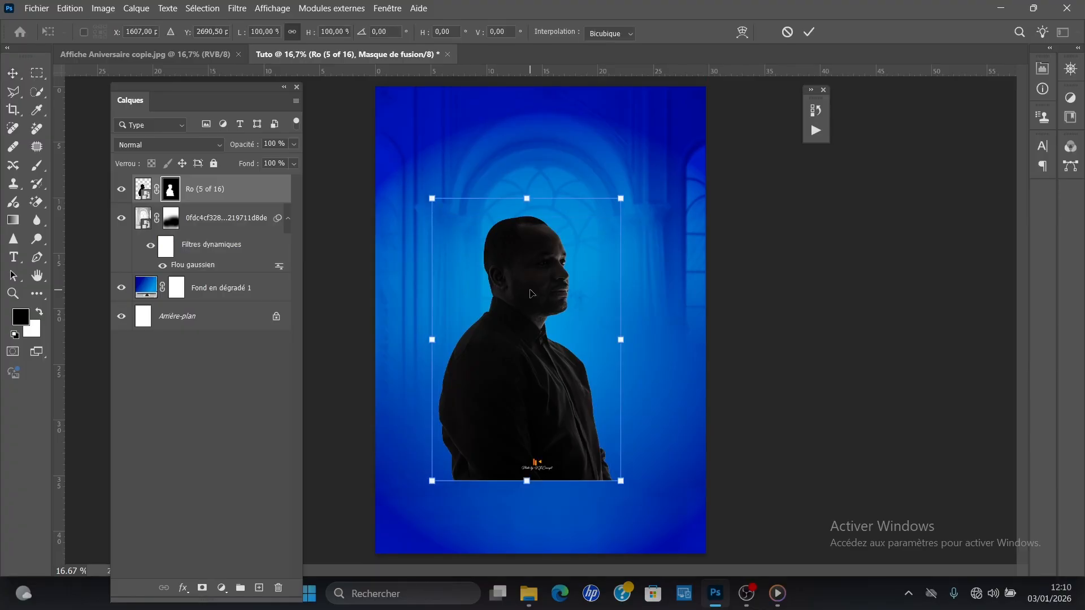
key(Return)
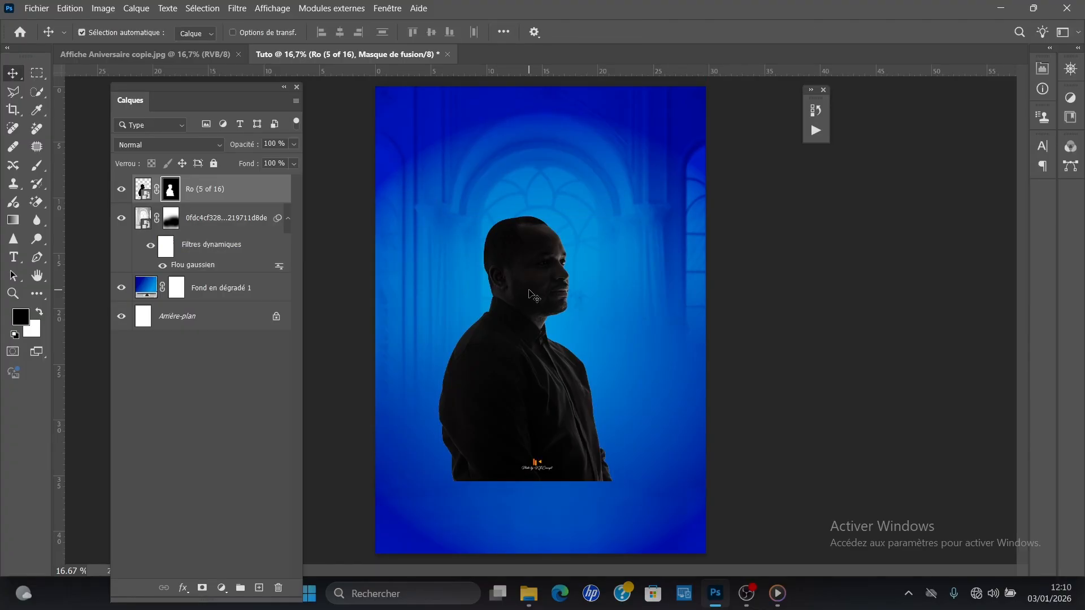
key(ctrl+t)
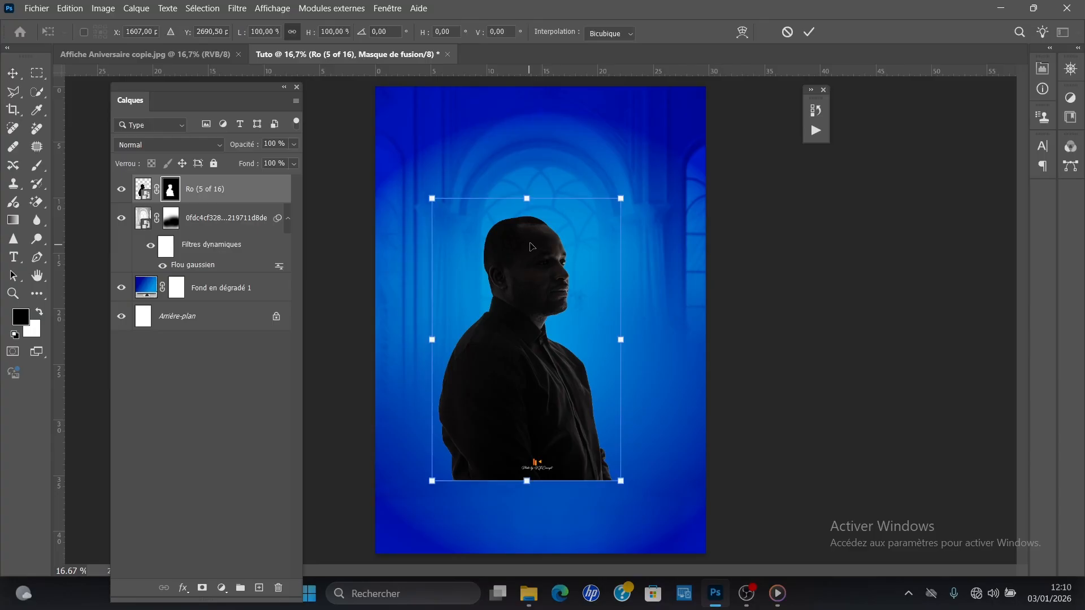
drag(526, 199, 527, 161)
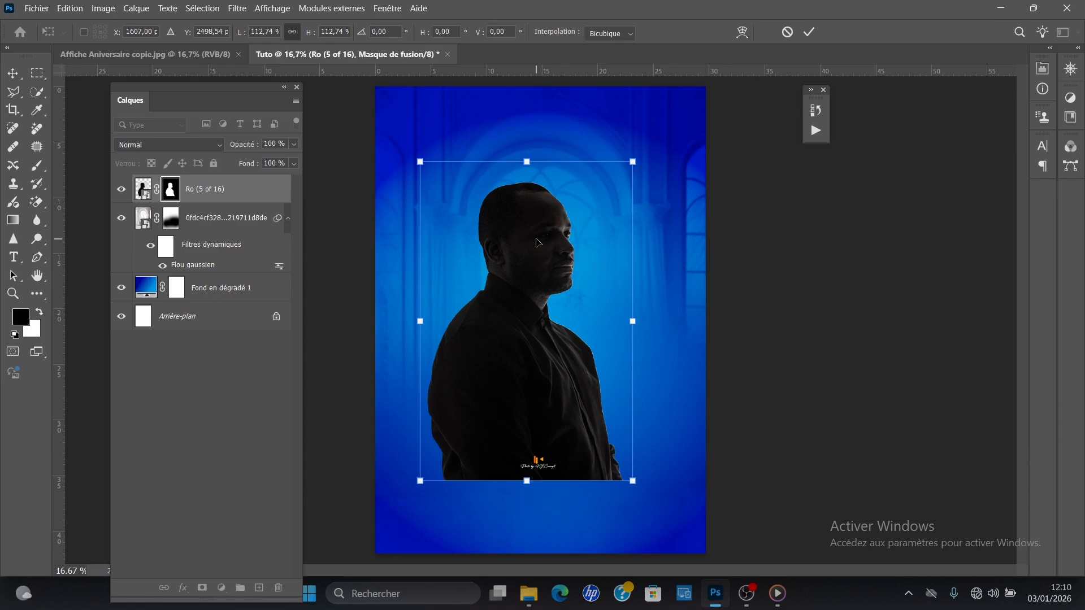
right_click(538, 243)
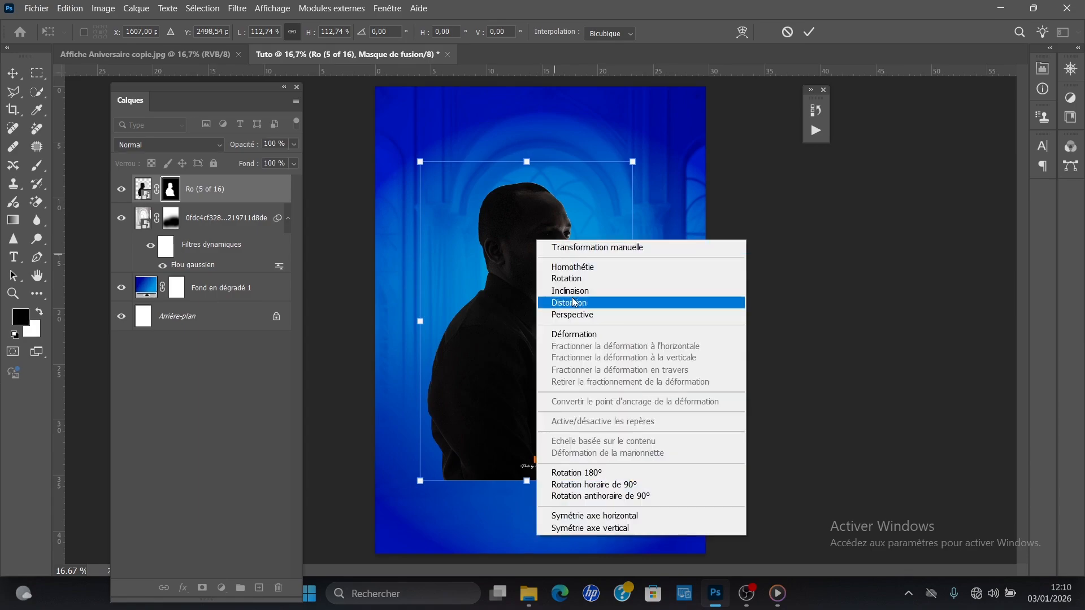
click(600, 516)
drag(540, 351, 514, 323)
drag(499, 455, 513, 503)
drag(557, 434, 554, 421)
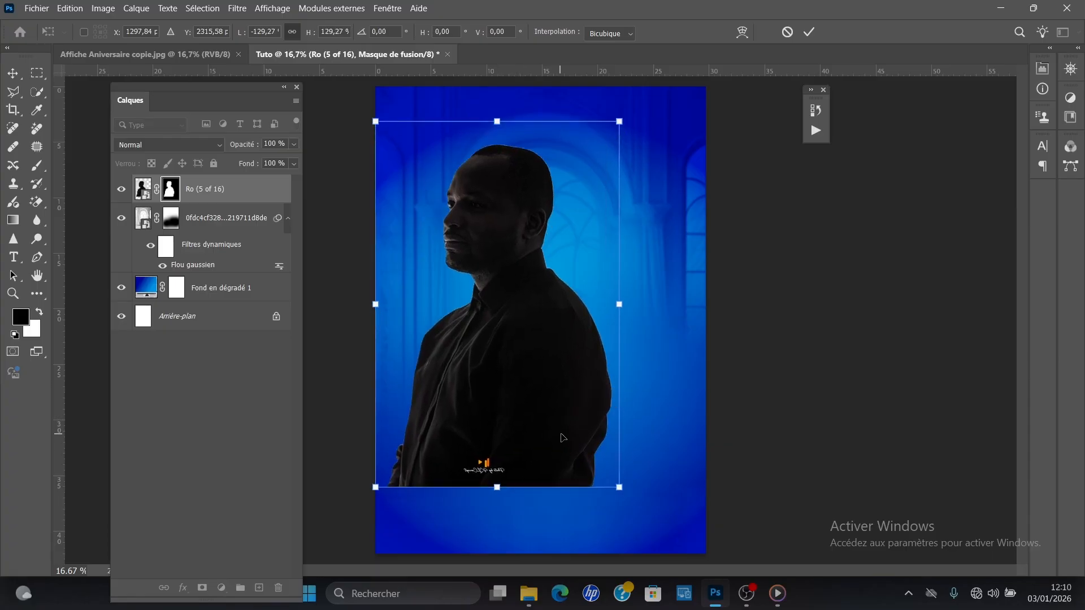
key(Return)
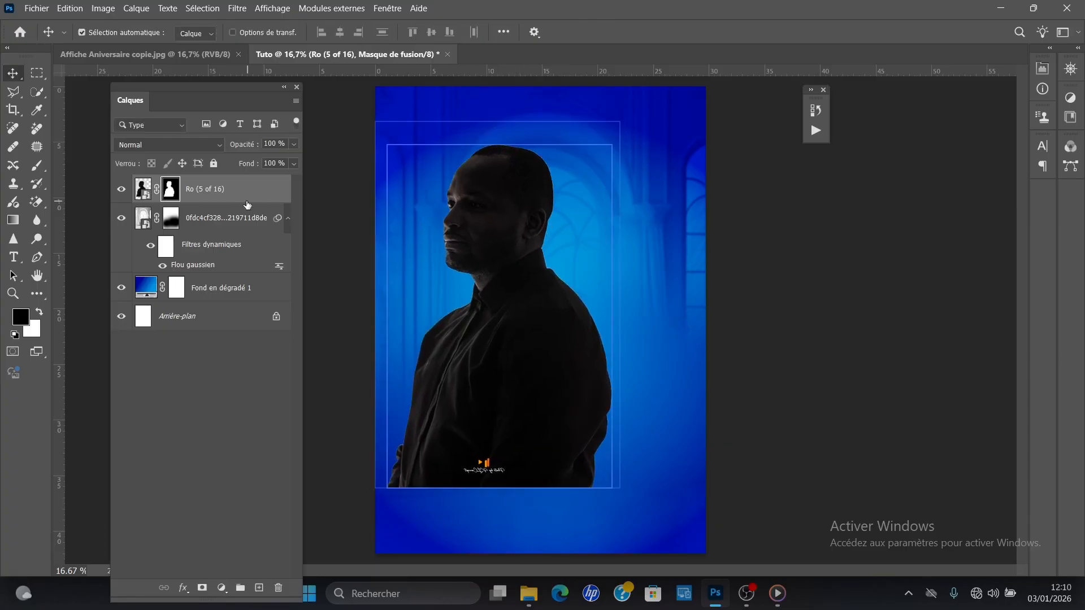
Step: Fade out the silhouette's lower body on its layer mask with the soft 2659 px black brush, following the reference poster
click(171, 195)
click(230, 196)
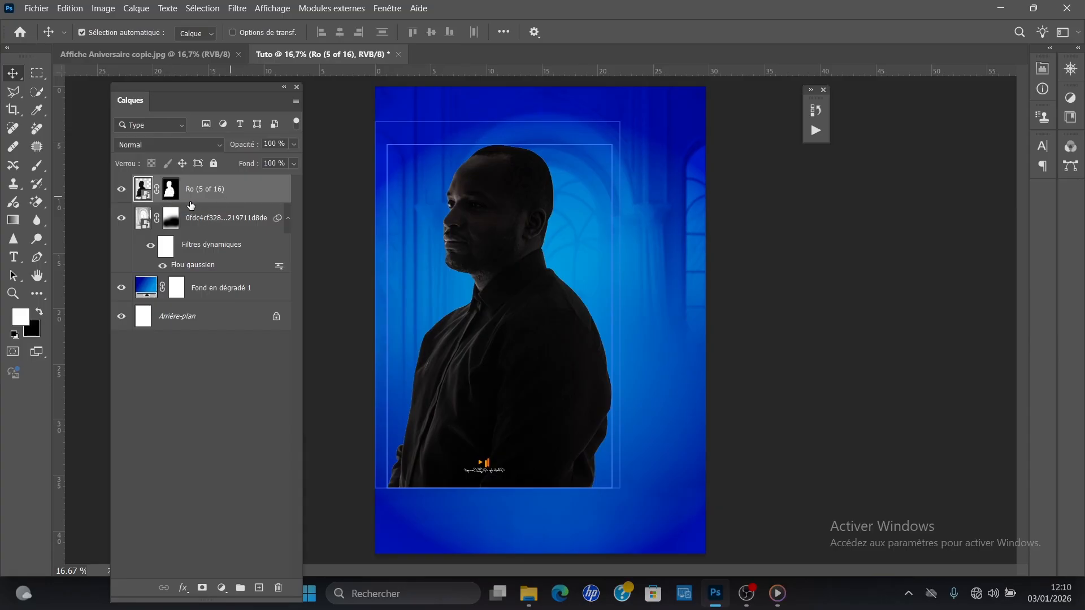
click(170, 190)
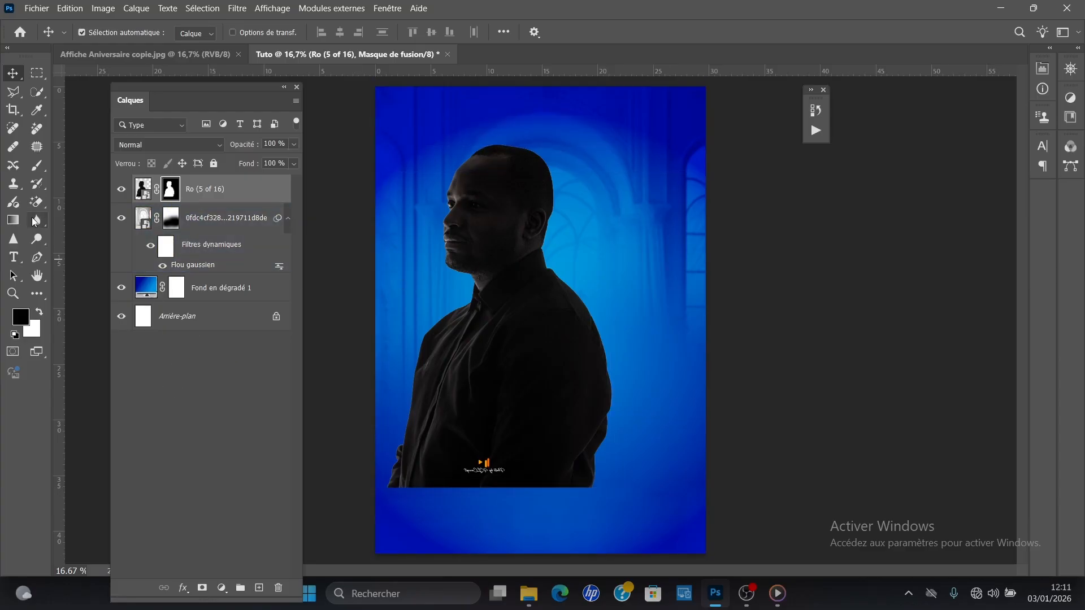
click(37, 165)
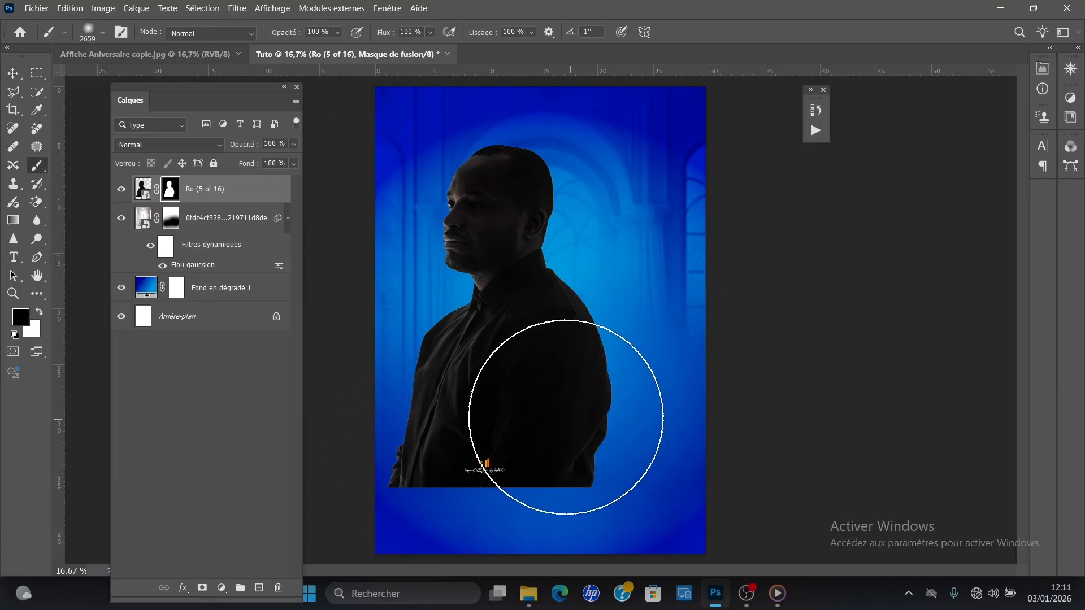
click(200, 52)
key(x)
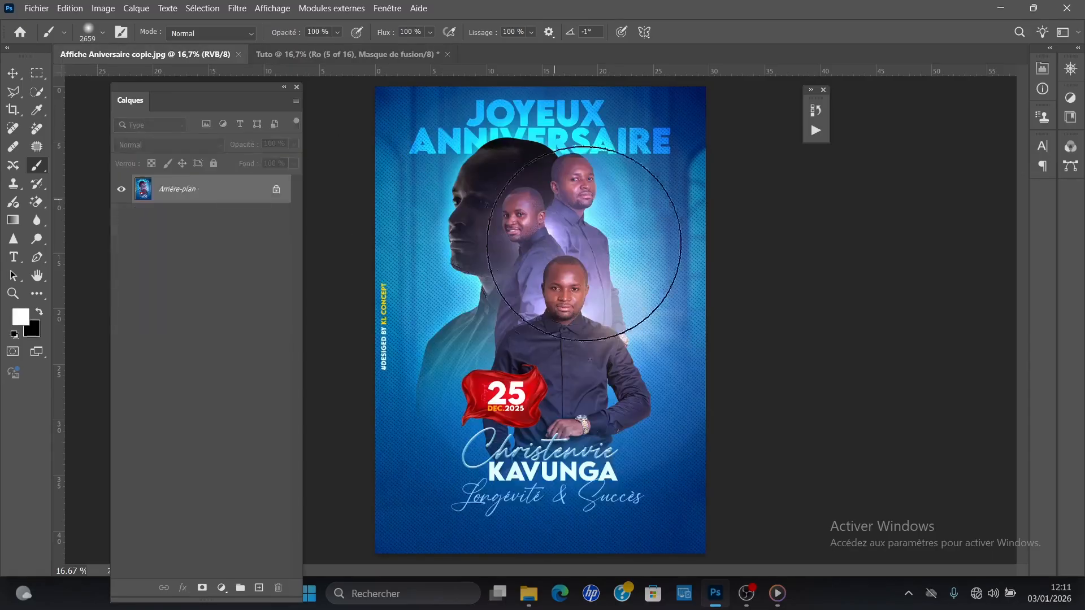
click(301, 57)
key(x)
mouse_move(554, 392)
mouse_down()
mouse_move(542, 435)
mouse_move(448, 456)
mouse_move(455, 435)
mouse_move(493, 482)
mouse_move(535, 462)
mouse_move(601, 412)
mouse_move(608, 355)
mouse_up()
click(592, 335)
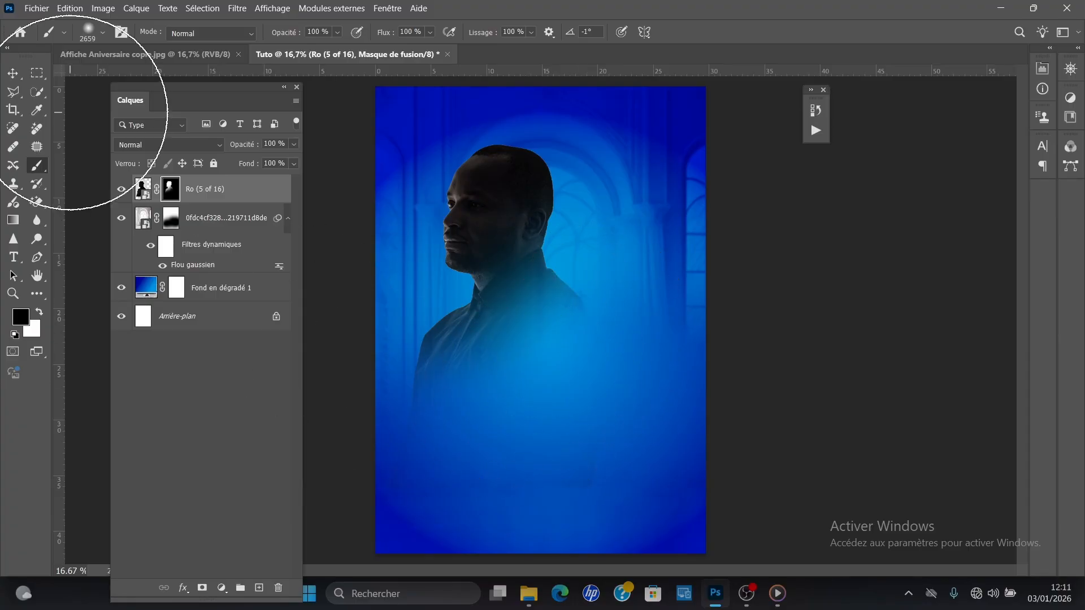
Step: Enlarge the faded silhouette slightly and reposition it in the left half of the poster
key(ctrl+t)
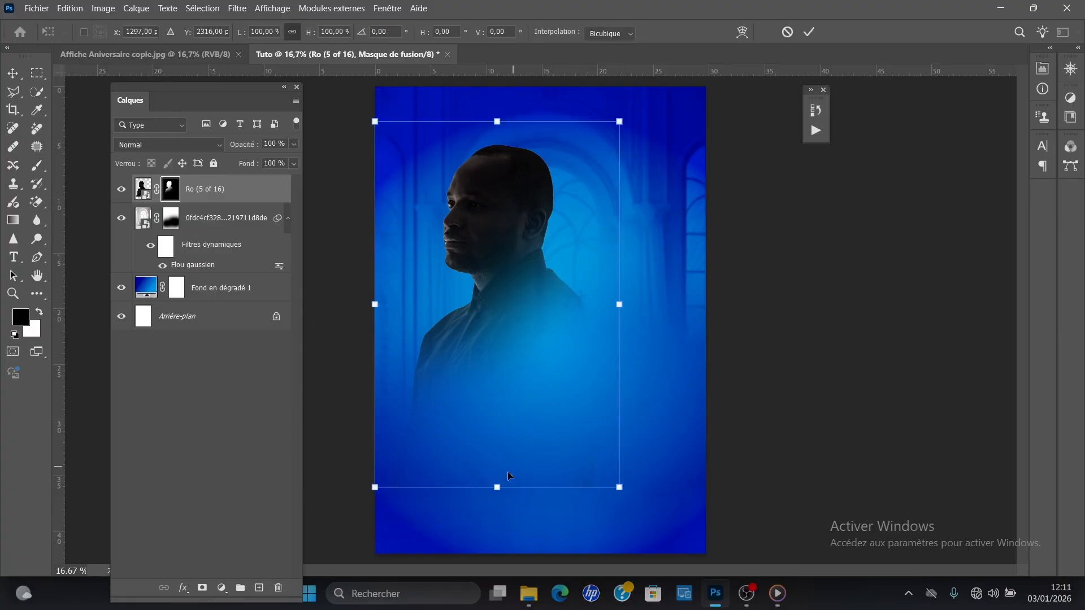
drag(502, 485, 503, 521)
drag(535, 368, 532, 353)
drag(633, 108, 620, 119)
drag(520, 188, 526, 177)
key(Return)
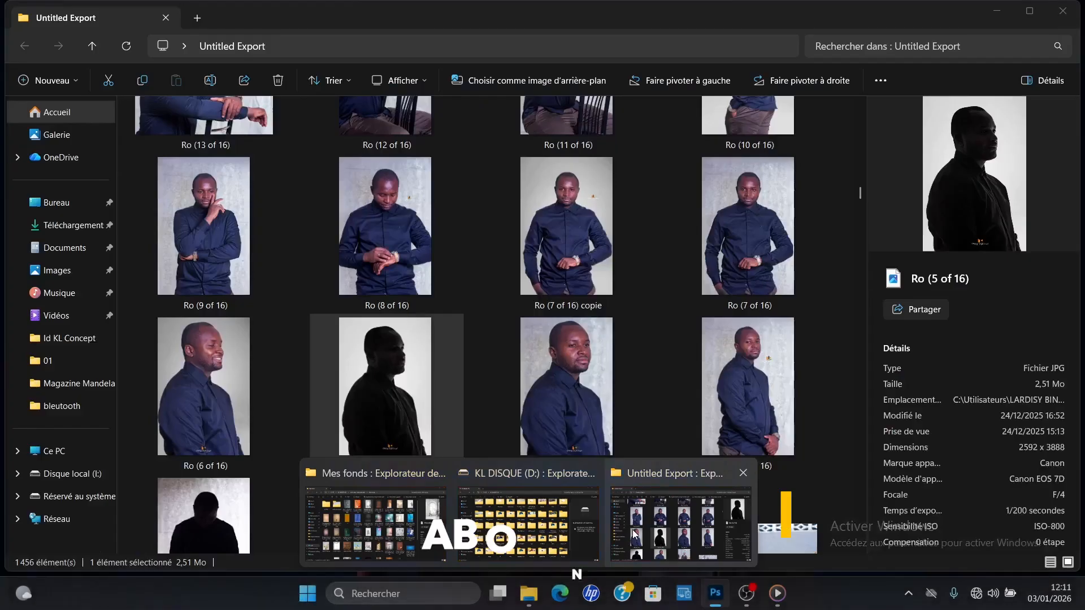
Step: Place the smiling side portrait Ro (10 of 16) from the Untitled Export folder into the poster, over the silhouette
click(686, 526)
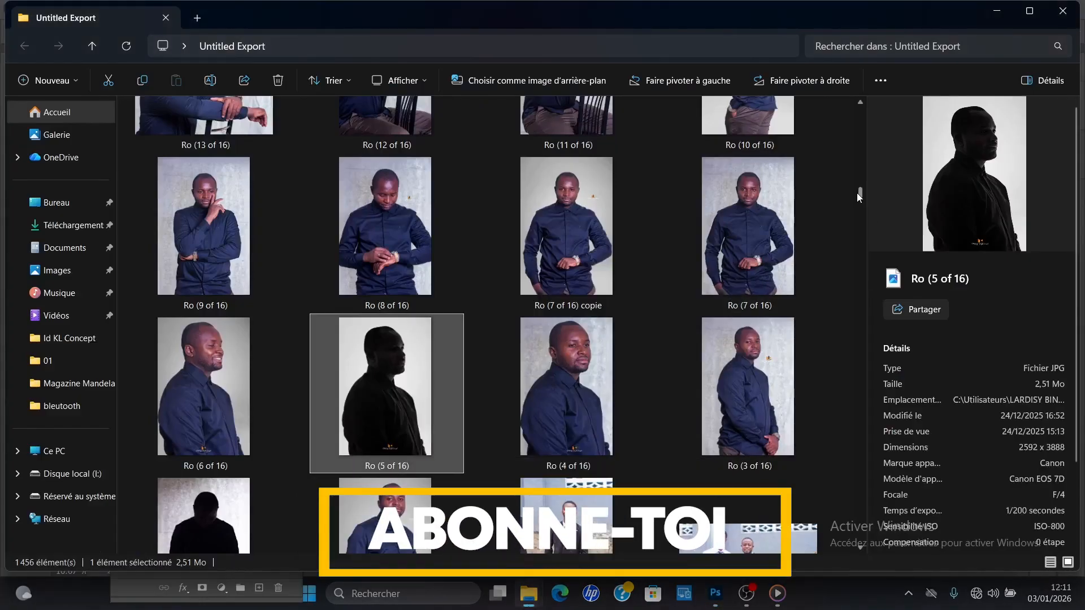
drag(862, 189, 858, 190)
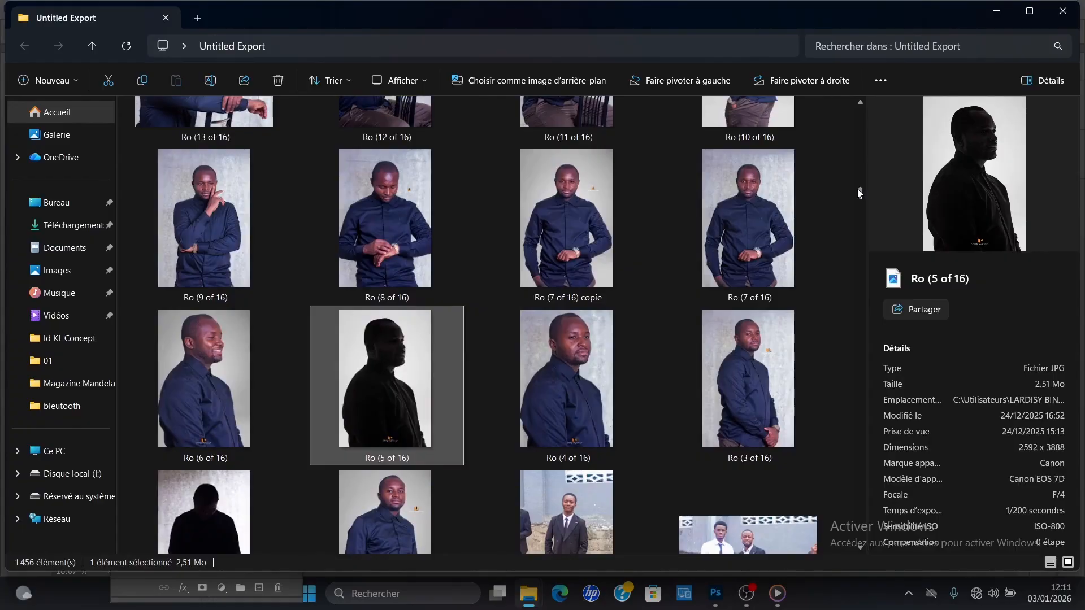
click(793, 133)
double_click(748, 172)
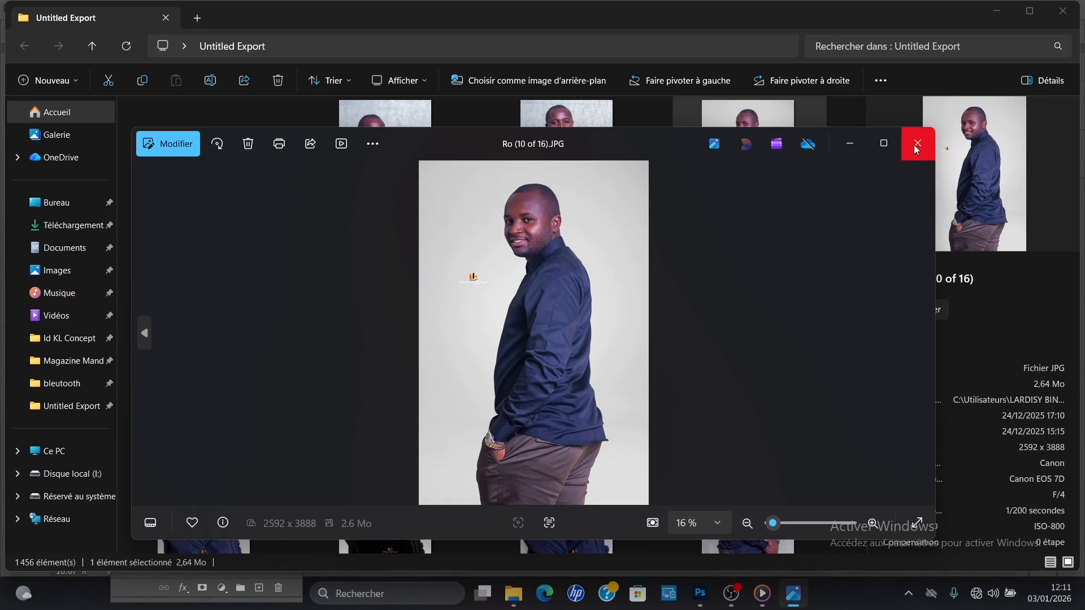
click(916, 144)
drag(754, 136, 546, 540)
drag(571, 338, 560, 274)
key(Return)
Step: Select the subject of the Ro (10 of 16) layer and mask out its grey background
key(b)
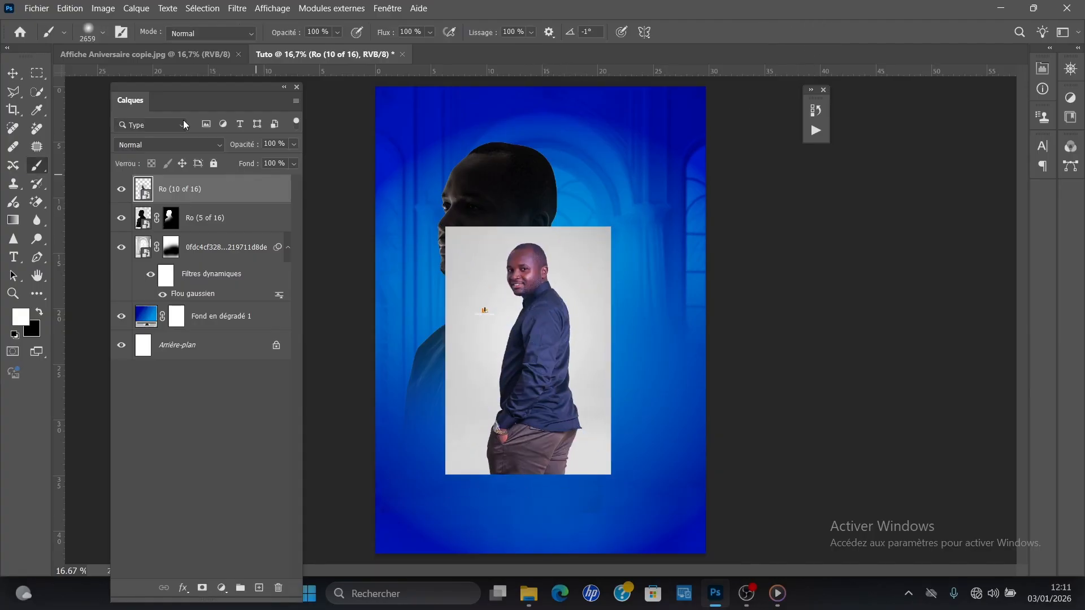
click(202, 8)
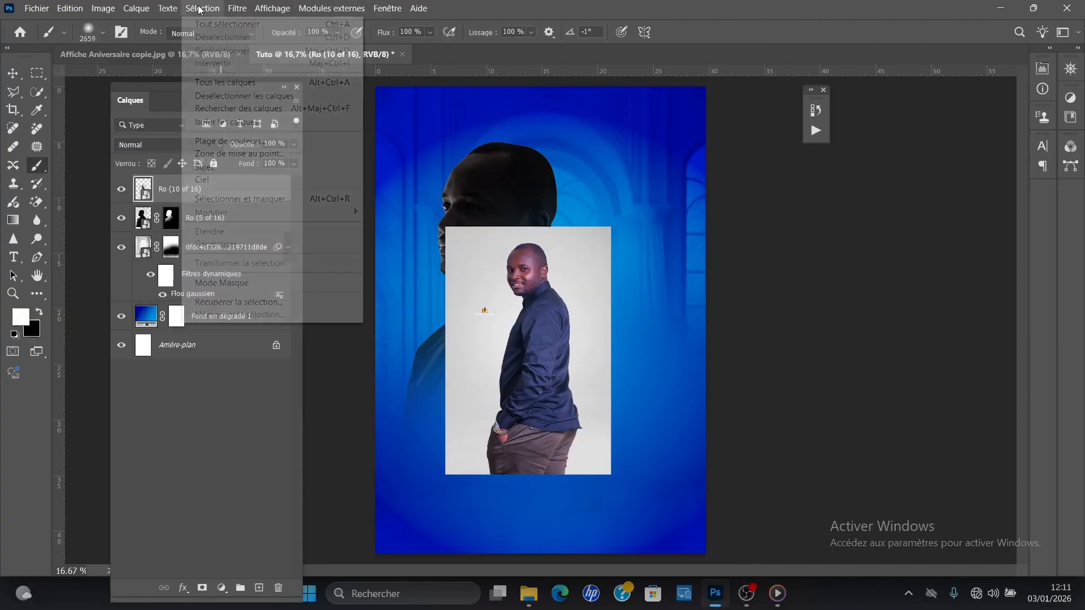
click(221, 172)
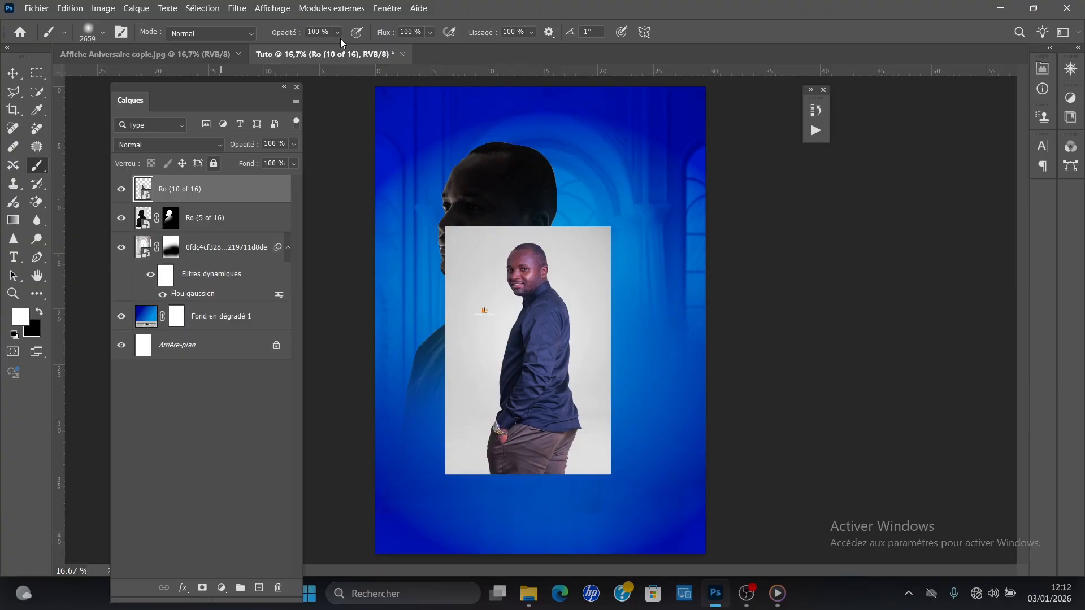
click(203, 590)
Step: Scale the masked Ro (10 of 16) portrait to 112.55% and move it up beside the silhouette's head
click(12, 73)
key(ctrl+t)
drag(615, 237, 631, 192)
drag(543, 305, 545, 268)
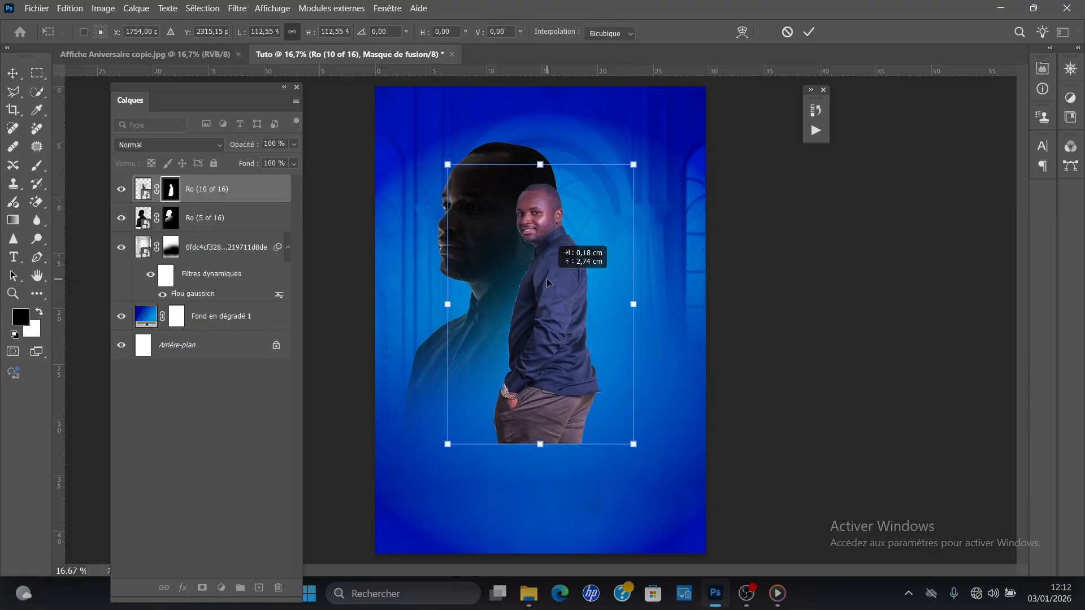
click(806, 32)
Step: Move the Ro (10 of 16) portrait down and left so it stands in front of the silhouette's shoulder
click(582, 229)
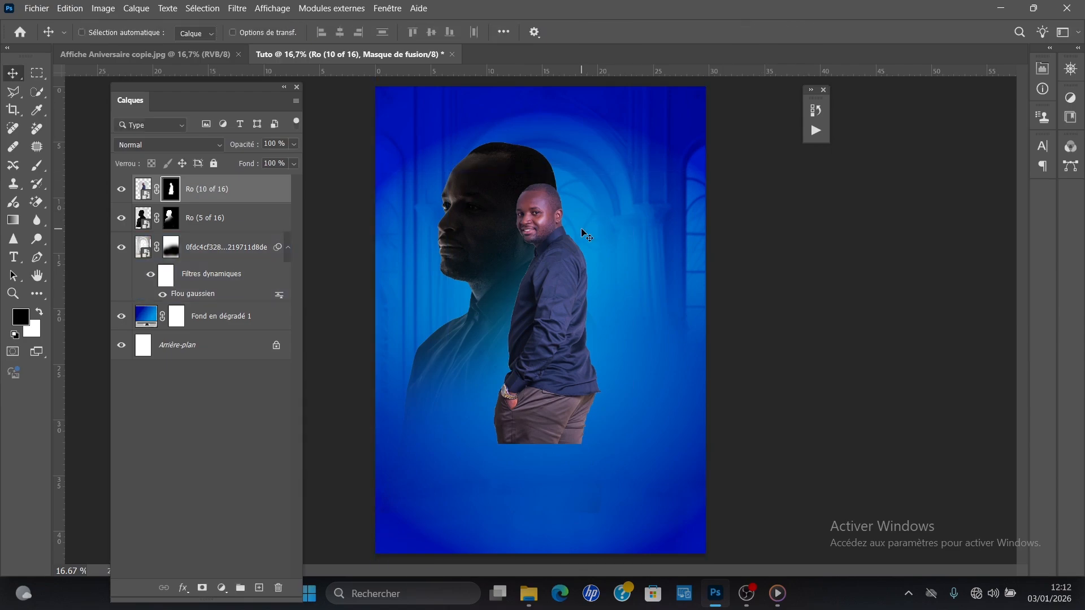
key(ctrl+plus)
drag(582, 232, 551, 322)
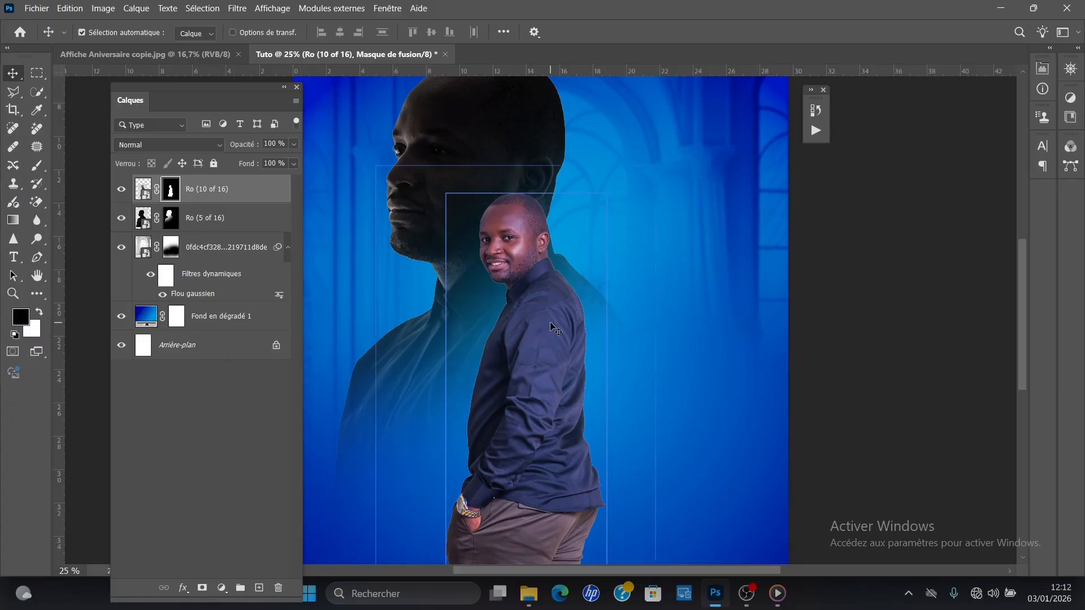
Step: Fade out the legs and lower body of the Ro (10 of 16) portrait on its mask with the soft 2659 px black brush
key(ctrl+minus)
key(ctrl+minus)
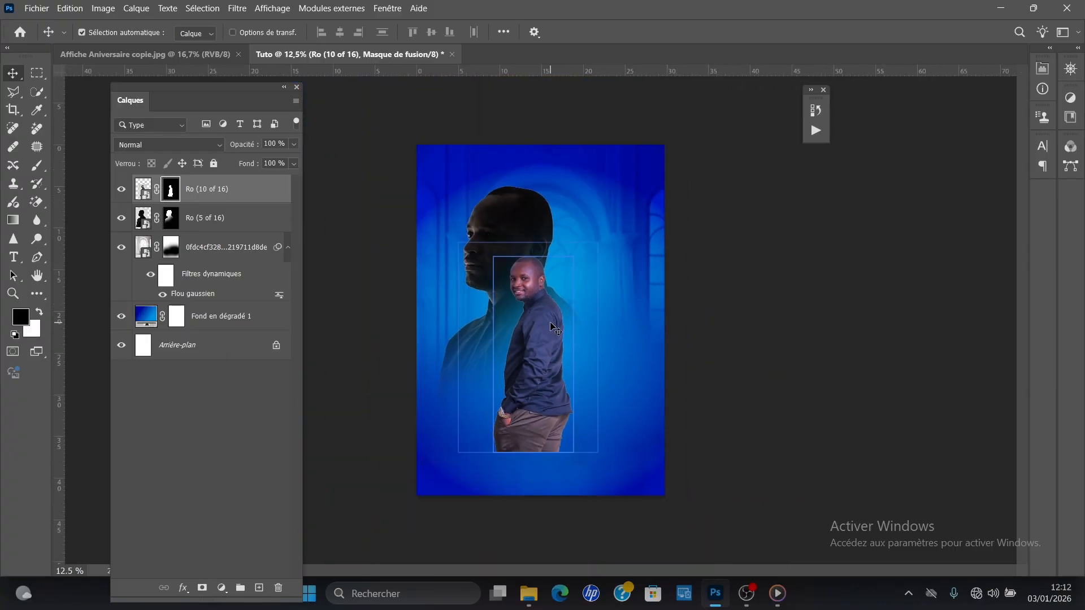
key(b)
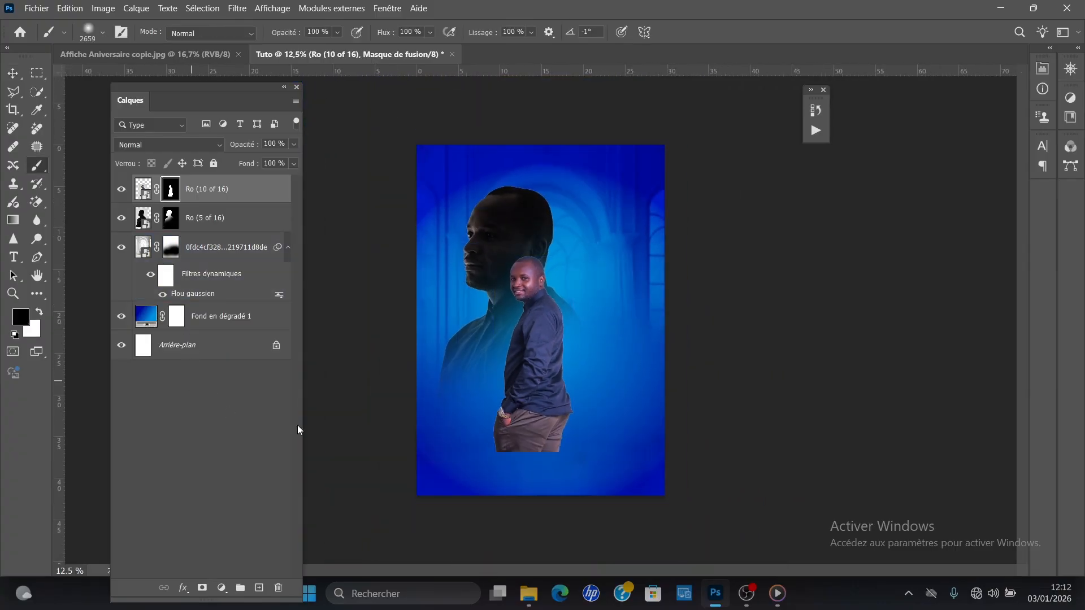
mouse_move(559, 448)
mouse_down()
mouse_move(508, 460)
mouse_move(620, 417)
mouse_up()
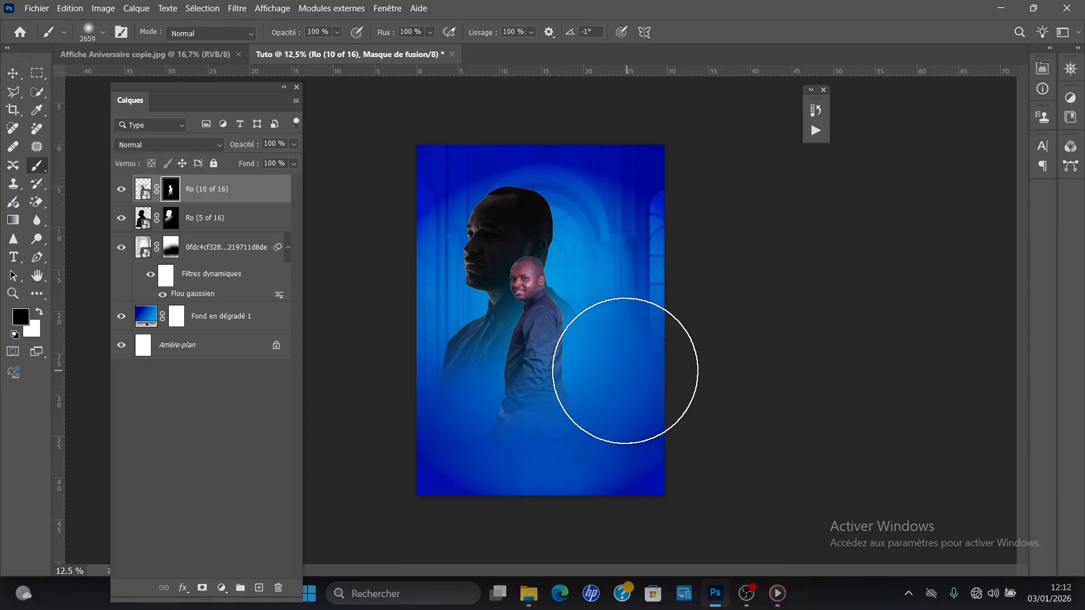
Step: Move the Ro (10 of 16) portrait slightly up and left, and scale it to 87.35%
key(v)
drag(540, 350, 534, 343)
key(ctrl+t)
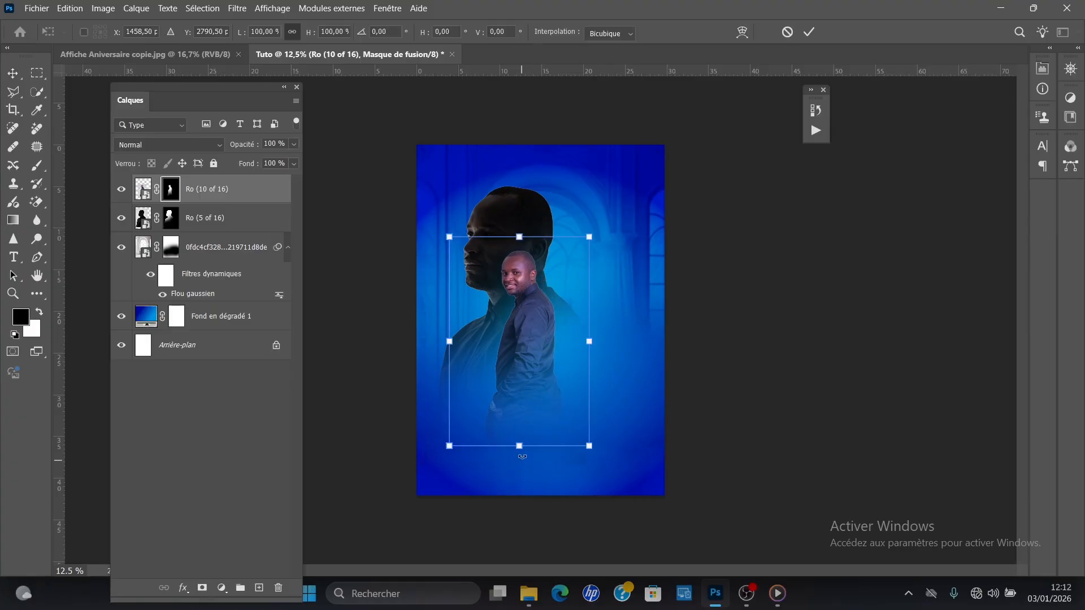
drag(522, 441, 520, 422)
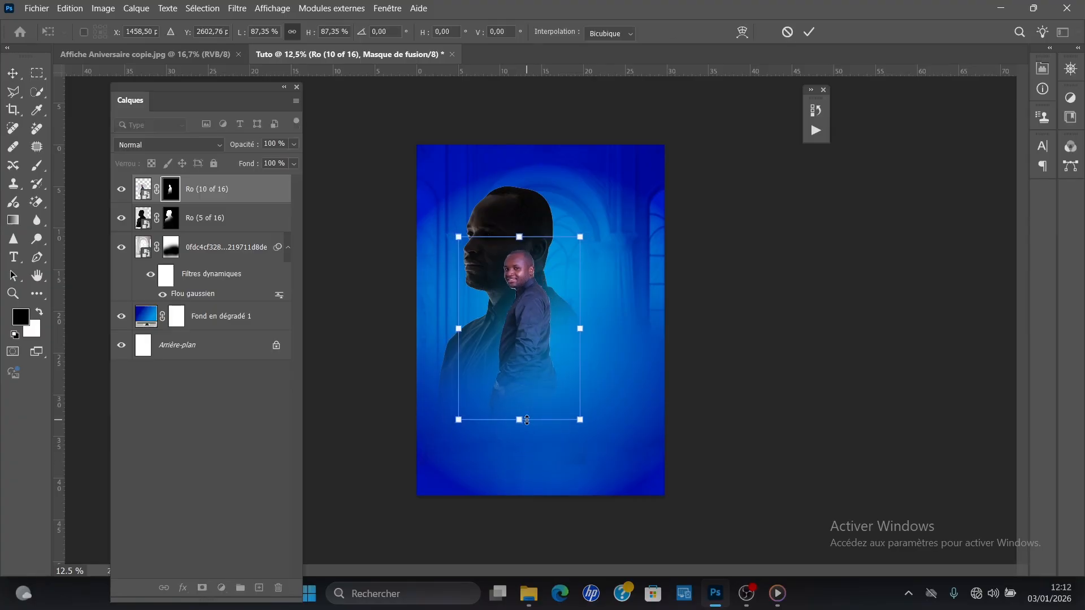
key(Return)
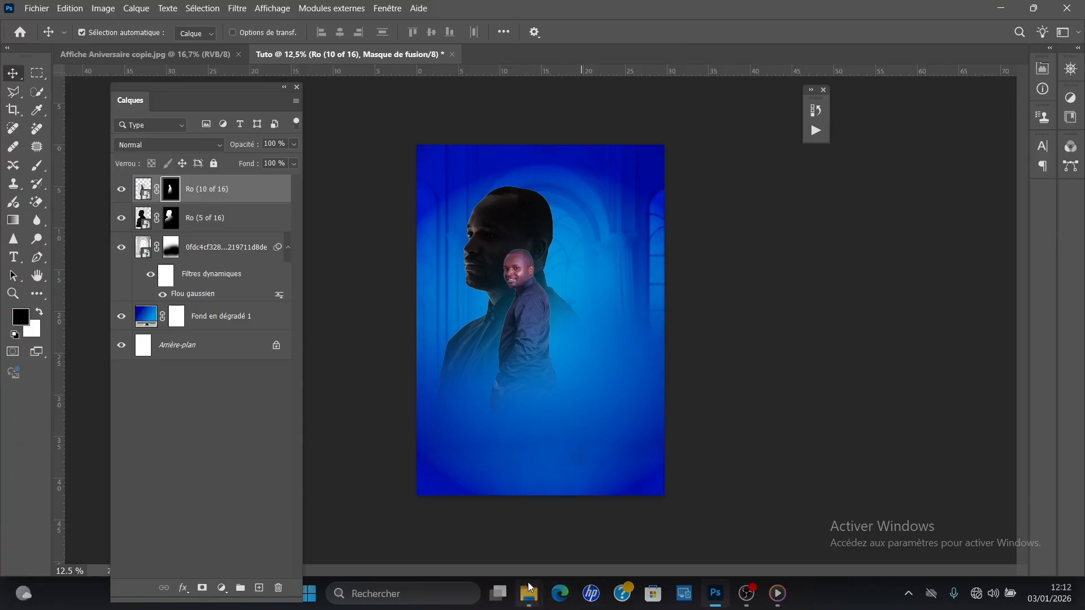
Step: Check the reference poster, and bring the Ro (3 of 16) photo from the Untitled Export folder into the Tuto poster
mouse_move(528, 582)
click(629, 530)
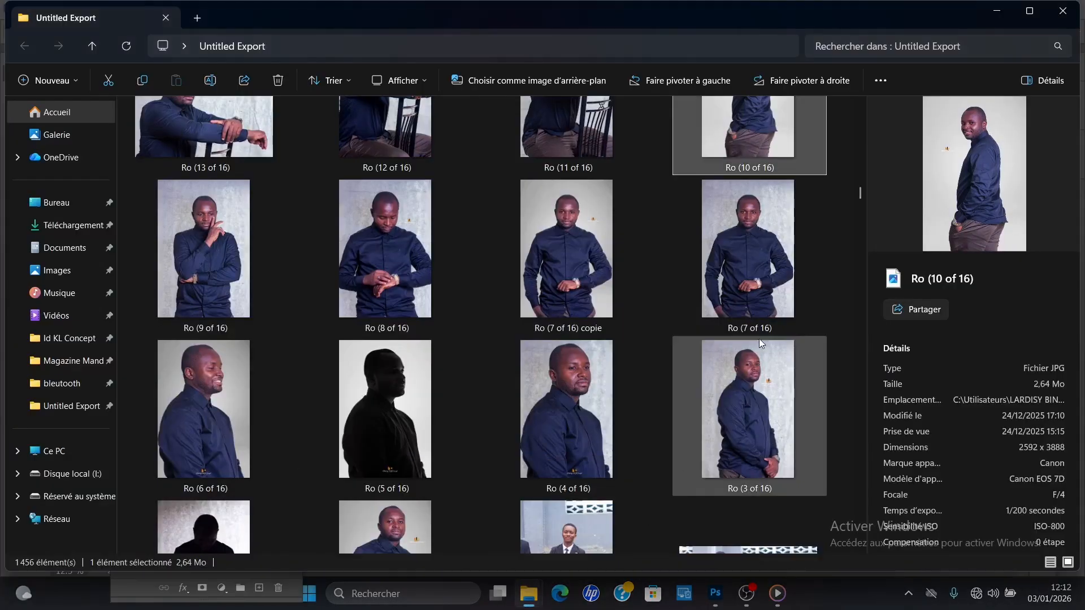
click(723, 596)
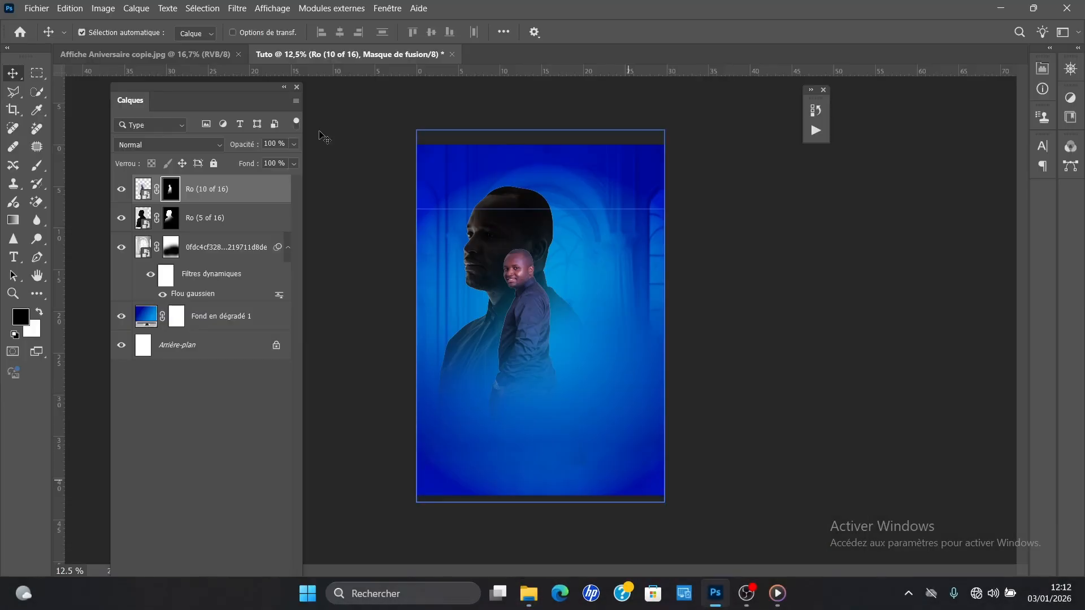
click(191, 54)
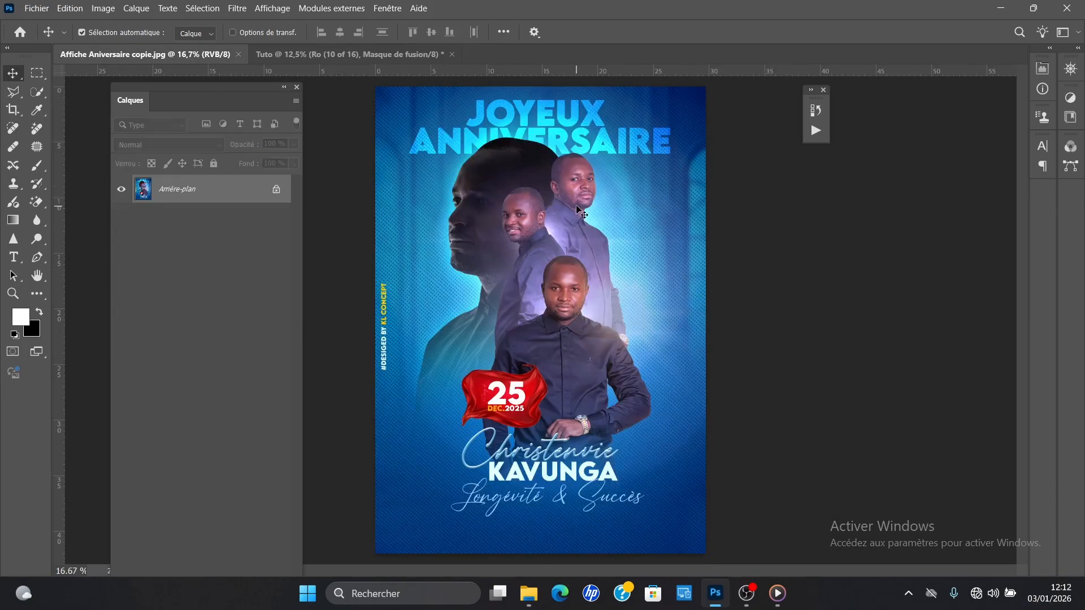
mouse_move(536, 596)
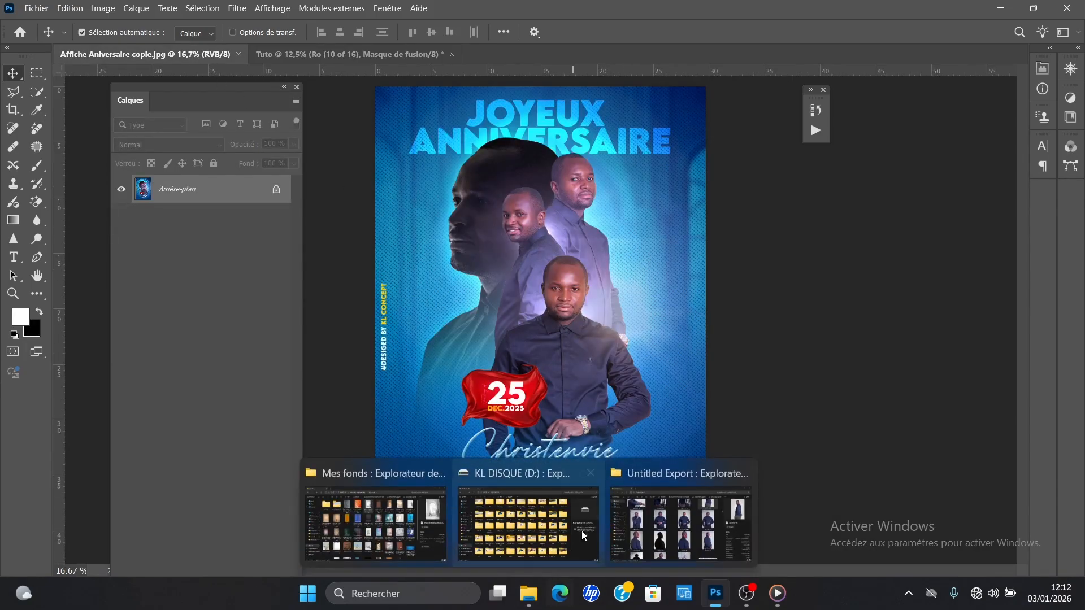
click(663, 485)
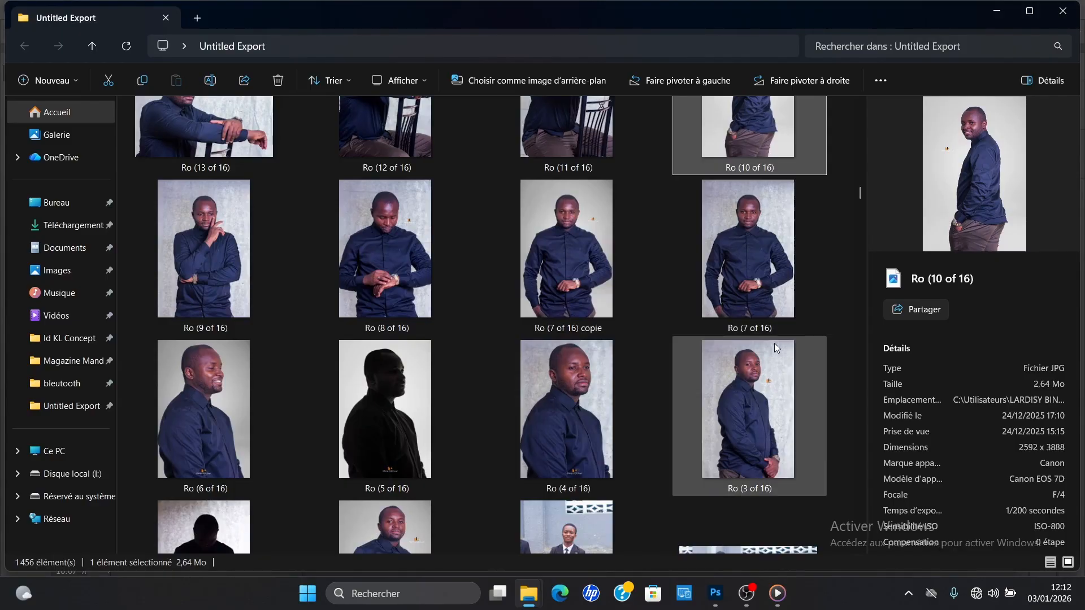
click(750, 388)
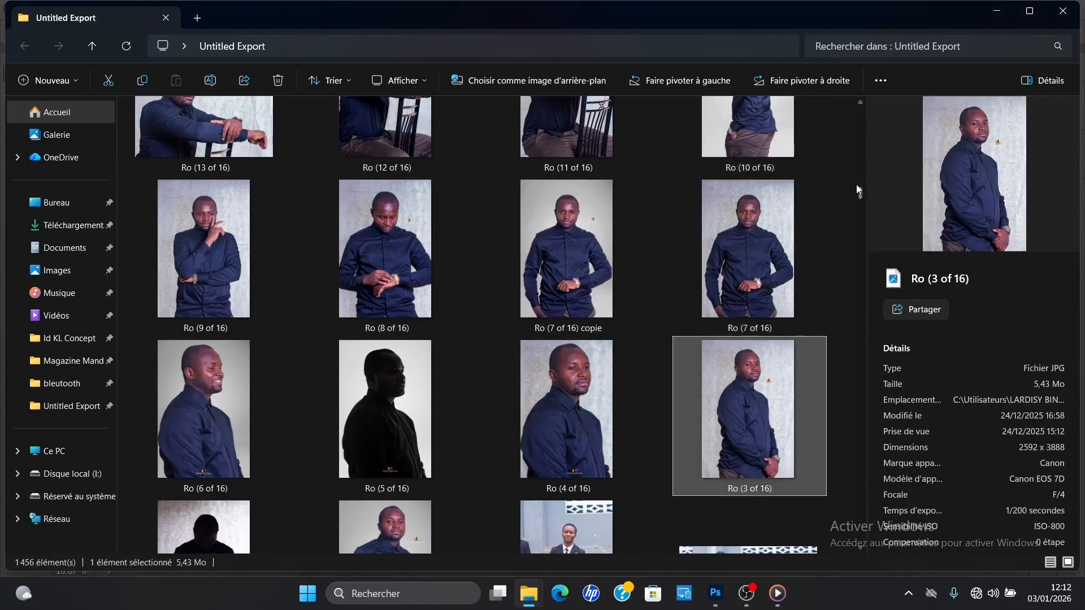
drag(752, 378, 614, 153)
Step: Scale the placed Ro (3 of 16) photo to 497.44% over the silhouette's right side and commit the placement
drag(546, 308, 555, 334)
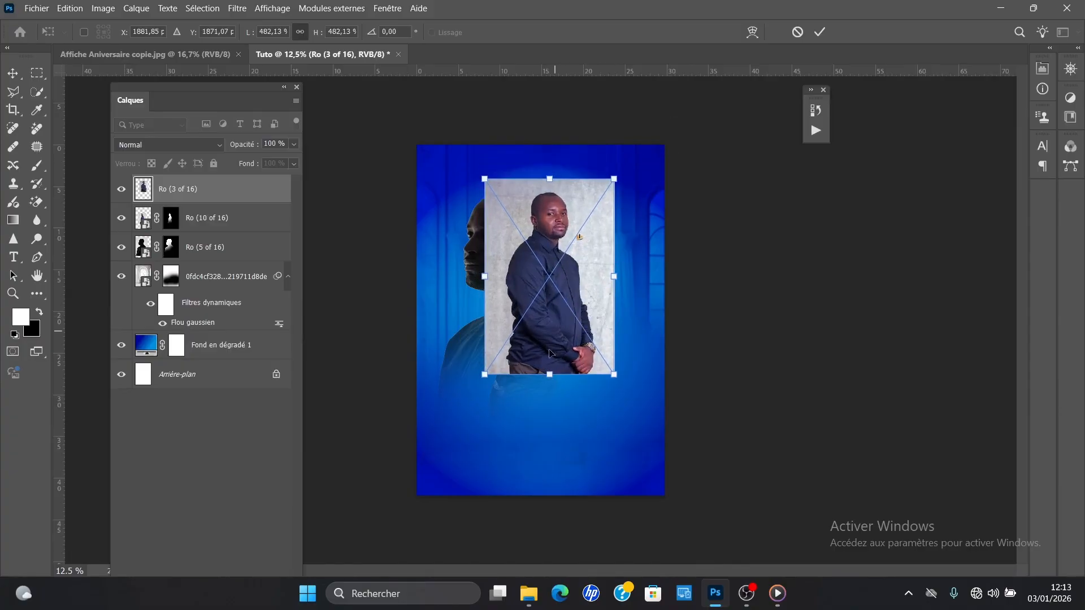
drag(547, 378, 552, 384)
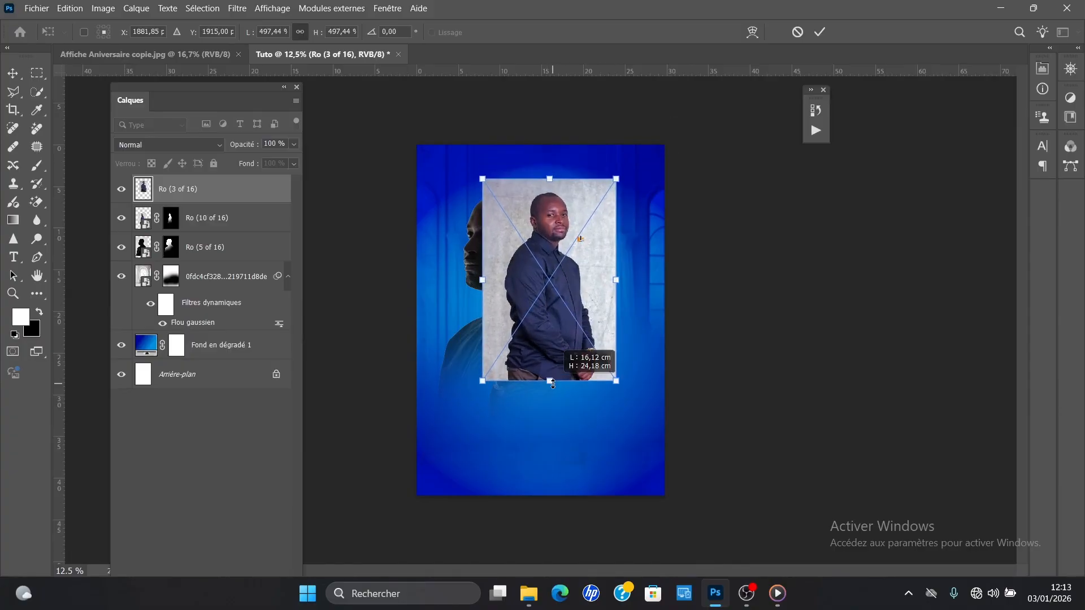
click(824, 33)
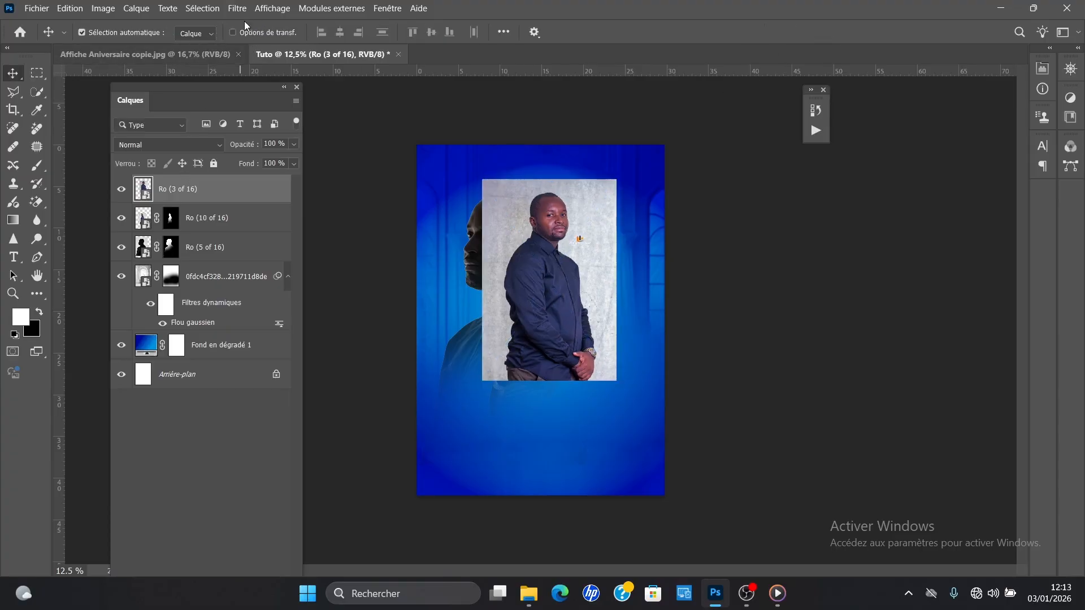
Step: Select the subject of the Ro (3 of 16) layer and mask out its grey wall background
click(191, 7)
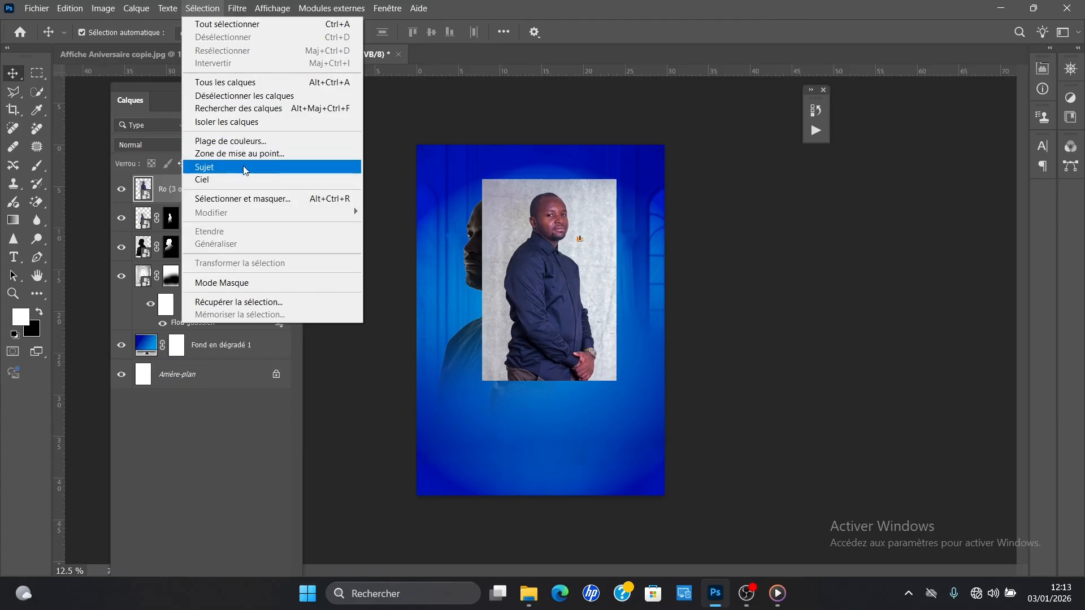
click(286, 164)
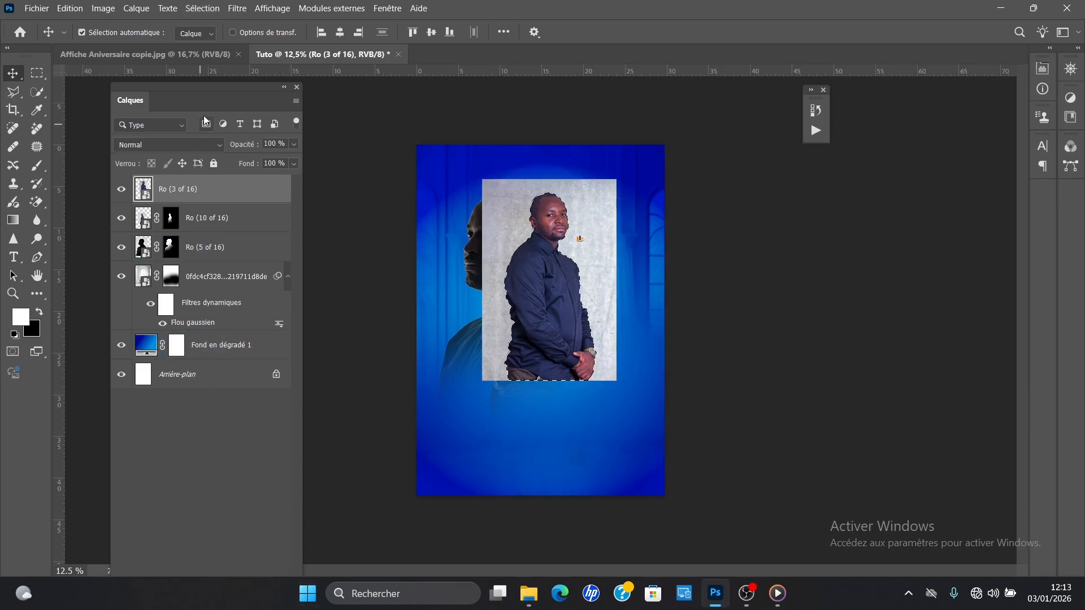
drag(208, 97, 208, 70)
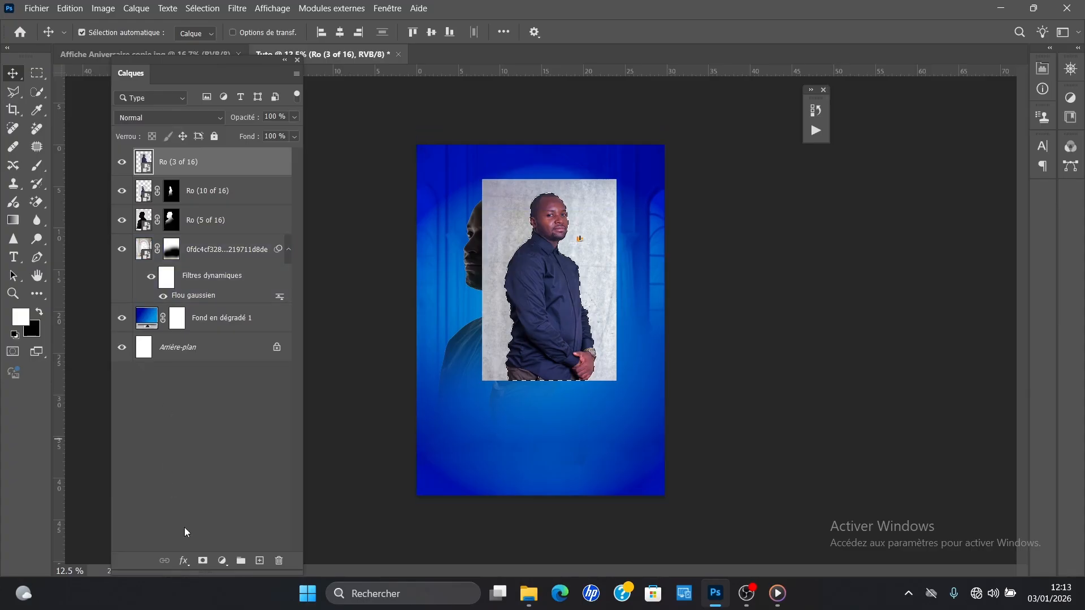
click(200, 560)
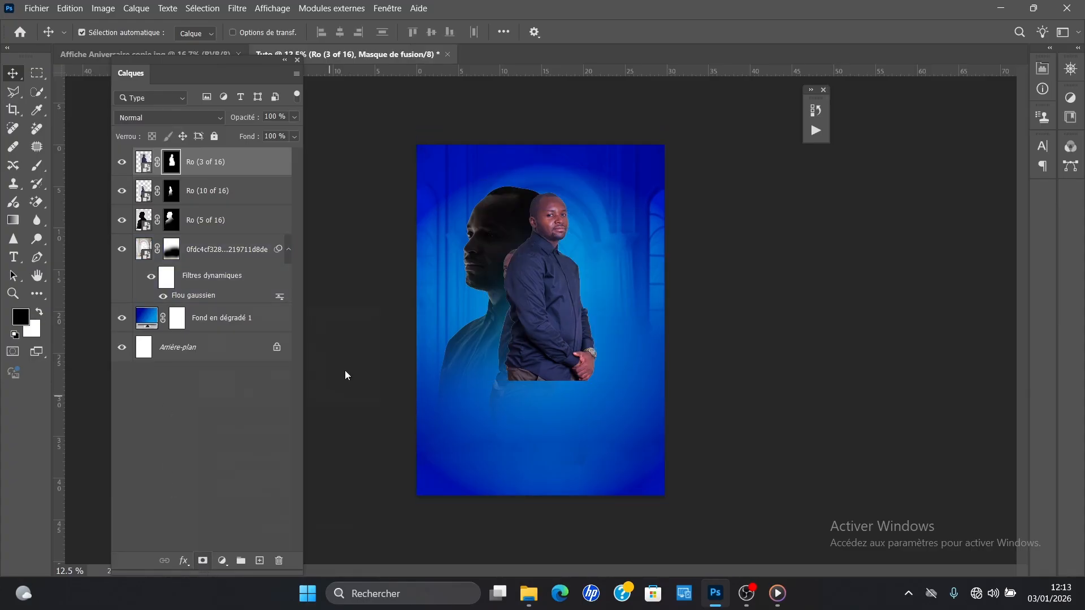
Step: Put the Ro (3 of 16) layer beneath Ro (10 of 16), scale it to 83.50% and move it slightly down
drag(229, 164, 201, 198)
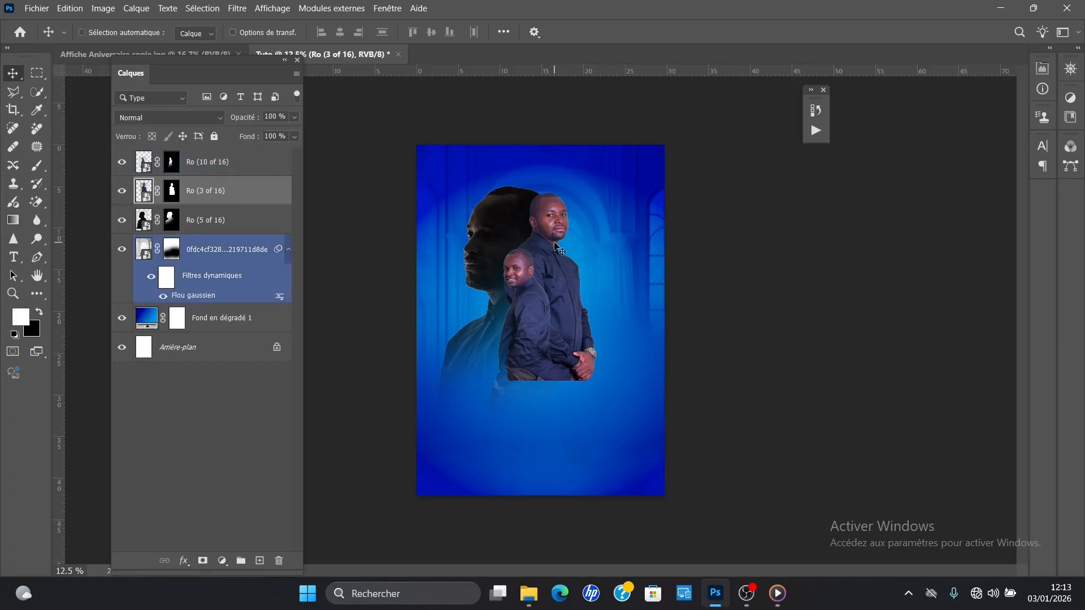
key(ctrl+t)
drag(550, 383, 552, 349)
drag(575, 300, 576, 309)
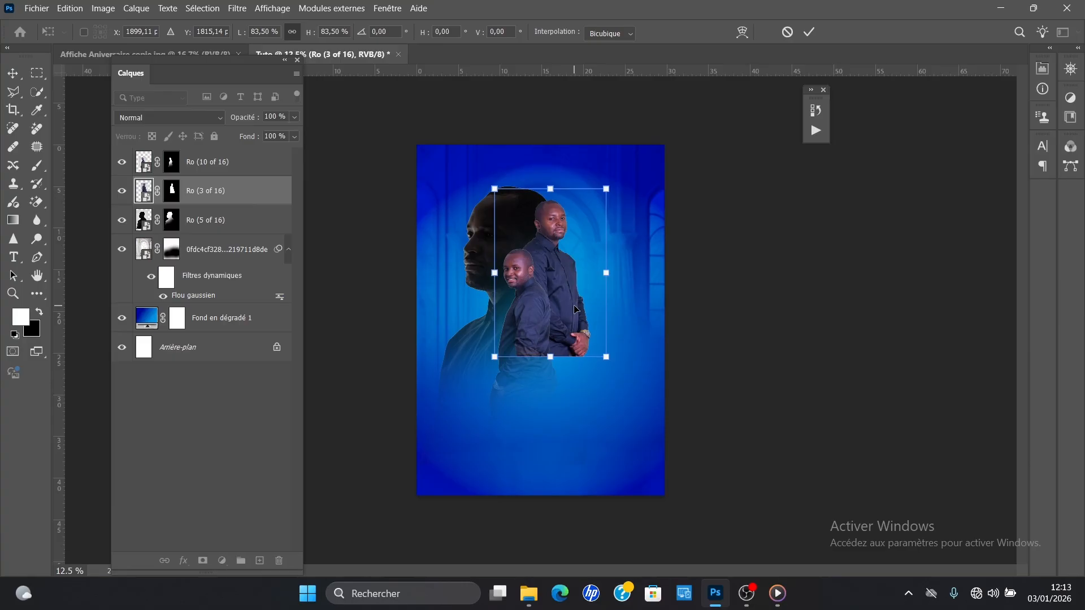
key(Return)
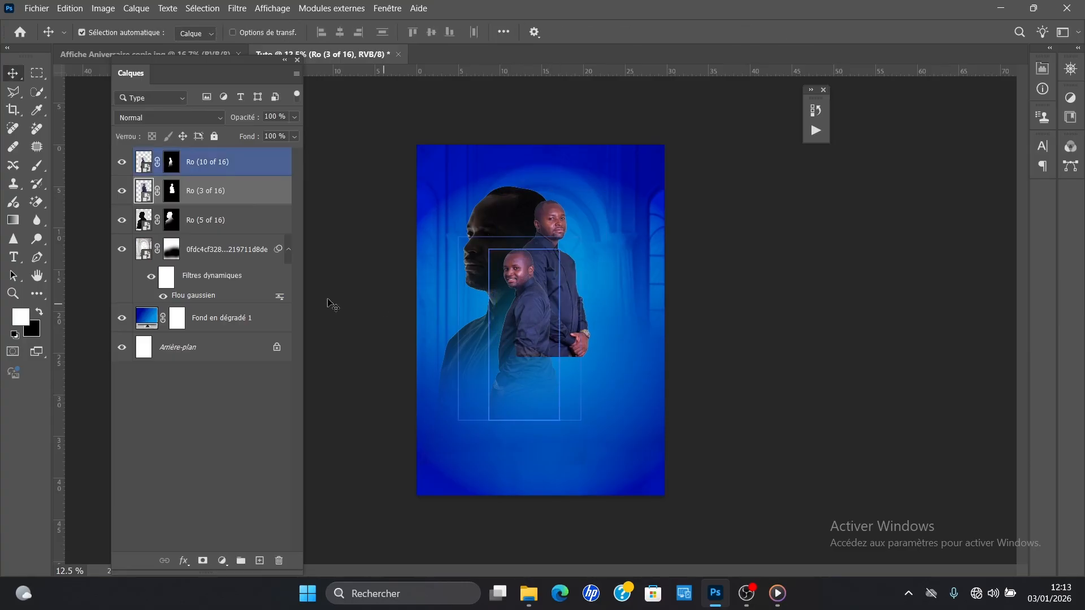
Step: Fade out the lower body and hands of the Ro (3 of 16) portrait on its mask with a soft black brush, redoing the last stroke more lightly
click(172, 190)
key(x)
key(b)
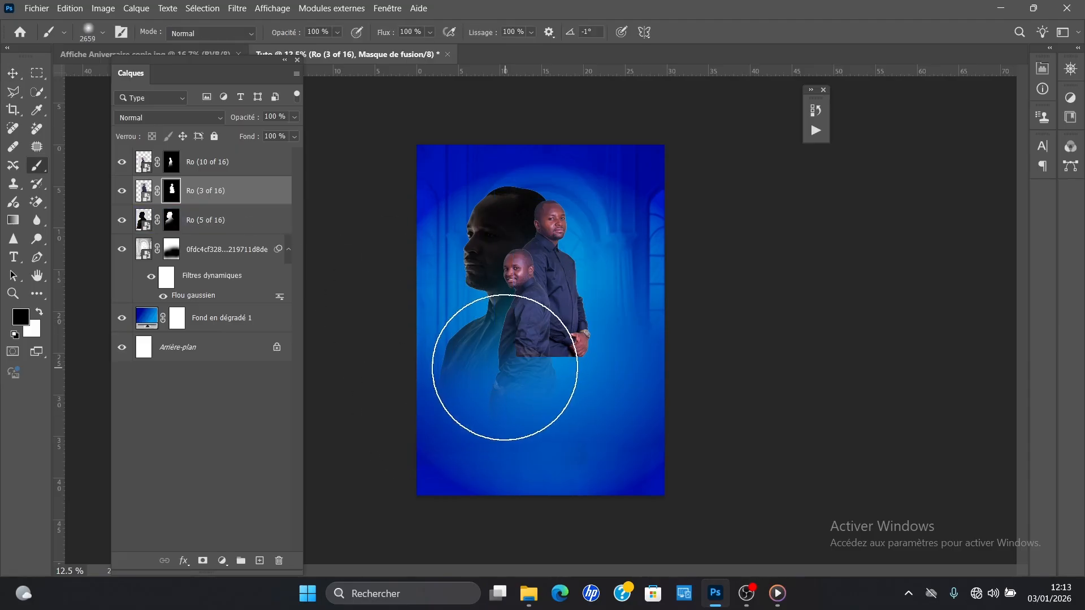
click(491, 351)
click(558, 366)
drag(558, 366, 545, 363)
click(570, 357)
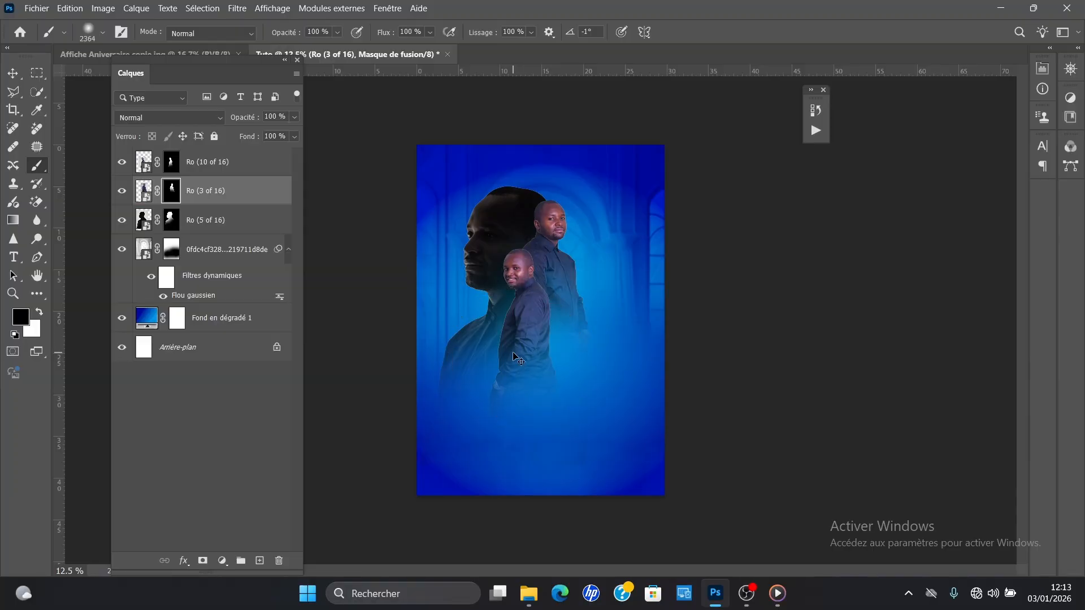
key(ctrl+z)
drag(534, 357, 510, 356)
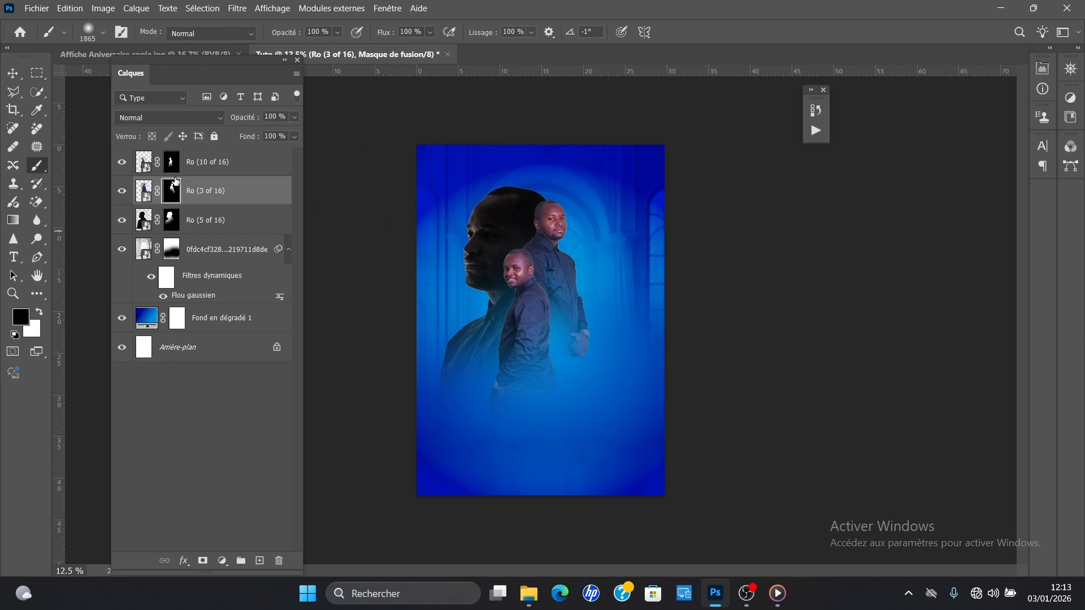
Step: Bring the Ro (7 of 16) copie photo from the Untitled Export folder into the poster above the Ro (10 of 16) layer
click(179, 222)
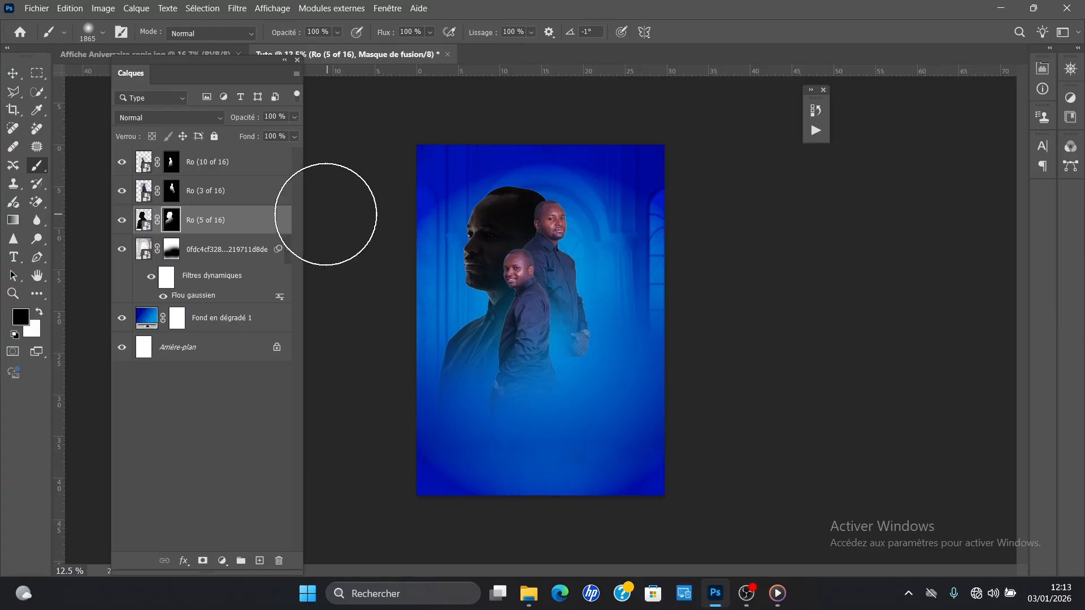
click(228, 157)
key(x)
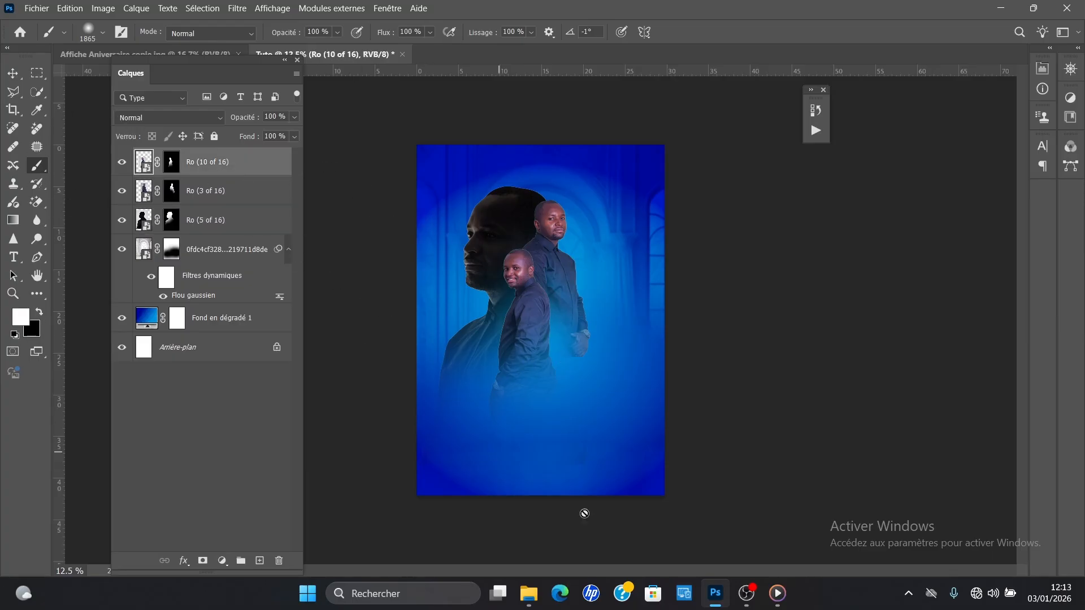
mouse_move(530, 591)
click(649, 486)
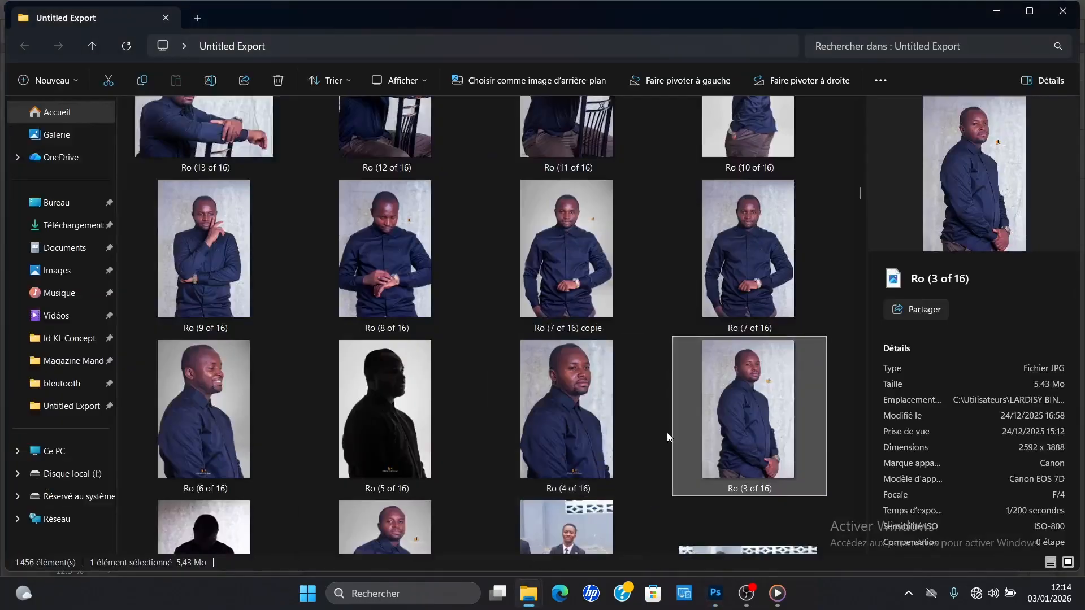
click(733, 259)
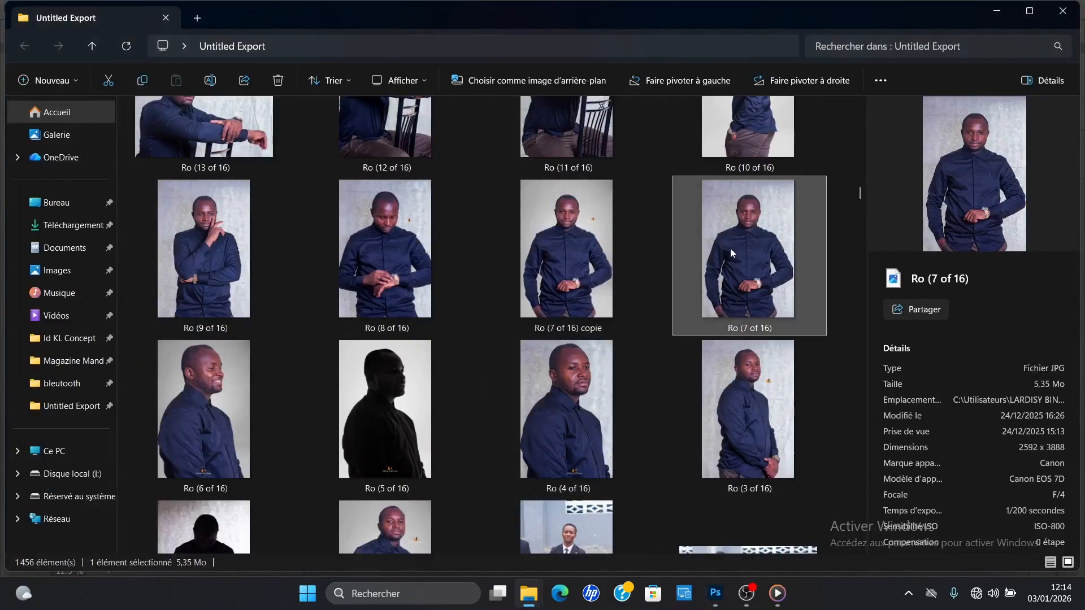
drag(755, 234, 756, 301)
drag(609, 262, 514, 382)
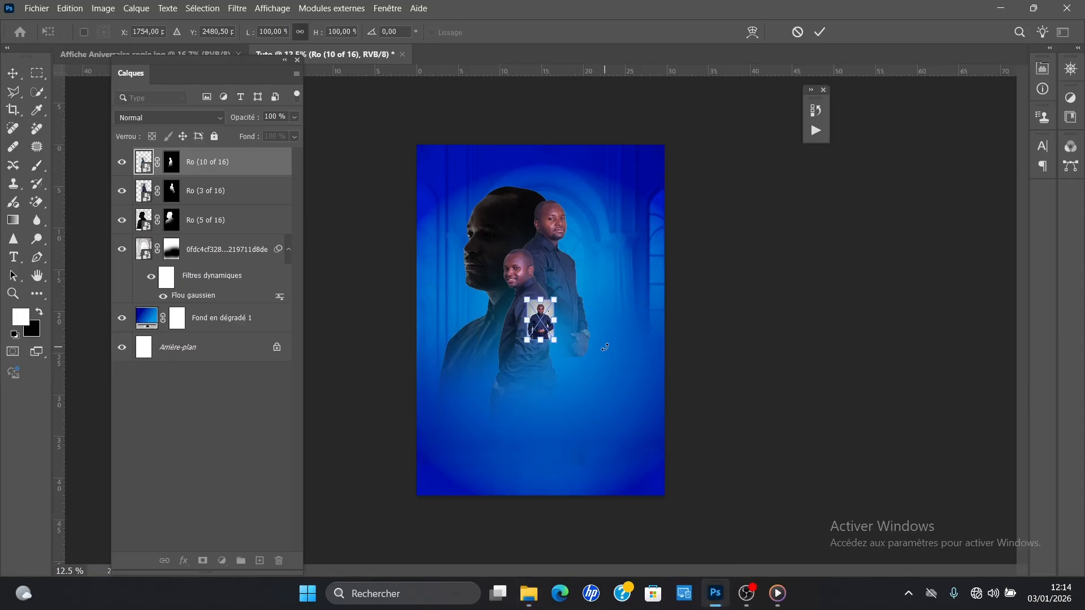
Step: Enlarge the Ro (7 of 16) copie photo and position it in front of the other portraits in the poster's lower middle
drag(541, 341, 560, 441)
drag(560, 366, 552, 354)
drag(535, 427, 563, 404)
key(Return)
key(b)
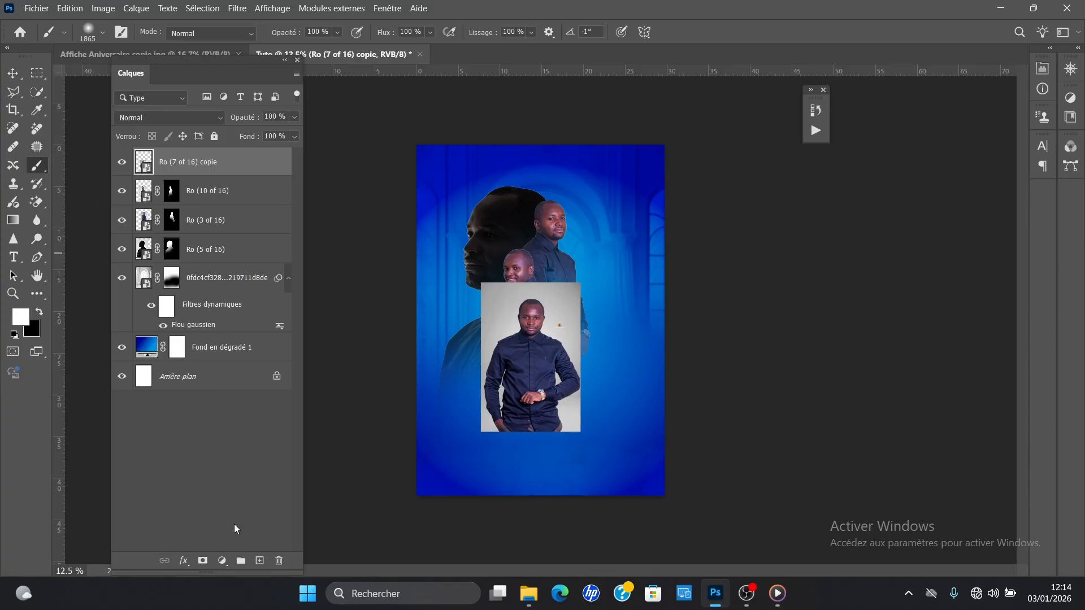
click(204, 560)
click(212, 9)
click(212, 9)
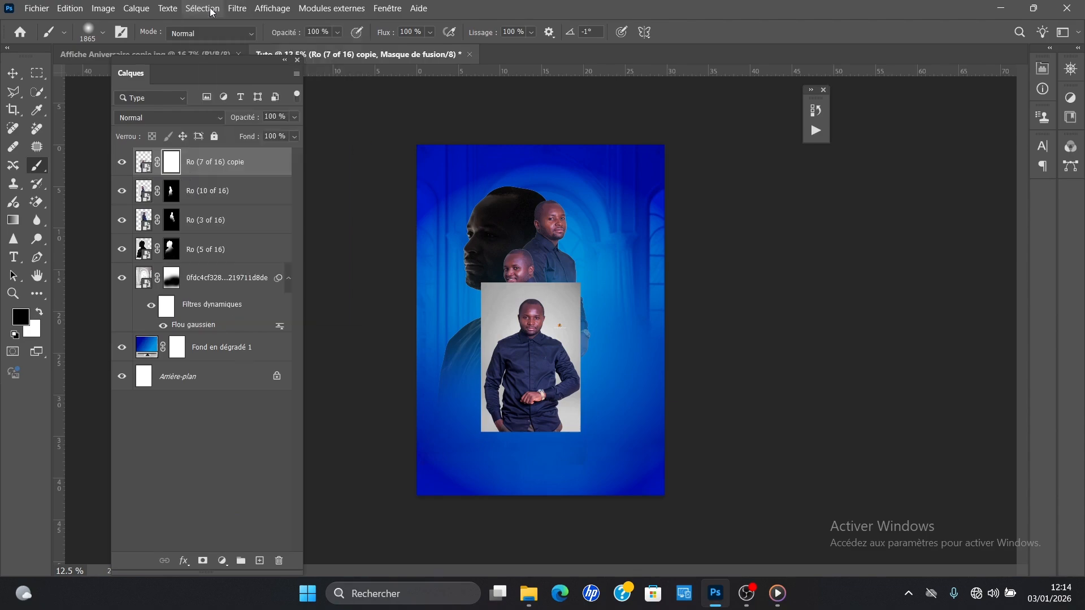
key(ctrl+z)
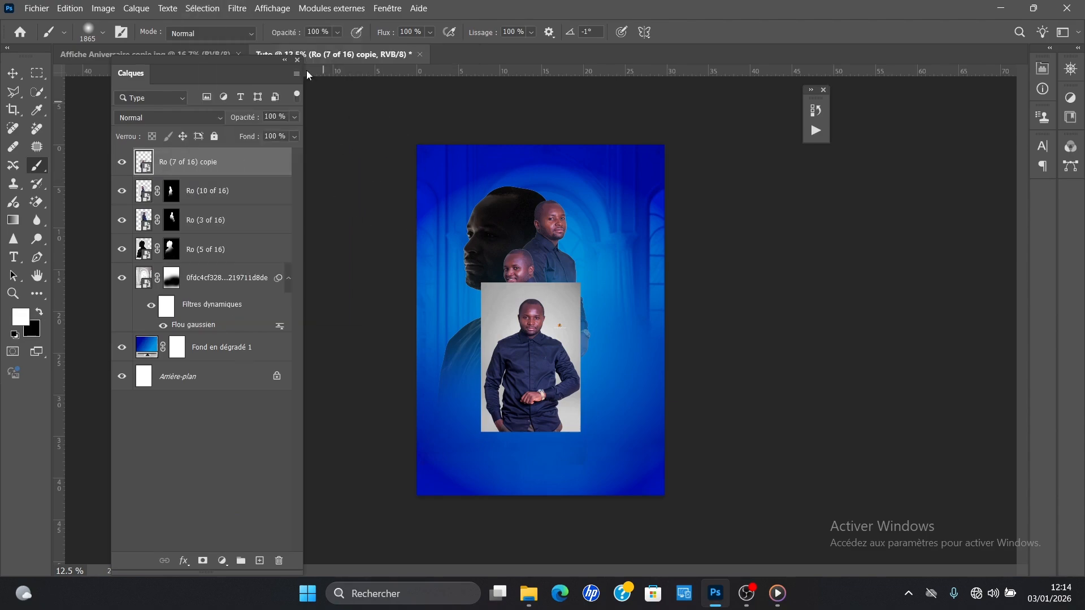
Step: Select the subject of the Ro (7 of 16) copie layer and mask out its grey background
click(216, 9)
click(204, 164)
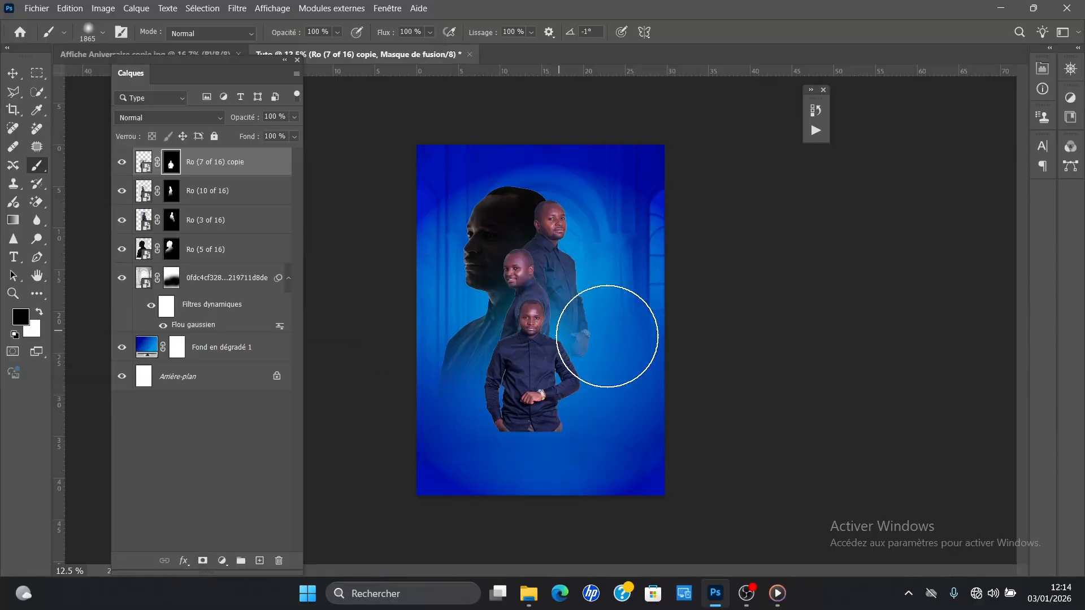
Step: Shift the Ro (10 of 16) portrait slightly left and the Ro (7 of 16) copie portrait slightly right and up
key(v)
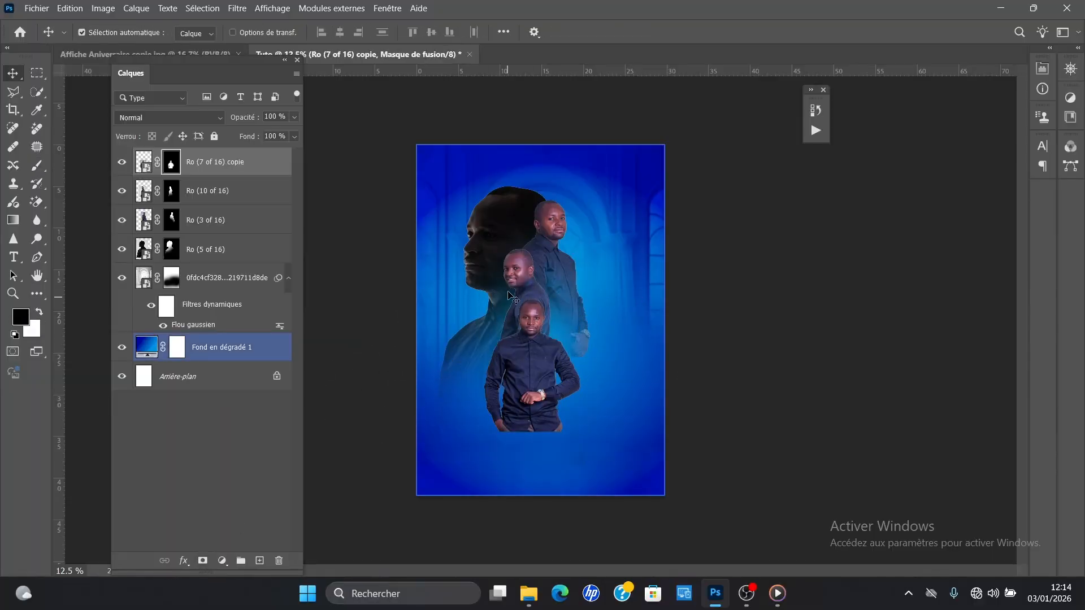
key(ctrl+plus)
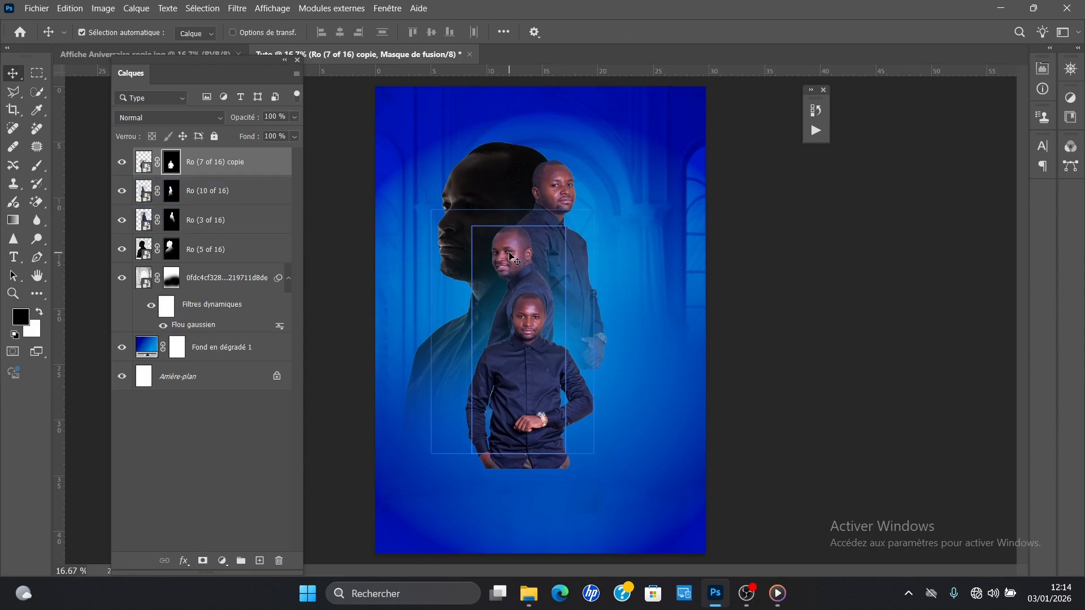
drag(511, 257, 501, 257)
drag(519, 348, 532, 345)
Step: Scale the Ro (7 of 16) copie portrait to 115.03% and nudge it left and up in front of the others
key(ctrl+t)
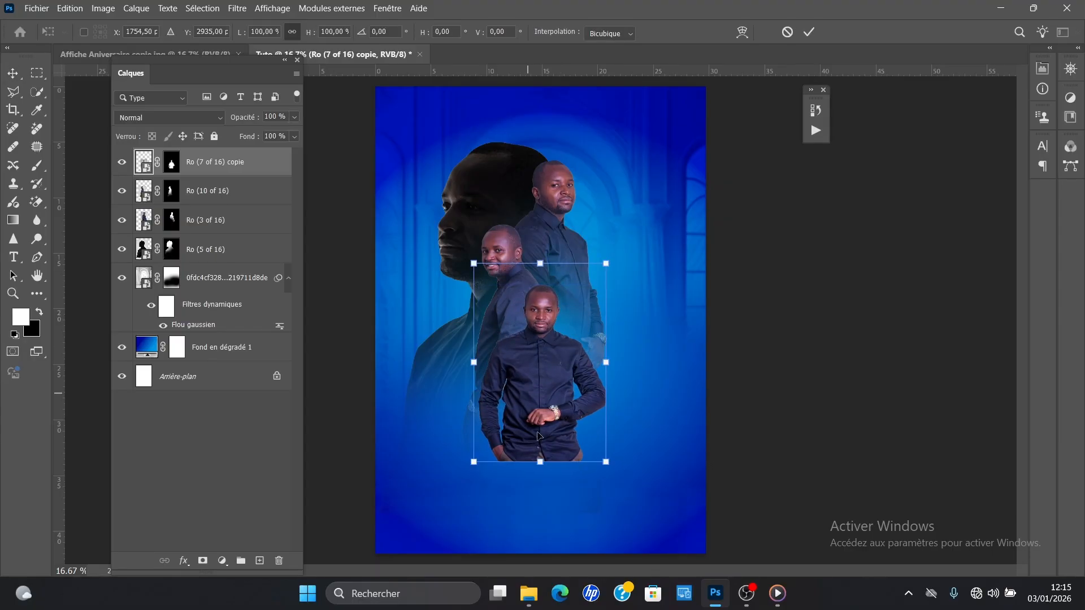
drag(540, 461, 545, 490)
drag(565, 416, 557, 402)
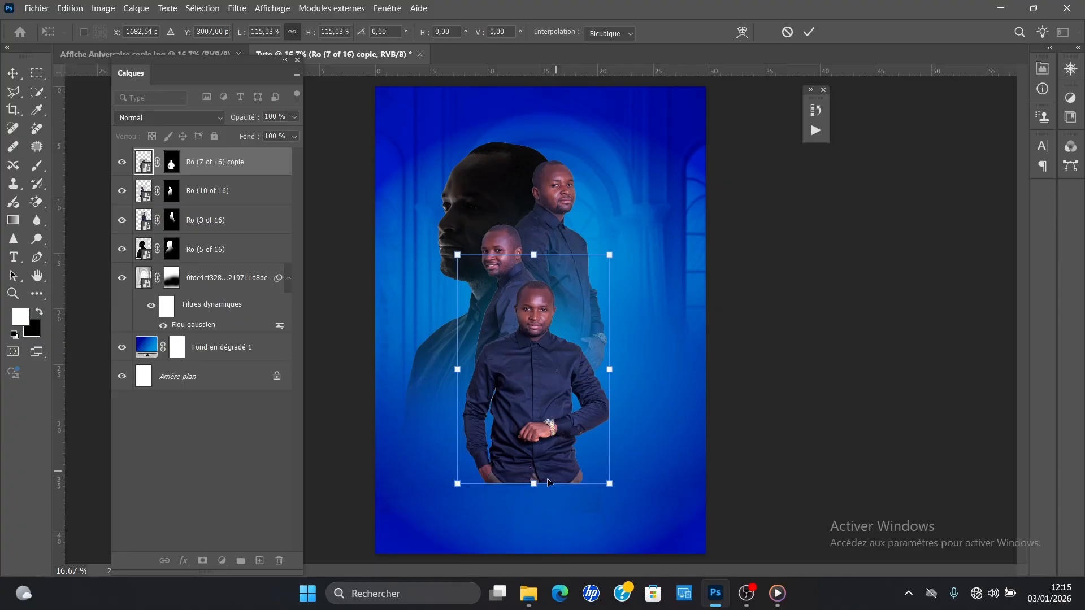
key(Return)
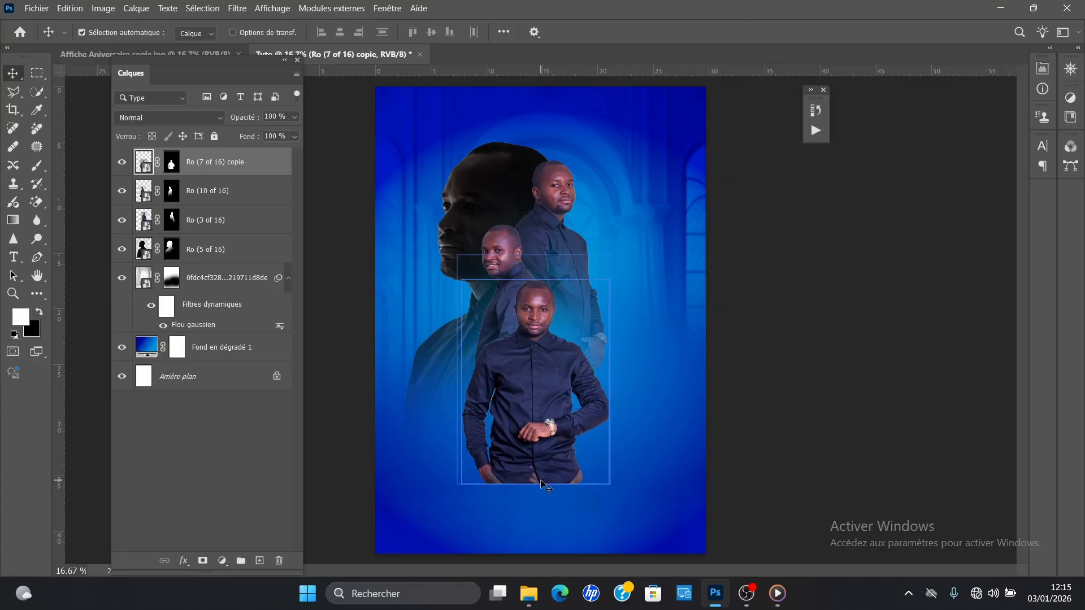
Step: Paint black with a large soft brush on the Ro (5 of 16) layer mask around the front portraits
click(209, 250)
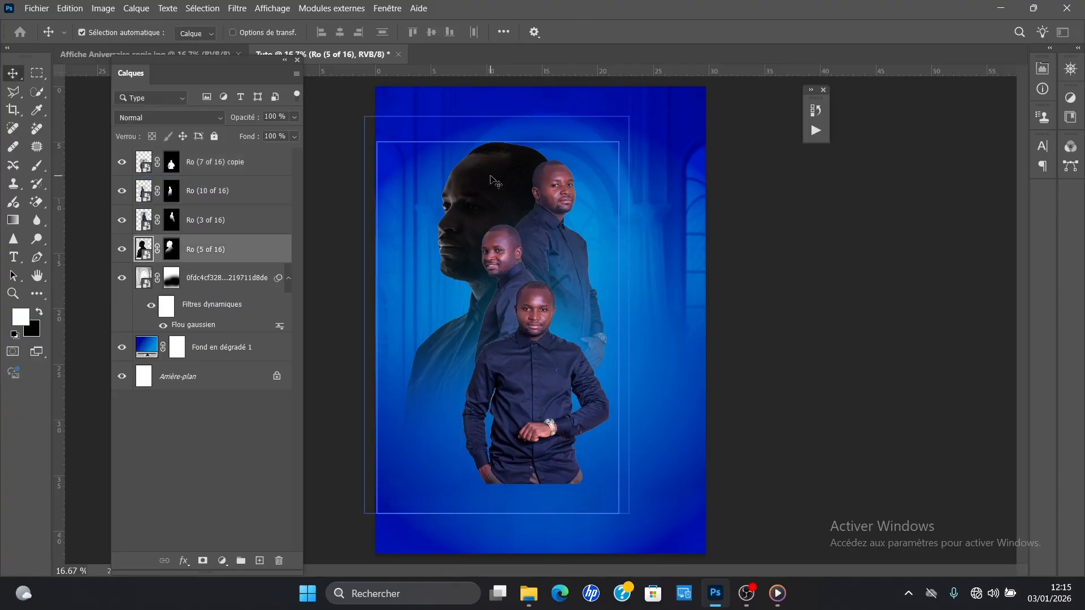
click(176, 256)
key(x)
key(b)
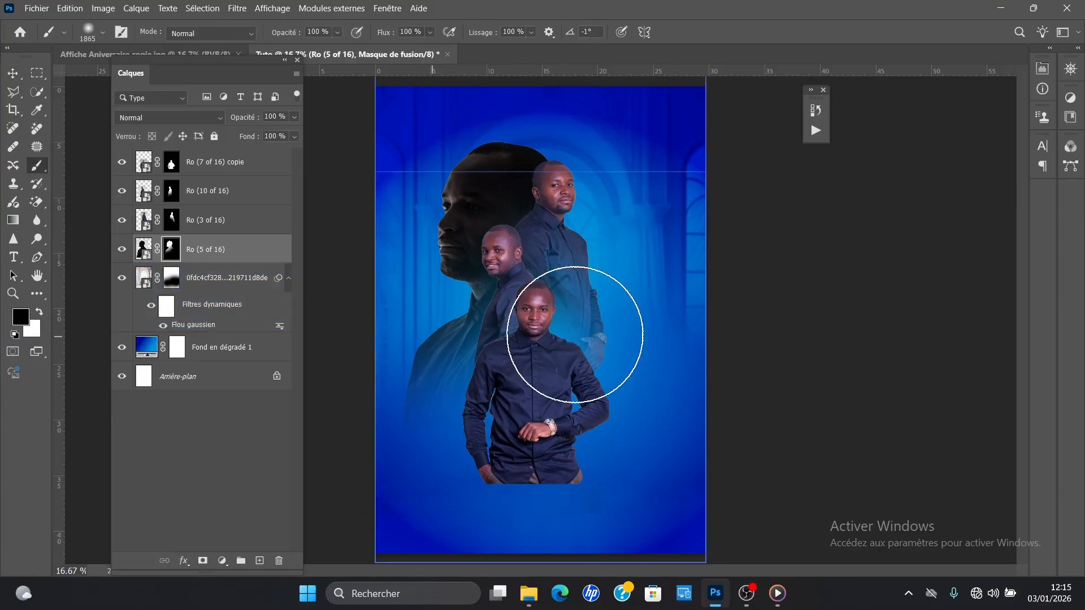
drag(601, 318, 575, 310)
click(571, 309)
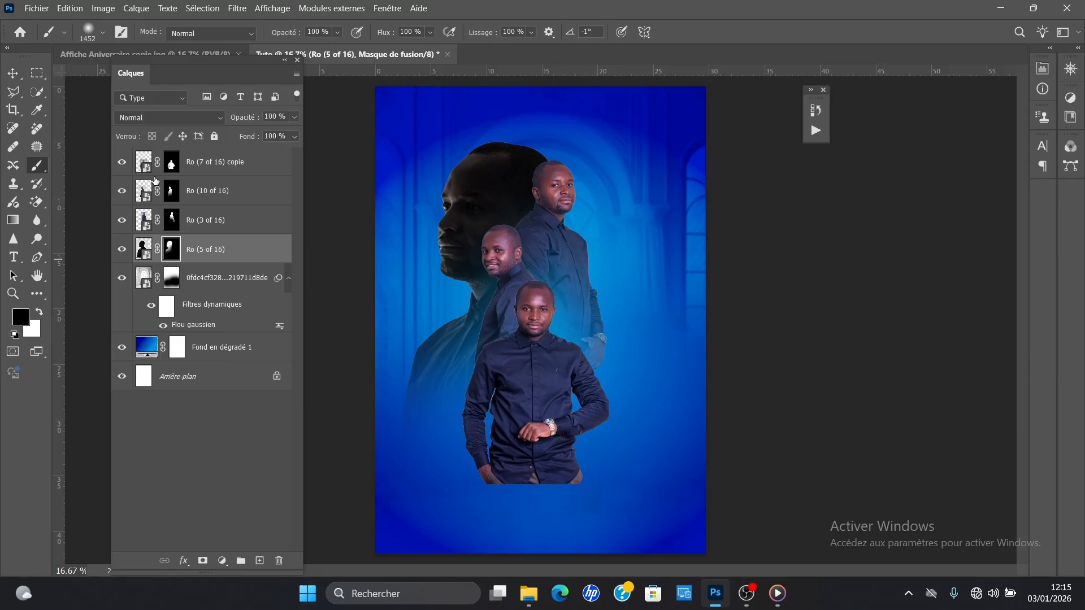
Step: Scale the four portrait layers together to 89.98% and shift the group right on the poster
click(12, 73)
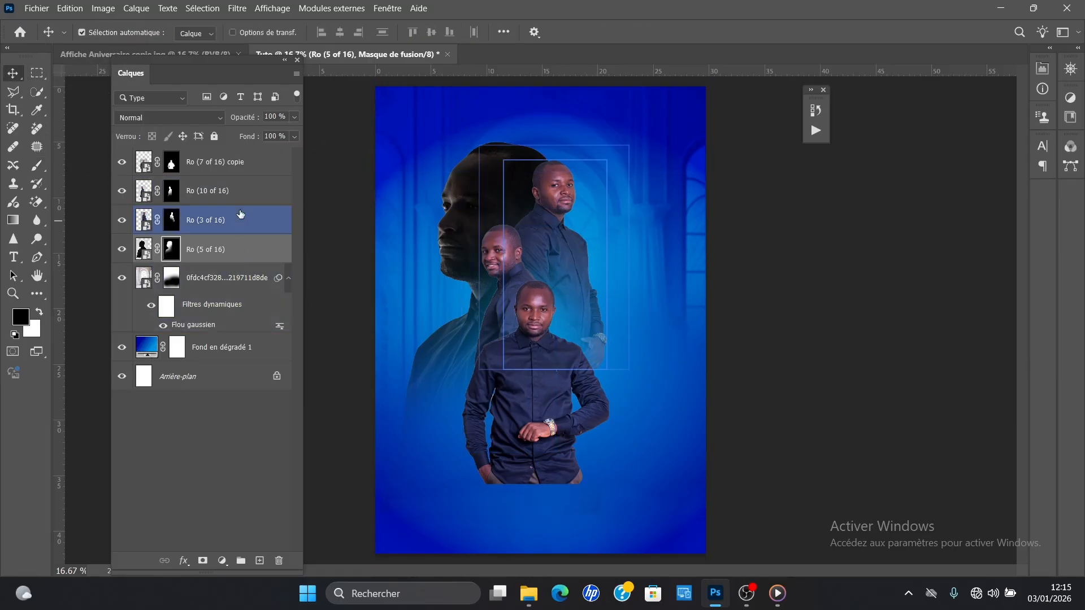
click(229, 249)
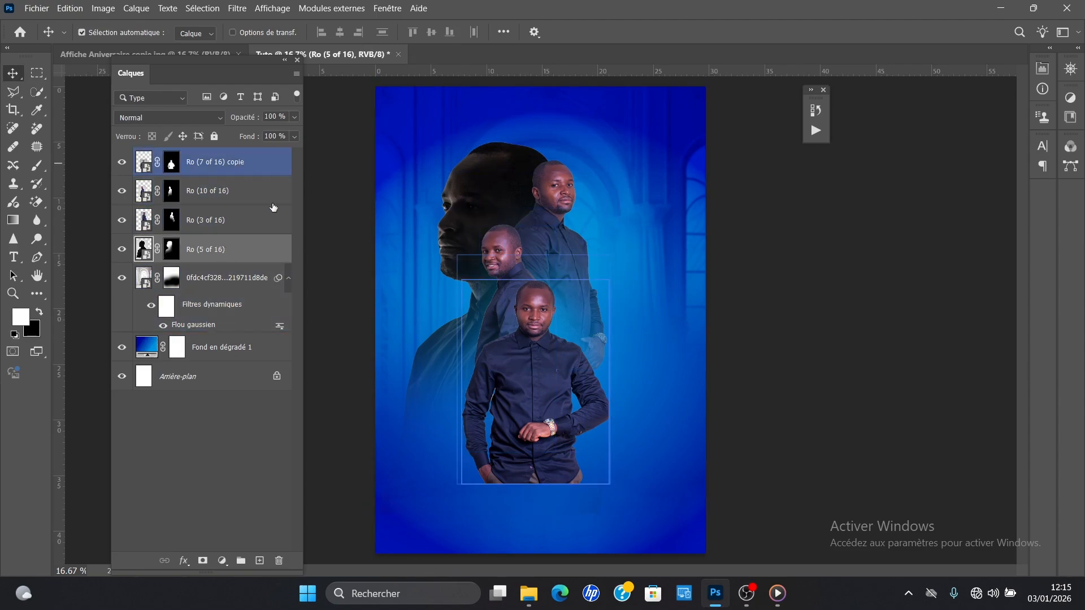
shift+click(254, 167)
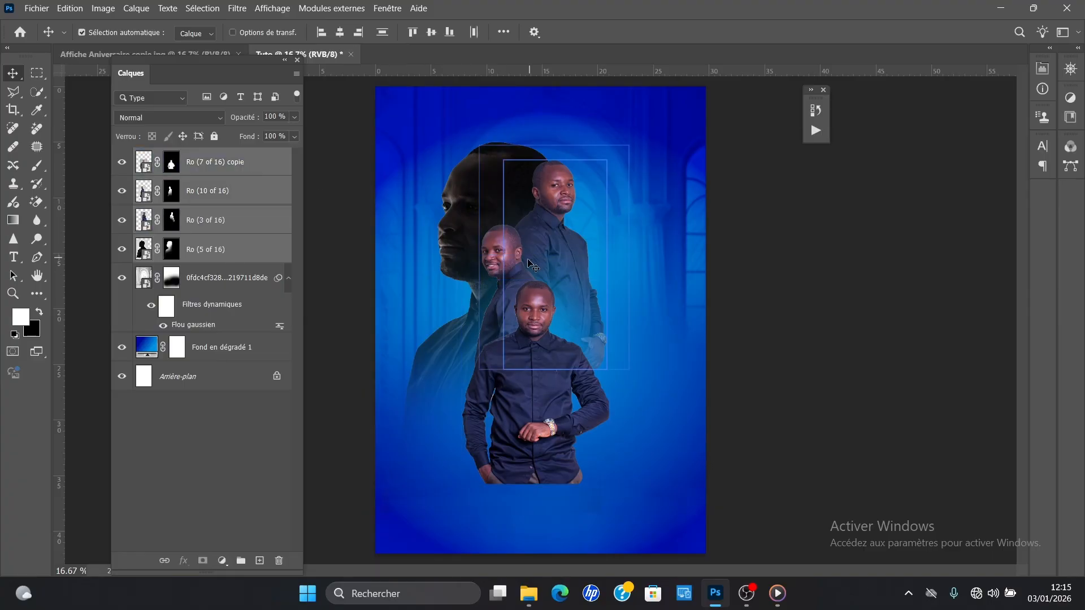
key(ctrl+t)
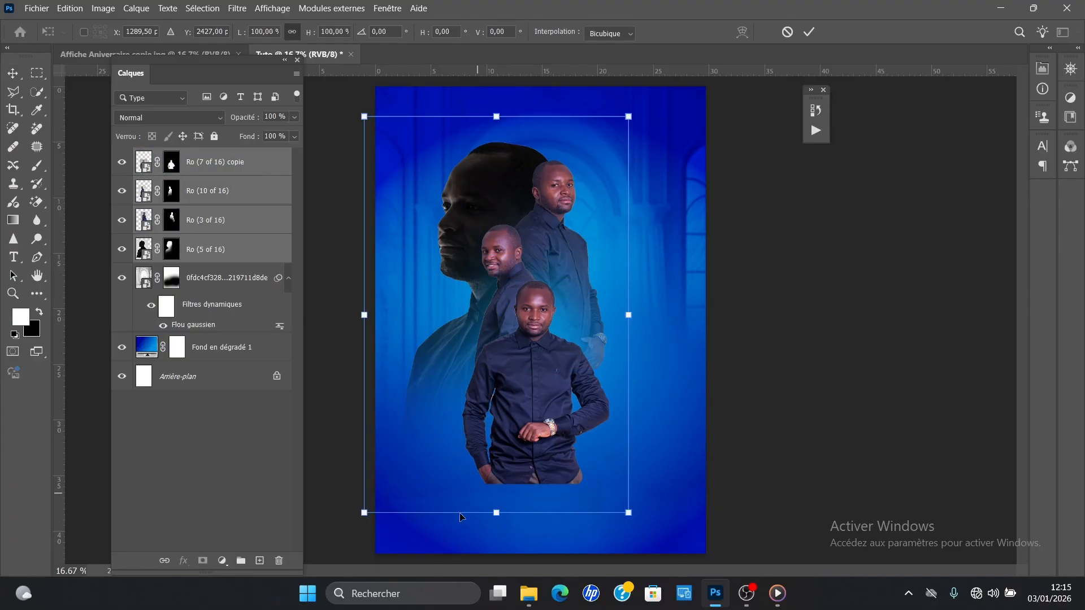
drag(368, 516, 395, 476)
drag(543, 370, 559, 375)
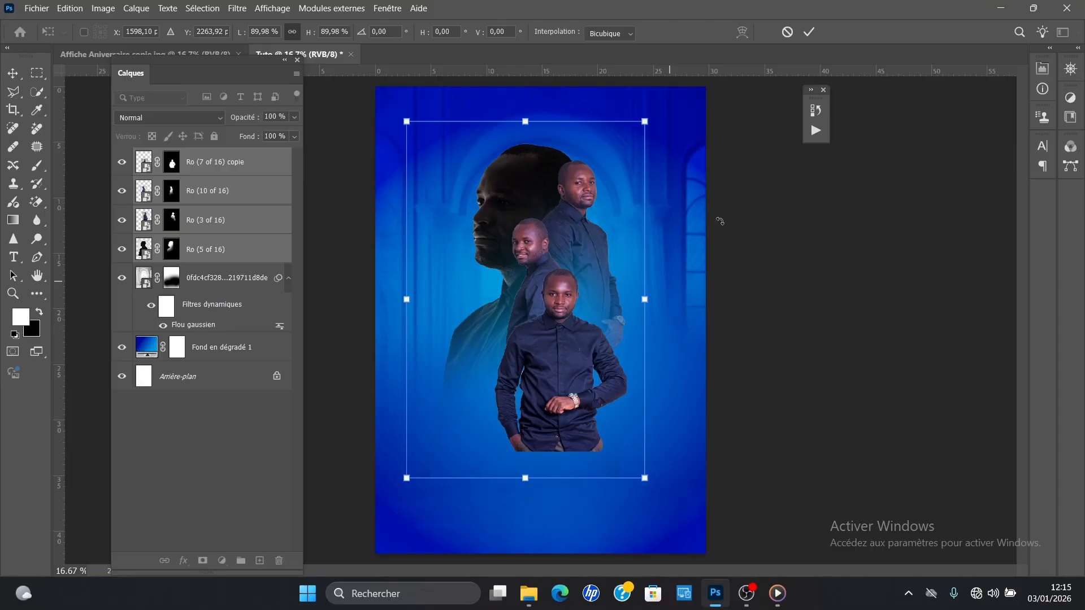
click(809, 32)
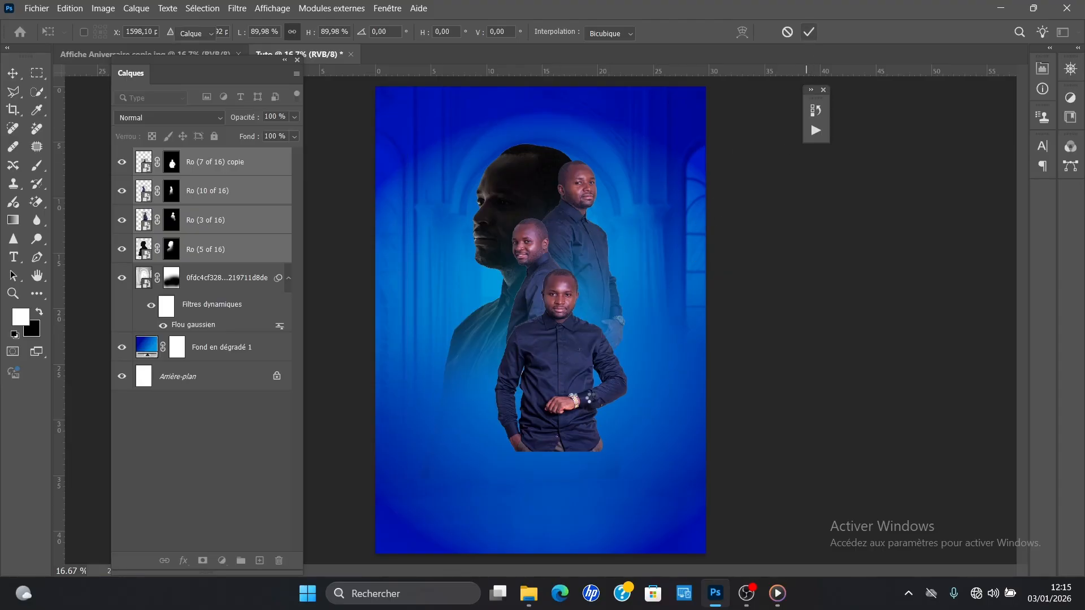
click(615, 389)
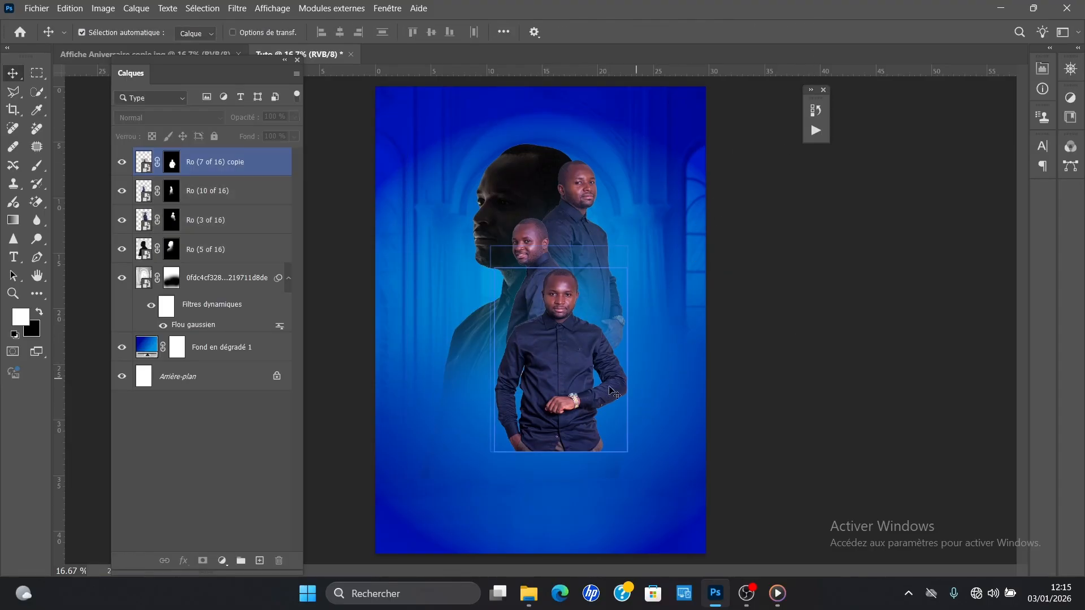
click(770, 249)
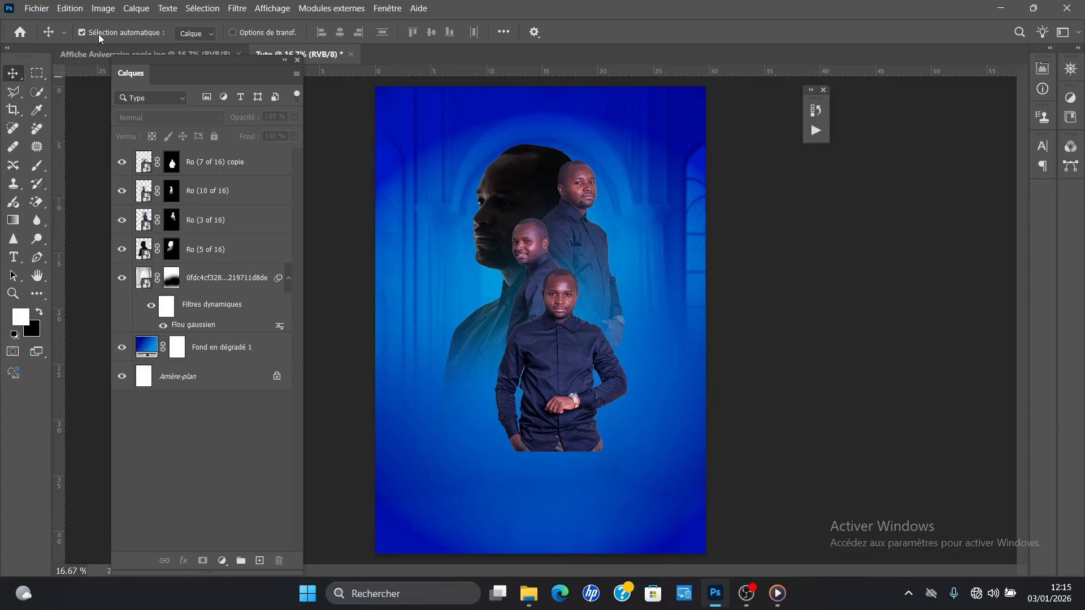
click(398, 256)
click(697, 366)
click(610, 283)
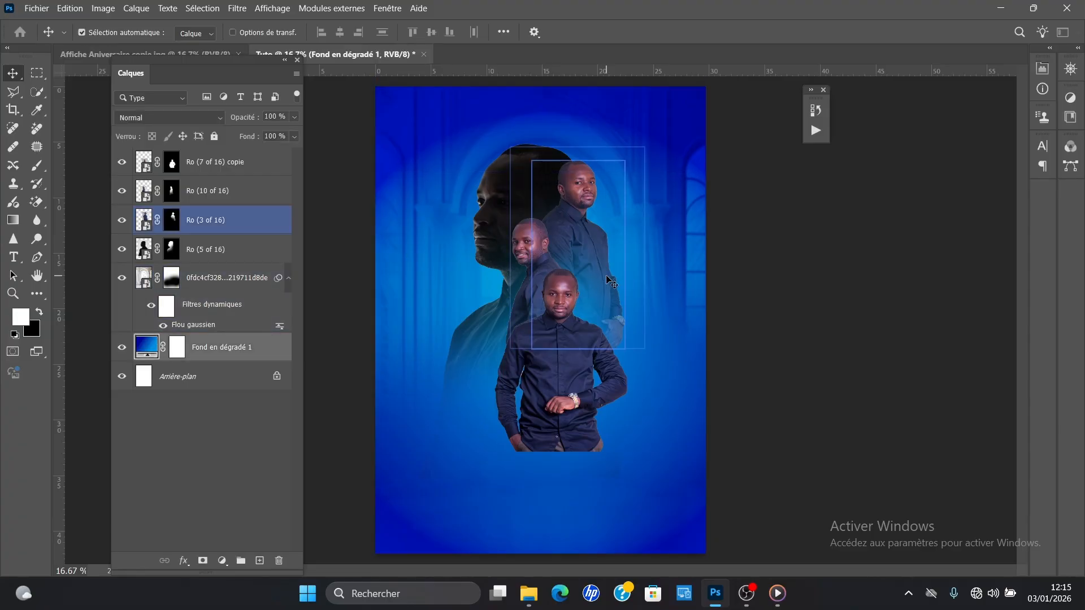
click(569, 395)
Step: Move the Ro (10 of 16) portrait slightly left and down, behind the front portrait
click(533, 247)
click(503, 161)
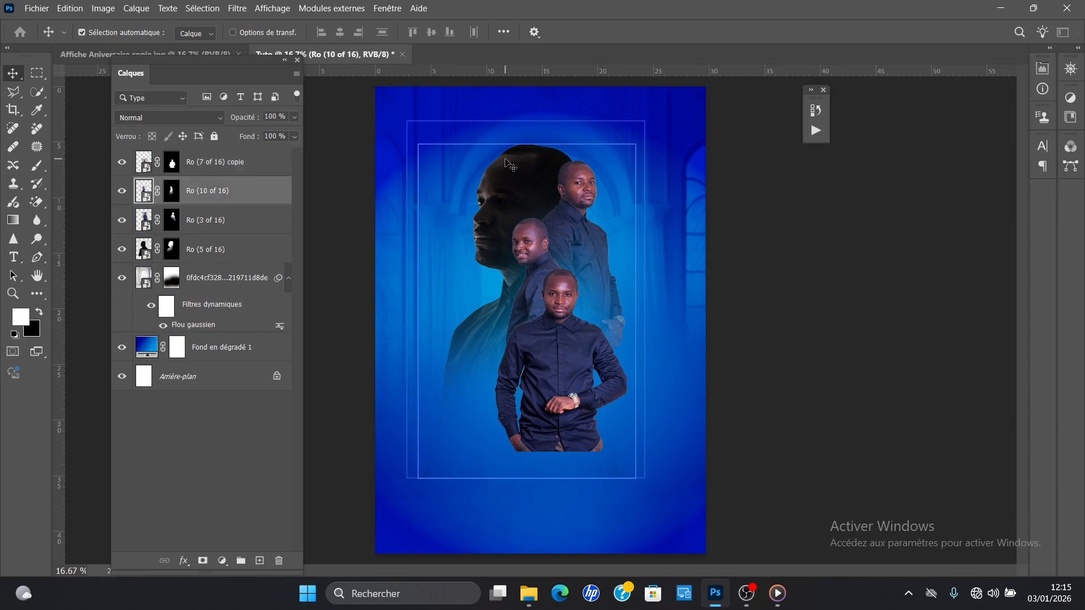
click(563, 376)
drag(544, 243, 525, 234)
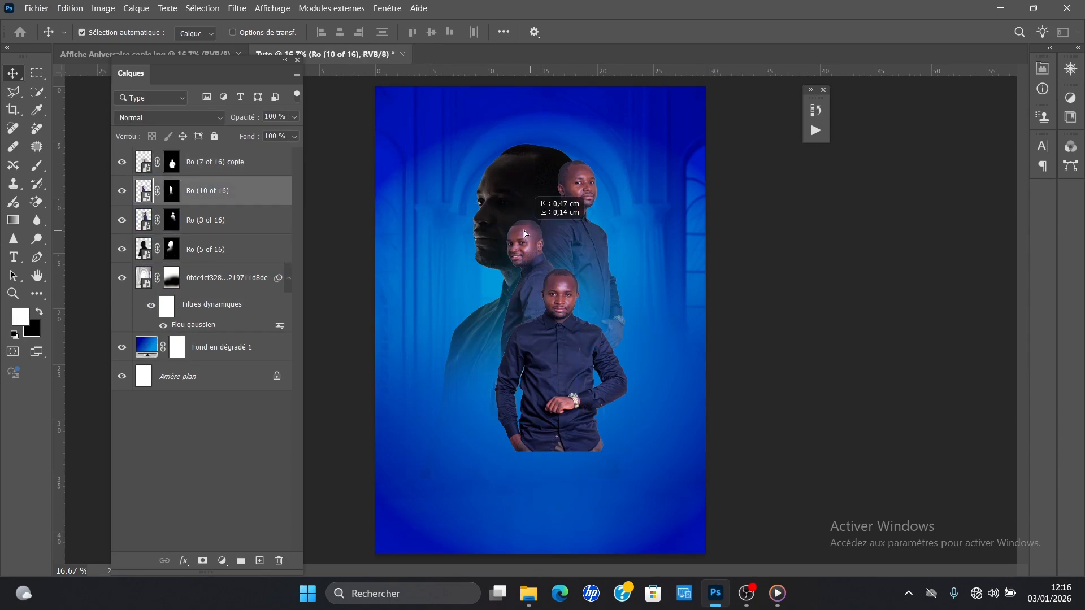
Step: Fade the lower edge of the Ro (7 of 16) copie portrait by painting black on its mask with a soft brush
click(573, 397)
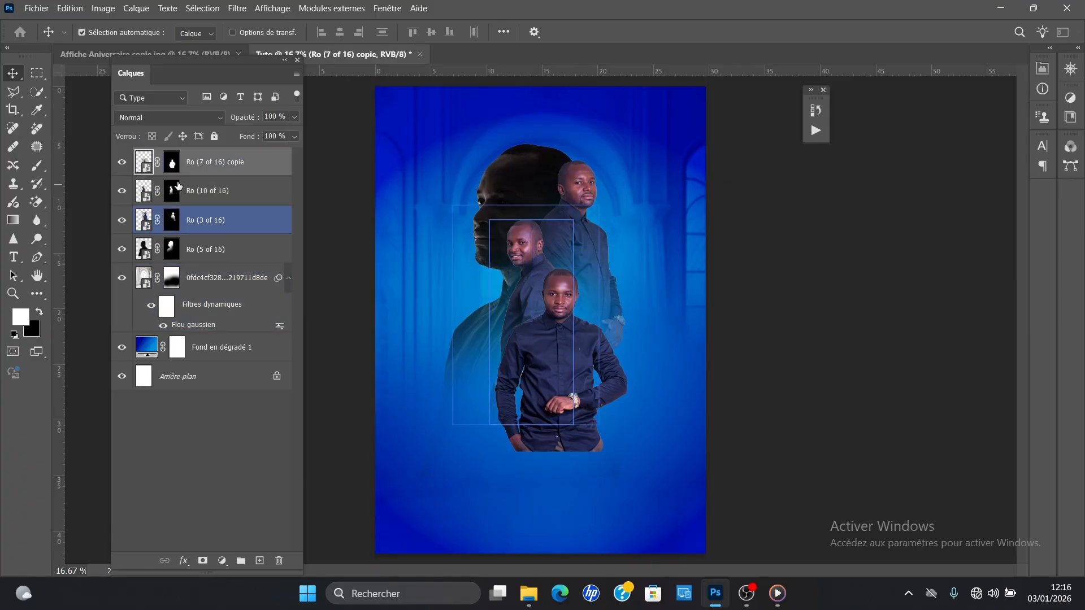
click(171, 163)
key(x)
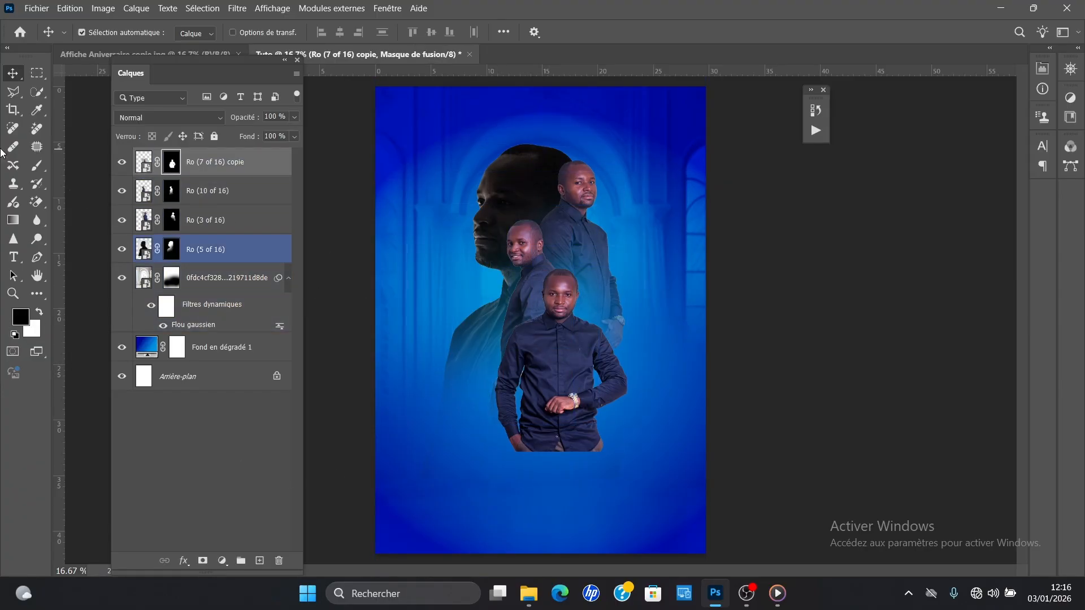
key(b)
mouse_move(537, 467)
mouse_down()
mouse_move(561, 455)
mouse_move(575, 463)
mouse_up()
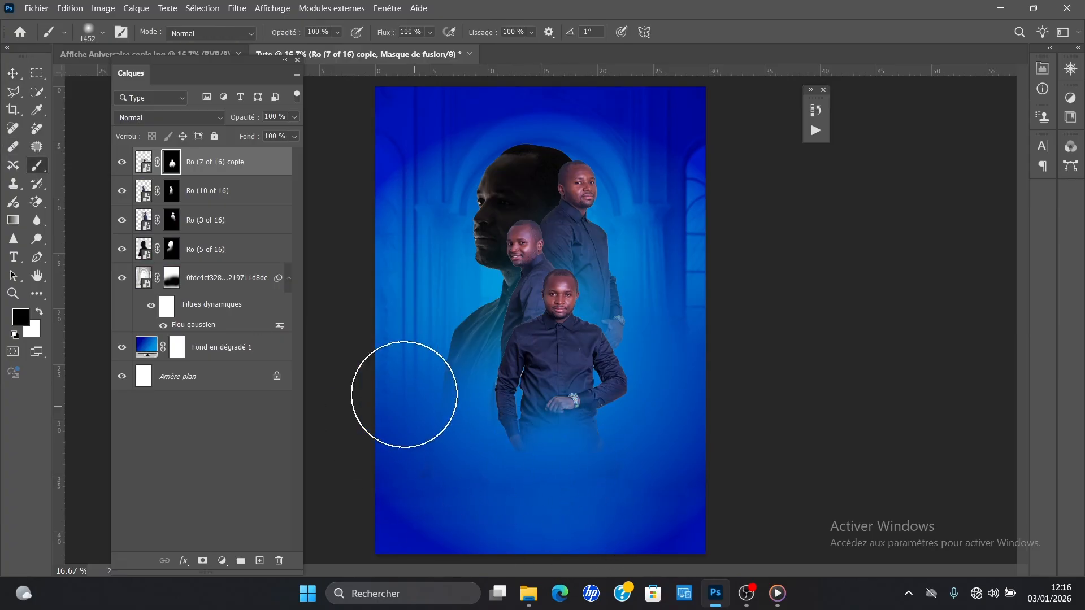
Step: Enlarge the Ro (7 of 16) copie portrait slightly from its lower-left corner
key(ctrl+t)
drag(492, 451, 488, 453)
key(b)
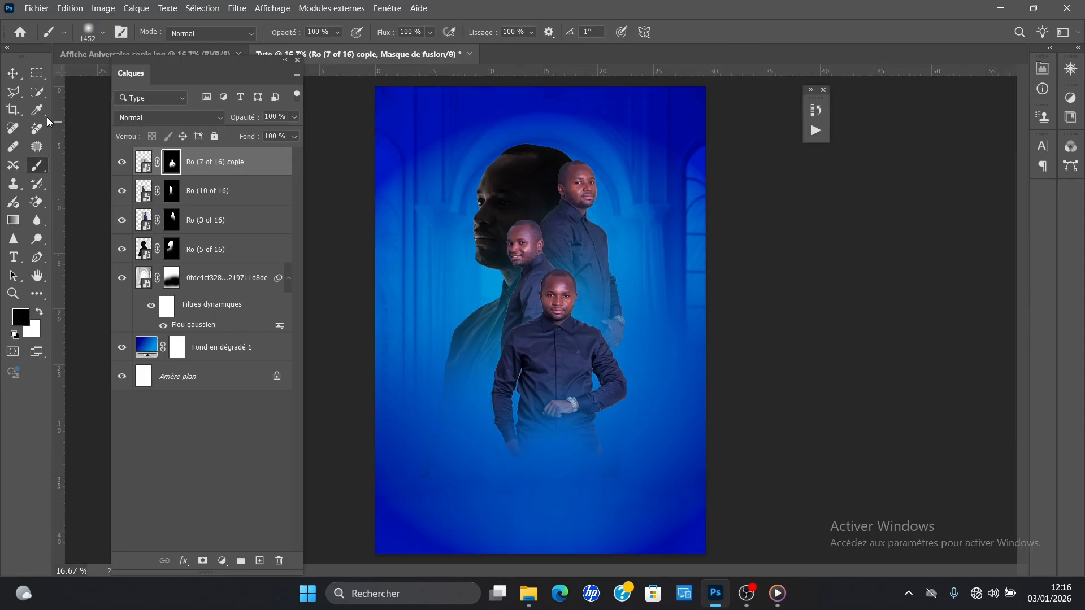
Step: Select all four portrait layers together and shift the group slightly down
click(11, 70)
click(564, 215)
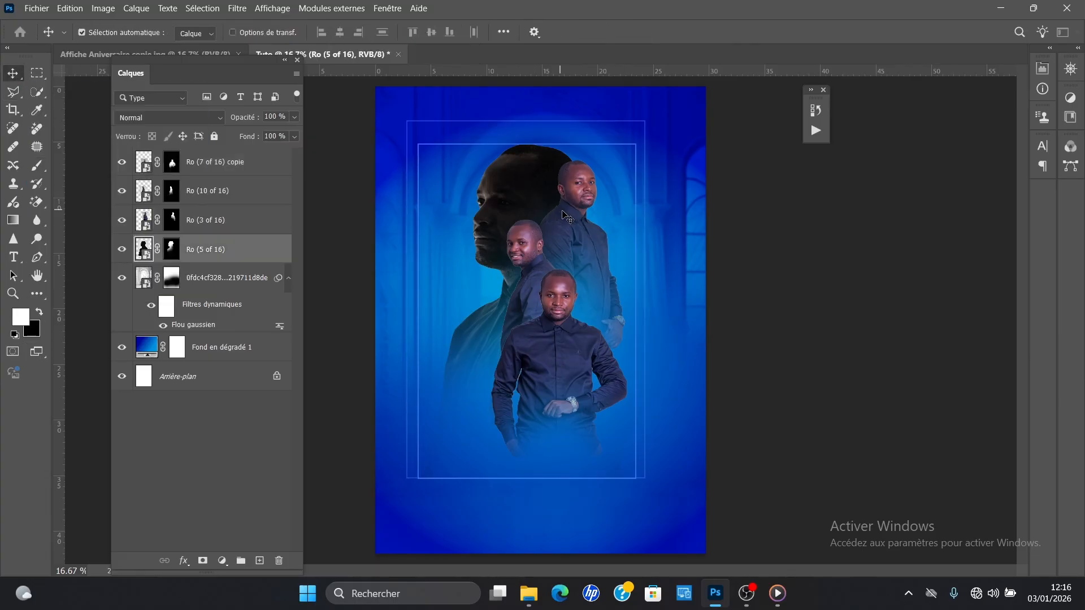
shift+click(562, 213)
shift+click(535, 264)
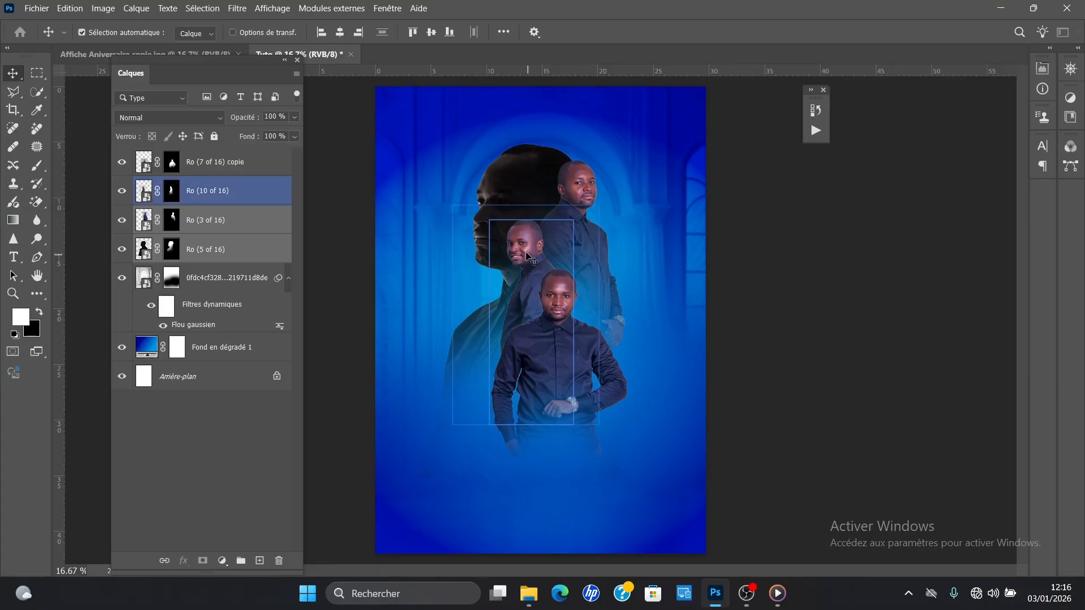
shift+click(576, 356)
drag(576, 356, 577, 364)
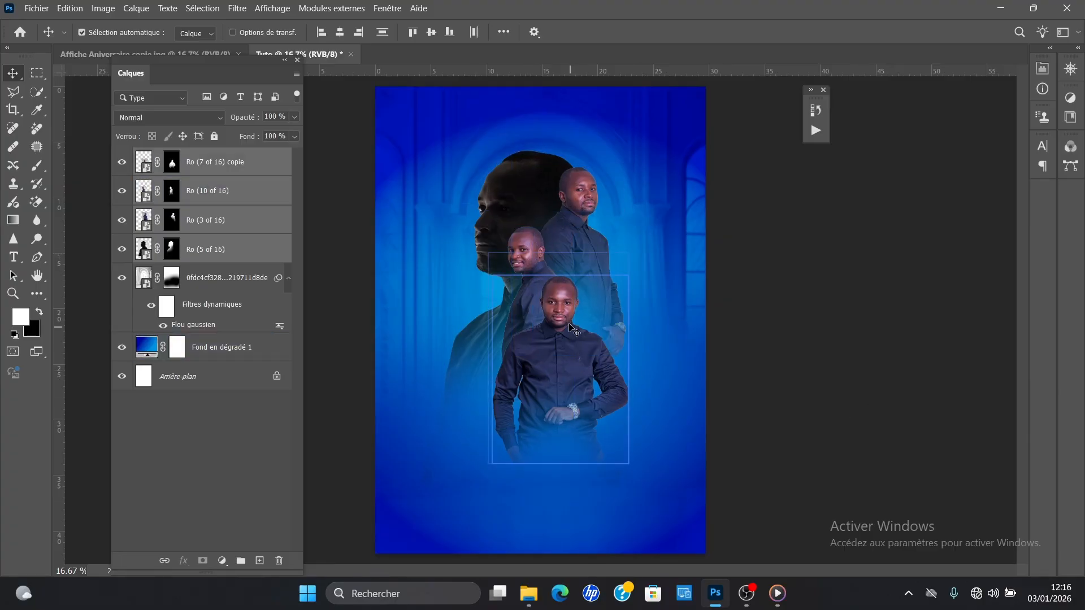
Step: Scale the four selected portraits together to 95.73%
key(ctrl+t)
drag(529, 480, 528, 468)
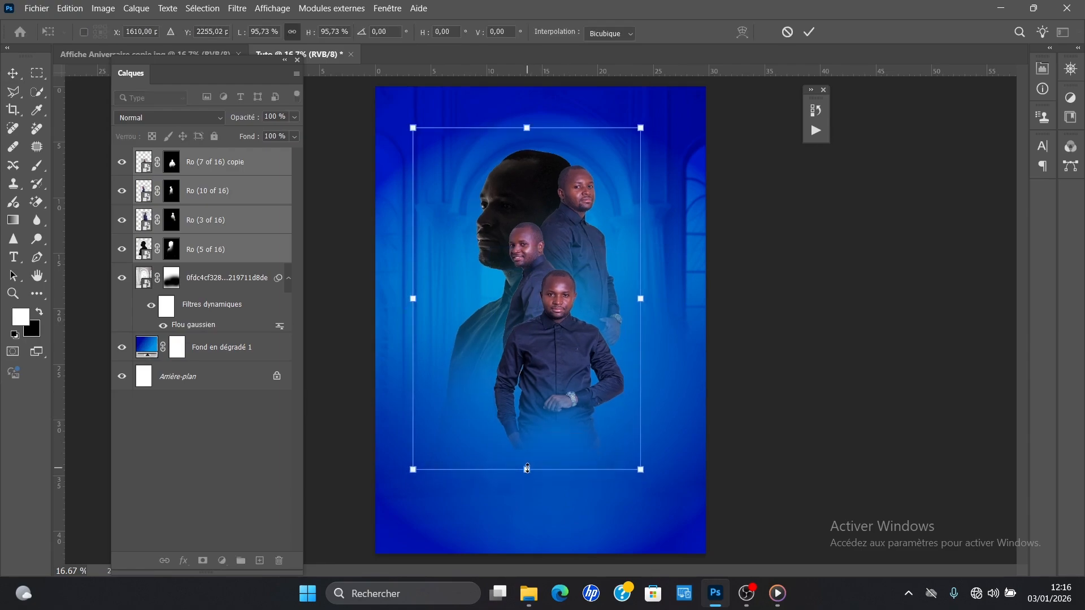
key(Return)
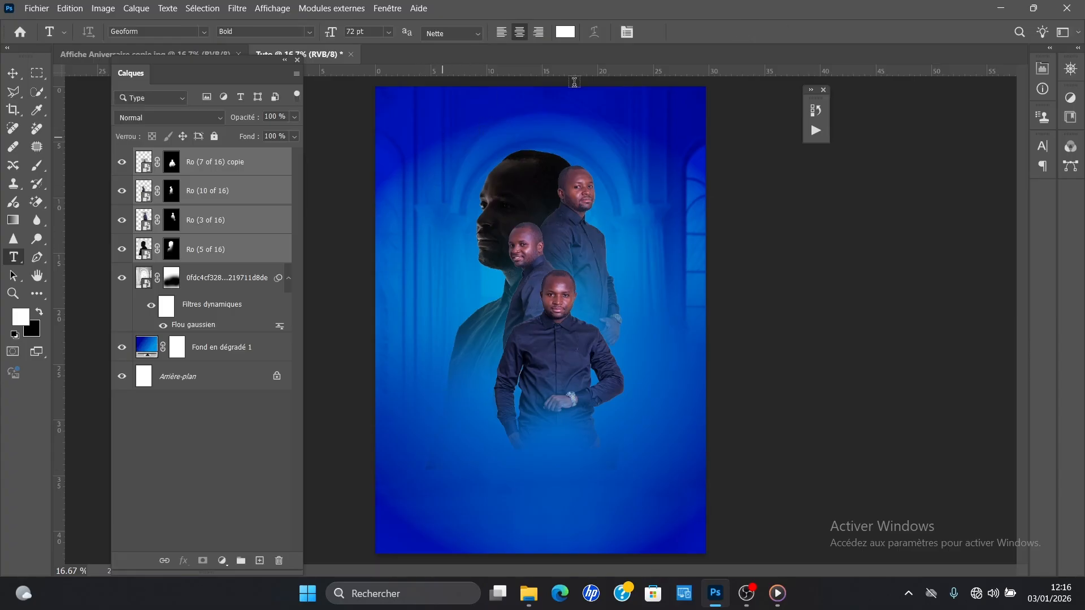
Step: Add the white, centred two-line title "Joyeux Anniversaire" in the poster's upper left, in Geoform Bold at 72 pt
click(433, 129)
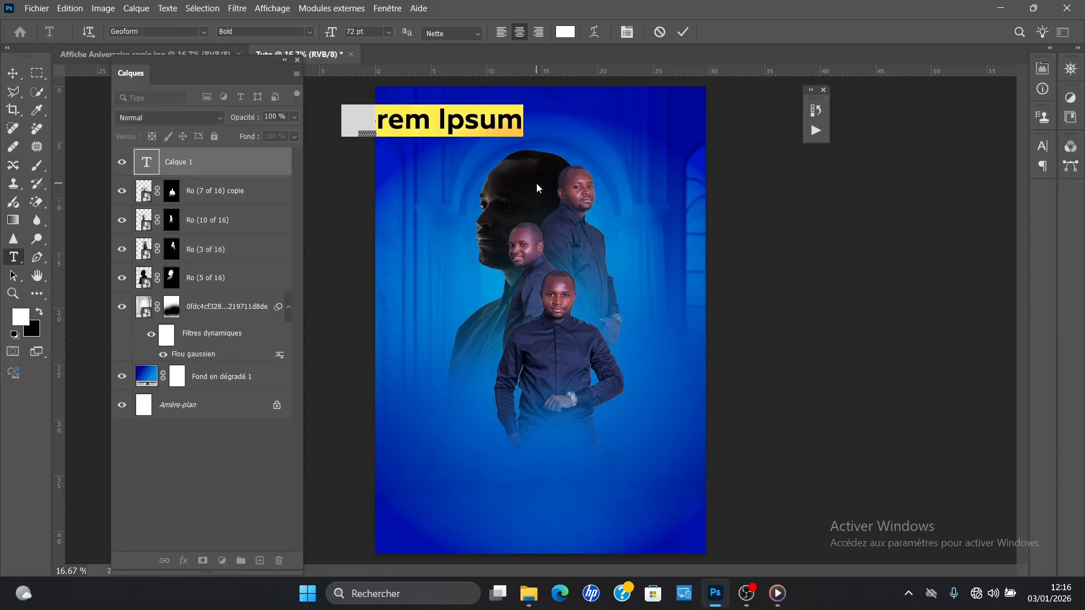
text(J)
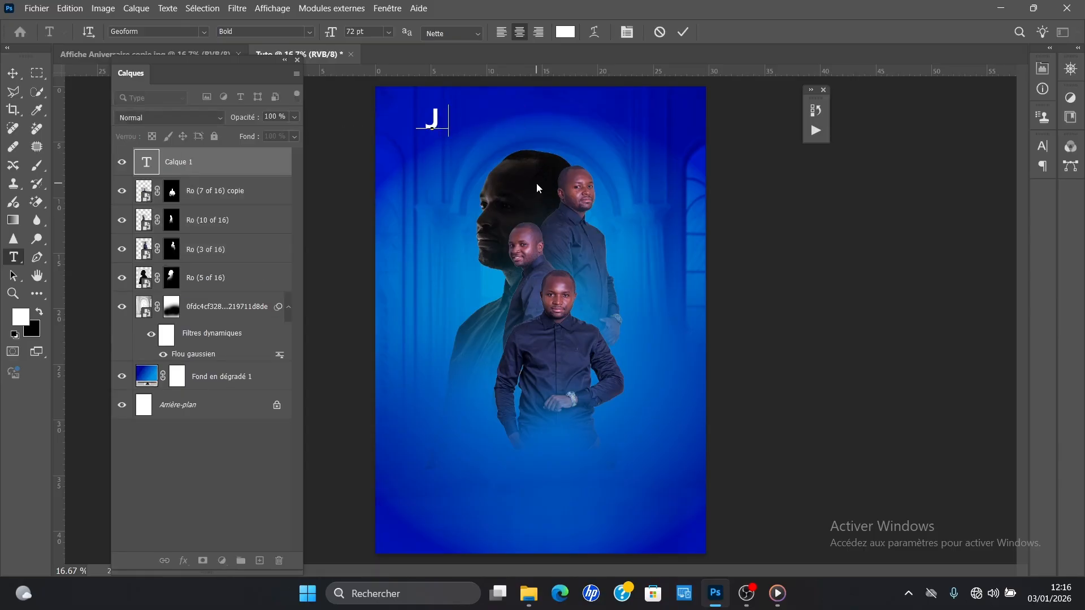
text(oyeux)
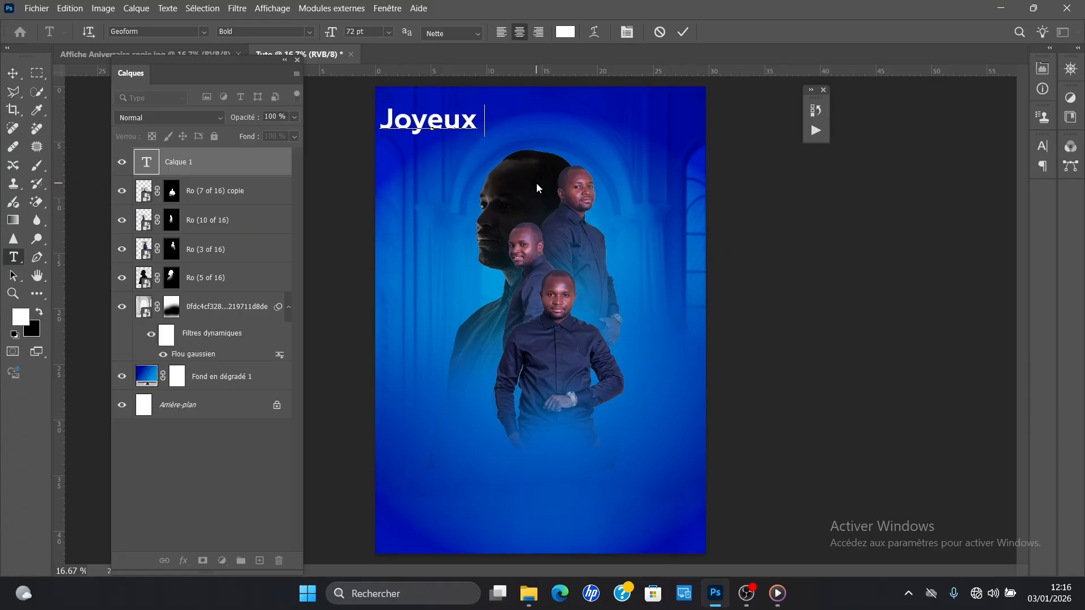
key(Return)
text(Anniversaire)
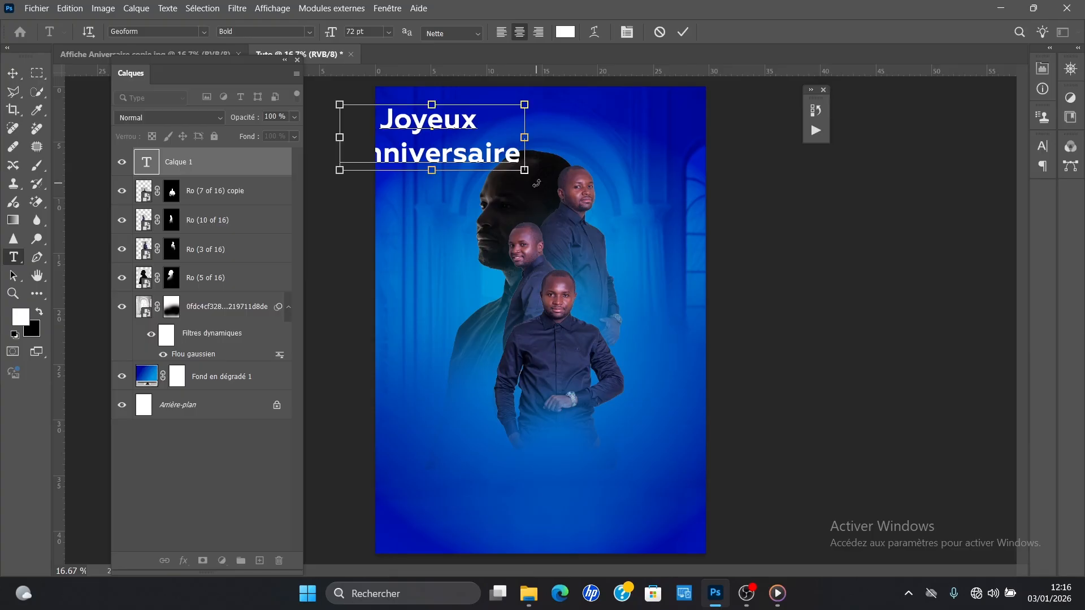
Step: Check the title lettering in the reference poster and set the whole Joyeux Anniversaire text in LEMON MILK Light
key(ctrl+a)
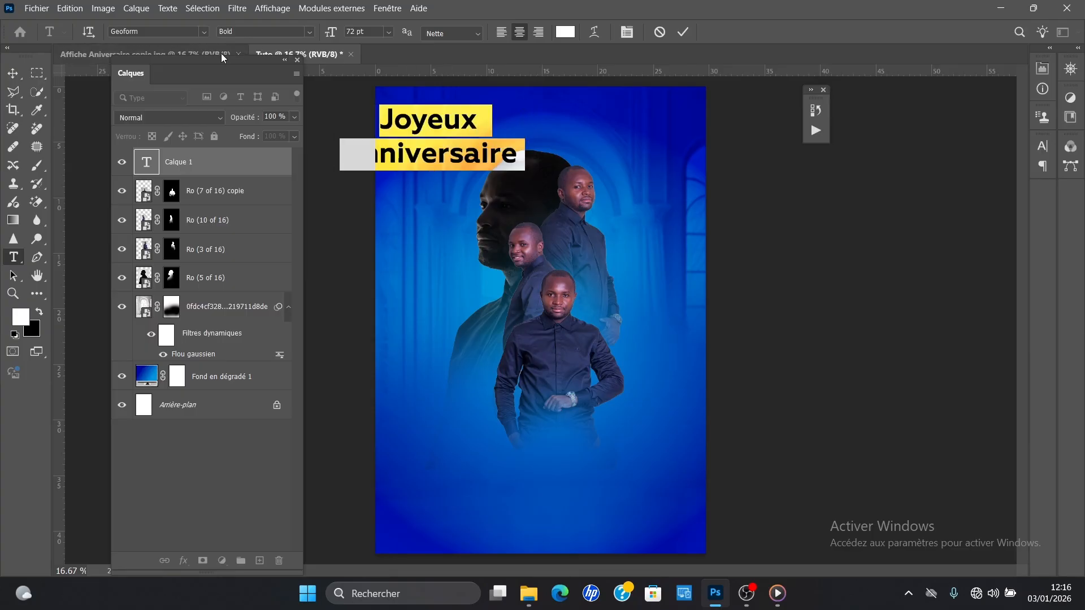
click(182, 49)
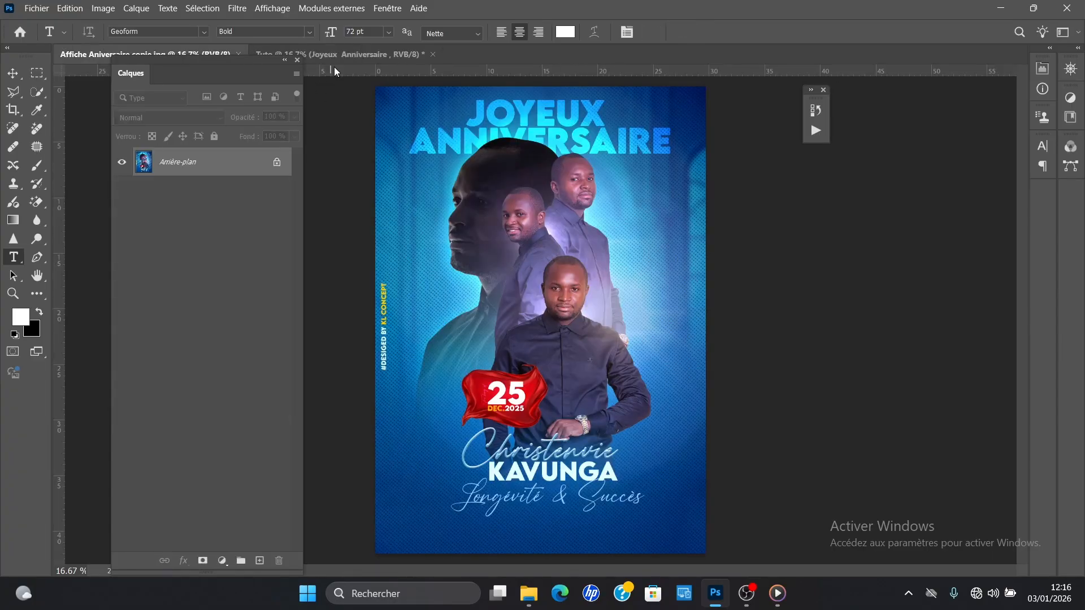
click(346, 53)
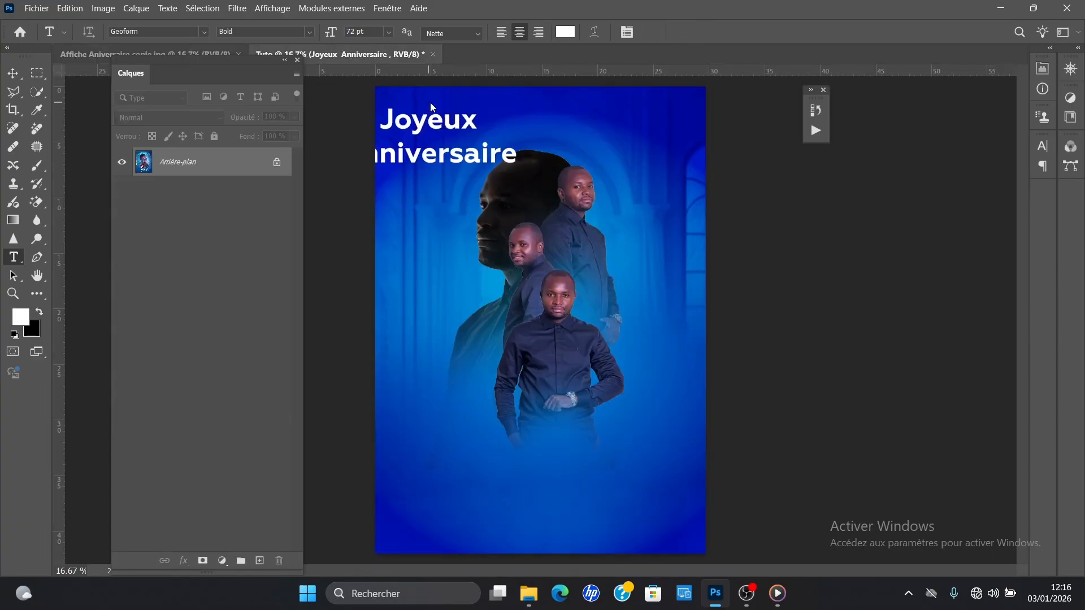
click(487, 149)
key(ctrl+a)
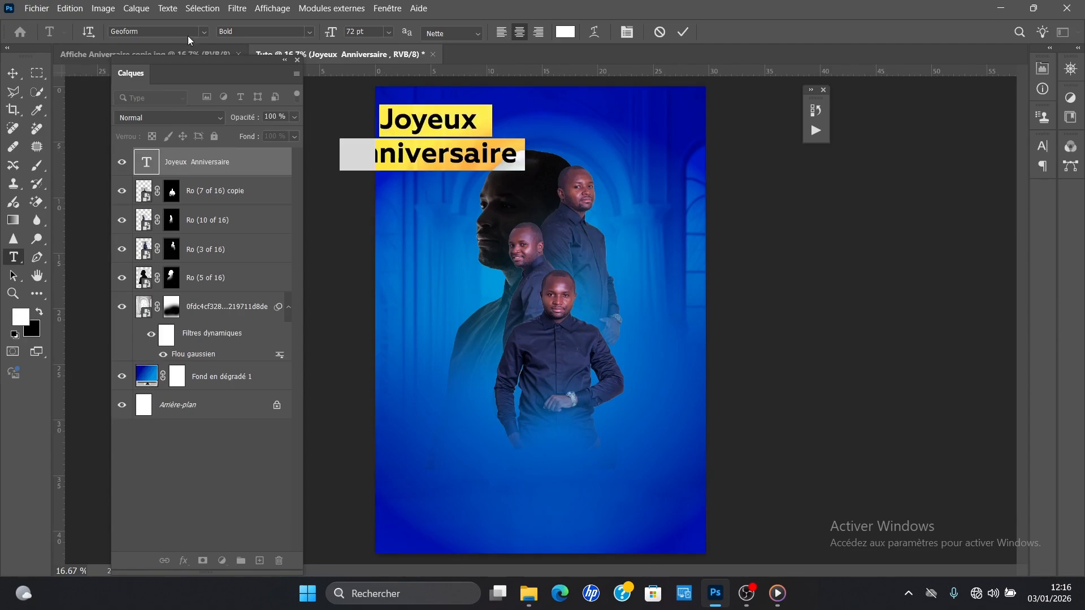
click(1042, 148)
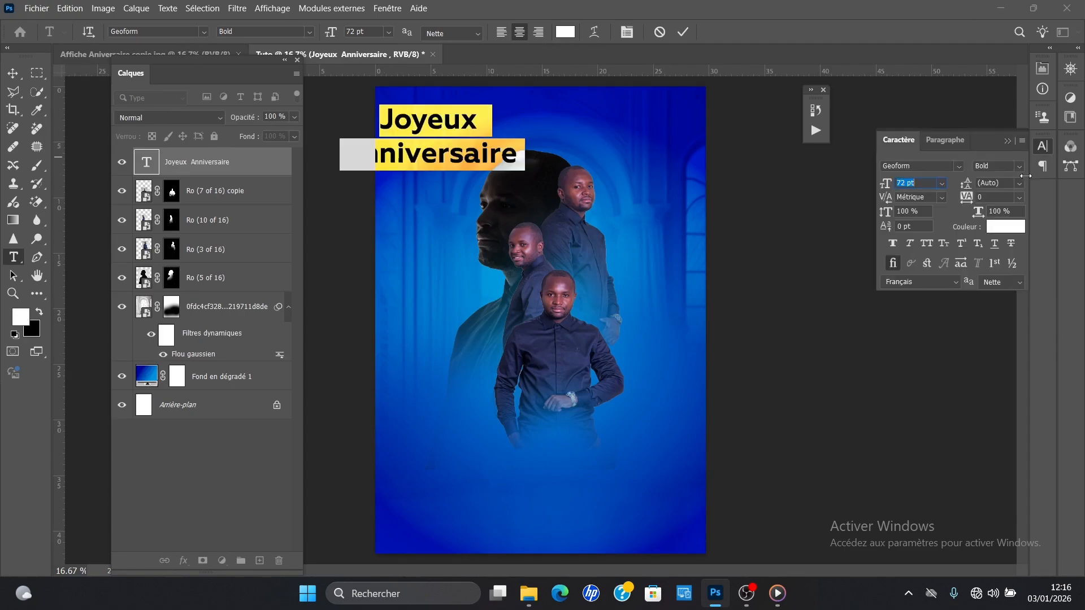
click(958, 165)
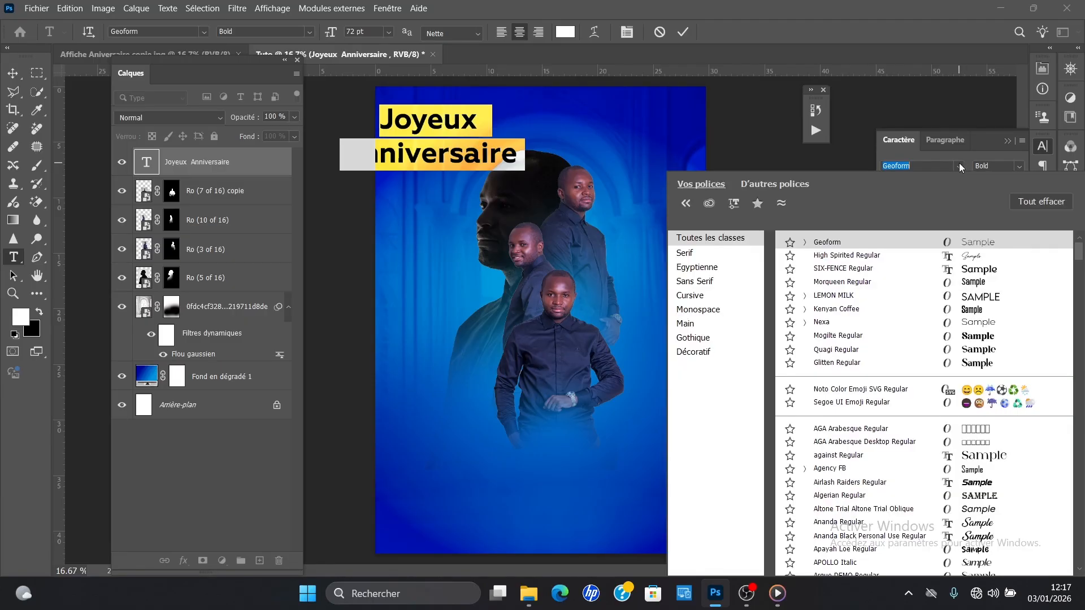
click(998, 298)
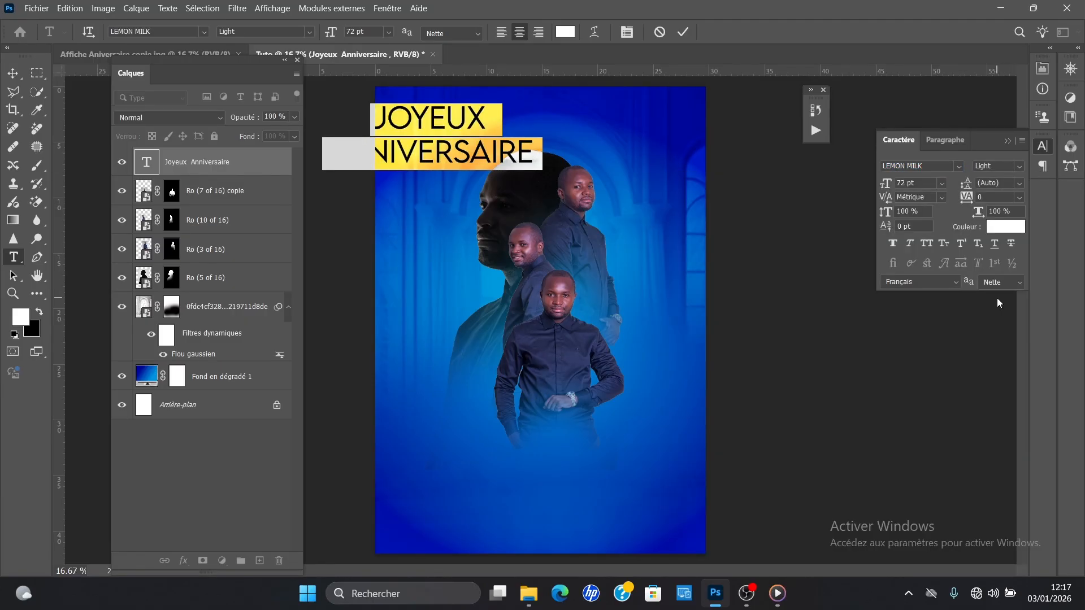
Step: Set the Joyeux Anniversaire text to LEMON MILK Bold with 69 pt leading and faux bold
click(1020, 170)
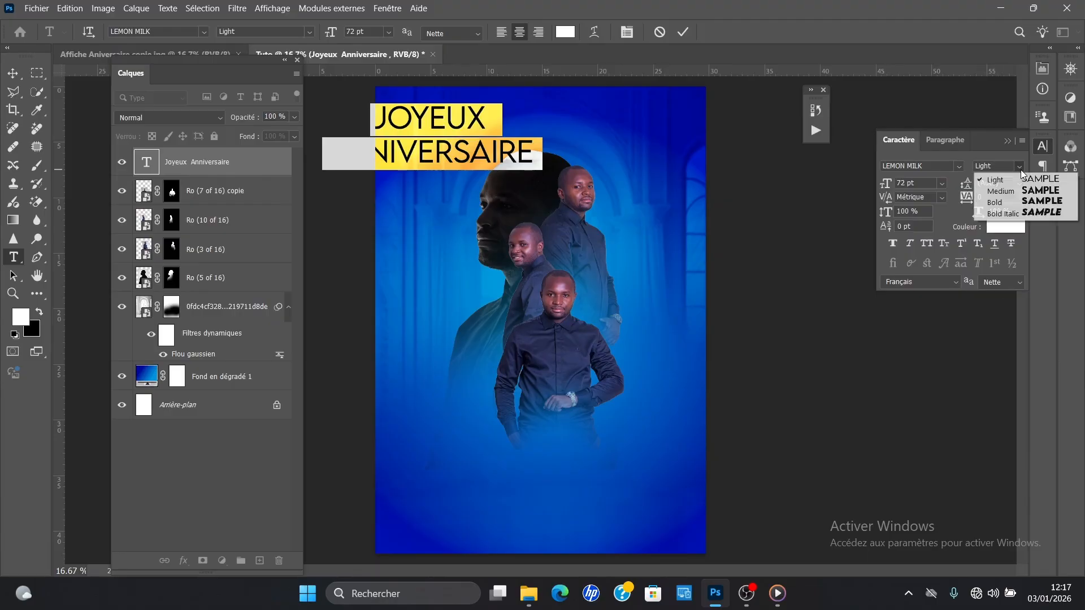
click(1032, 200)
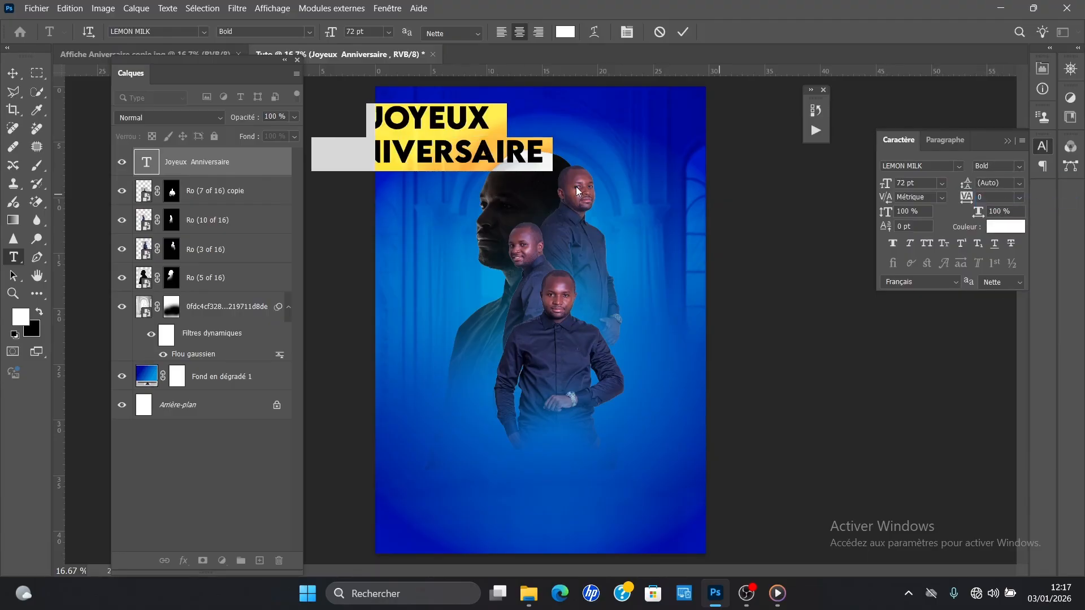
drag(964, 183, 947, 182)
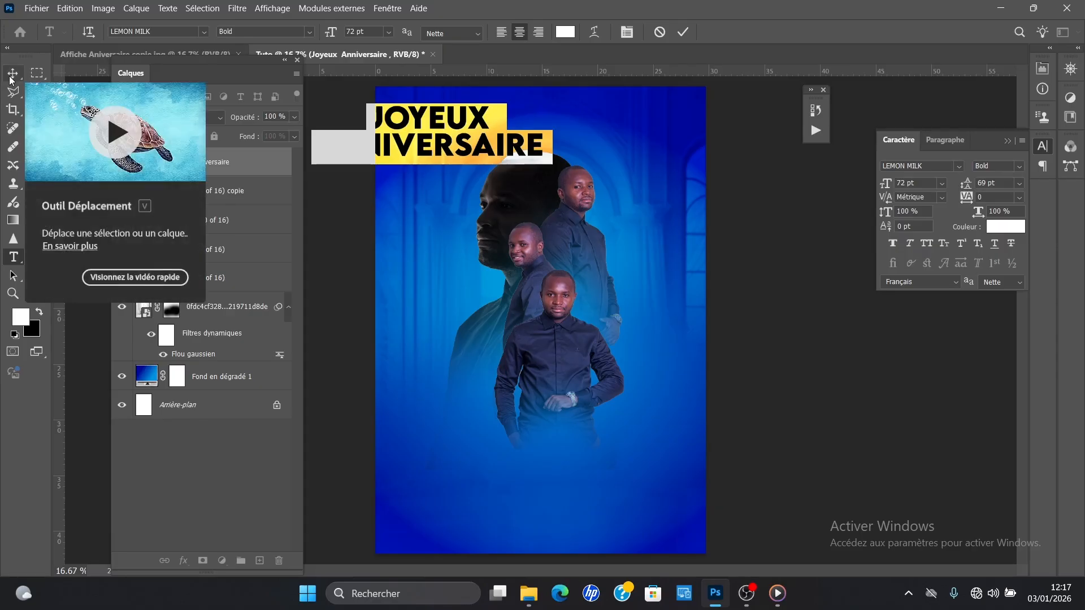
click(893, 243)
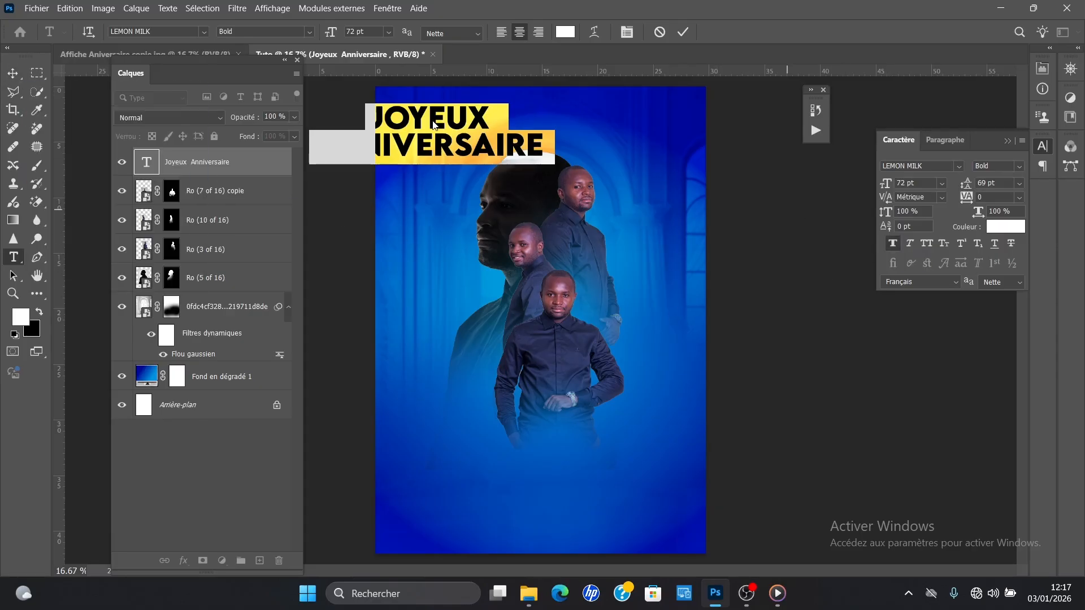
Step: Move the title fully onto the upper part of the poster and scale it to 113%
click(14, 74)
drag(468, 131, 564, 135)
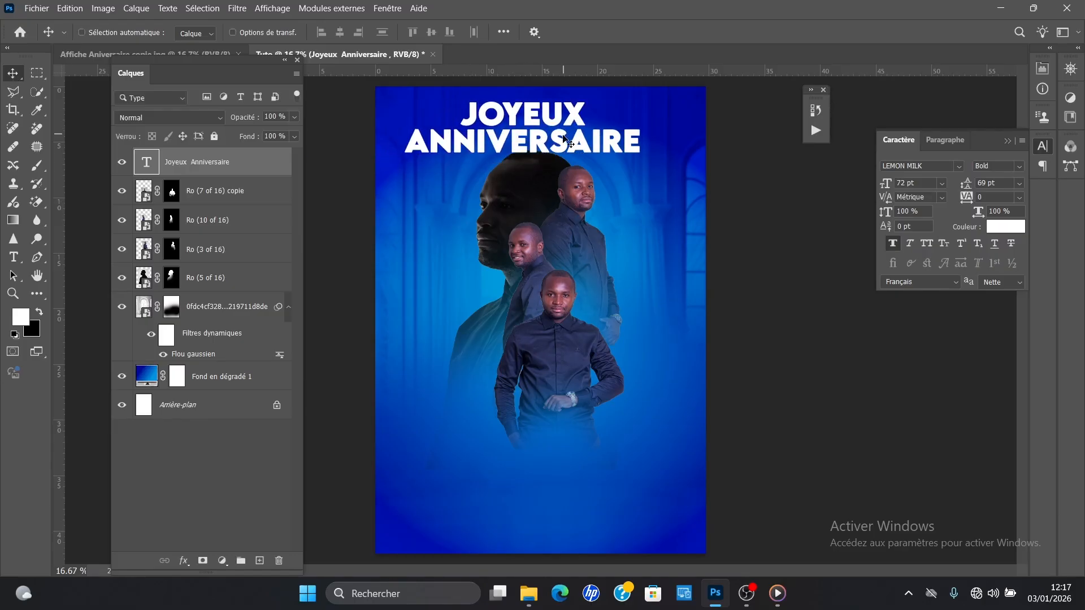
key(ctrl+t)
drag(536, 164, 568, 145)
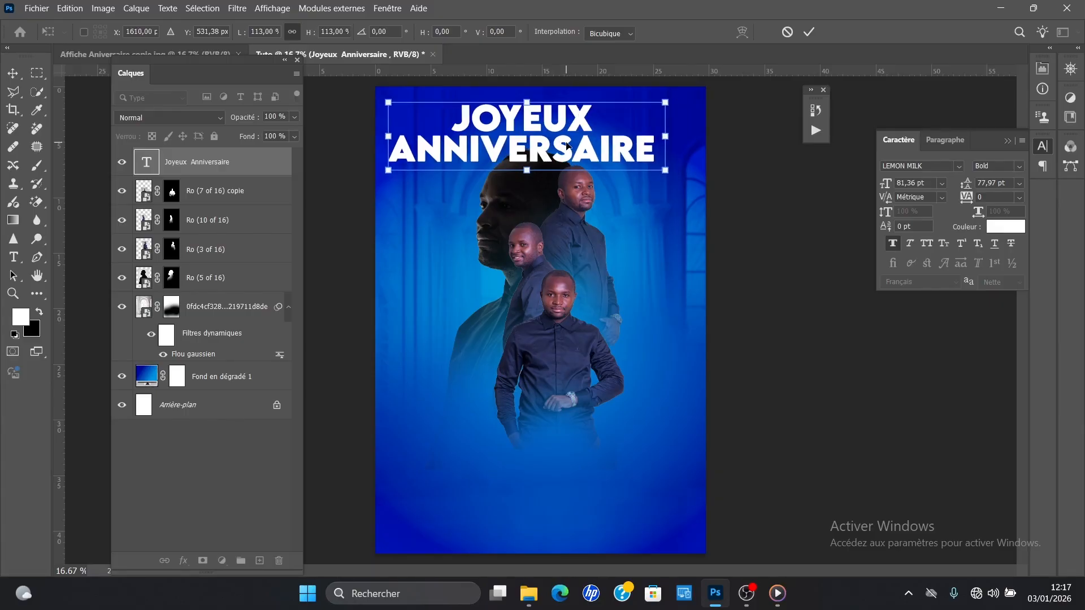
click(808, 32)
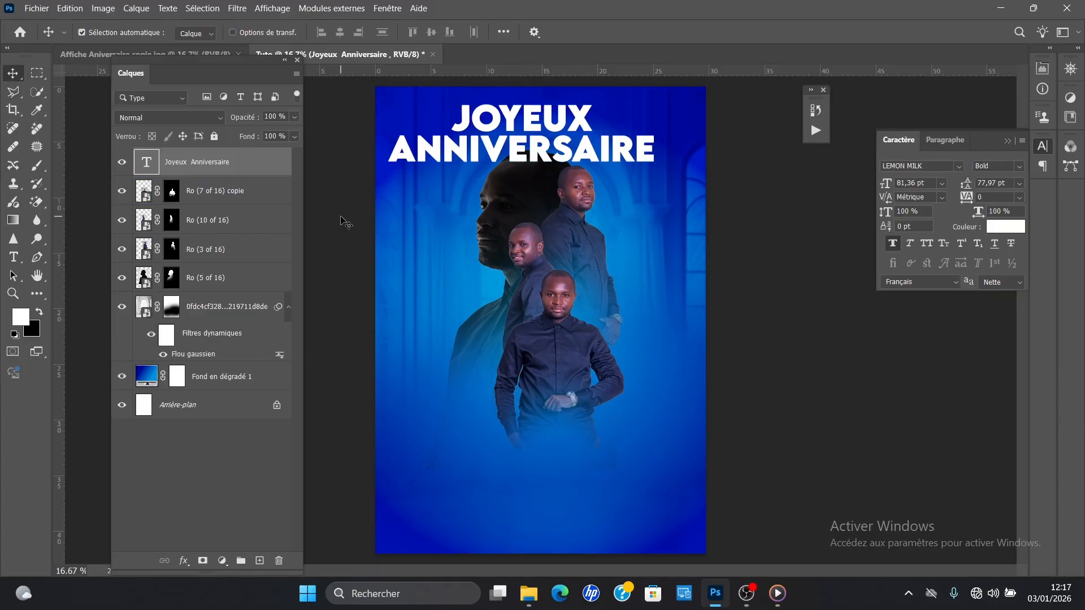
Step: Select the whole canvas and align the Joyeux Anniversaire title horizontally to it
key(ctrl+a)
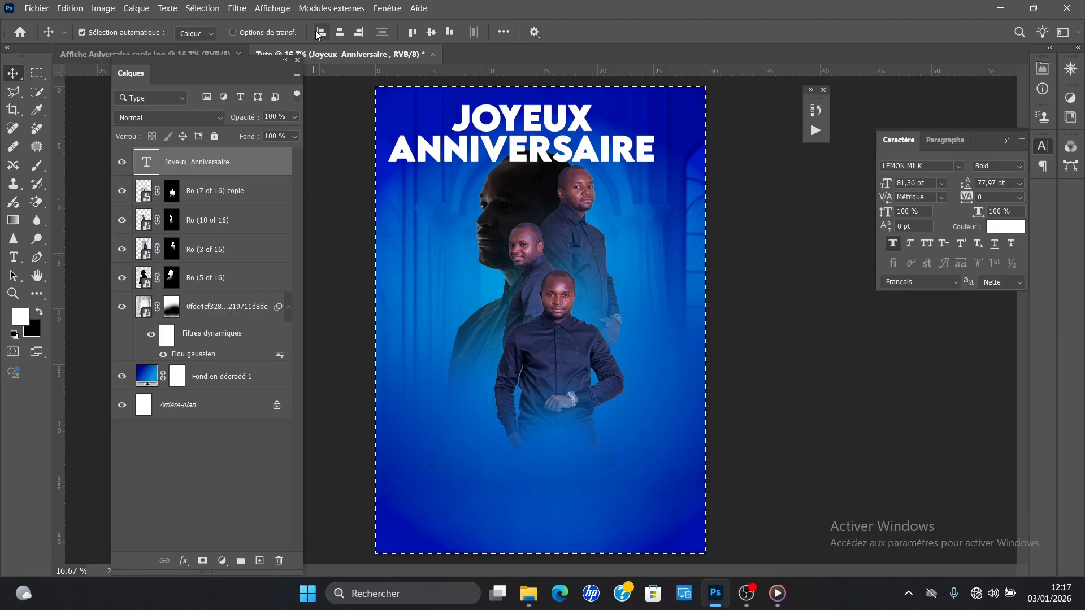
click(339, 32)
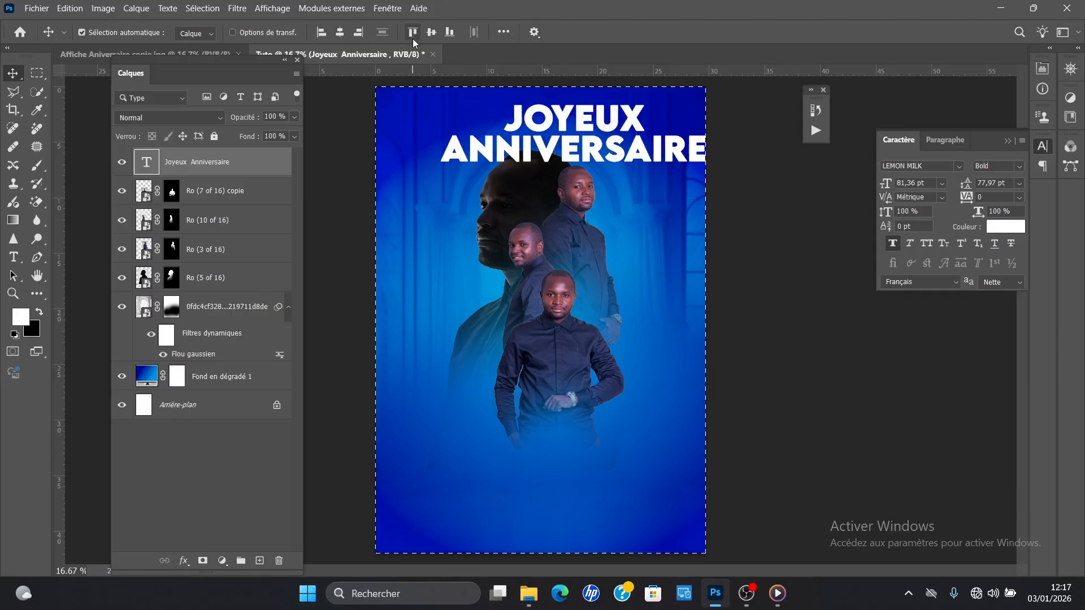
Step: Try aligning the title to the canvas's vertical centre, bottom edge and top edge
click(431, 32)
click(450, 33)
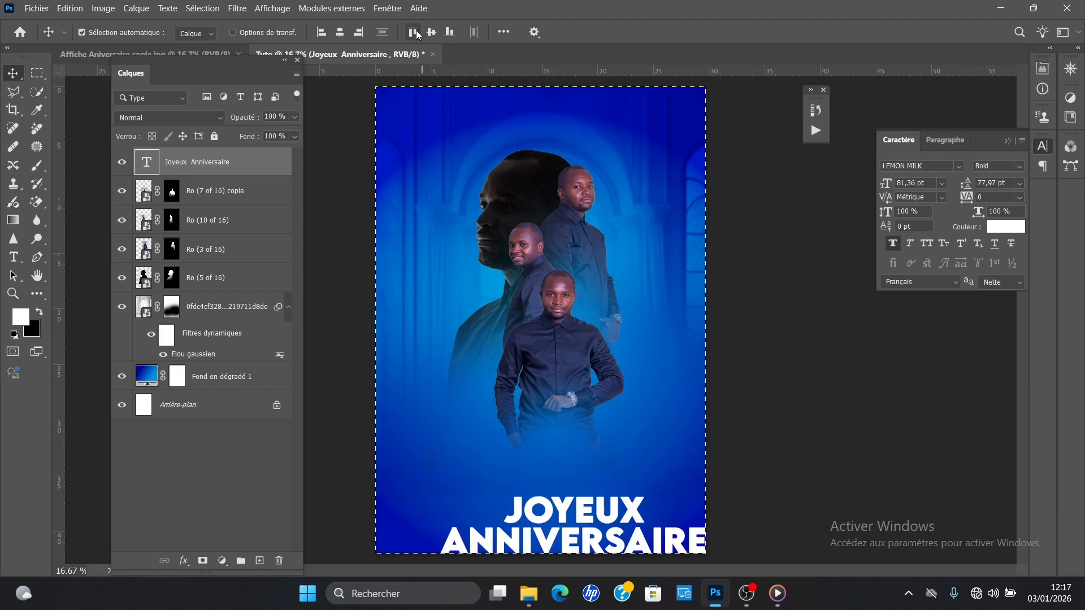
click(414, 32)
click(340, 32)
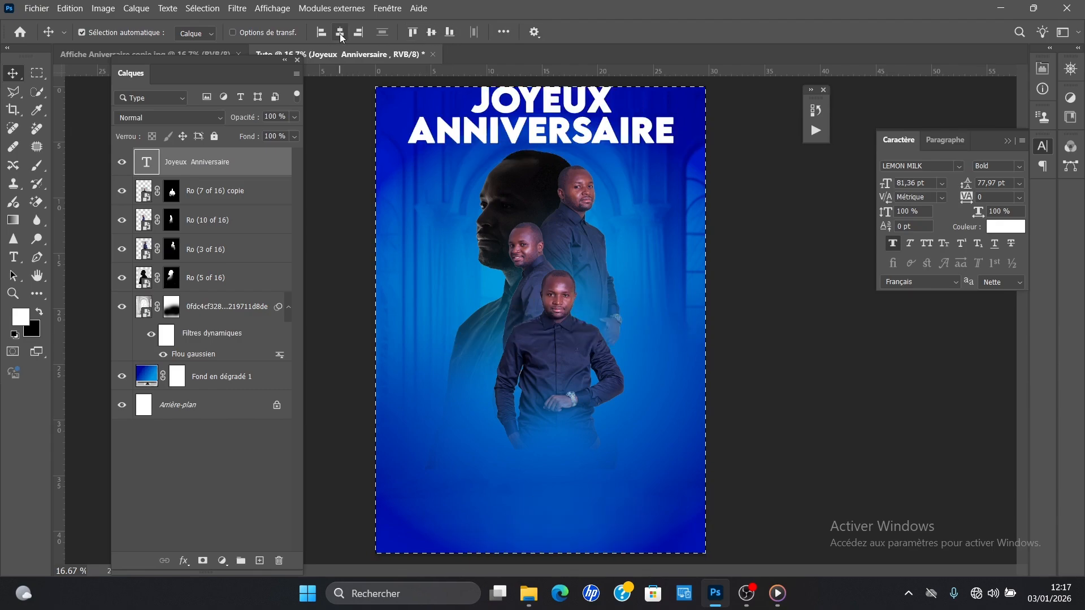
Step: Undo the vertical alignments, keep the title centred horizontally near the poster's upper edge, and clear the canvas selection
key(ctrl+z)
key(ctrl+z)
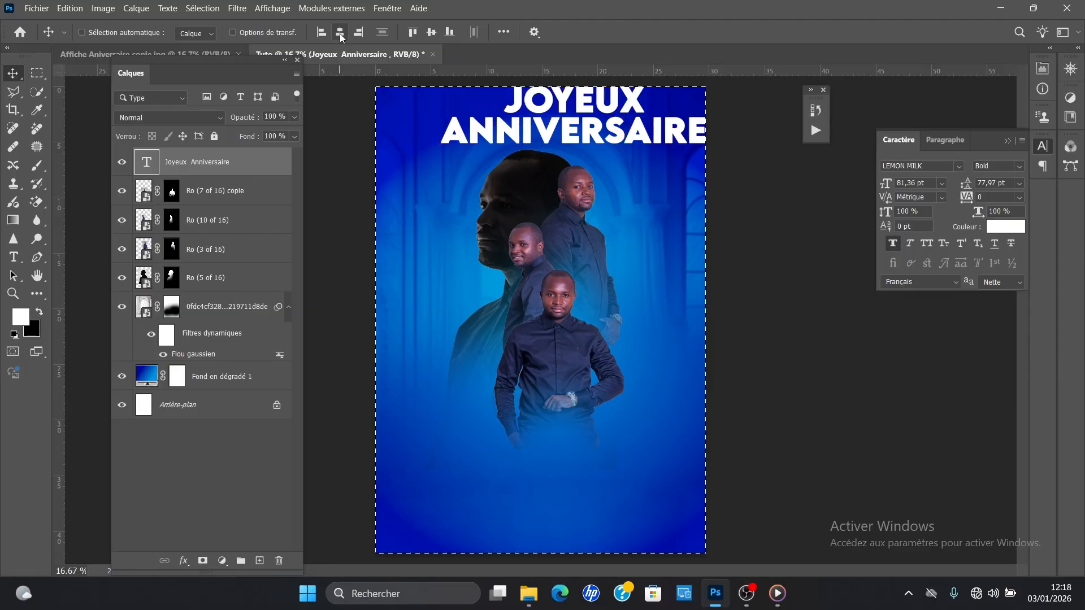
key(ctrl+z)
key(ctrl+z)
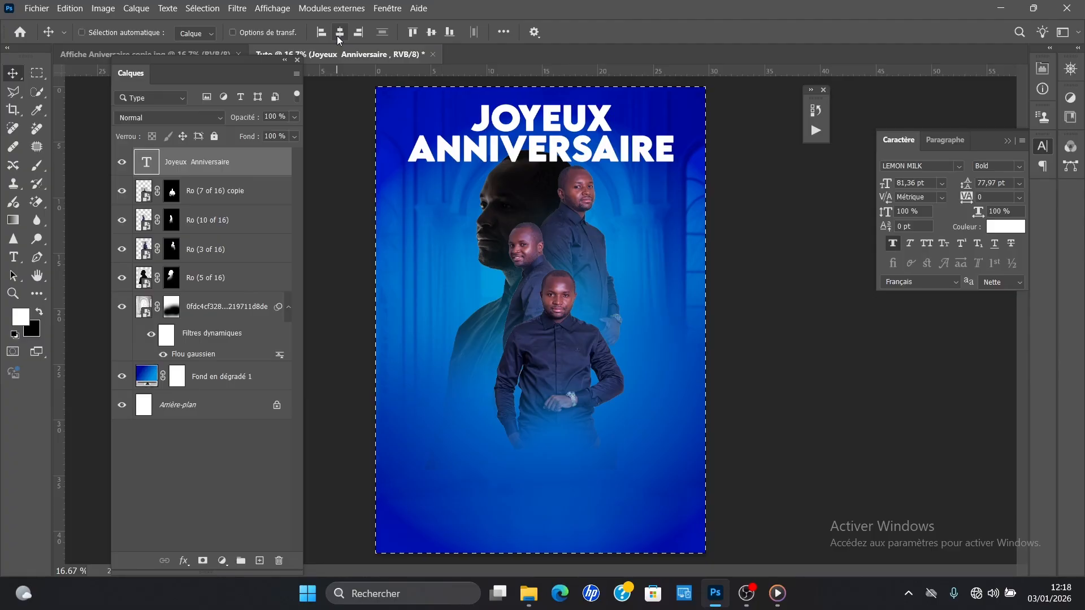
key(ctrl+d)
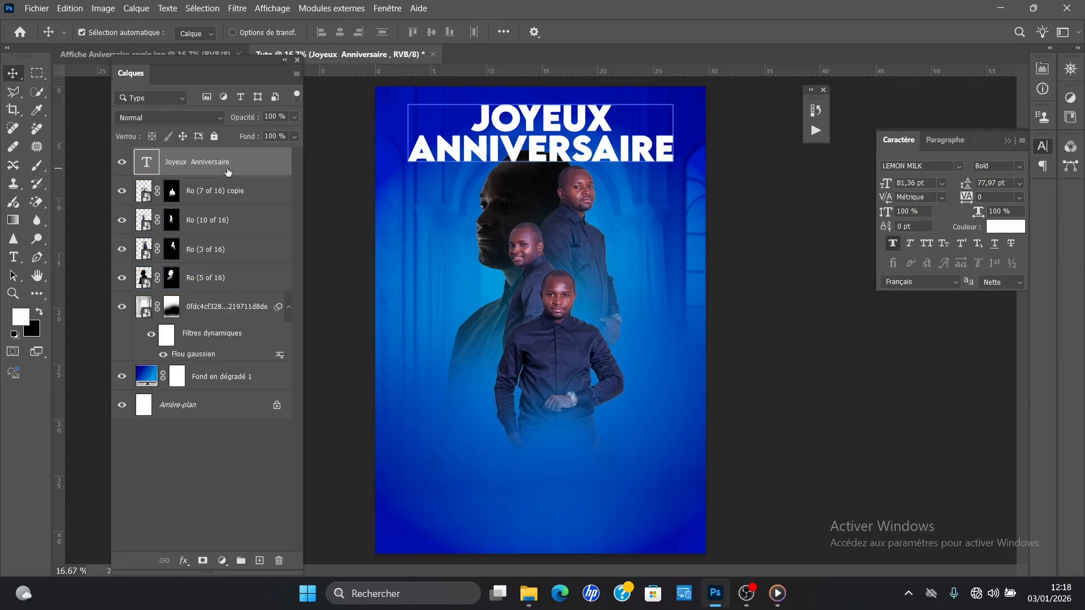
Step: Place the title layer beneath the four portrait layers and set its blend mode to Incrustation
drag(258, 165, 259, 281)
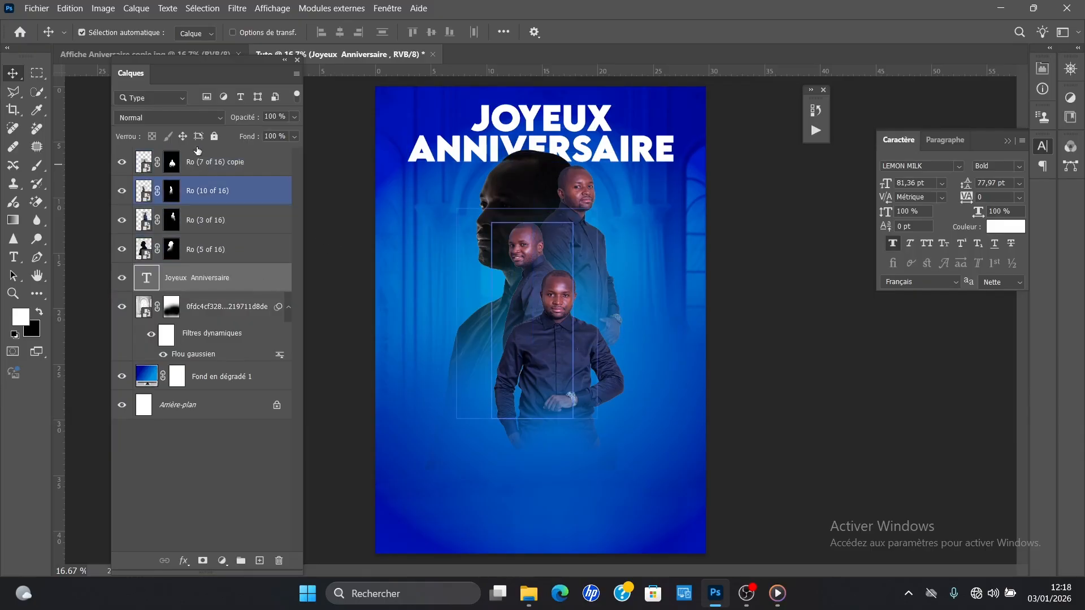
click(200, 119)
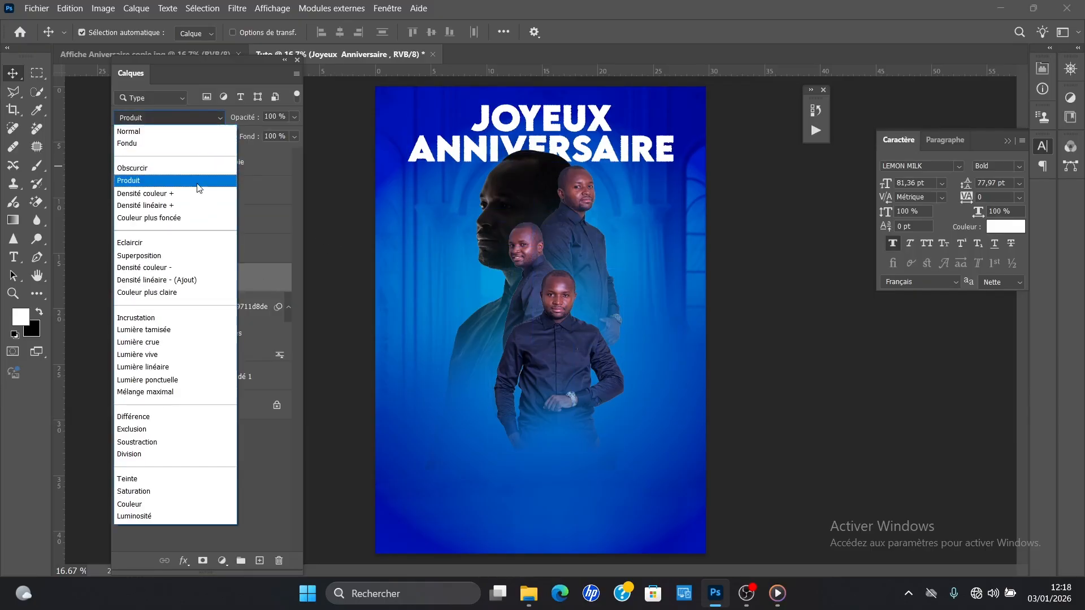
click(152, 319)
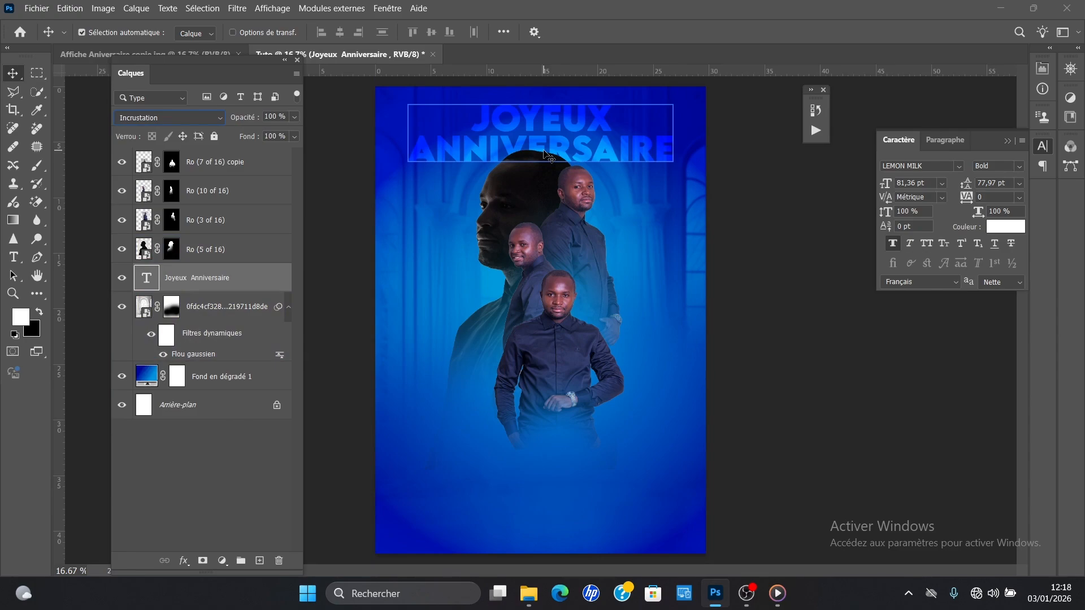
Step: Duplicate the Incrustation title layer to strengthen its glow, keeping only one copy
key(ctrl)
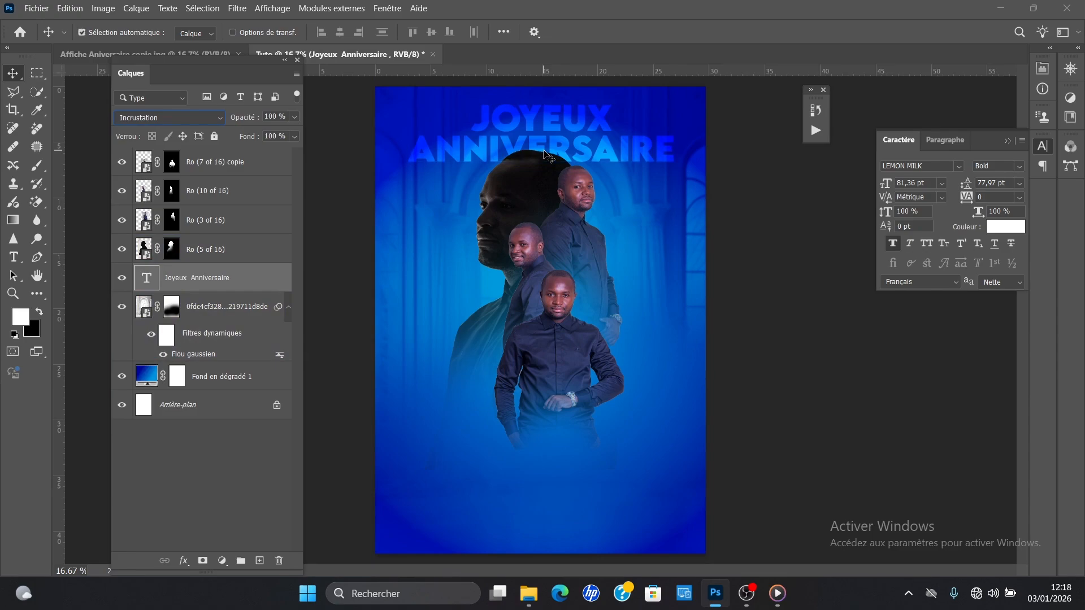
key(ctrl+j)
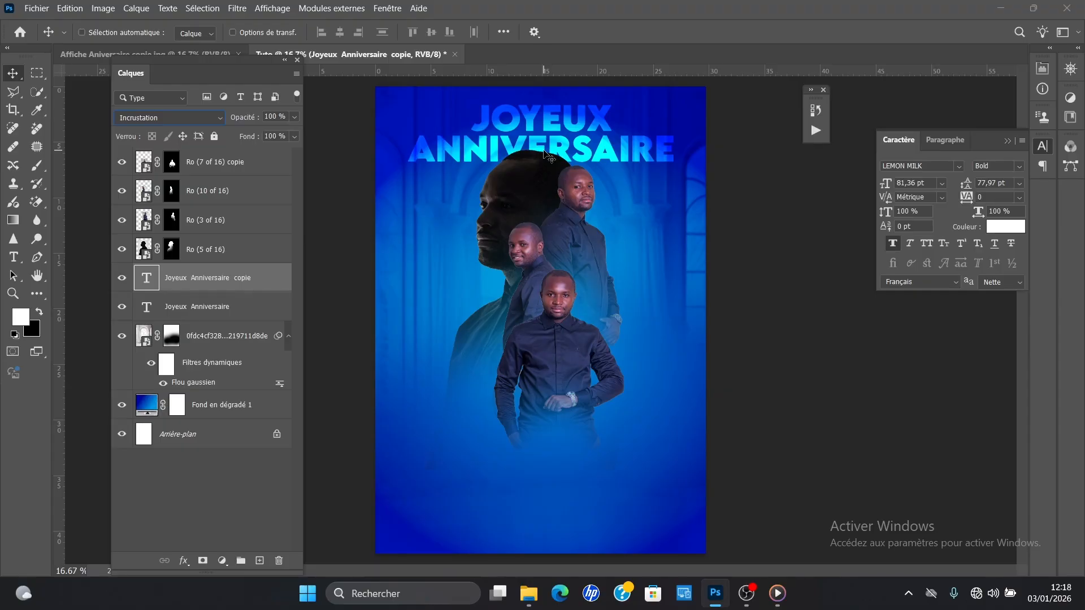
key(ctrl+j)
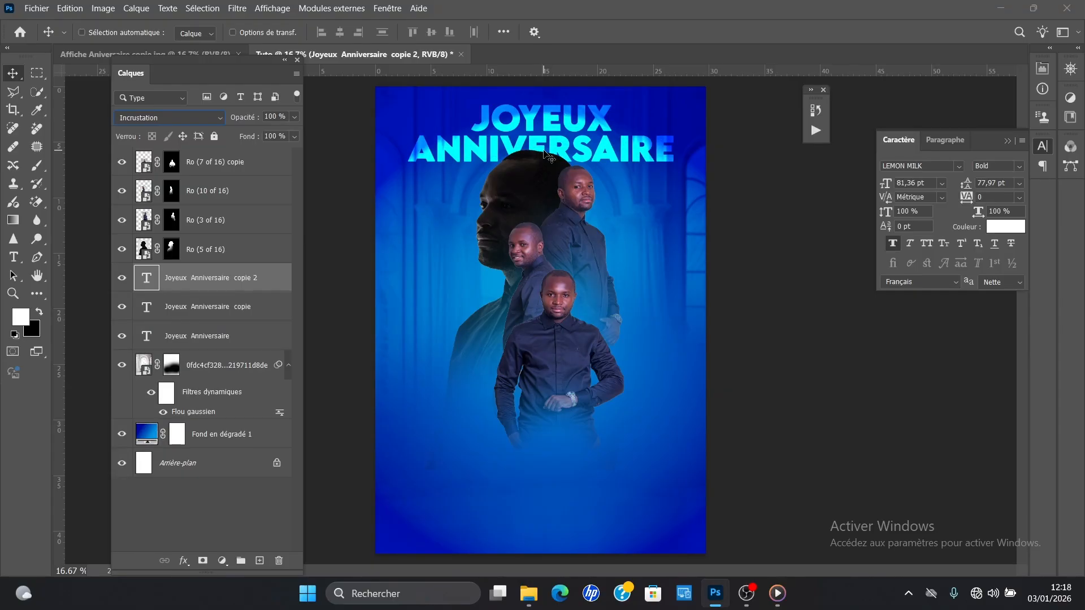
key(ctrl+z)
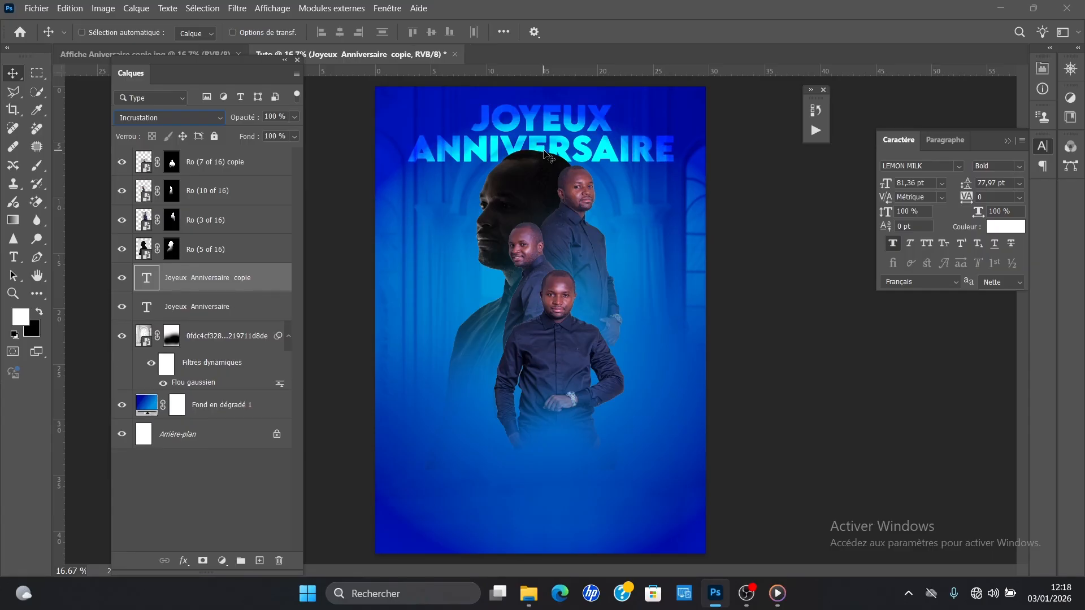
key(ctrl)
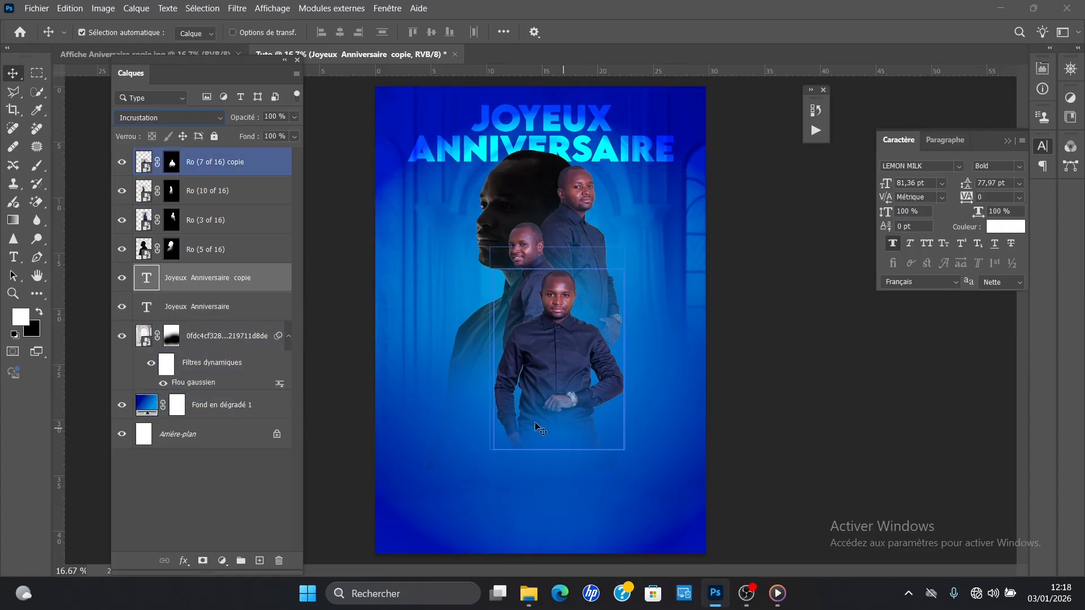
Step: Add a new text layer with the celebrated person's name below the portraits on the poster
click(469, 450)
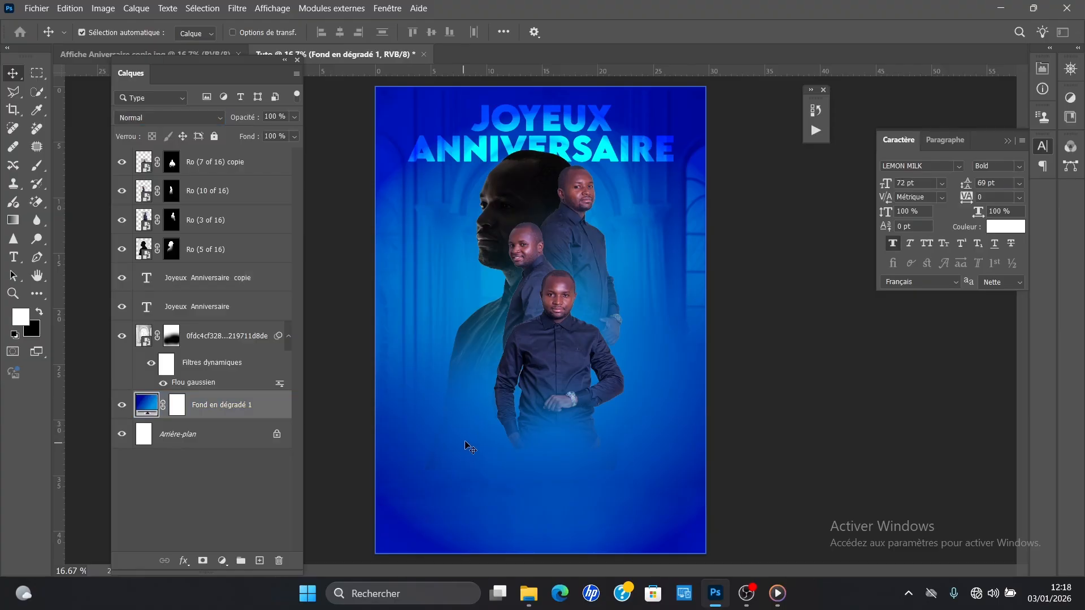
key(t)
click(467, 450)
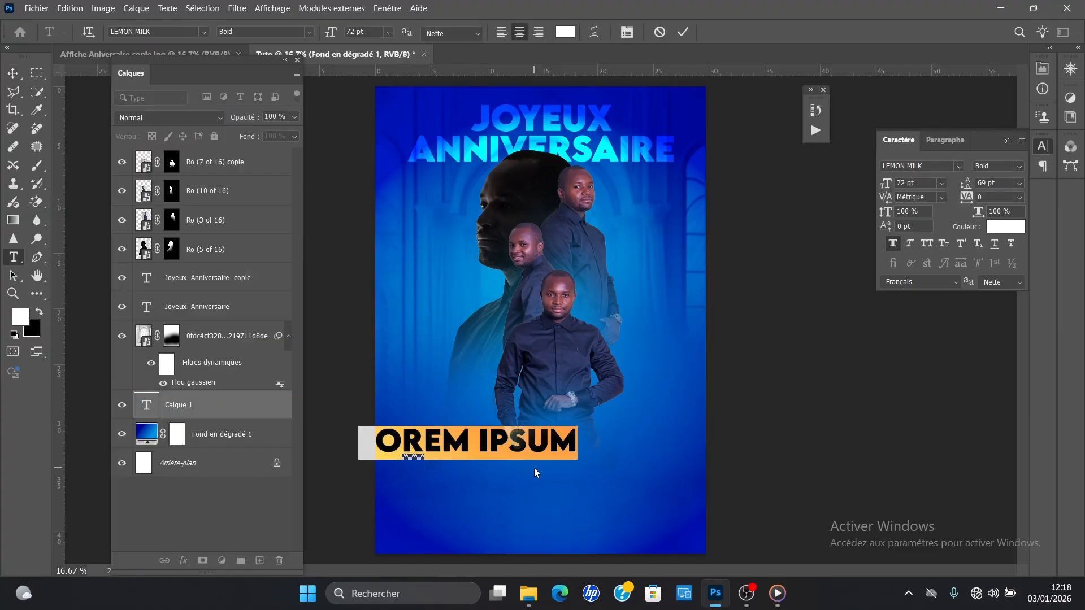
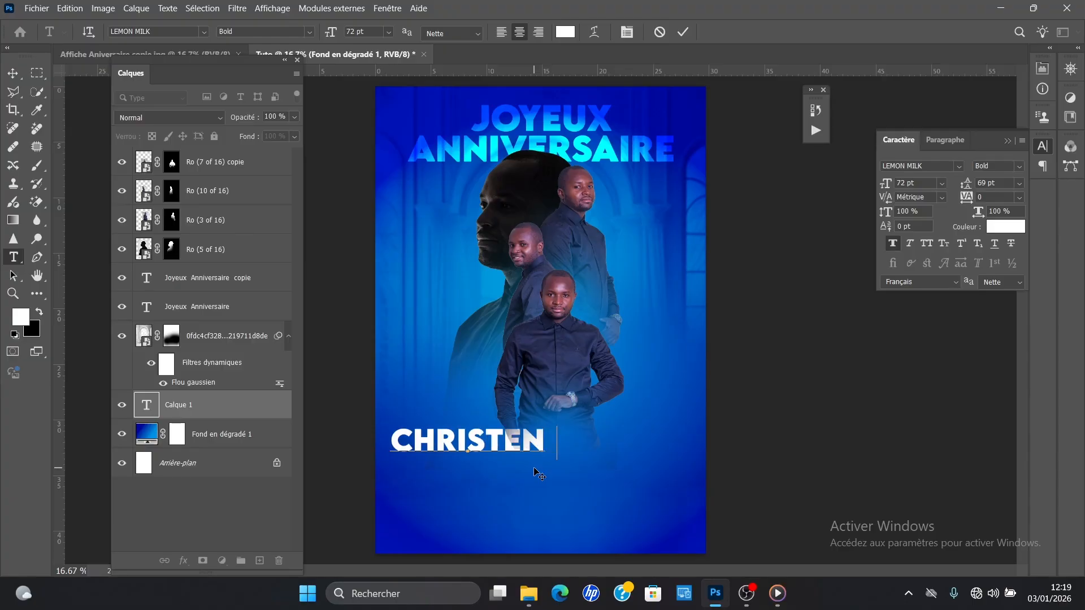
Step: Format the whole name text in High Spirited Regular at 149 pt with faux bold turned off
key(ctrl+a)
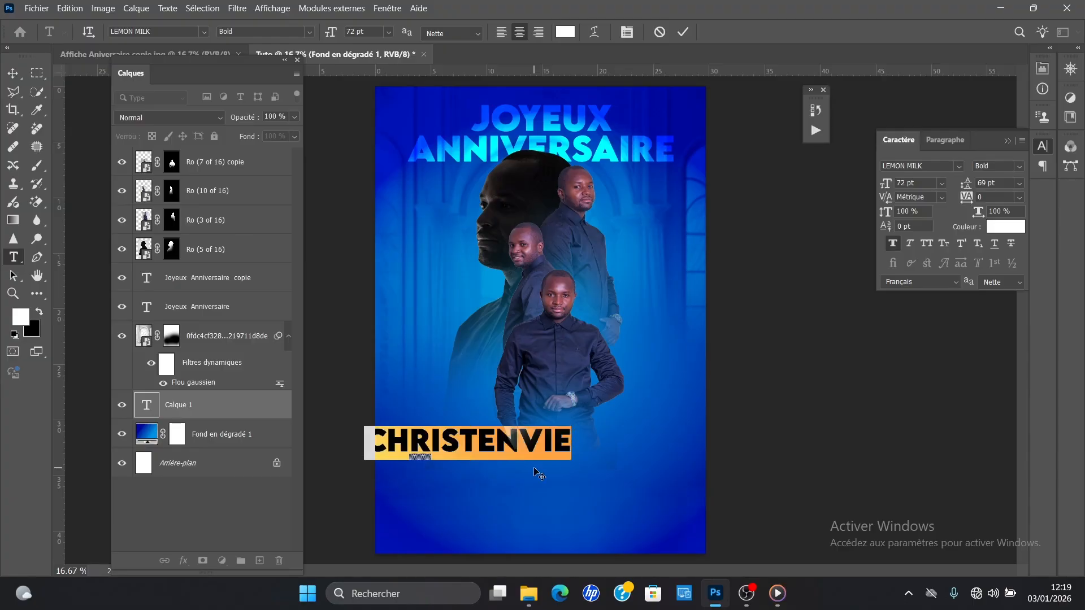
click(960, 165)
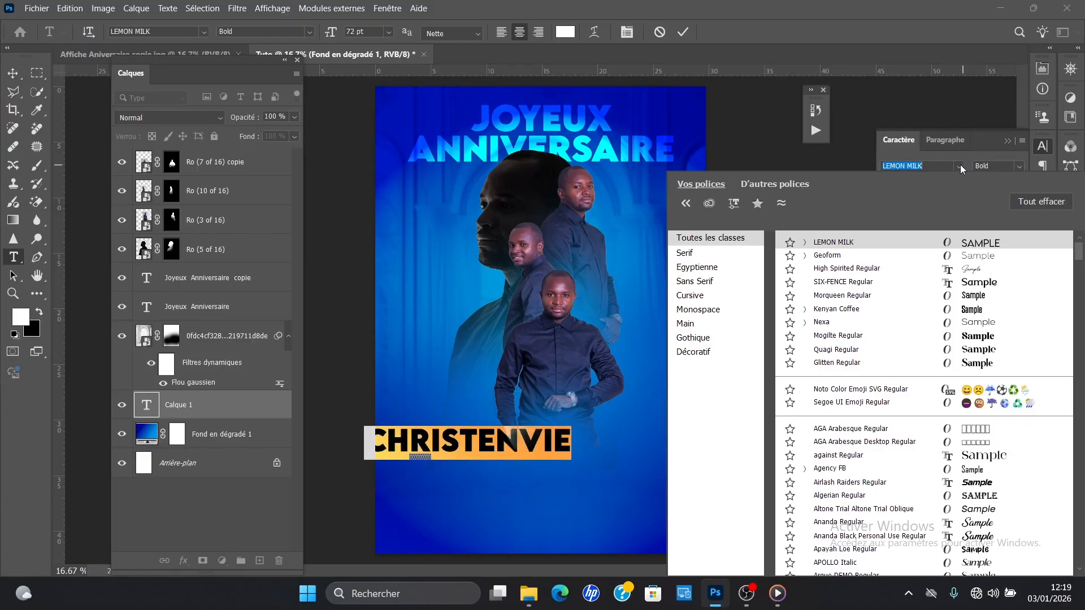
click(985, 270)
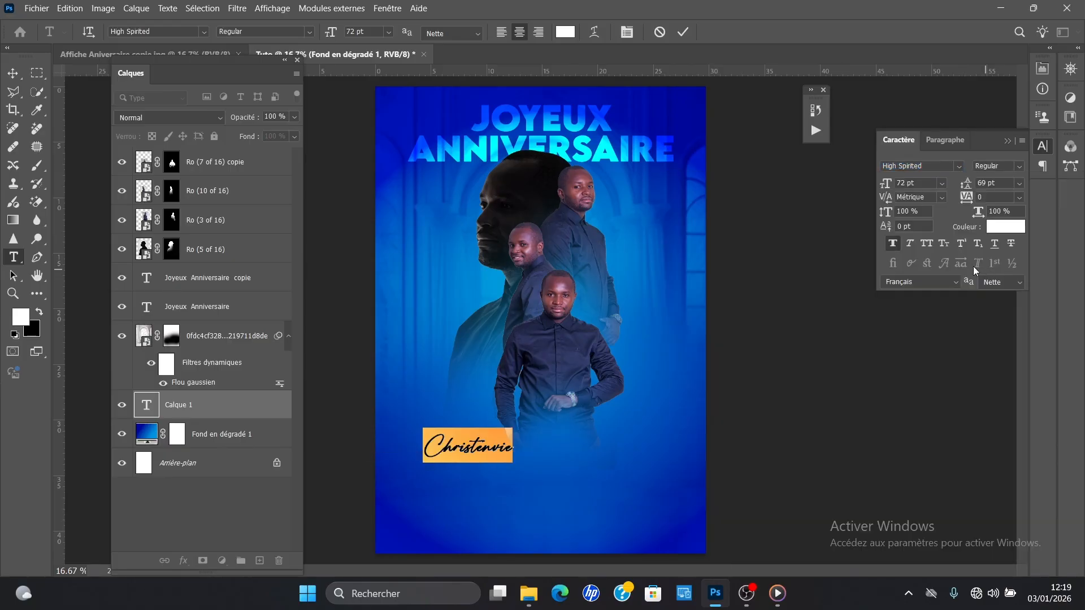
click(894, 243)
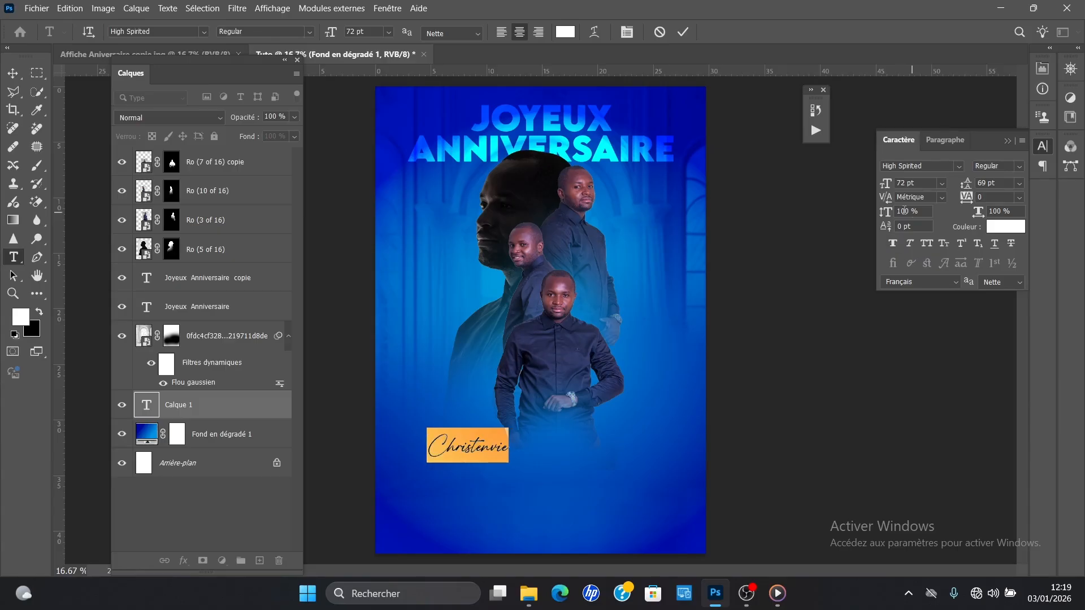
drag(890, 183, 944, 176)
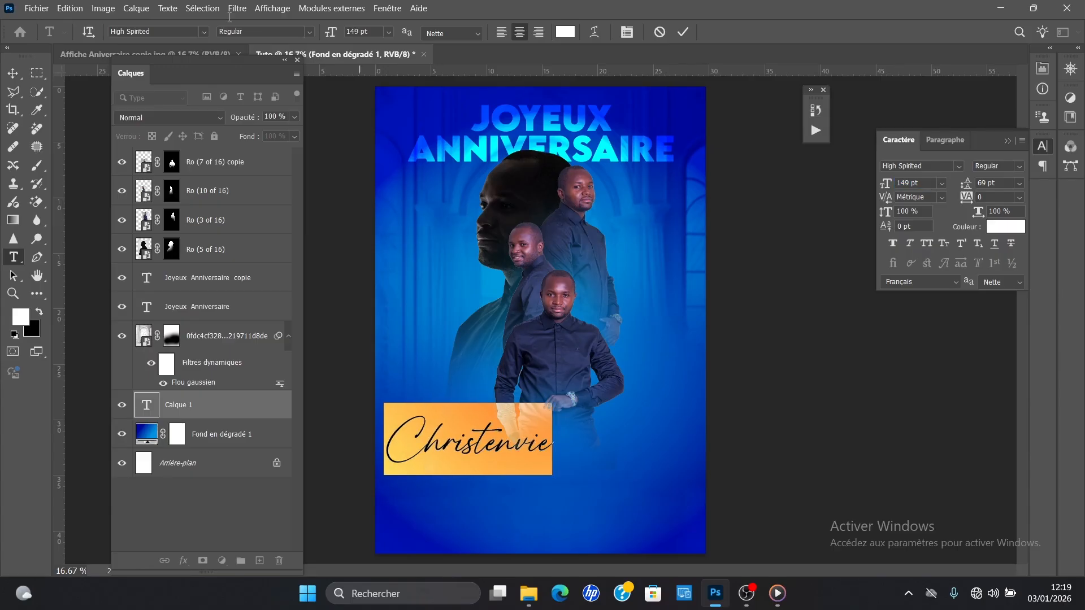
Step: Bring the name layer above all other layers and position the name across the lower part of the front portrait
click(12, 73)
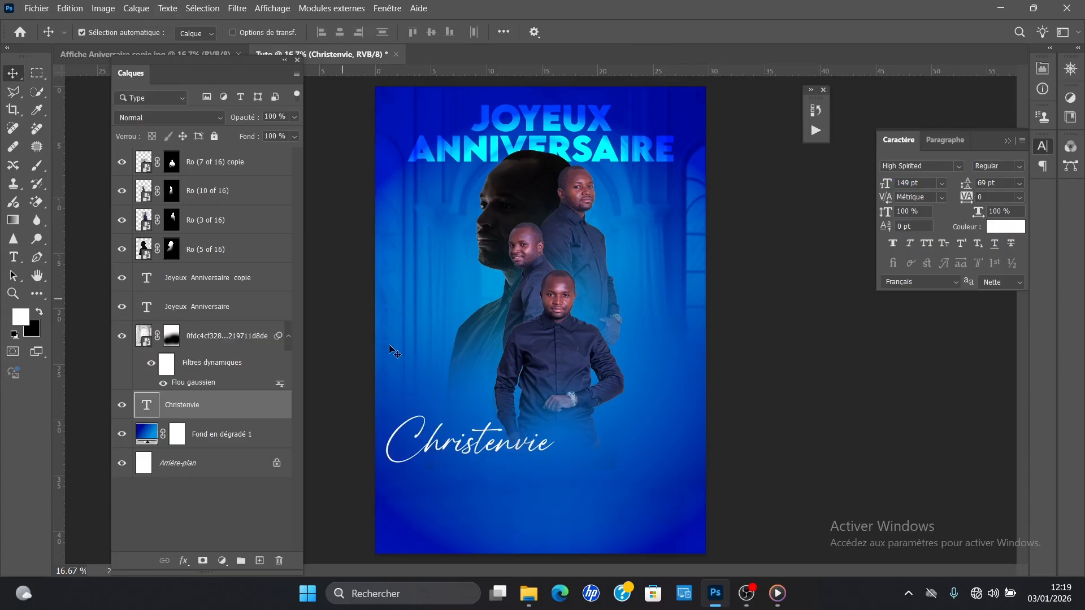
drag(478, 445, 561, 442)
drag(206, 406, 225, 158)
drag(582, 450, 578, 429)
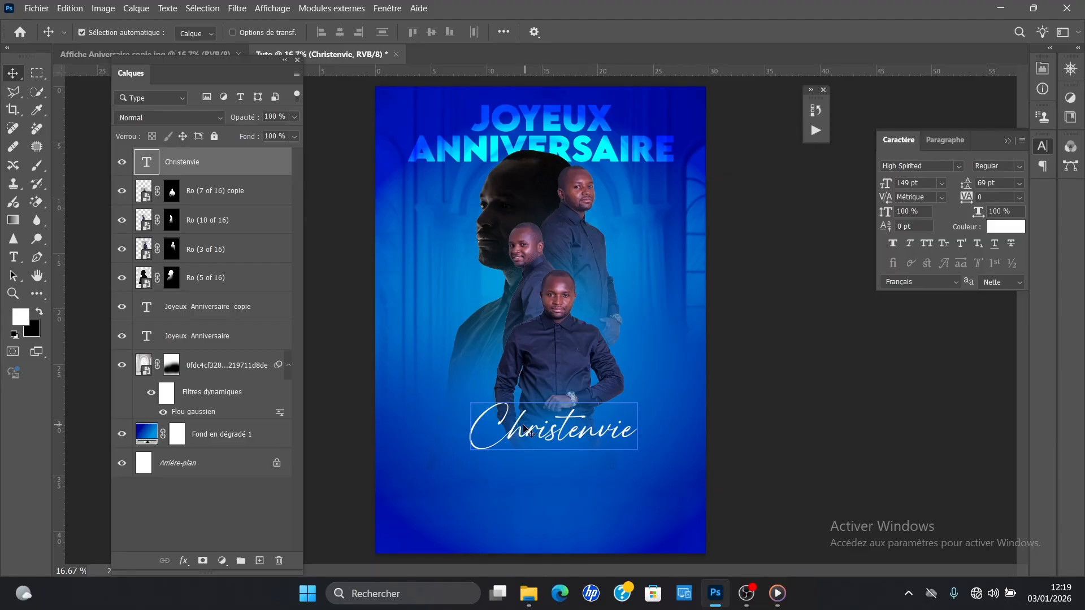
Step: Scale the name text up proportionally to about 127% and shift it slightly right so it sits centred across the front portrait
key(ctrl+t)
drag(469, 391, 428, 374)
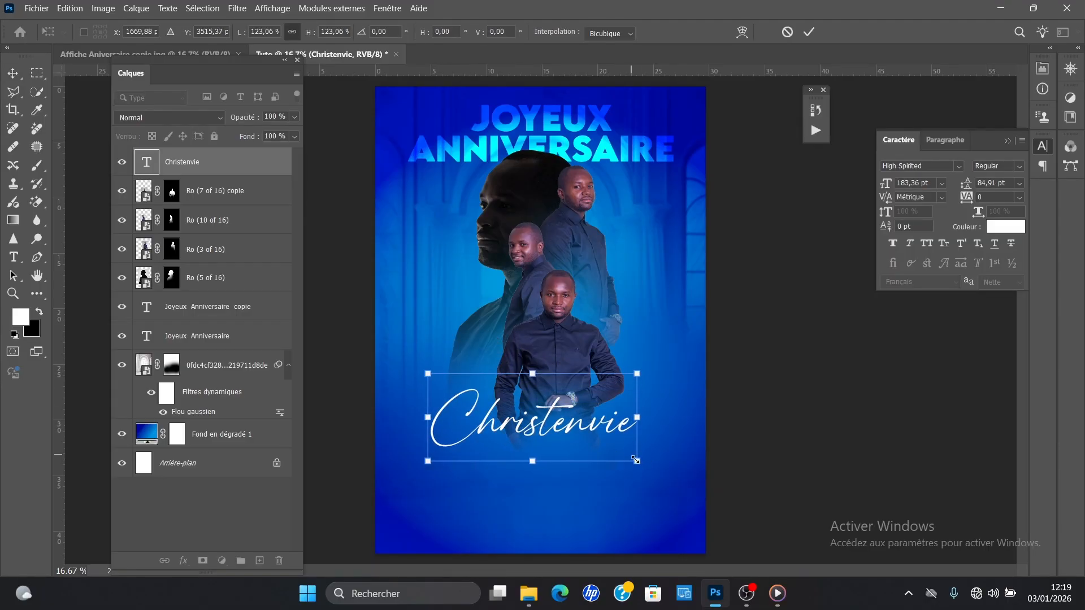
drag(639, 463, 645, 465)
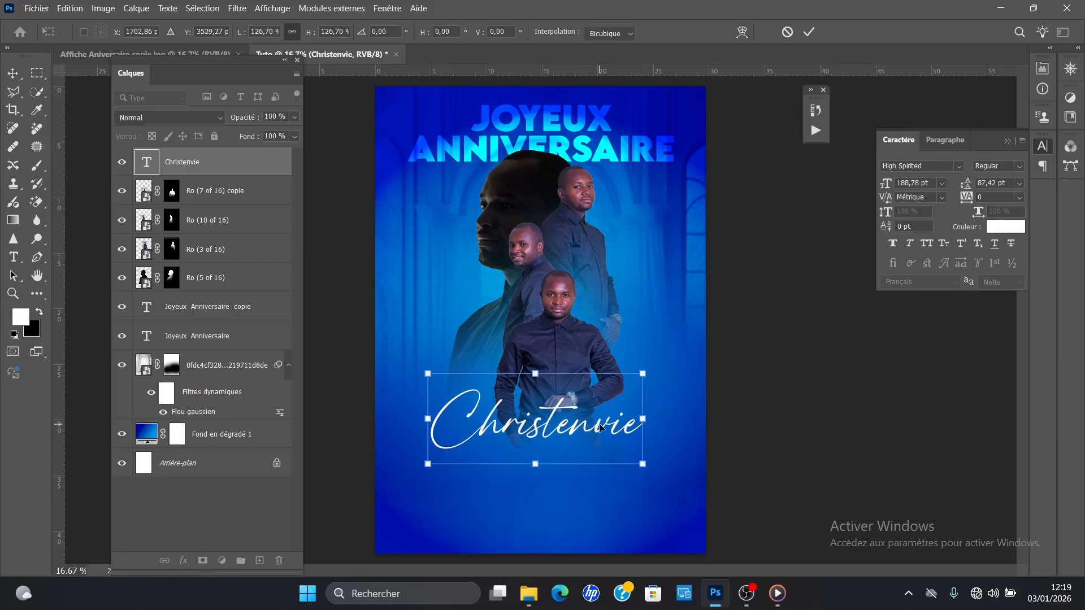
key(Return)
drag(556, 430, 561, 429)
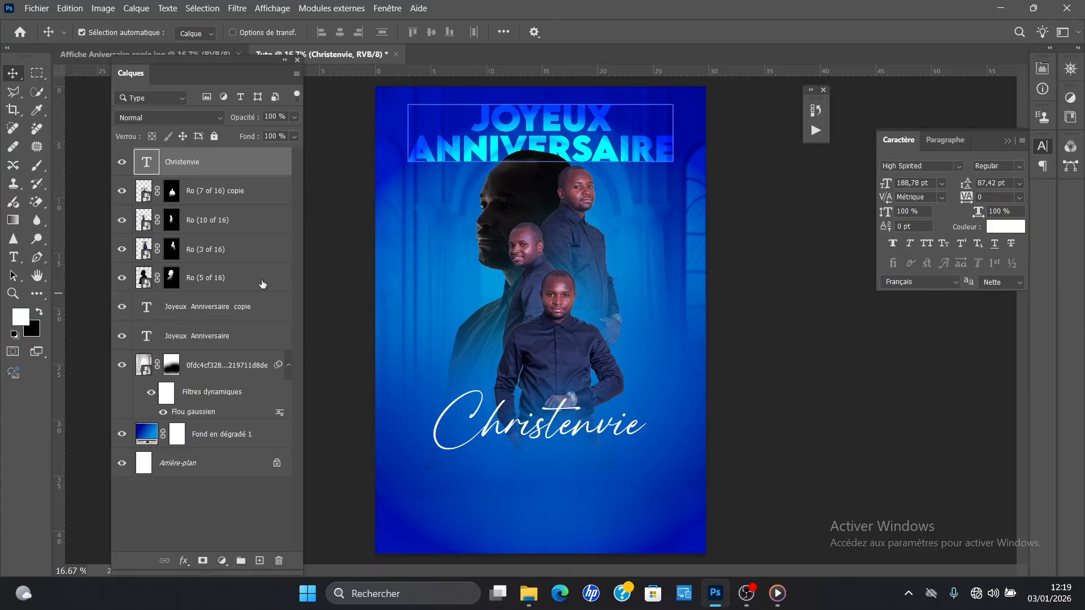
Step: Change the name text's colour to light cyan 99ffff, limiting the colour choice to web colours
click(995, 228)
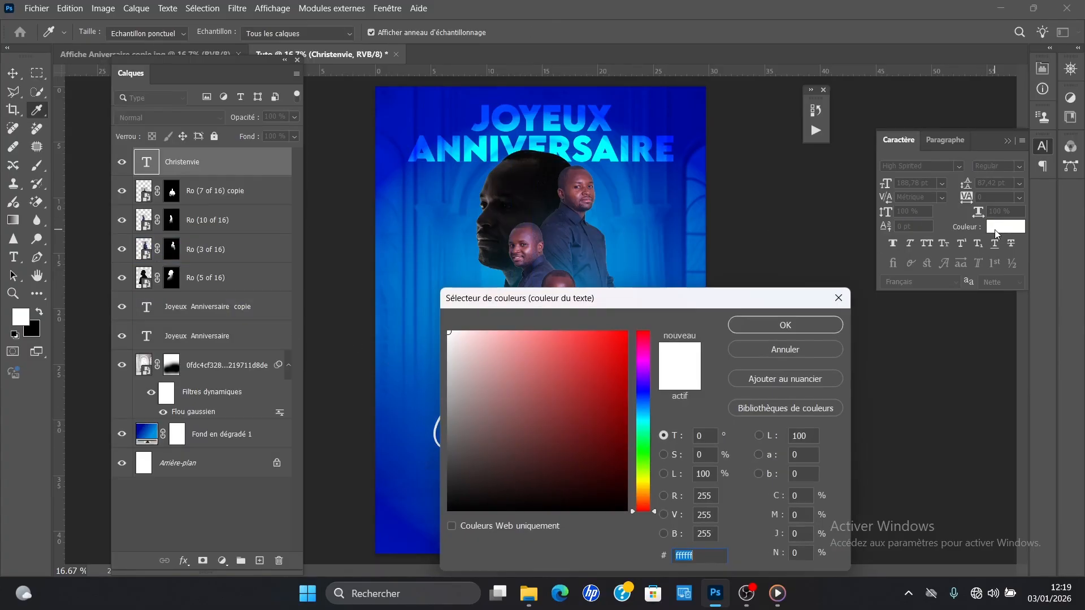
drag(737, 303, 939, 96)
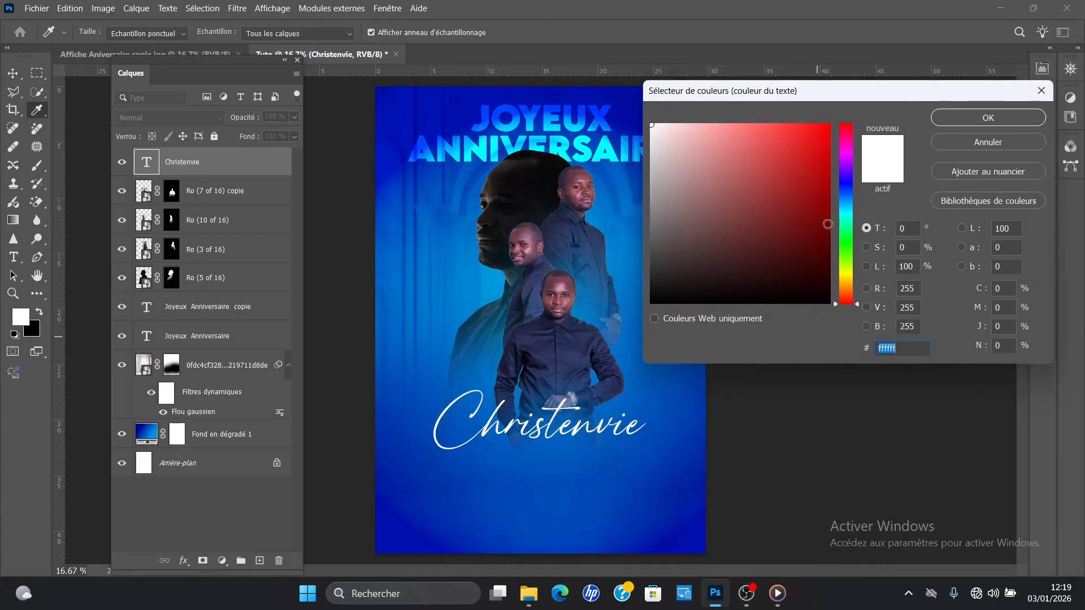
click(736, 315)
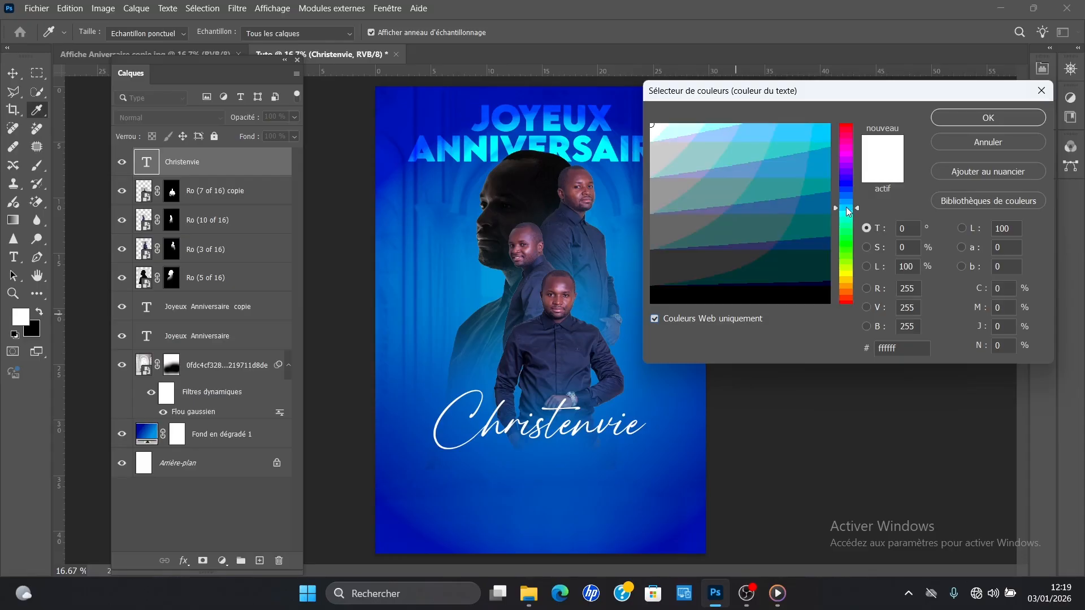
click(682, 127)
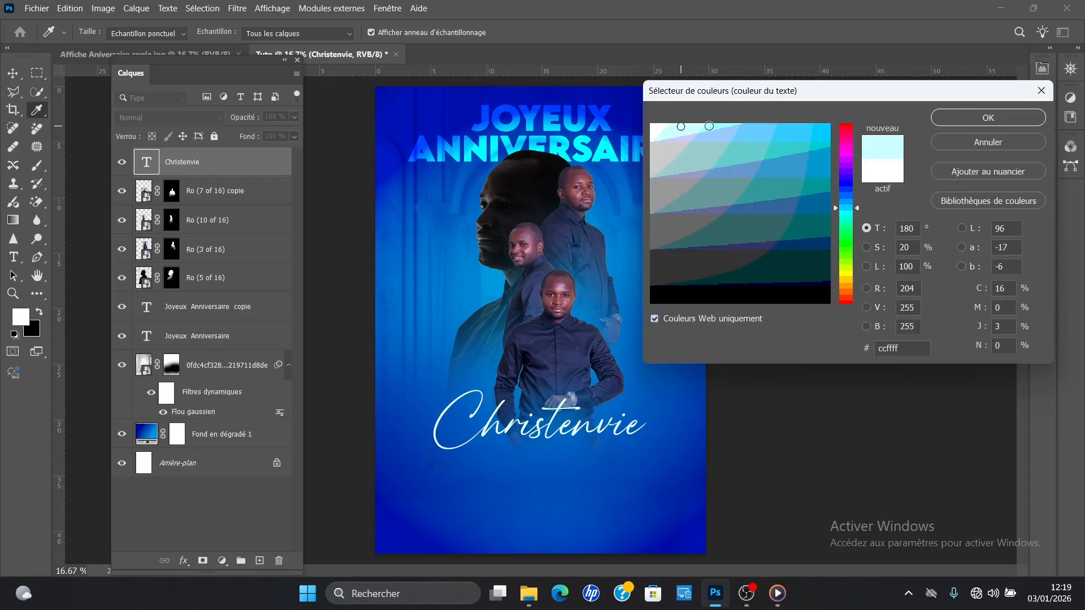
click(714, 124)
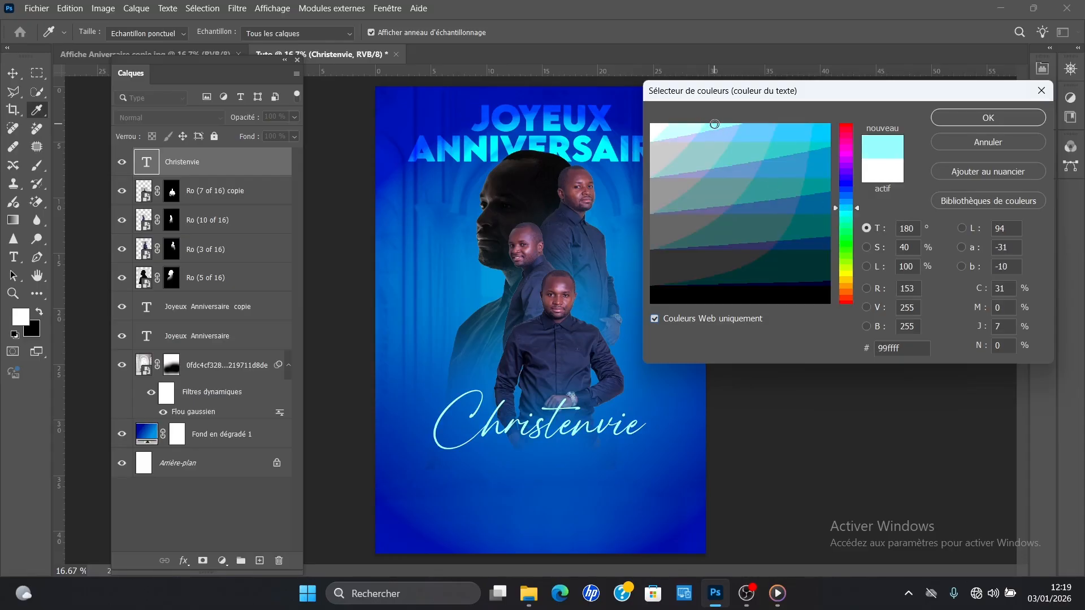
click(966, 116)
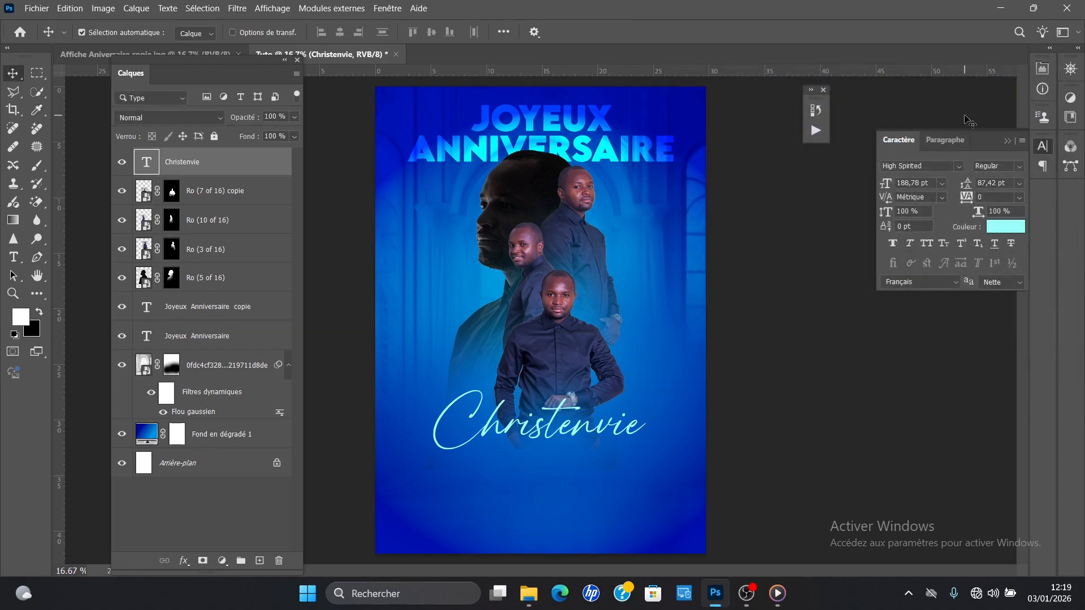
click(1000, 235)
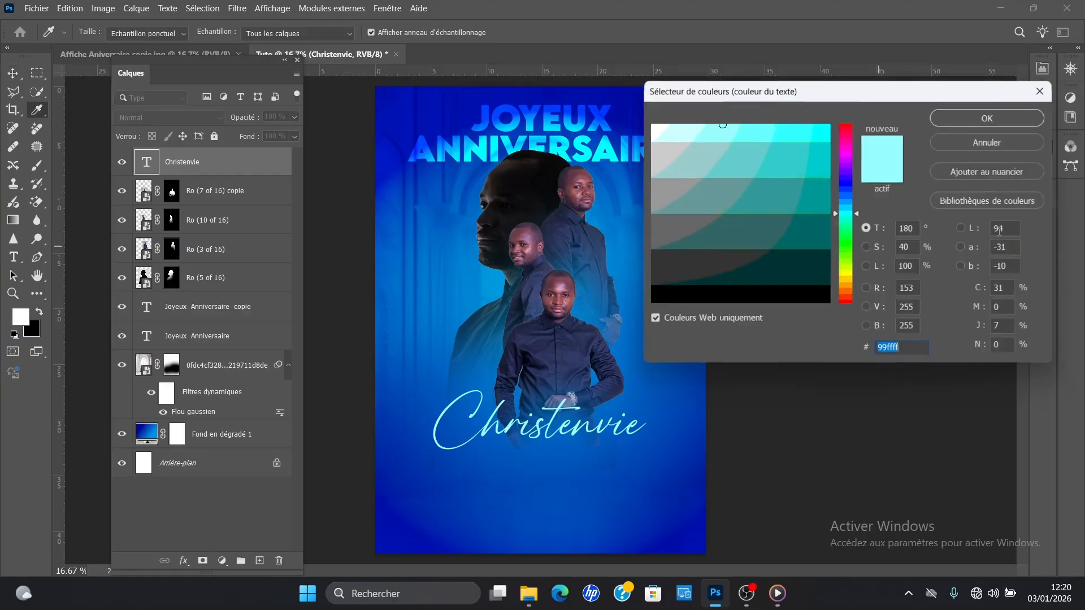
click(849, 210)
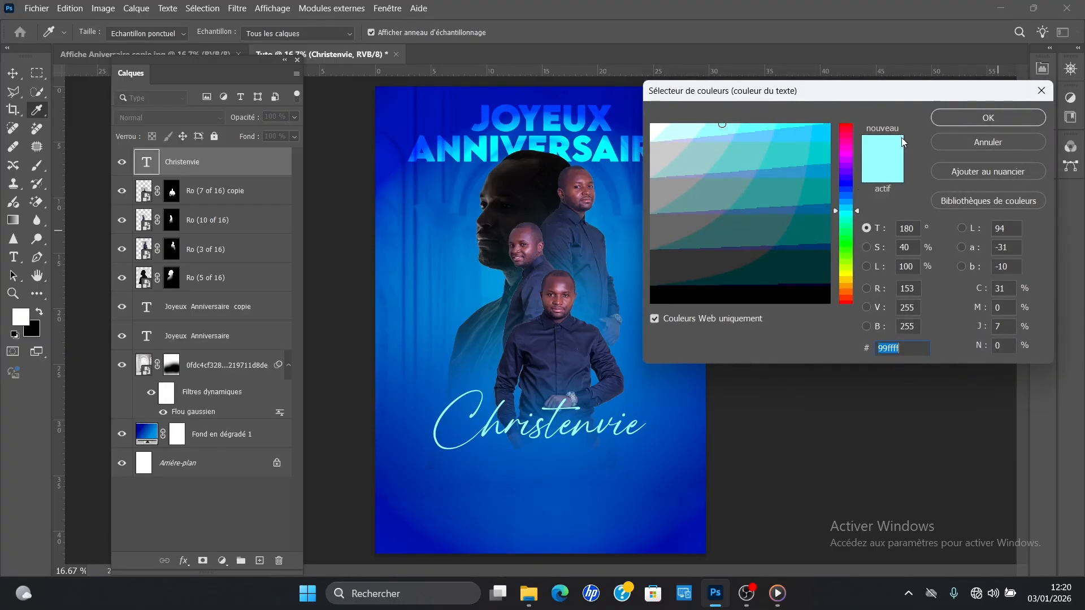
click(954, 116)
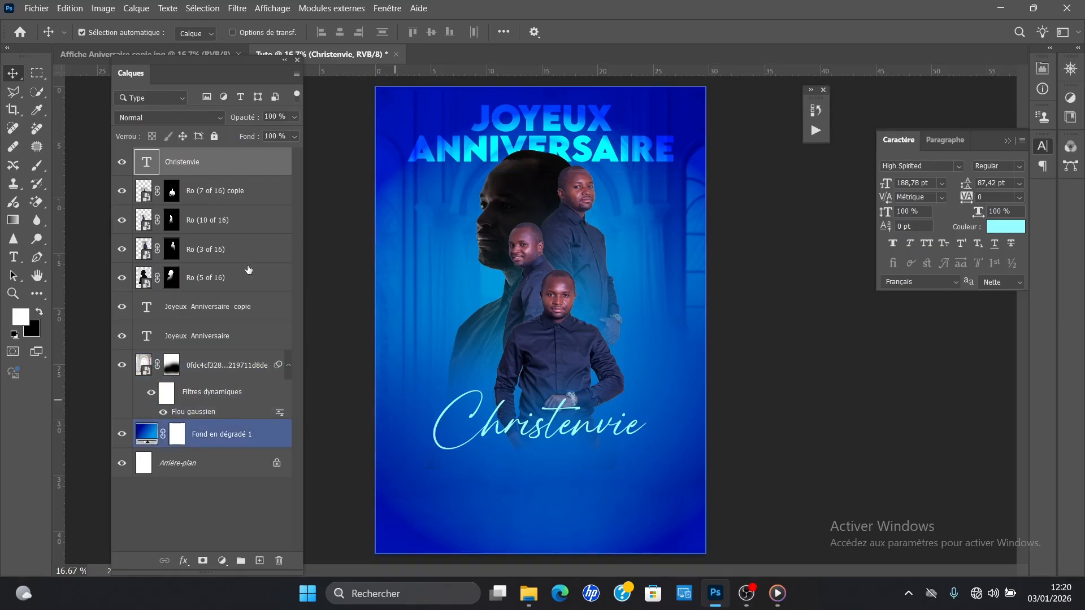
Step: Add a Biseautage & estampage (Bevel & Emboss) effect to the name text layer
double_click(266, 167)
drag(453, 201, 554, 42)
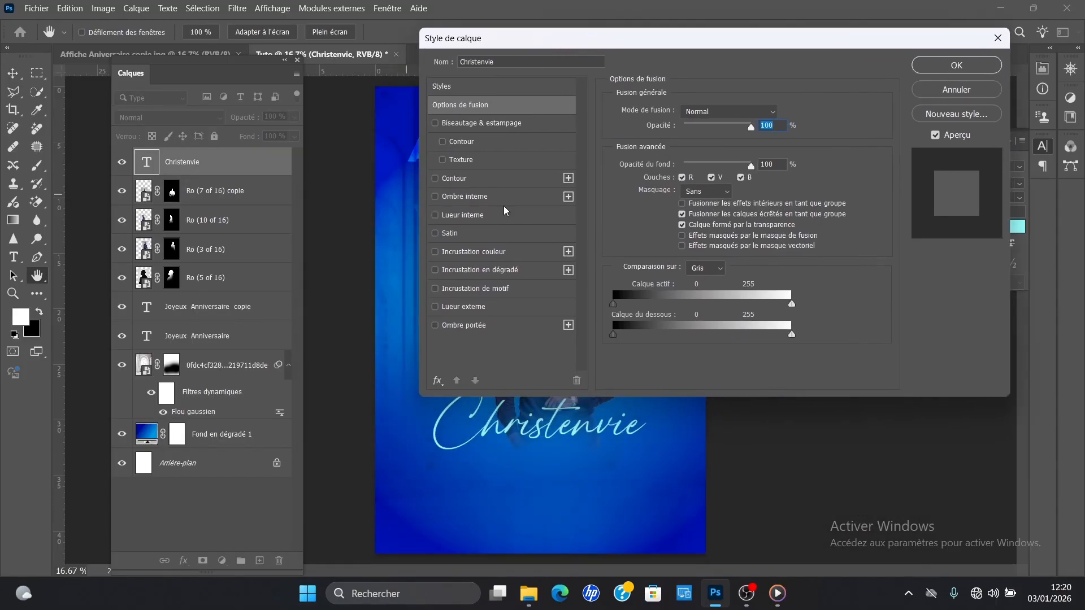
click(471, 124)
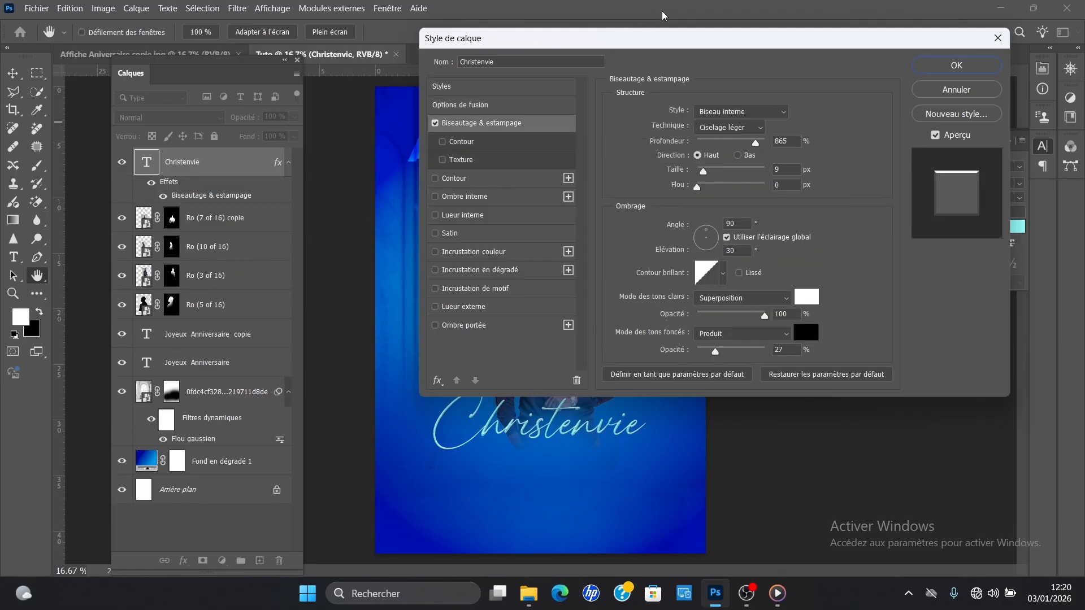
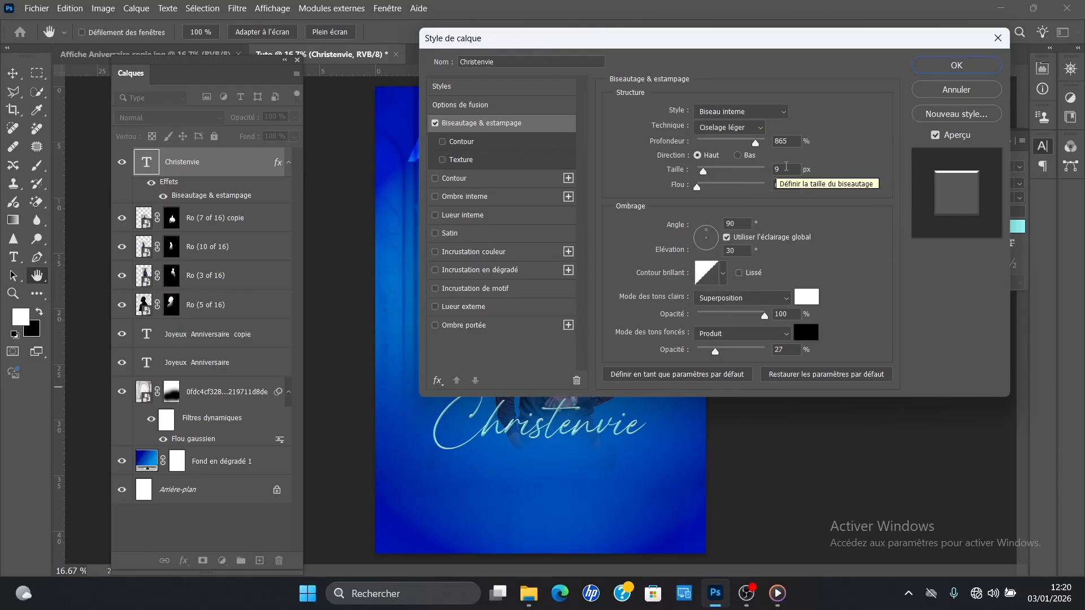
Step: Set the bevel size (Taille) of the name text to 10 px and apply the layer style
drag(790, 168, 765, 169)
text(10)
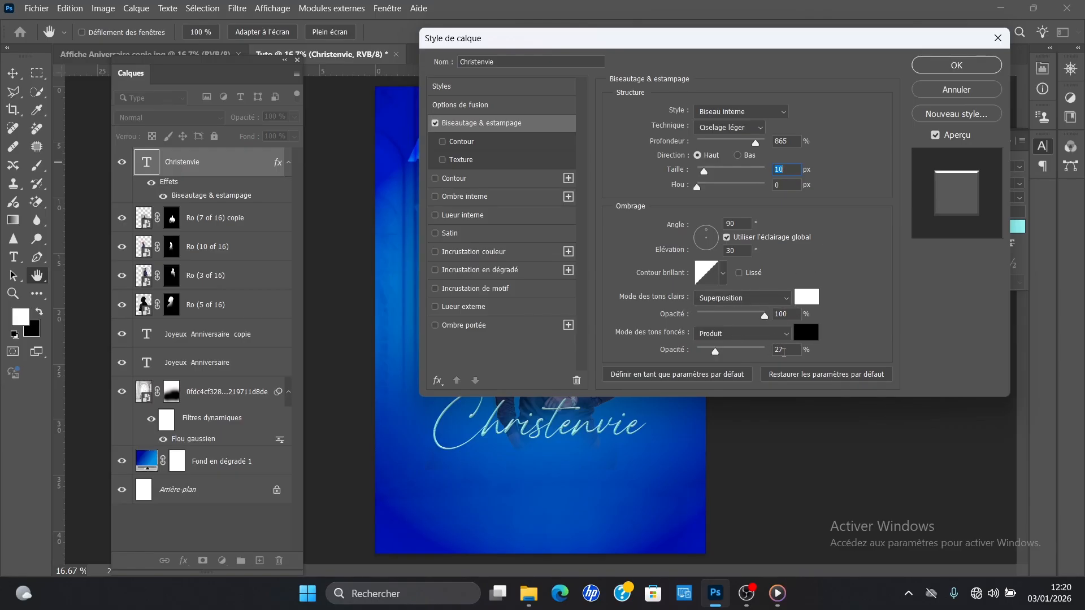
drag(714, 353, 739, 360)
key(ctrl+z)
click(927, 68)
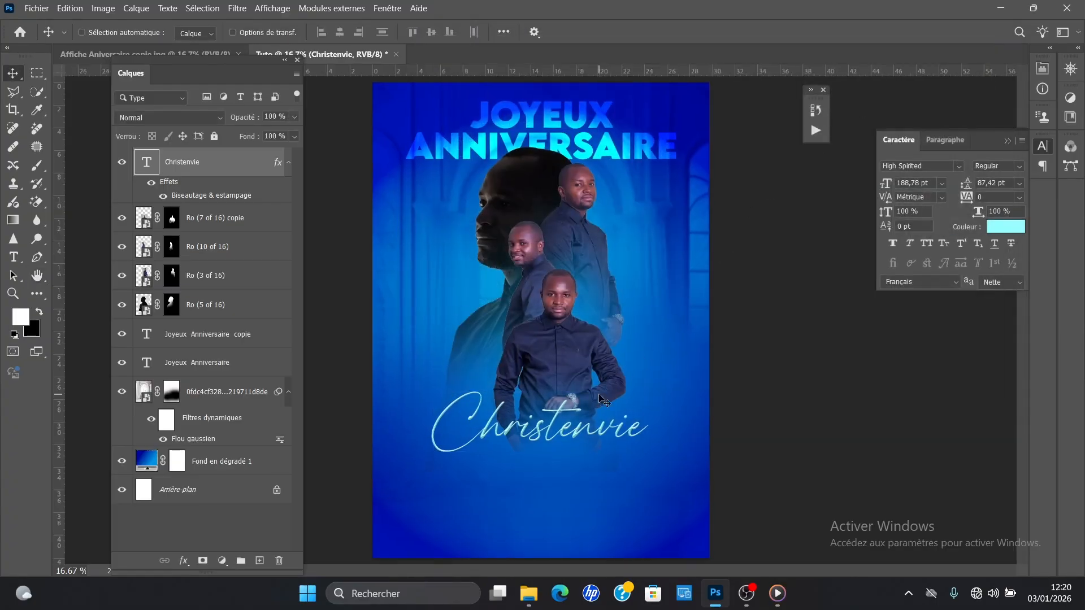
Step: Examine the bevel on the name's script lettering up close and within the whole poster
key(ctrl+plus)
key(ctrl+plus)
key(ctrl+plus)
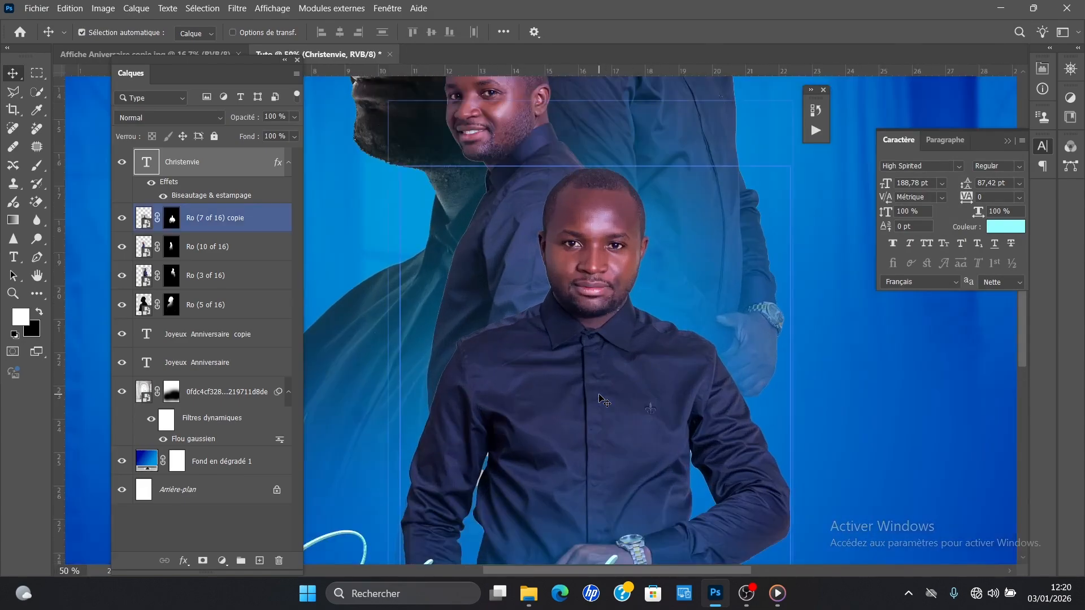
scroll(616, 407, down, 3)
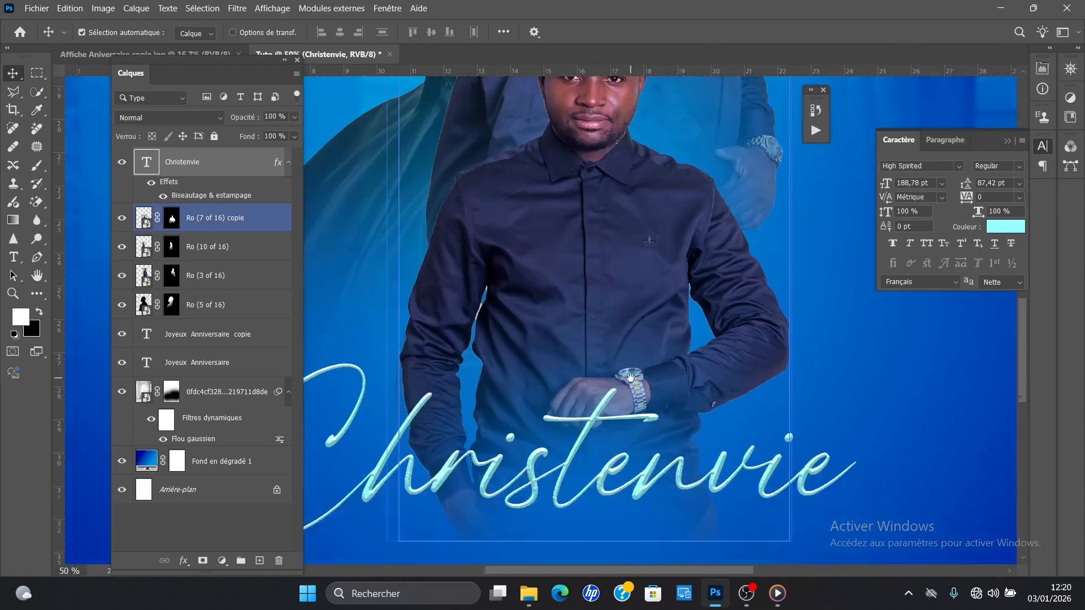
scroll(630, 377, down, 2)
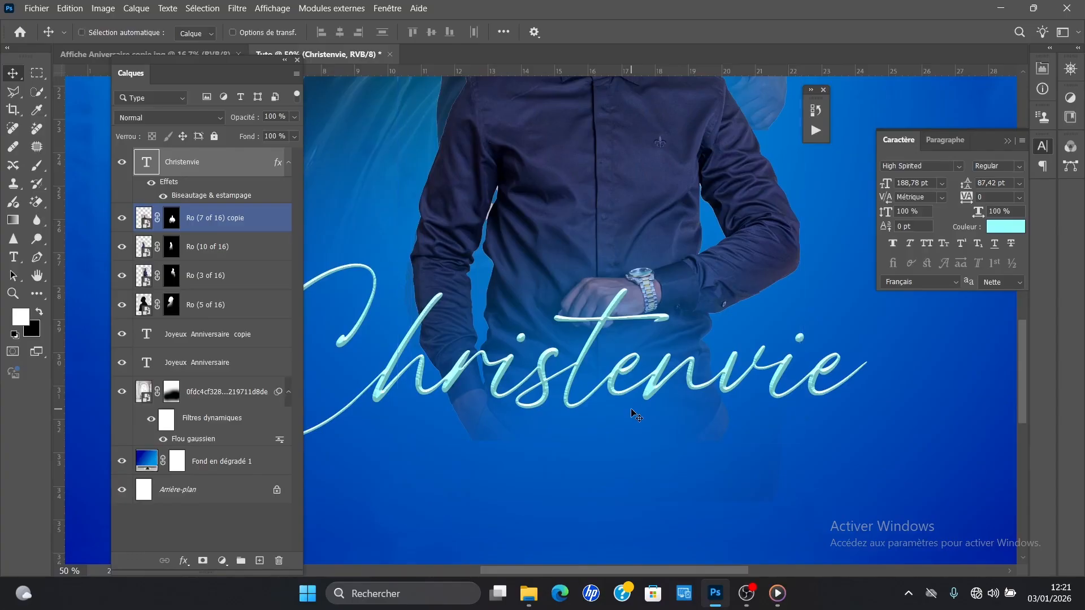
key(ctrl+plus)
key(ctrl+plus)
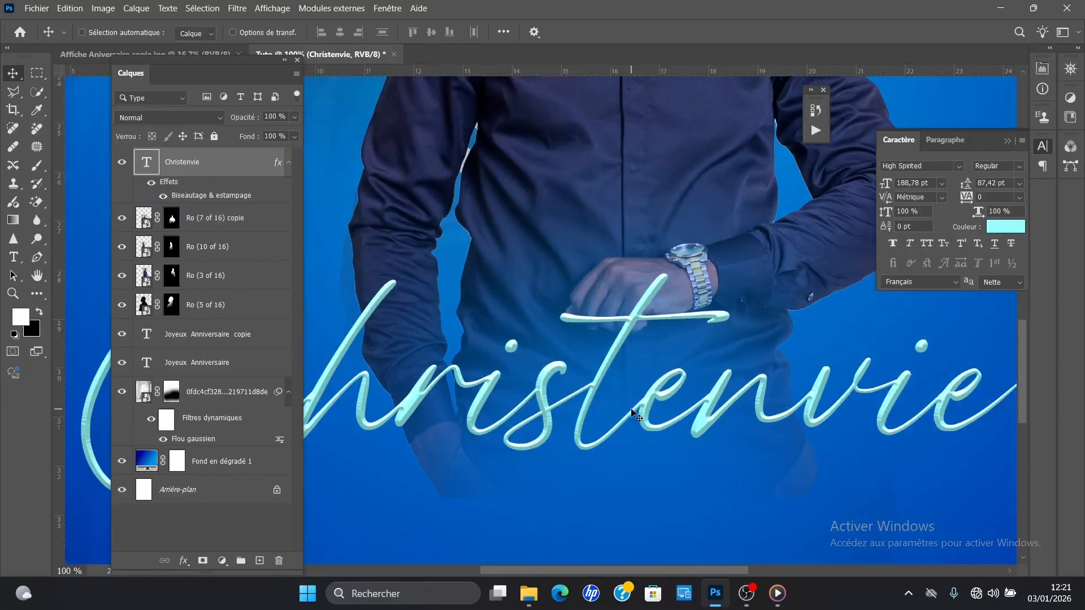
key(ctrl+minus)
key(ctrl+plus)
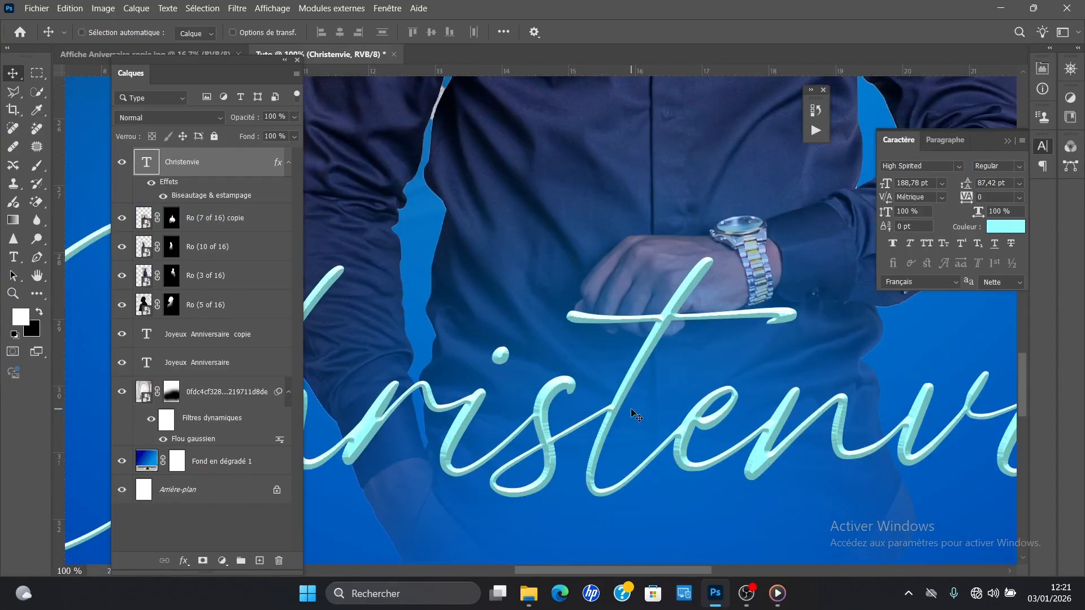
key(ctrl+minus)
key(ctrl+minus)
key(ctrl+minus)
key(ctrl+minus)
key(ctrl+minus)
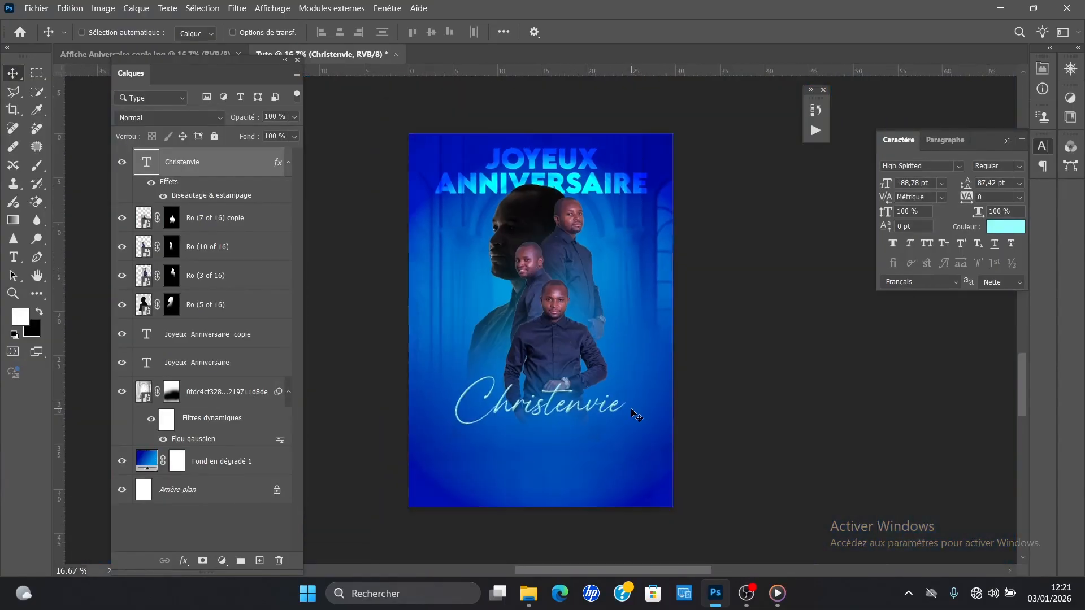
key(ctrl+plus)
Step: Check the reference poster and add the celebrant's surname in capitals as a new text line below the first name
key(t)
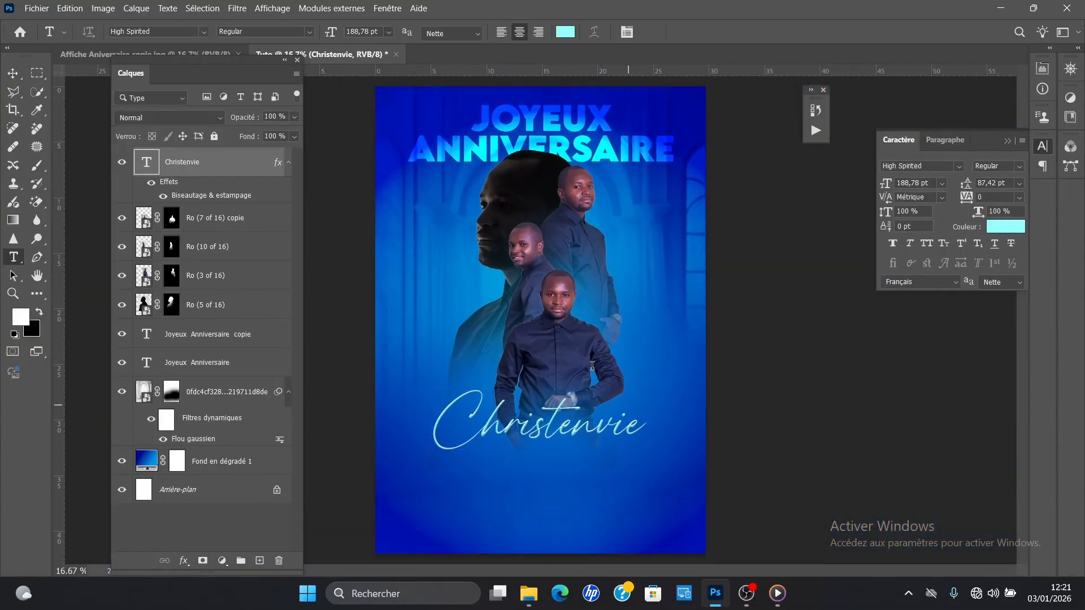
click(194, 50)
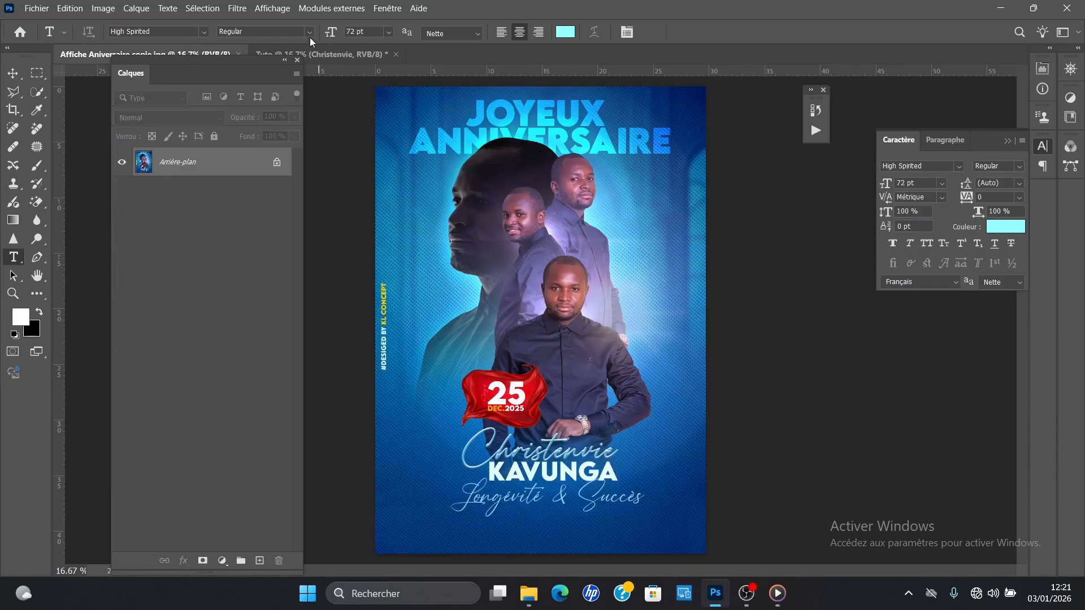
click(317, 56)
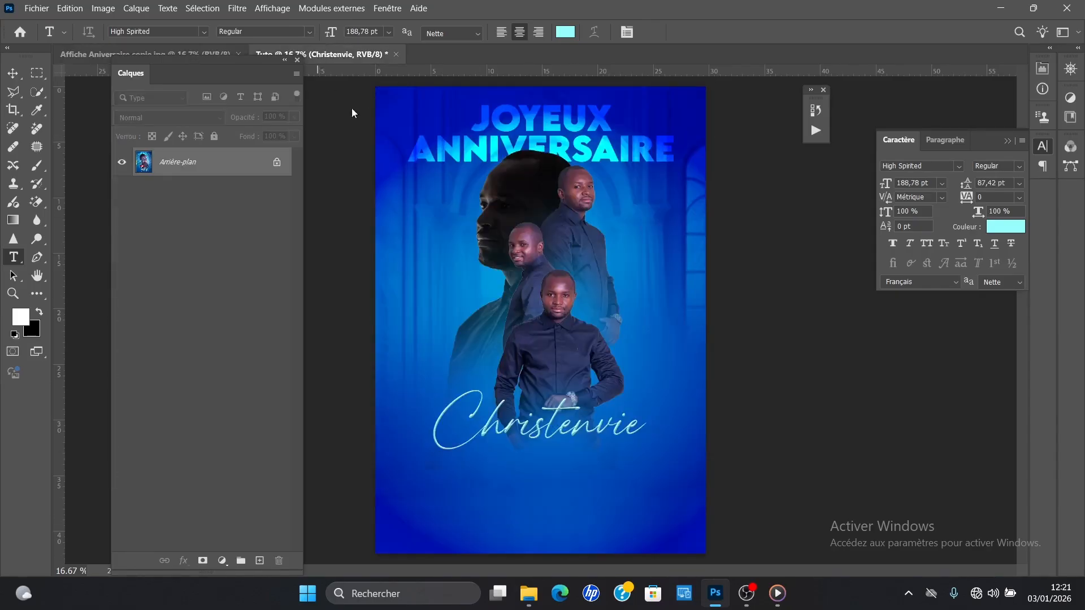
click(464, 481)
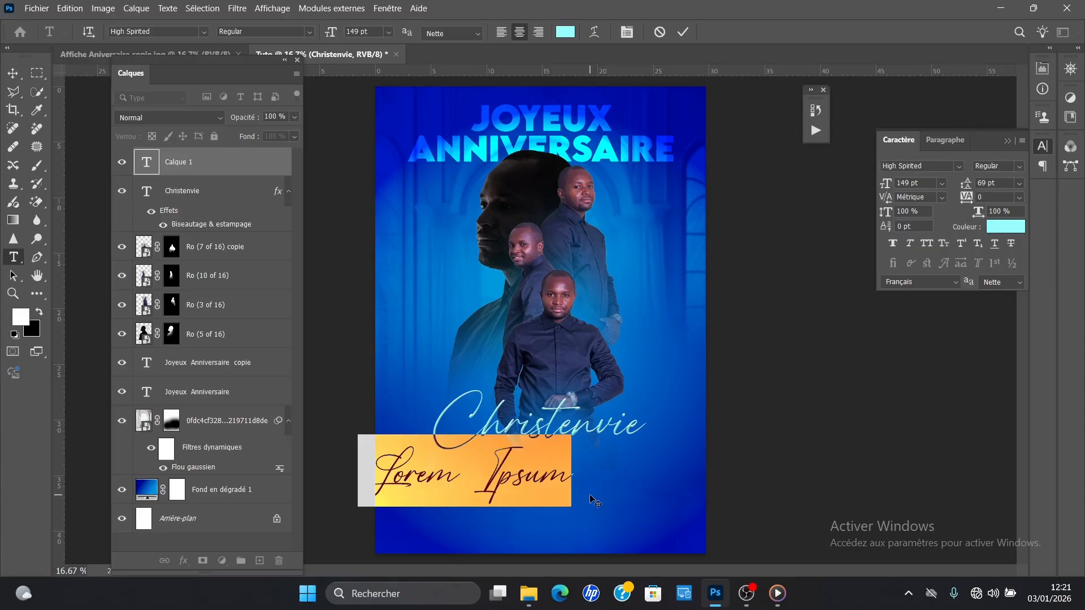
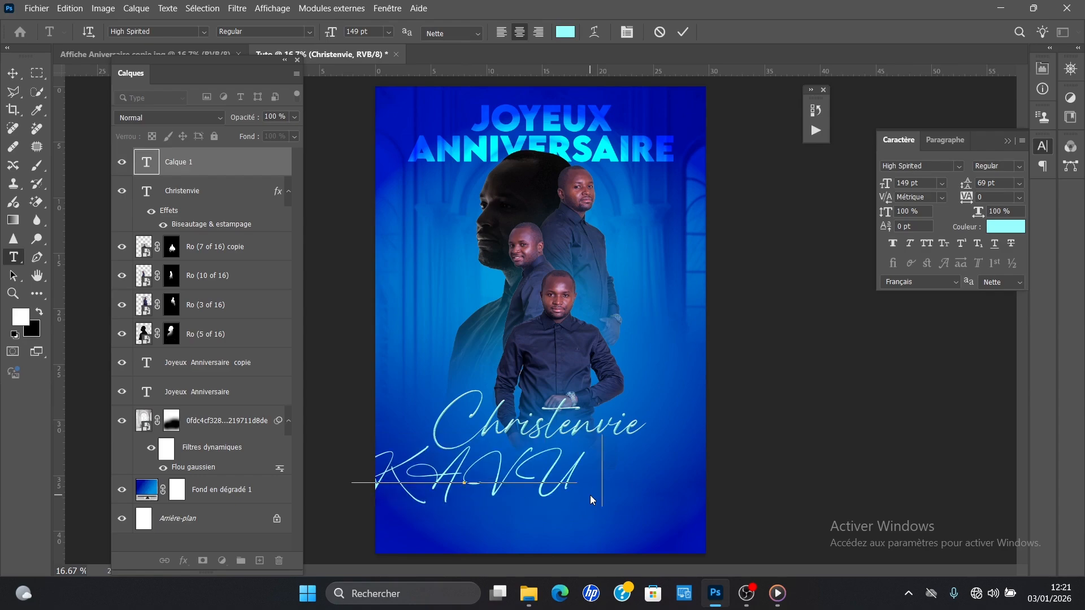
Step: Format the whole surname text in LEMON MILK Bold at 80 pt
key(ctrl+a)
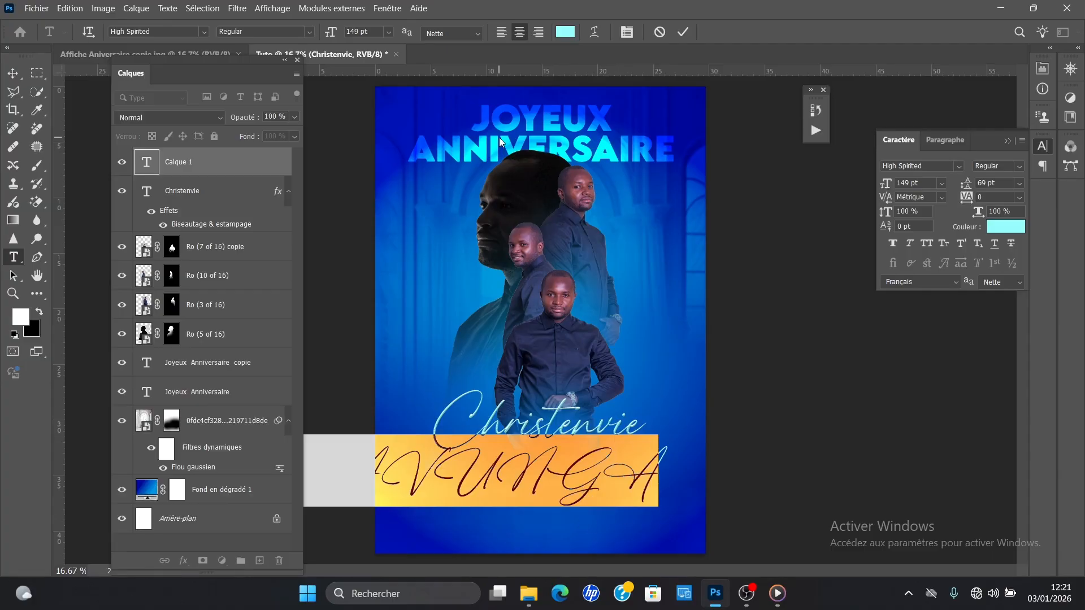
click(958, 165)
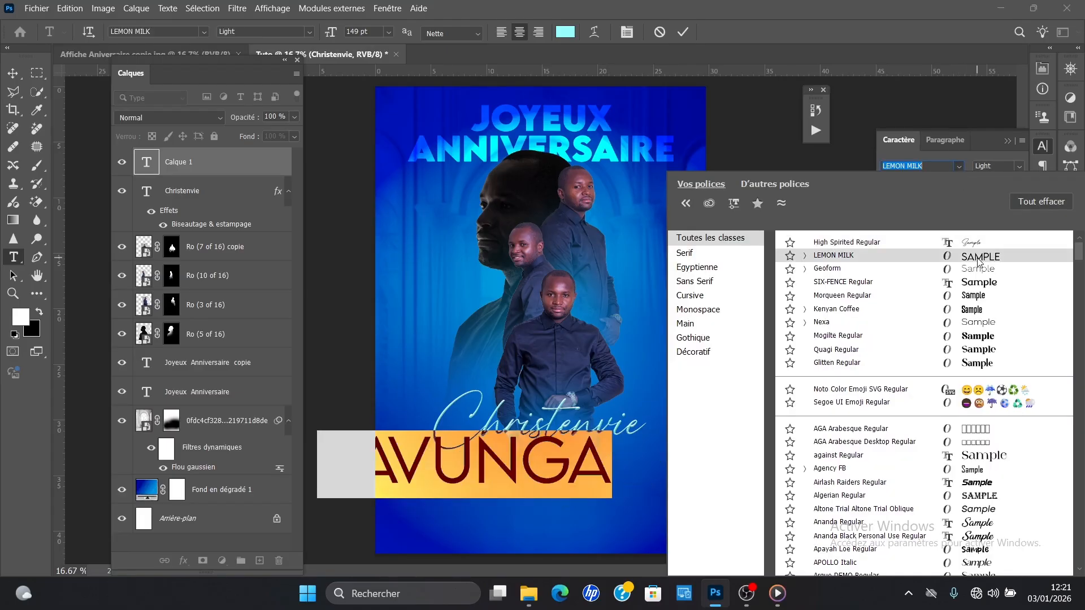
click(934, 257)
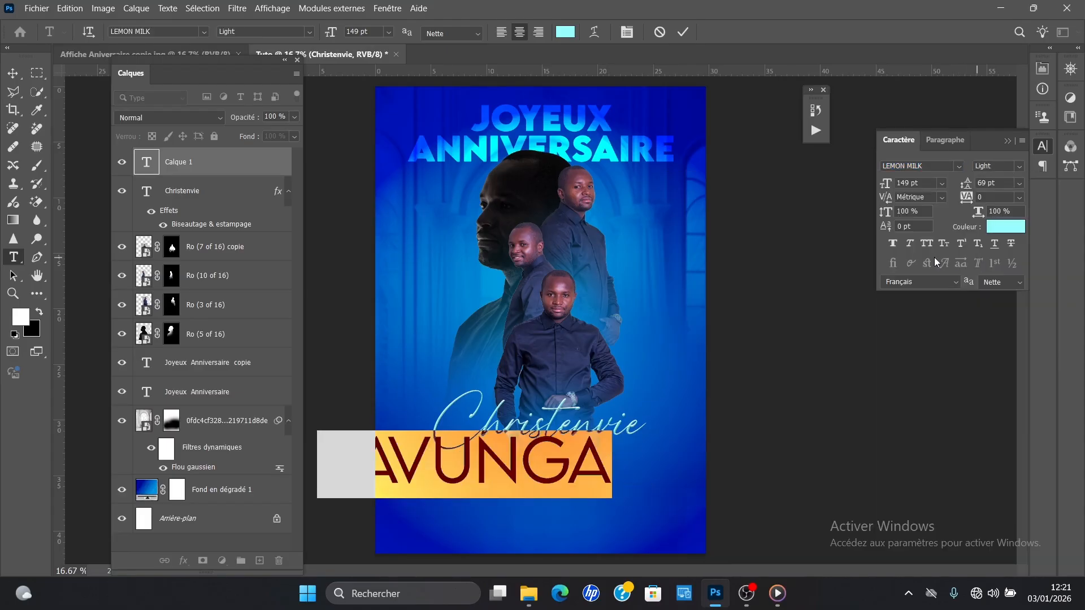
click(927, 183)
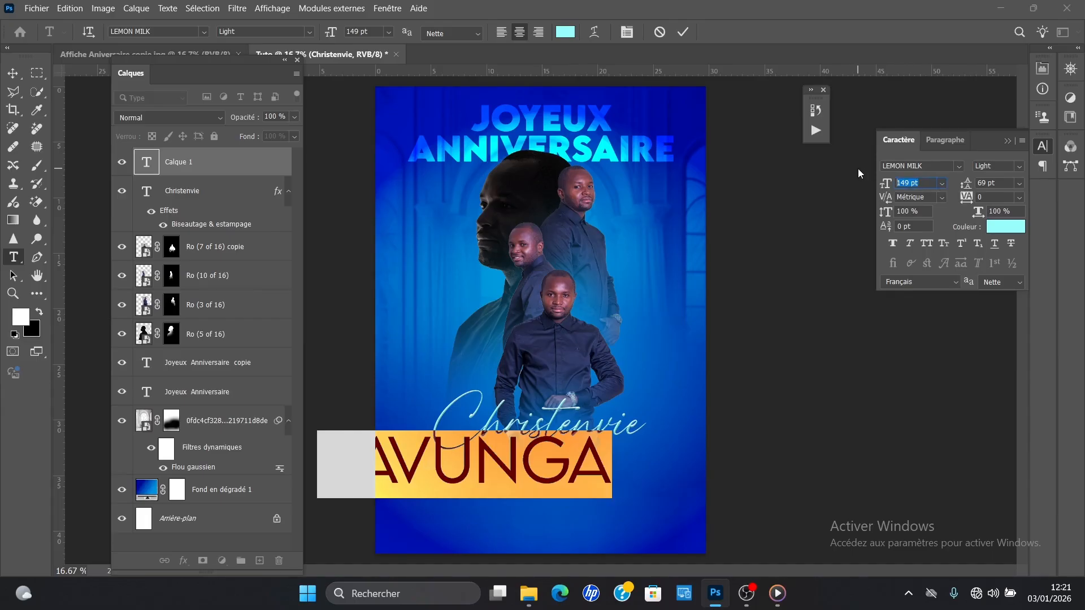
click(942, 183)
click(930, 383)
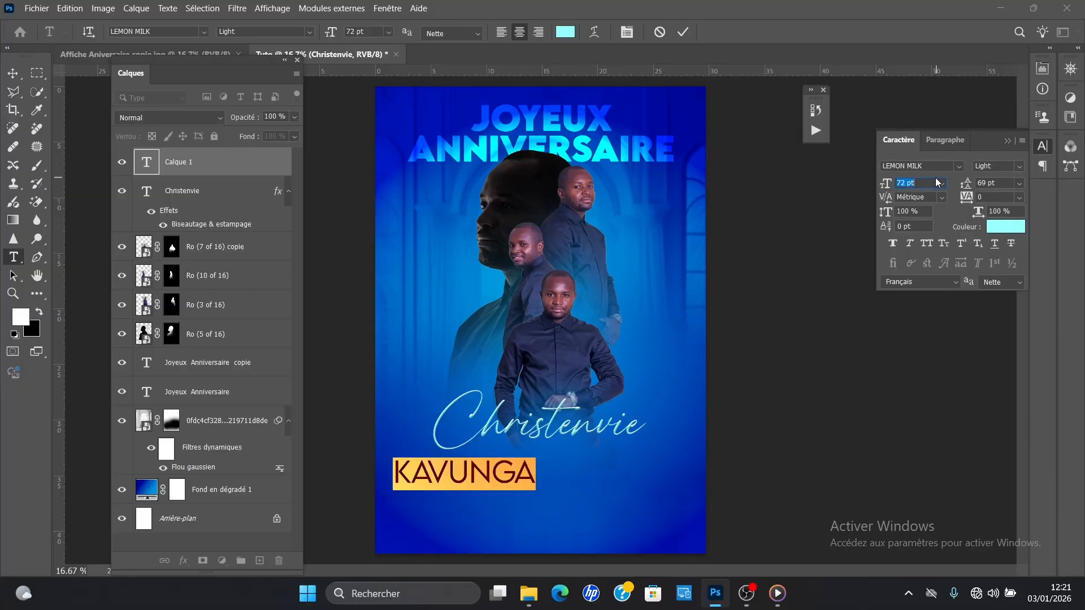
text(80)
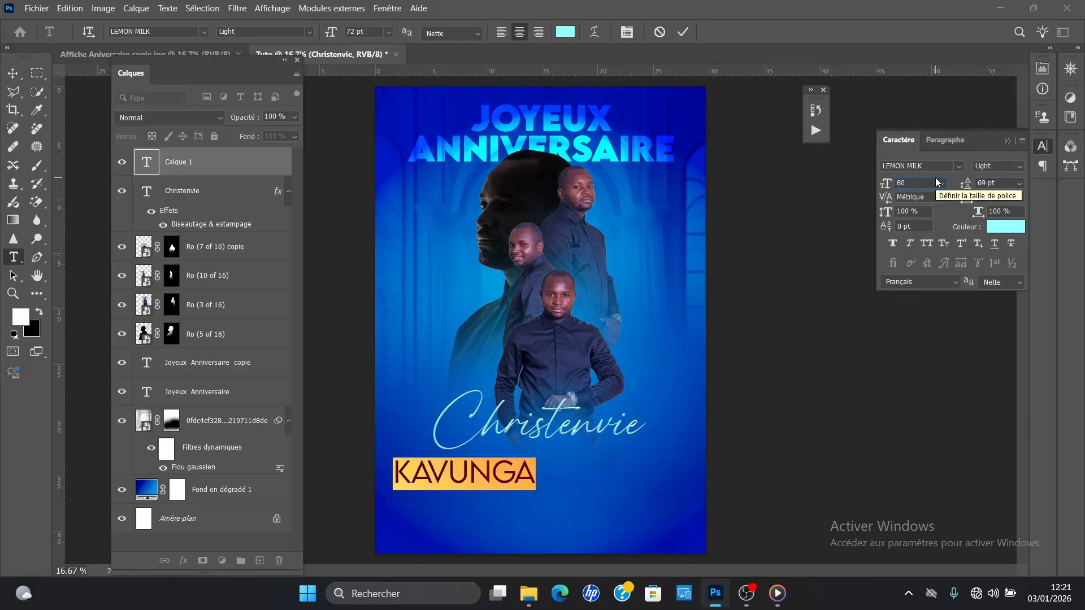
key(Return)
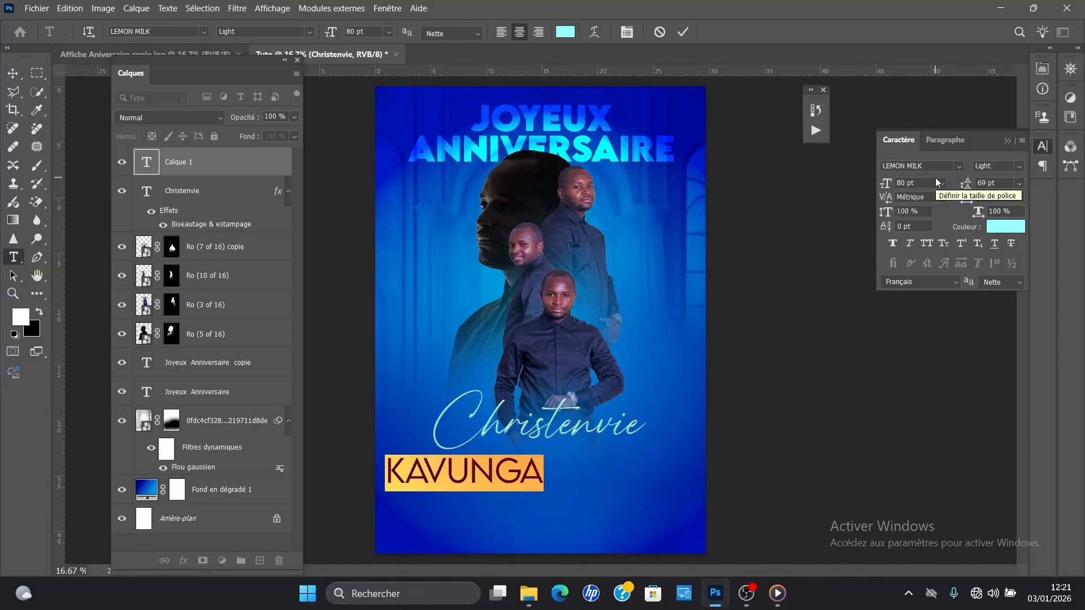
click(1020, 166)
click(994, 200)
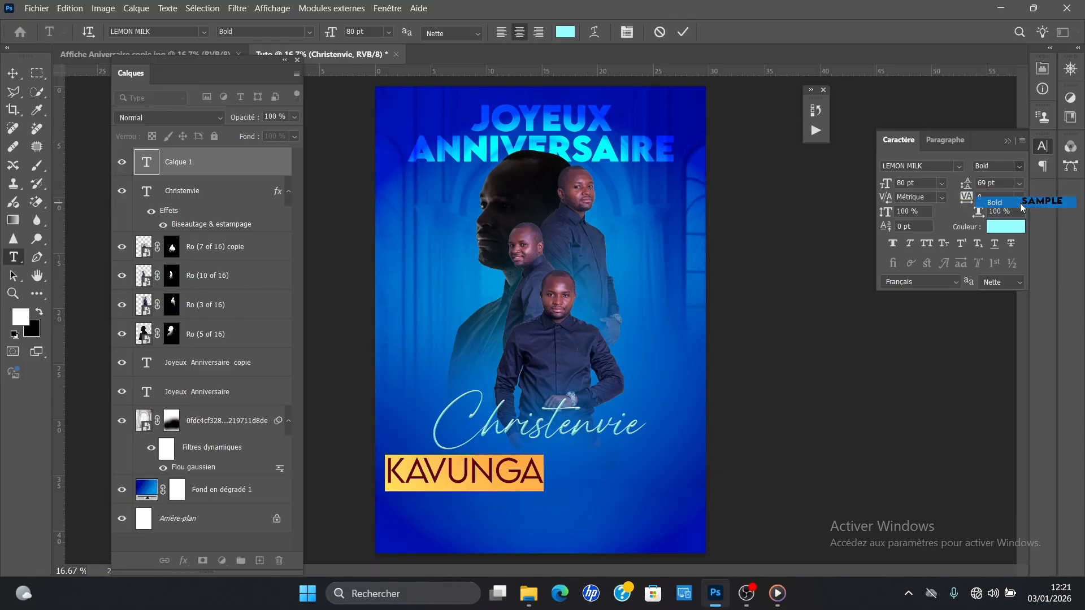
Step: Move the surname directly beneath the script-style first name and nudge it slightly left
click(12, 74)
drag(471, 471, 552, 461)
key(ctrl+t)
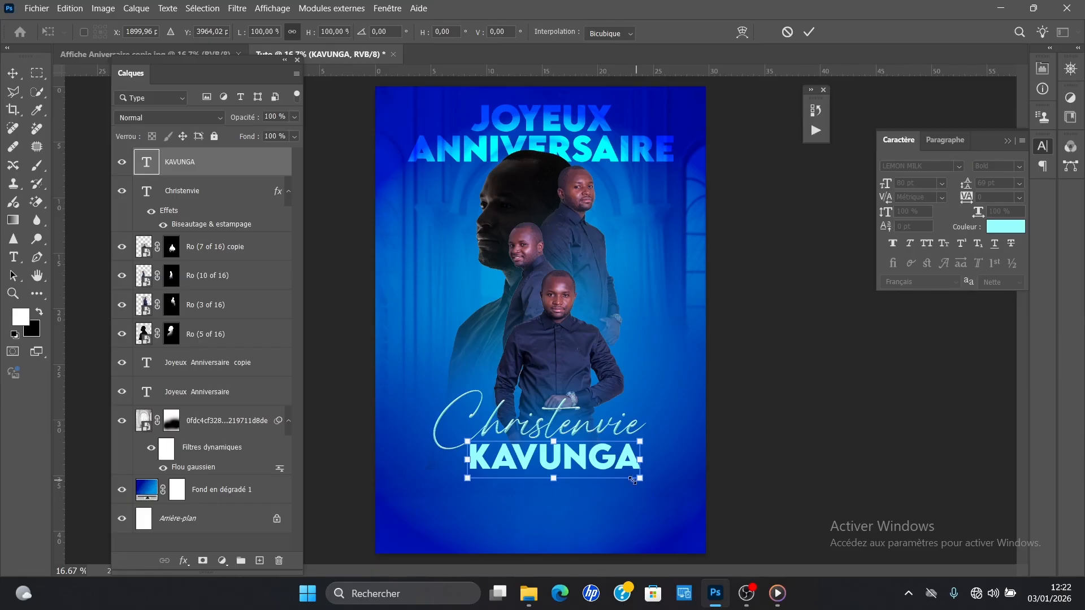
key(Return)
key(Left)
key(Left)
key(Left)
key(Left)
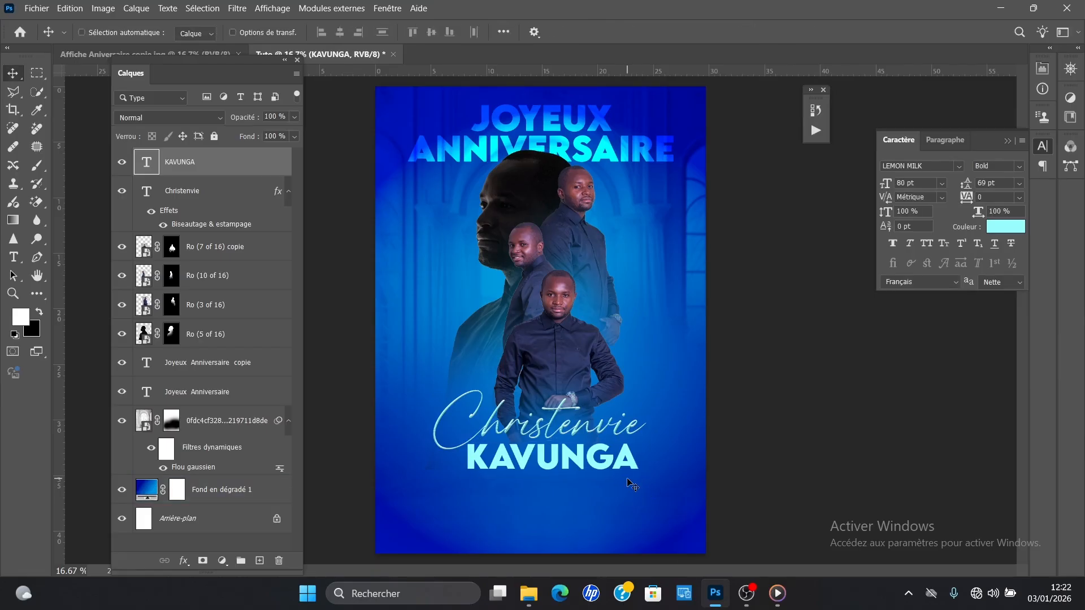
key(Left)
Step: Duplicate the script-style first name with its bevel effect and place the copy below the surname
key(ctrl)
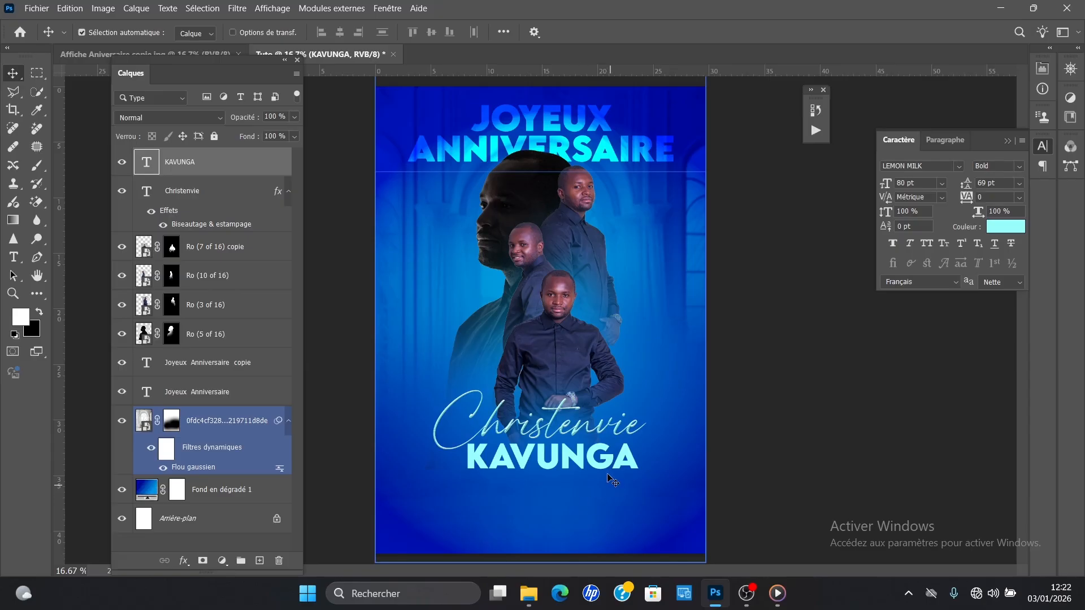
click(575, 433)
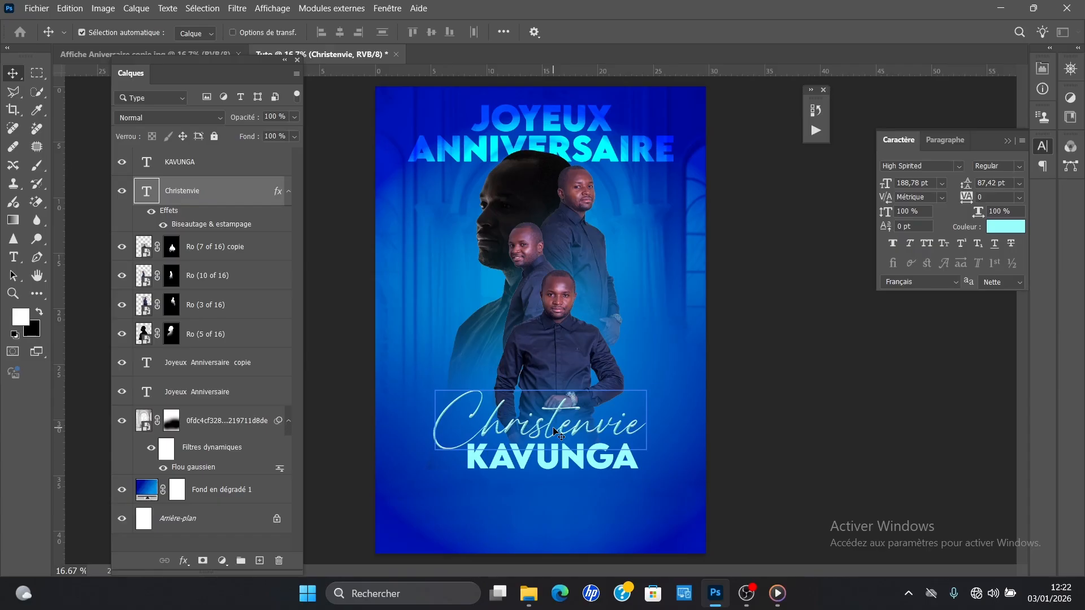
drag(554, 431, 551, 508)
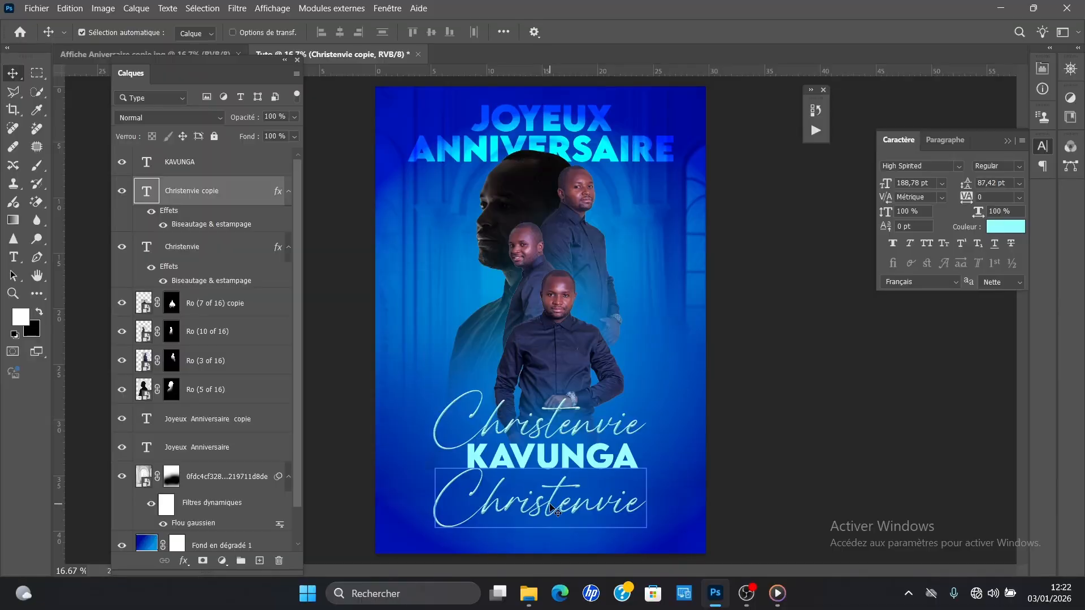
Step: Replace the wording of the duplicated script text with "Longevité et Succès"
key(t)
click(545, 509)
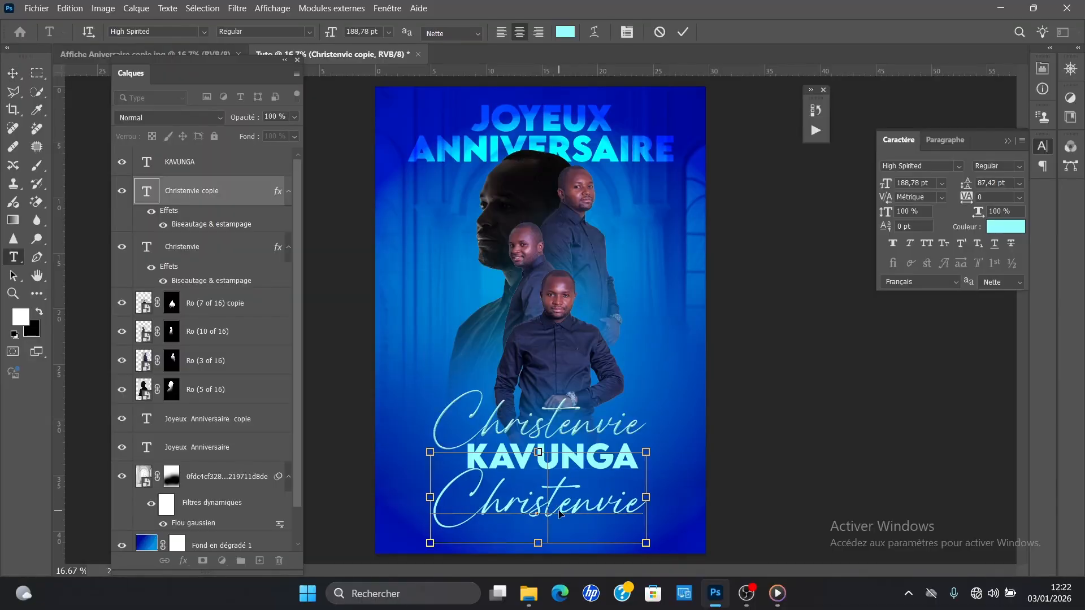
key(ctrl+a)
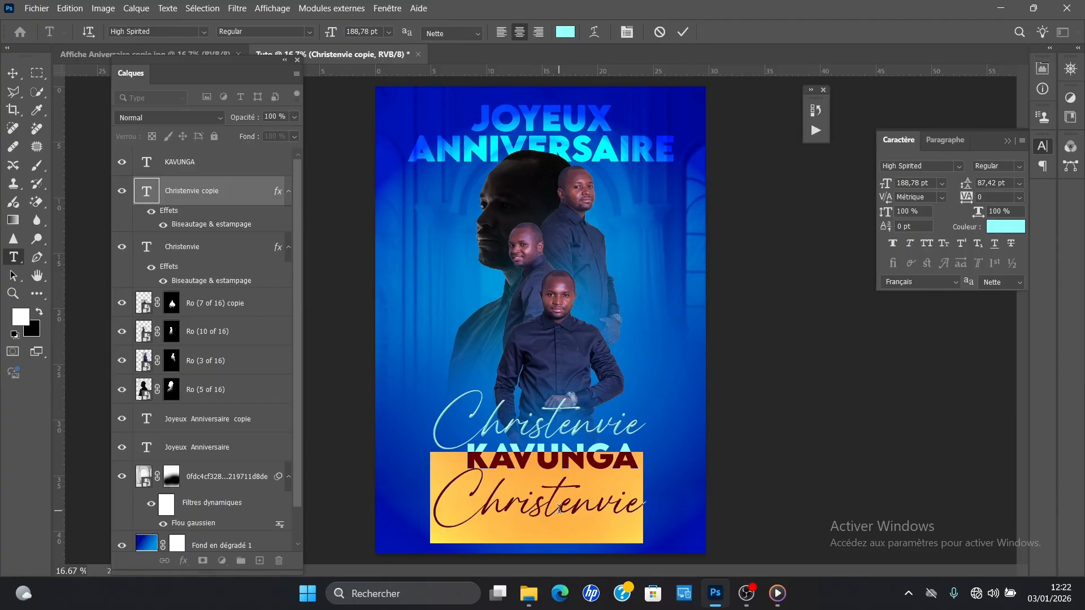
text(Log)
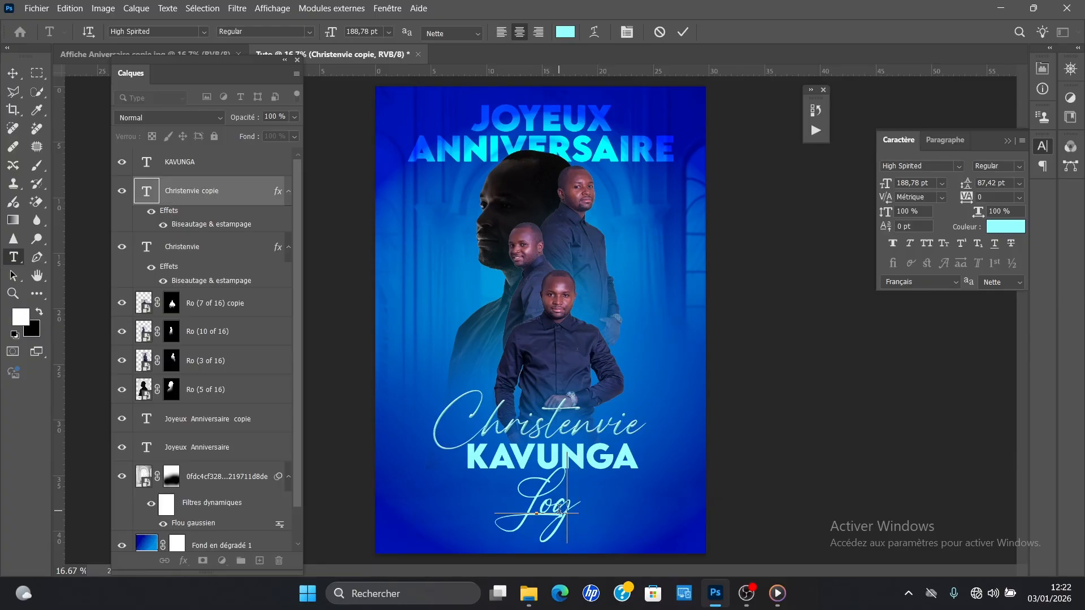
key(BackSpace)
text(nge)
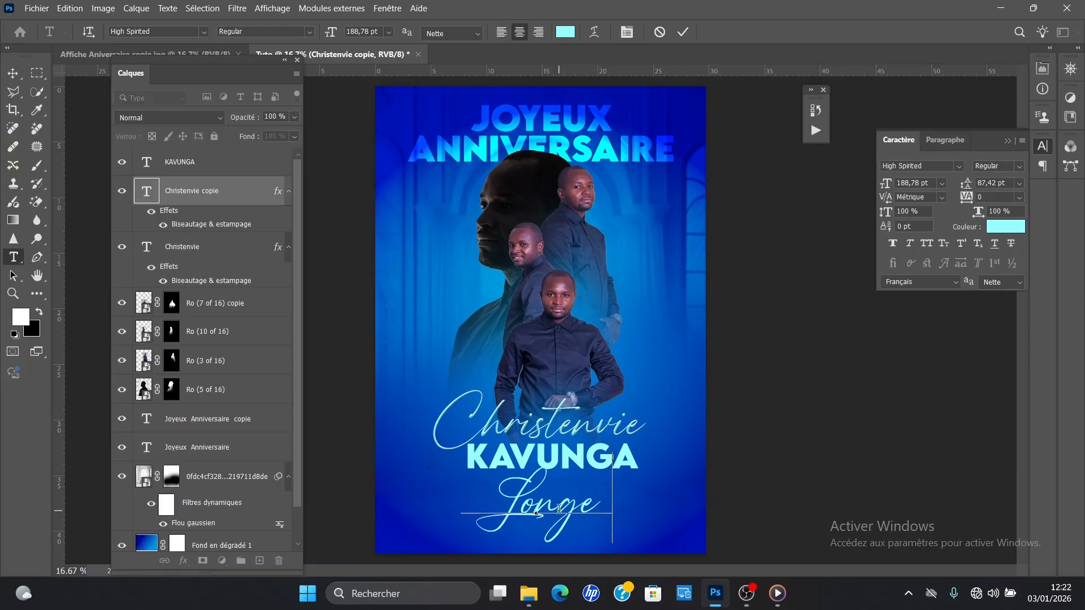
text(vité et Succe)
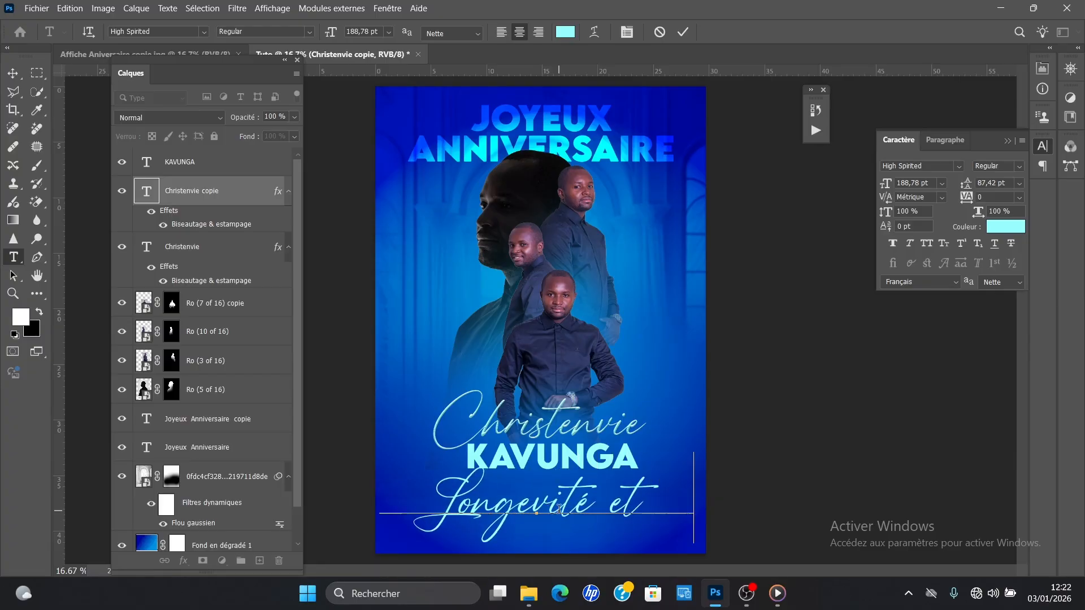
Step: Set the size of the whole "Longevité et Succès" text to 100 pt
key(ctrl+a)
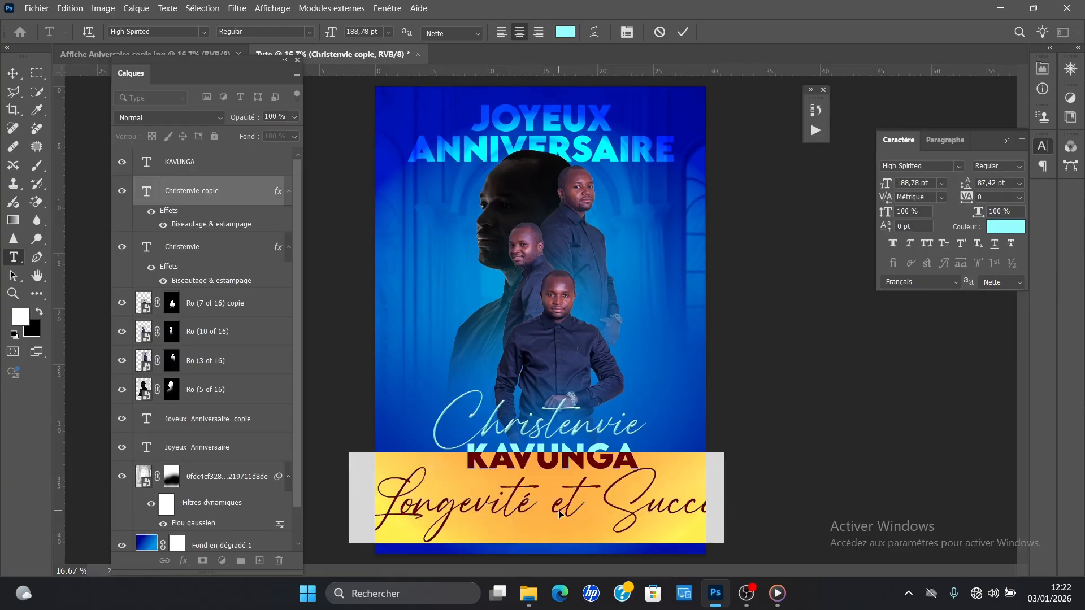
click(389, 32)
click(380, 220)
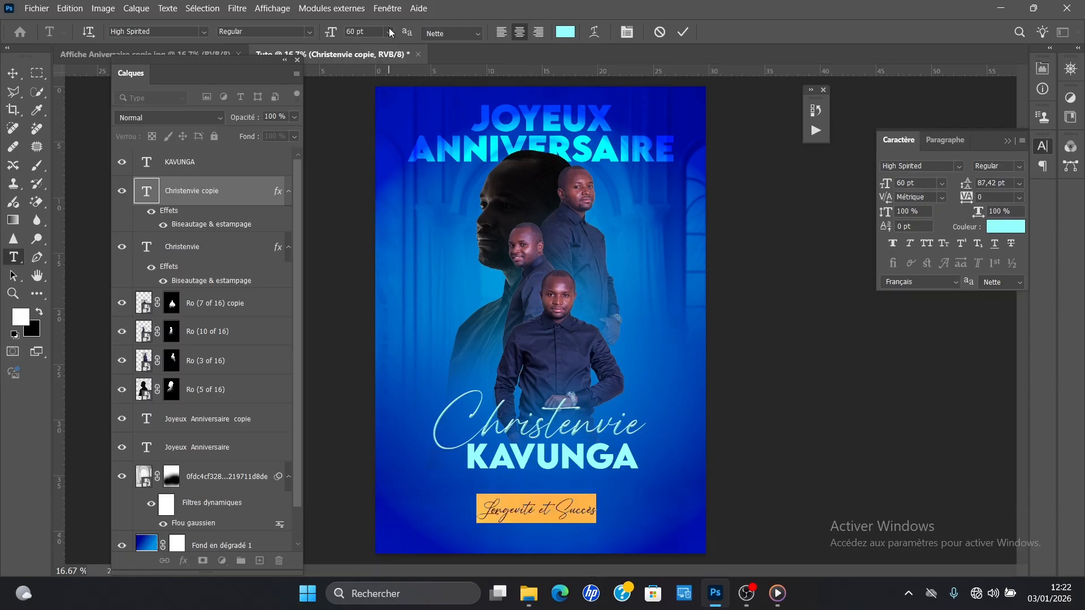
click(389, 32)
click(377, 235)
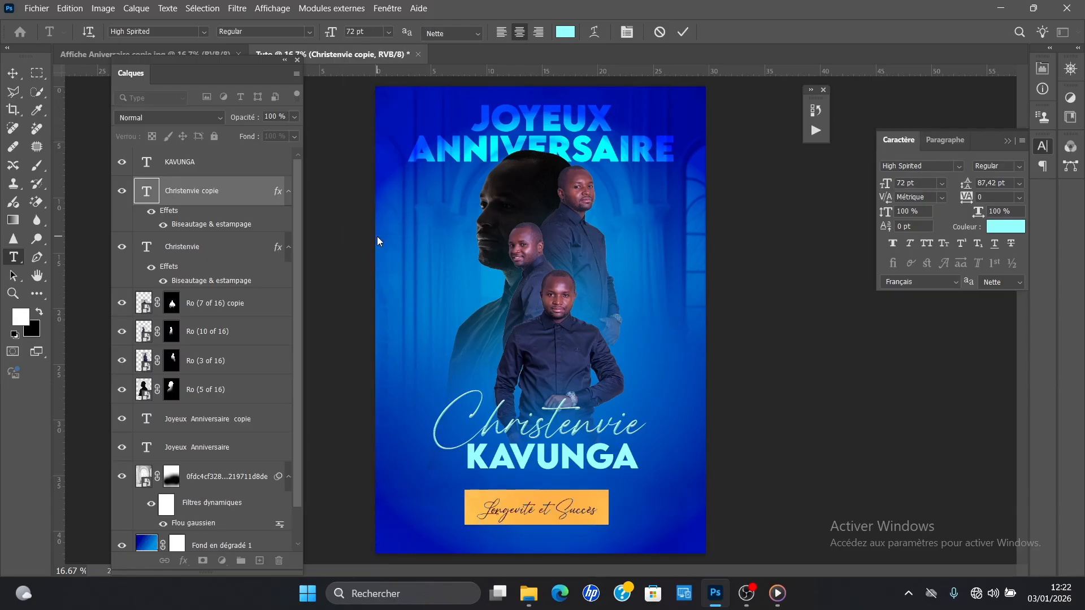
click(896, 182)
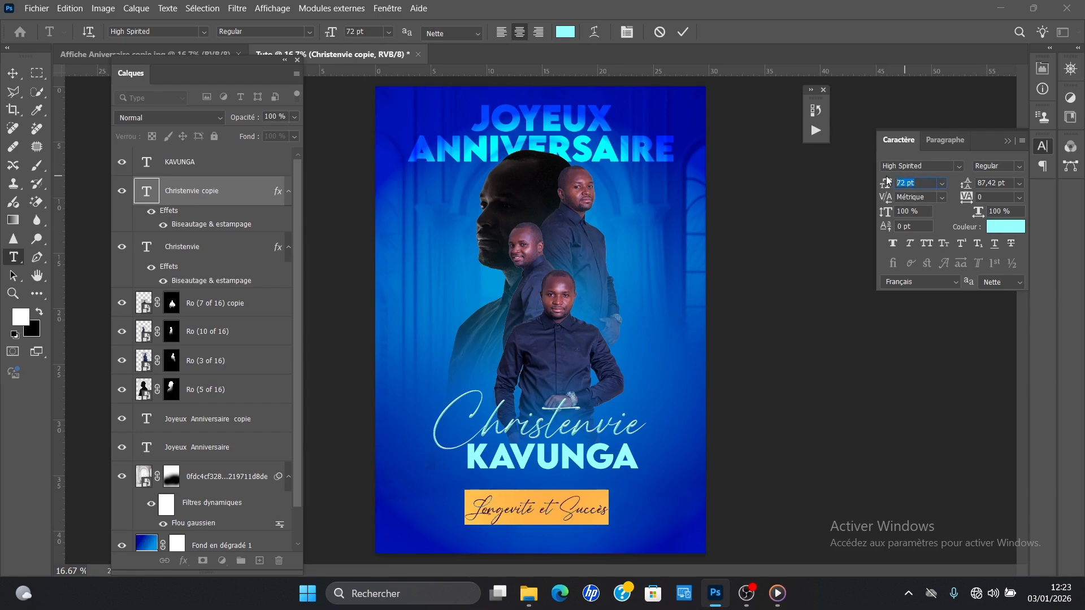
text(100)
key(Return)
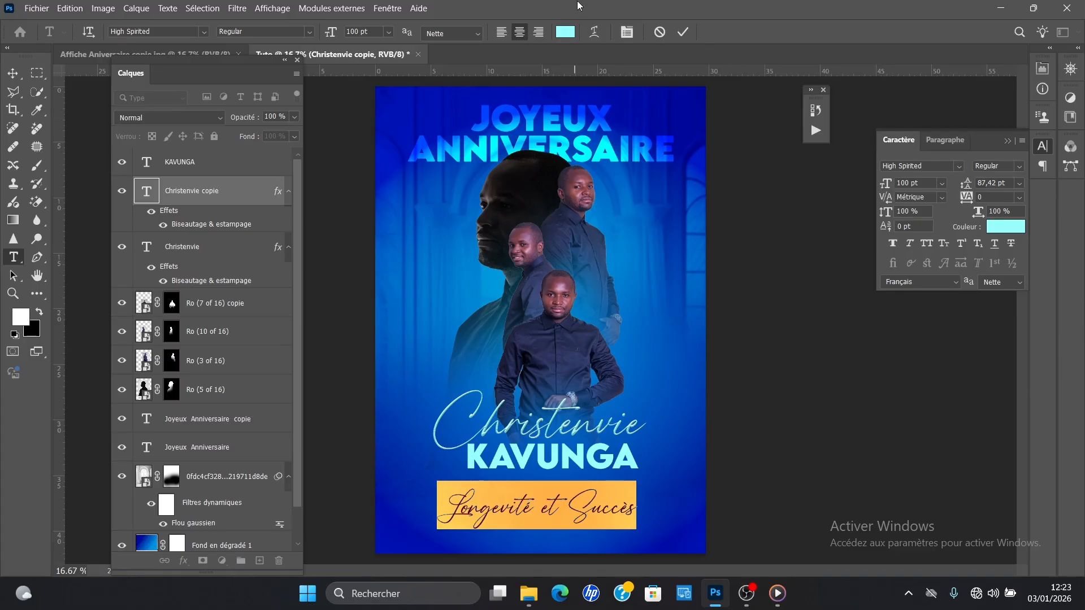
click(681, 32)
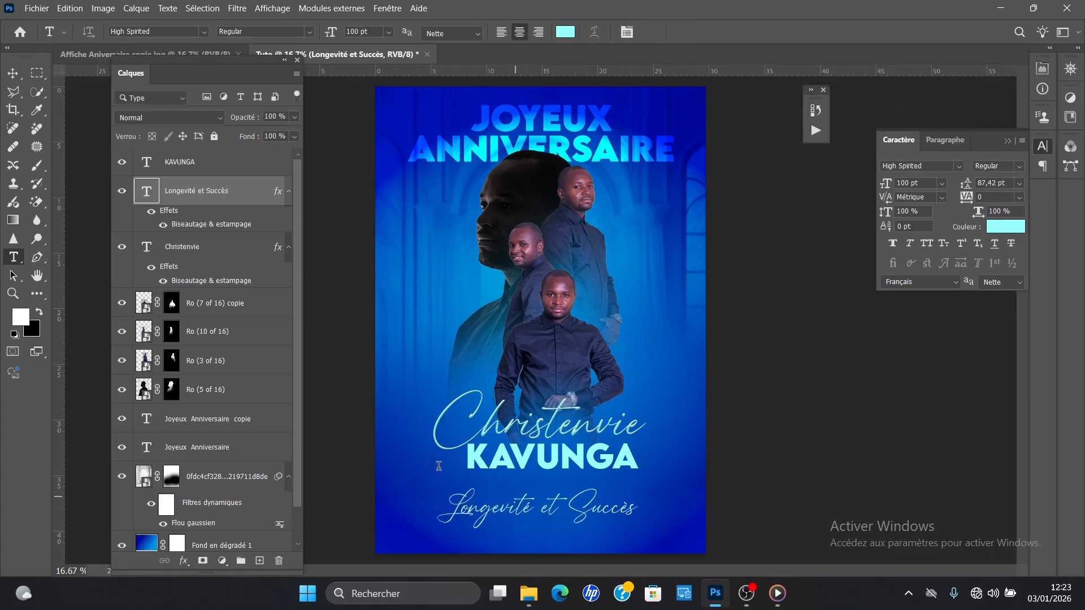
Step: Move the wish line up closer beneath the surname, and shift the surname slightly left and down
click(12, 73)
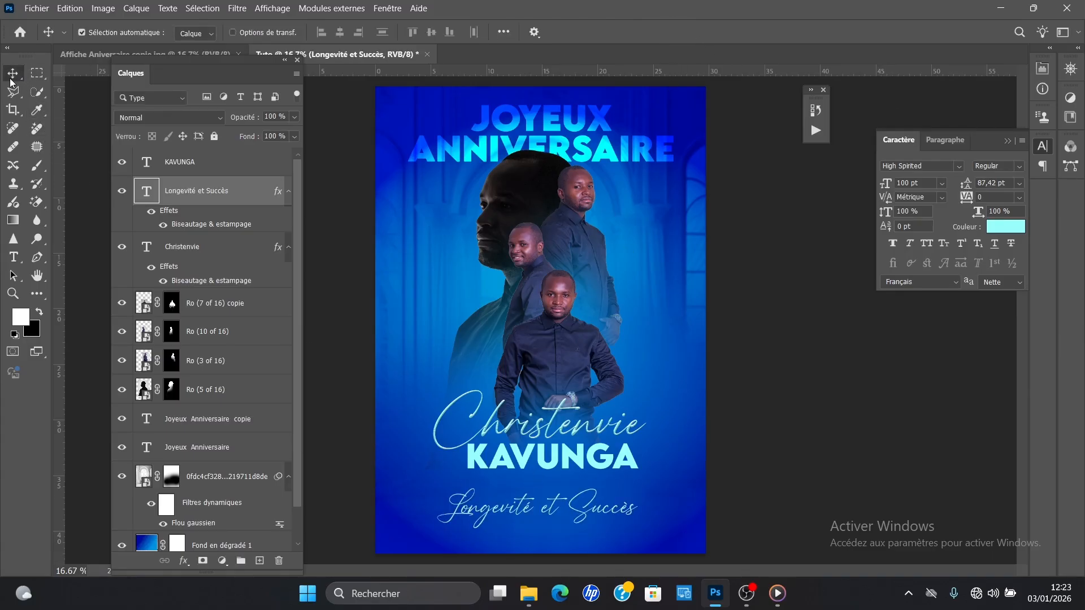
drag(500, 501, 497, 496)
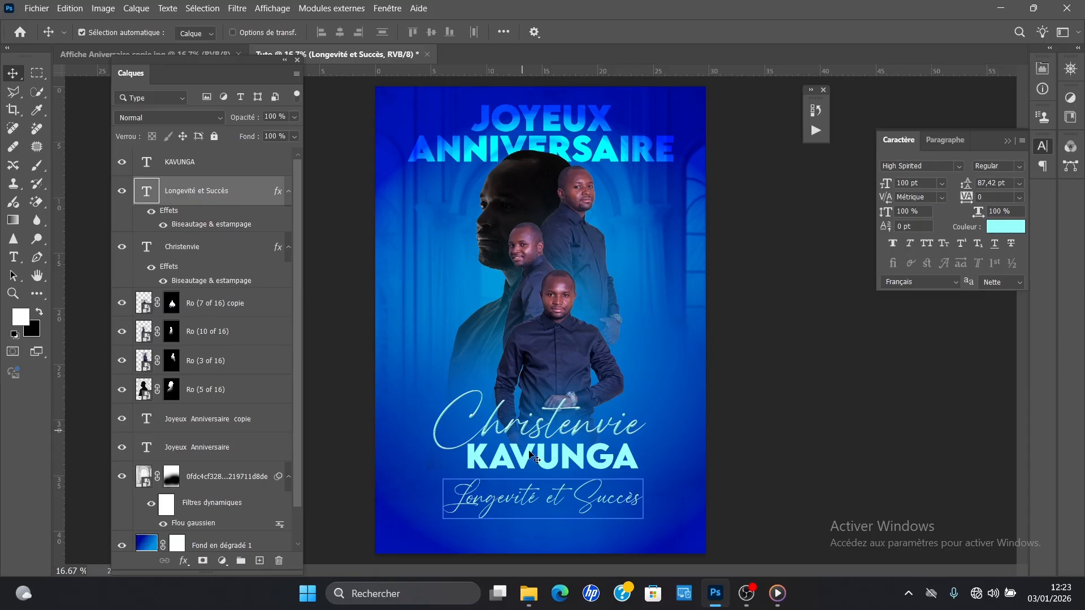
click(557, 472)
drag(555, 476, 549, 476)
Step: Lower the script-style first name to sit just above the surname, fine-tuning its height with small upward nudges
drag(560, 434, 556, 447)
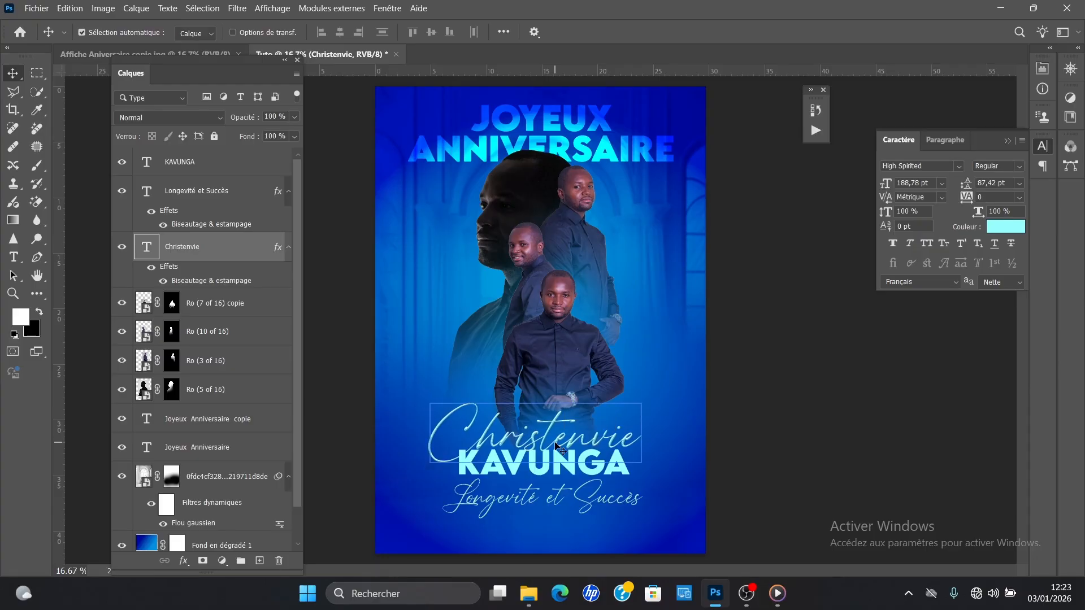
key(shift+Up)
key(shift+Up)
key(shift+Up)
key(shift+Up)
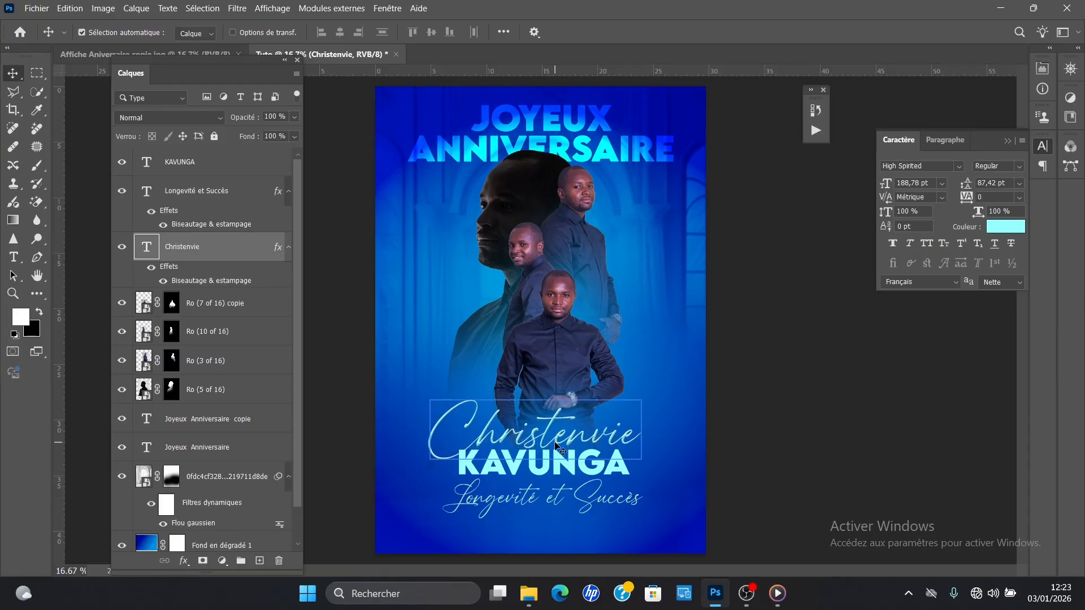
Step: Switch to File Explorer and look through the NEW folder inside "mes outils conceptionnels" for a decorative image
mouse_move(528, 593)
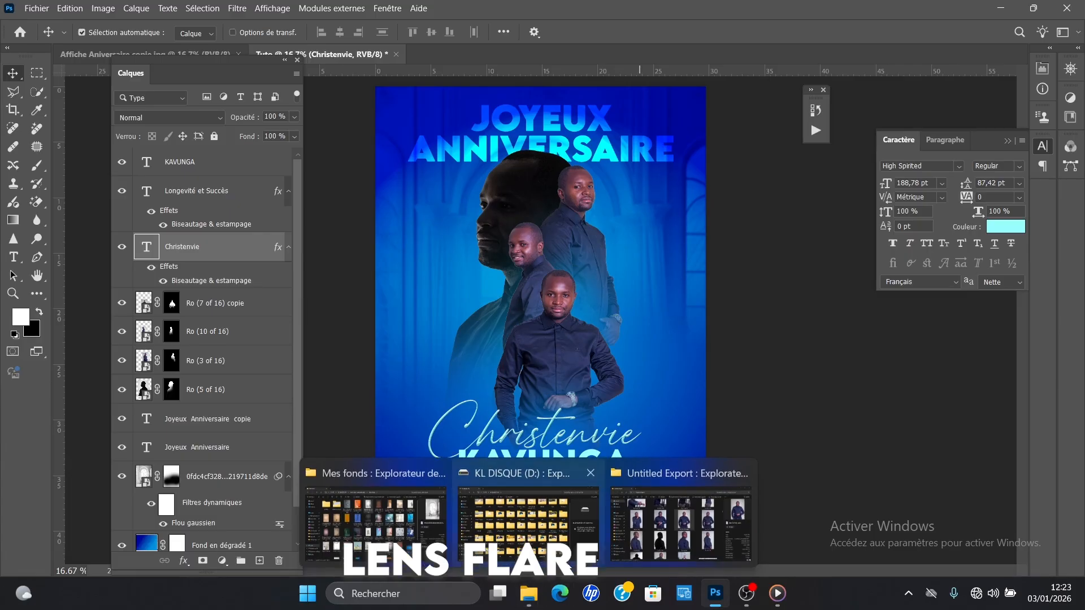
mouse_move(397, 514)
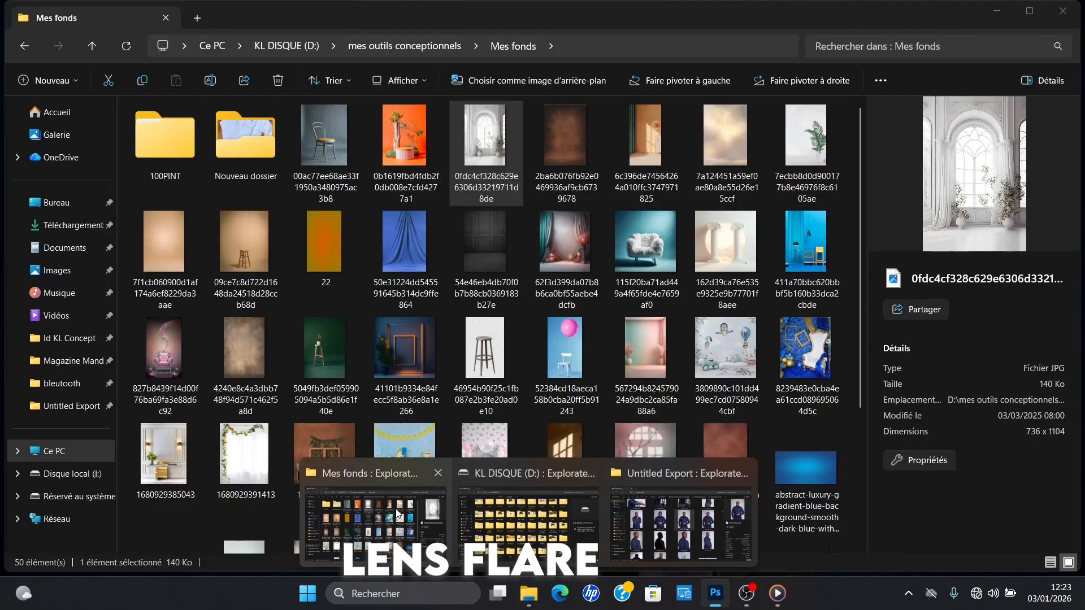
click(397, 514)
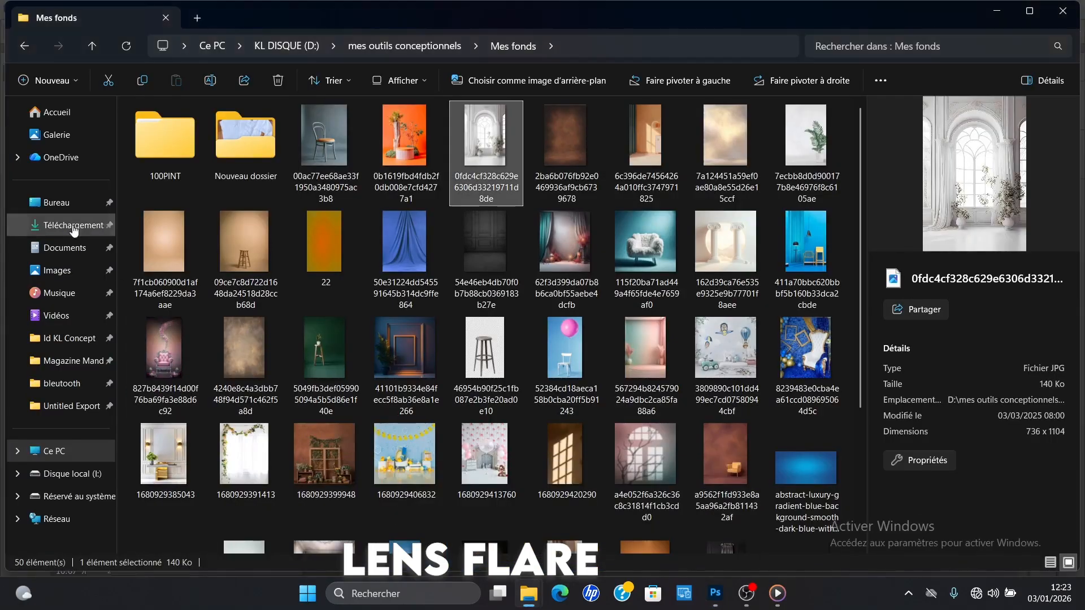
click(24, 45)
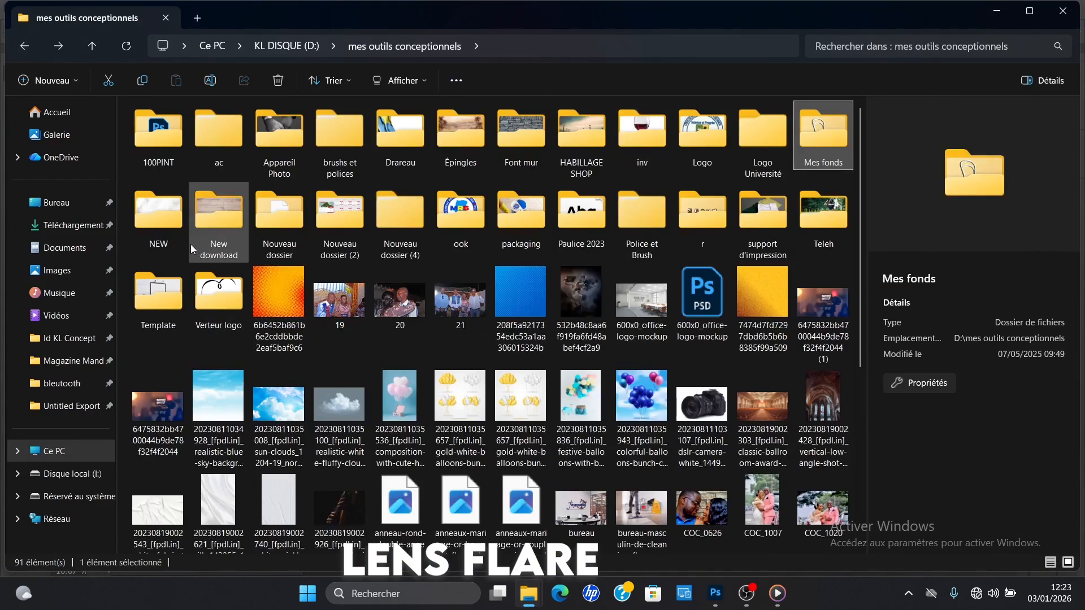
click(154, 216)
double_click(155, 215)
drag(859, 142, 851, 414)
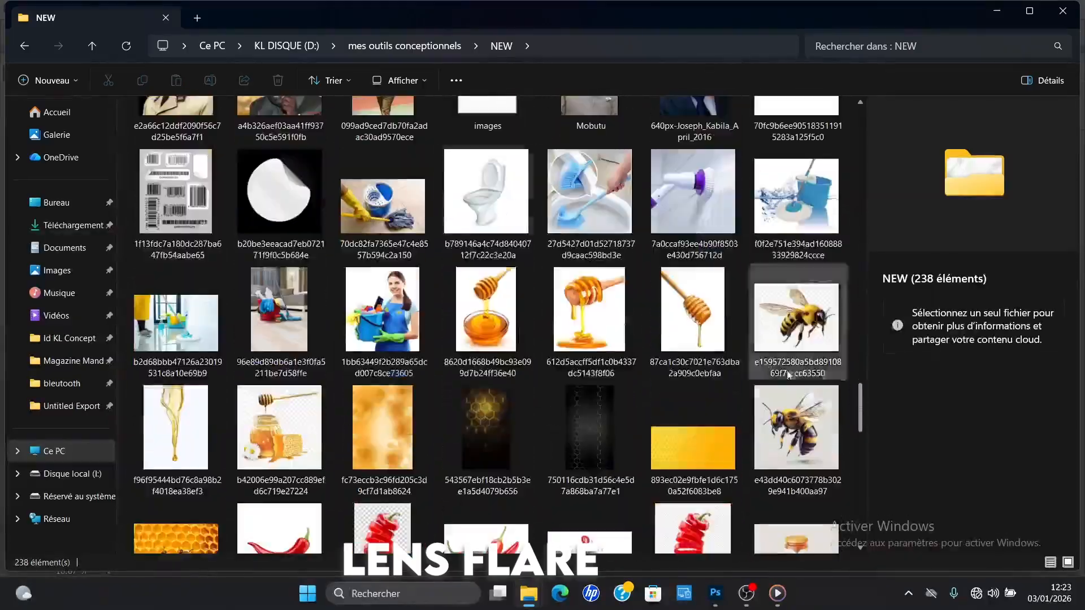
click(25, 45)
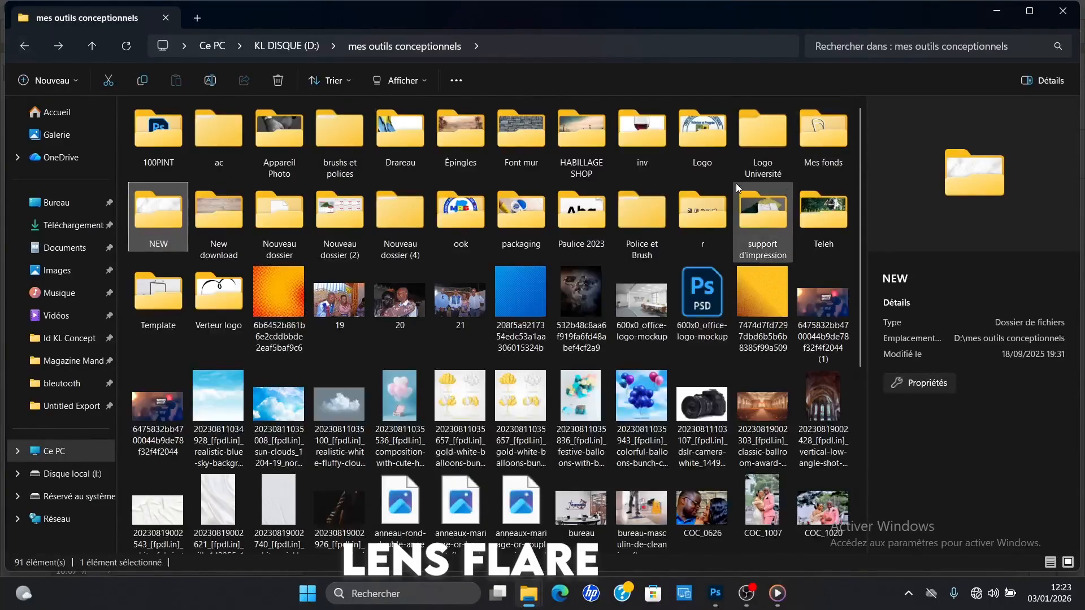
Step: Preview the red satin cloth image from the inv folder and open it in Photoshop as its own document
double_click(619, 128)
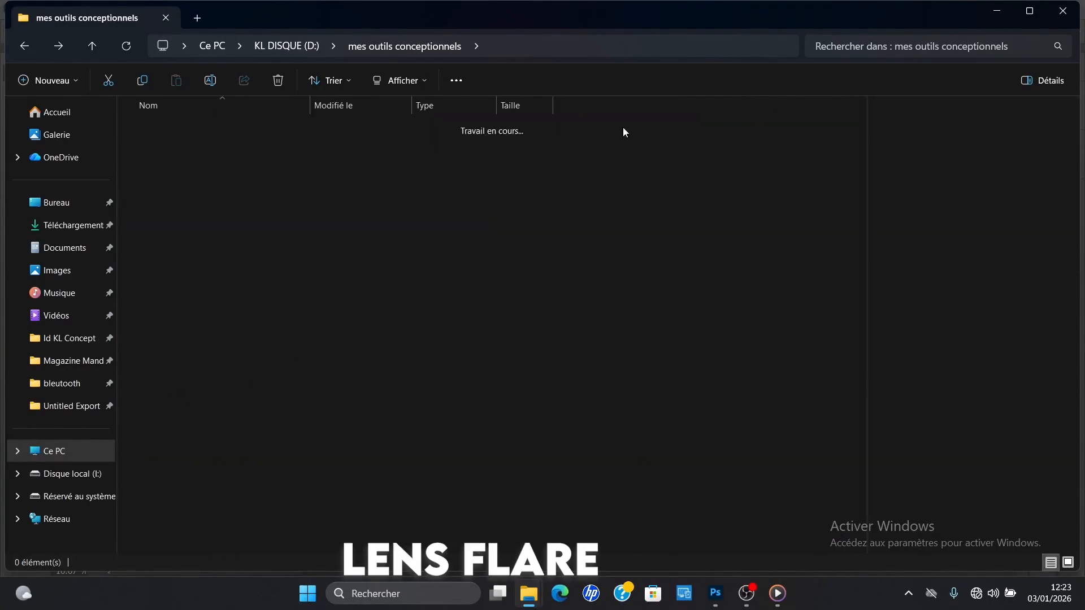
click(410, 473)
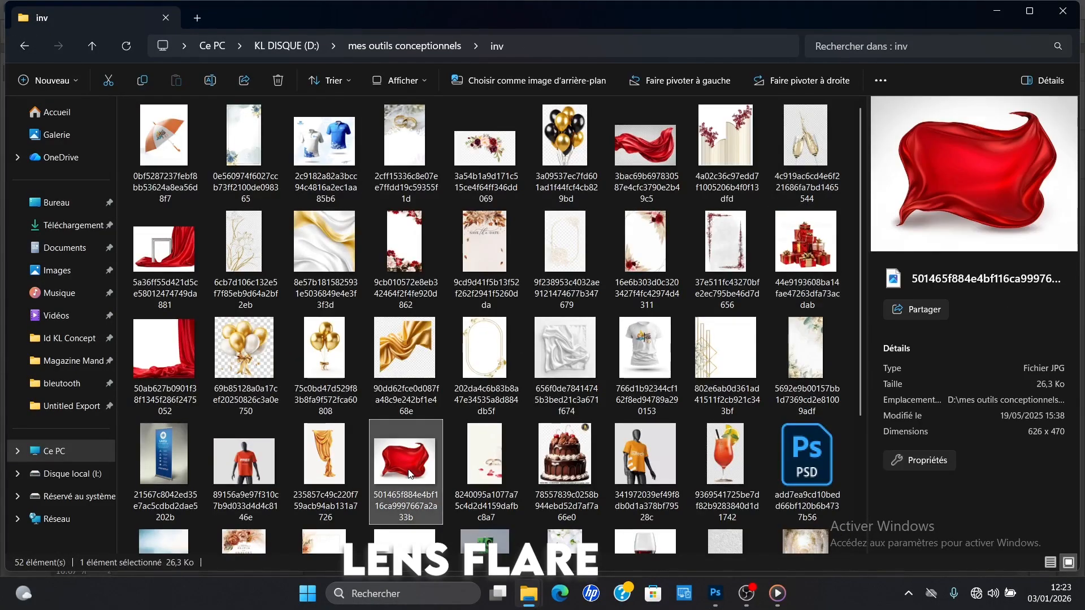
double_click(405, 460)
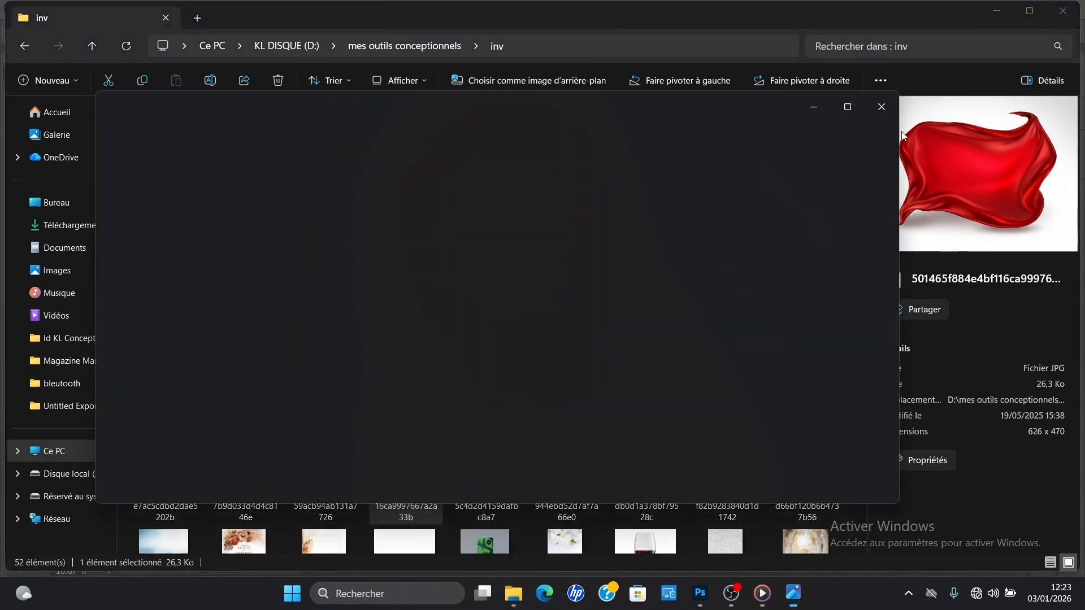
click(886, 114)
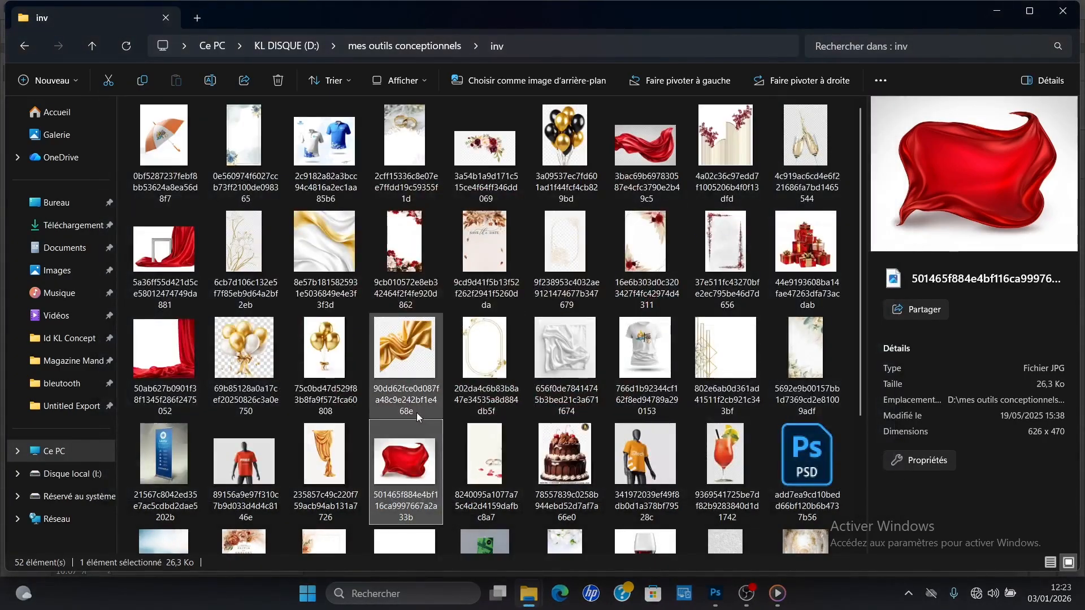
double_click(425, 467)
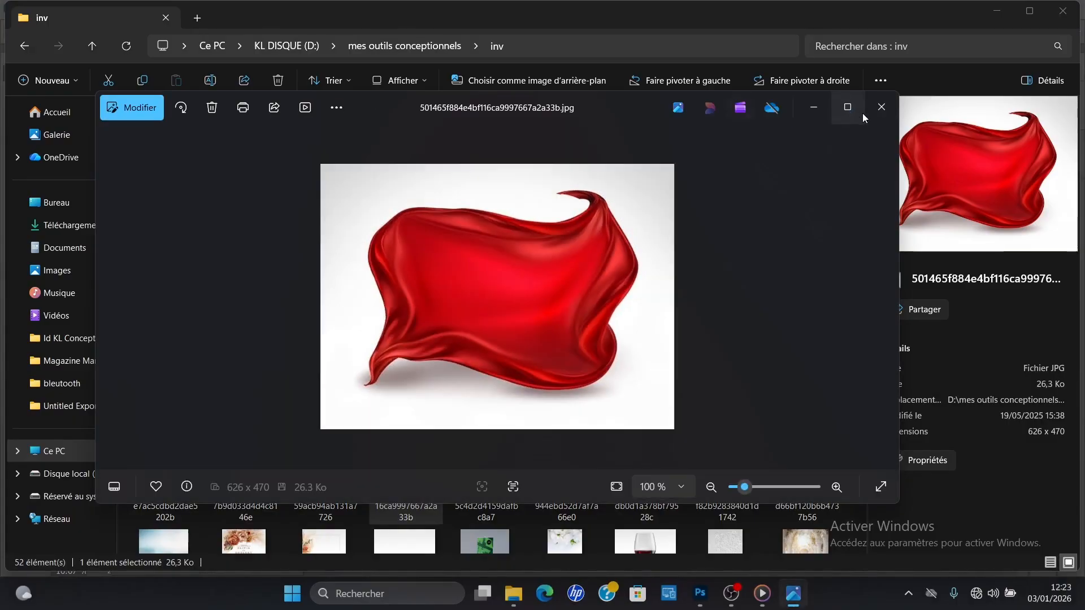
click(877, 118)
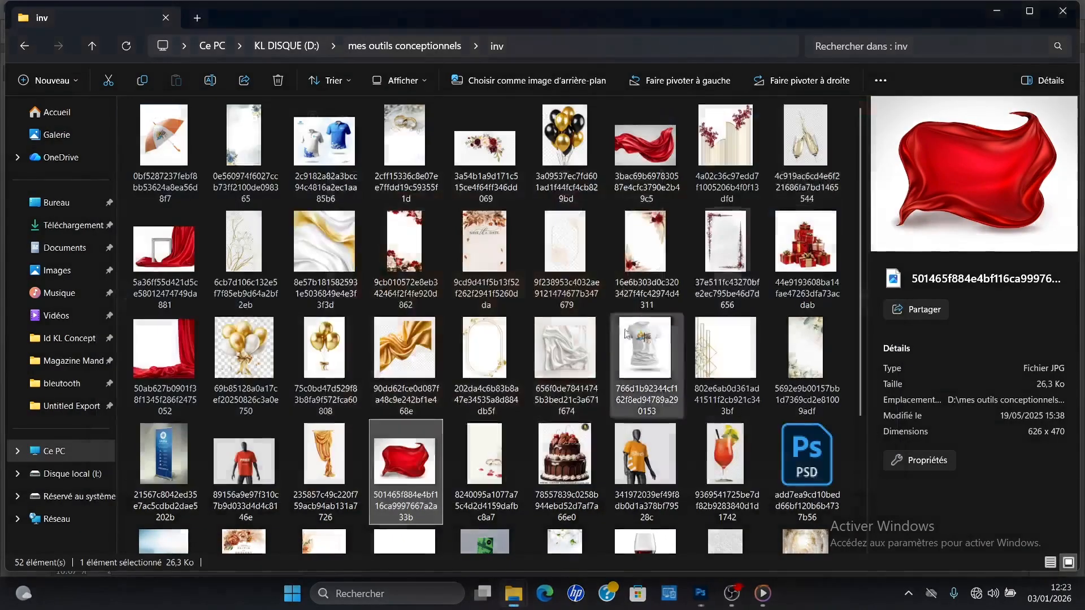
drag(409, 464, 528, 52)
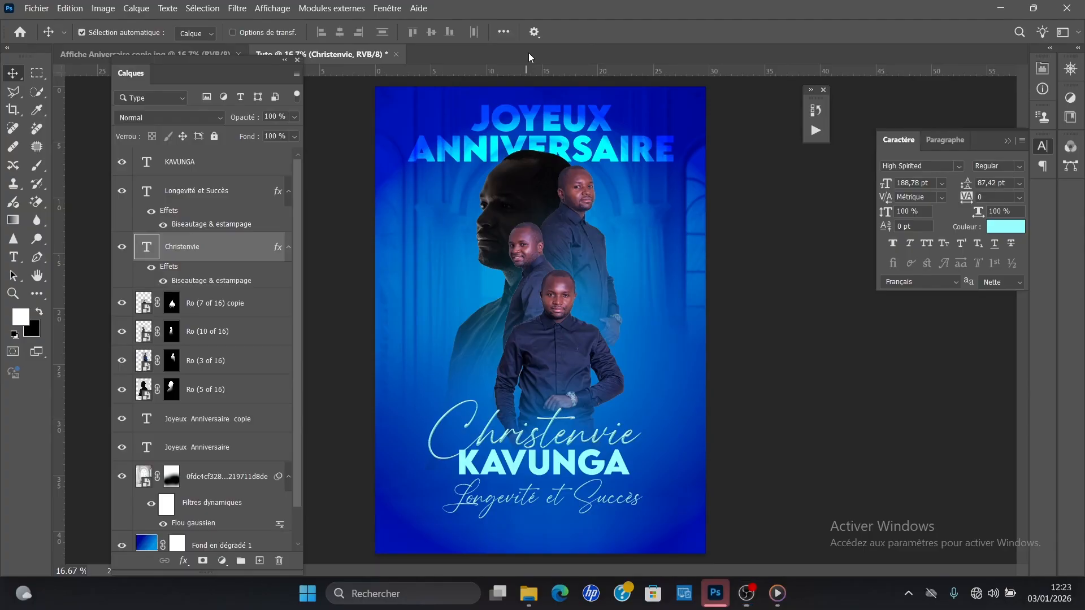
Step: Isolate the red cloth with Select Subject and bring it into the Tuto poster beside the front portrait
click(38, 90)
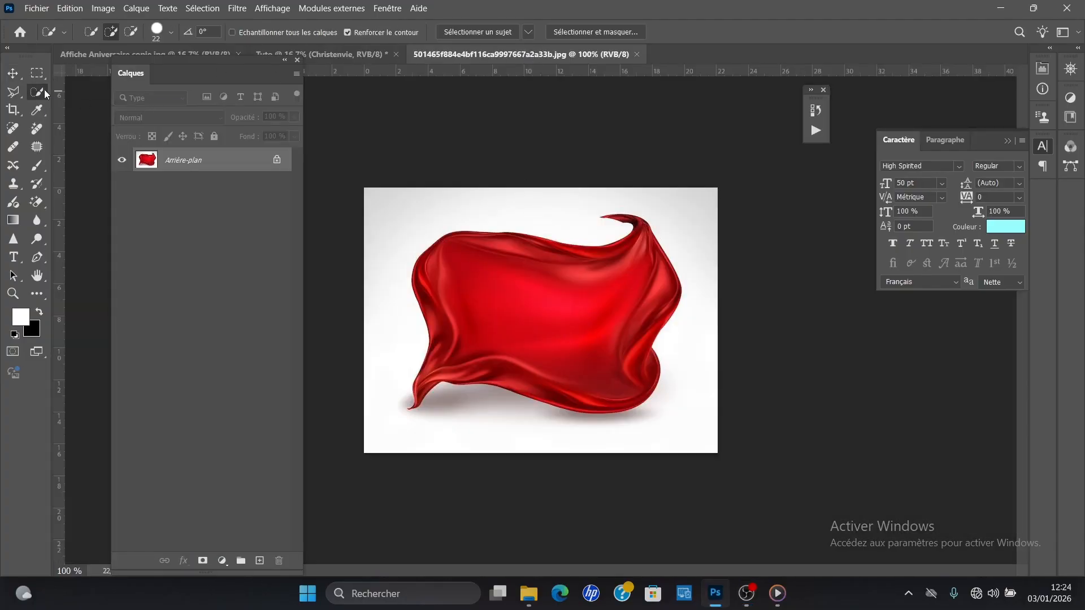
click(458, 32)
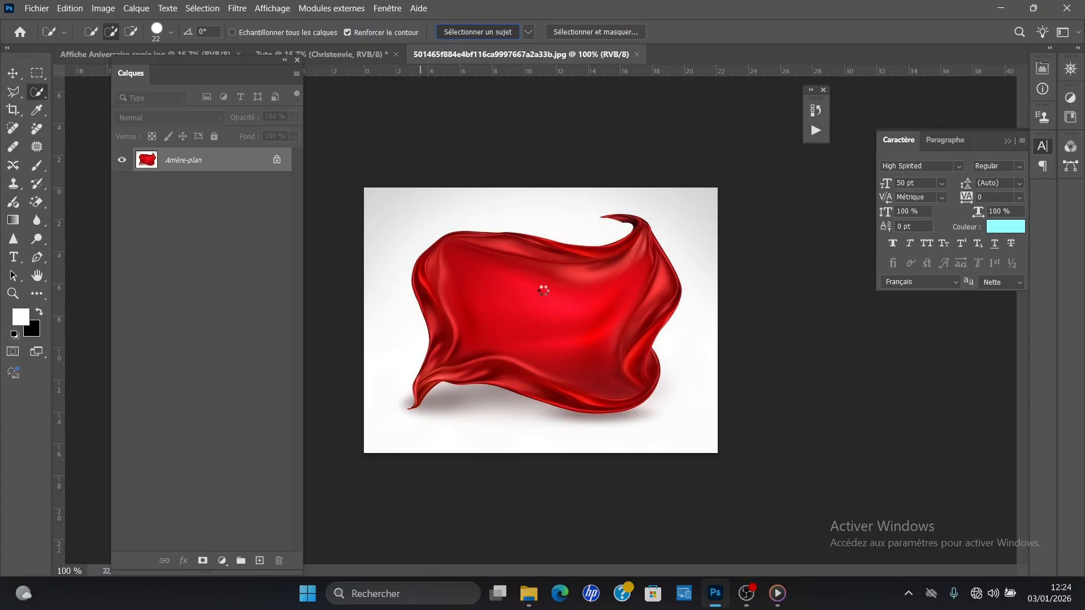
key(v)
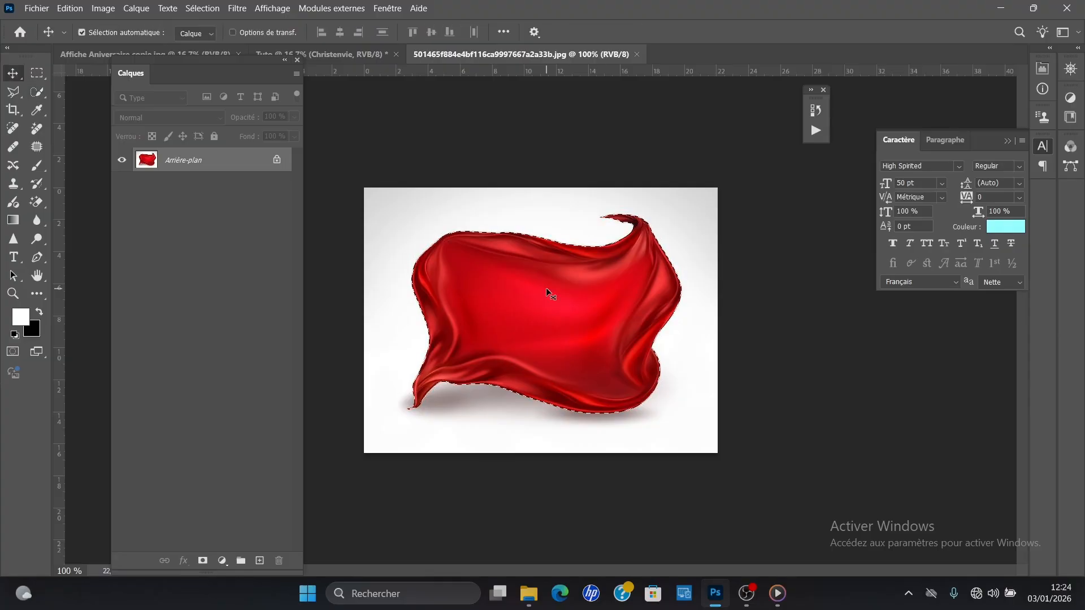
drag(547, 303, 200, 26)
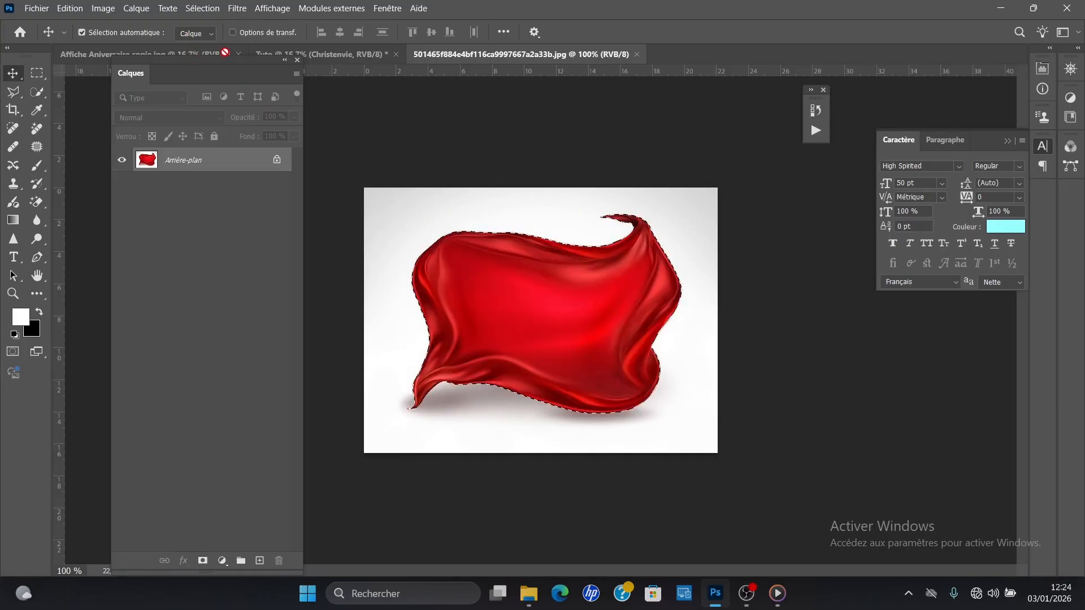
drag(225, 53, 225, 52)
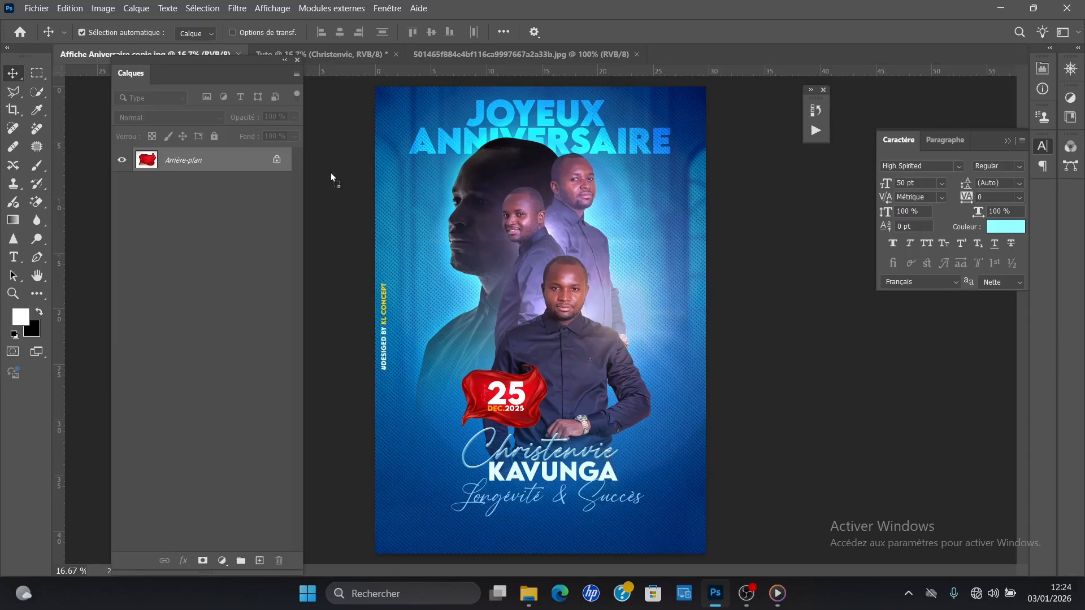
drag(341, 60, 429, 221)
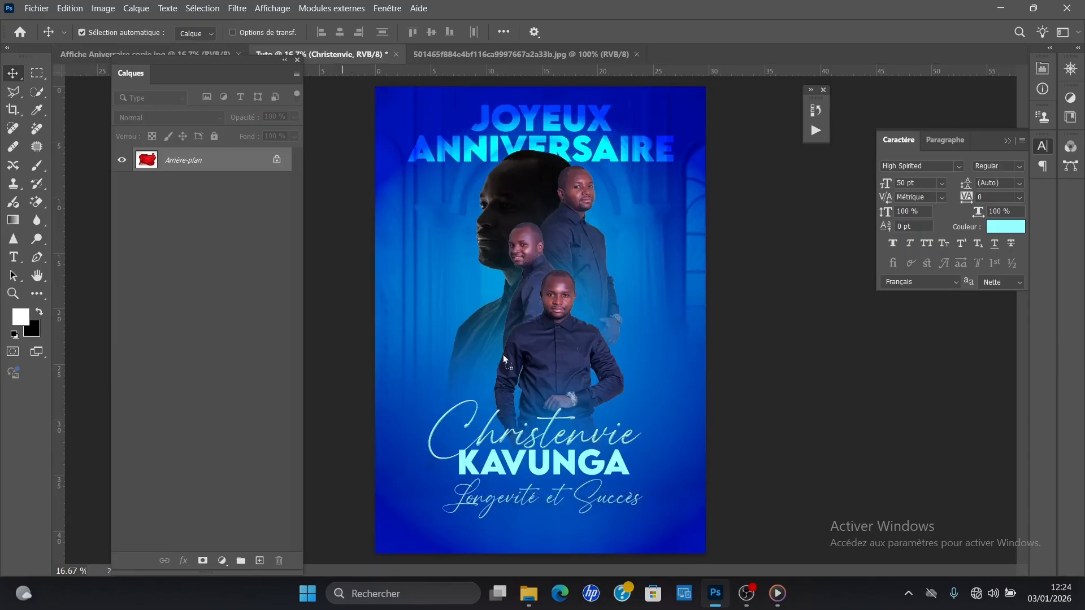
drag(503, 354, 503, 356)
Step: Enlarge the red cloth to nearly twice its size and place it just above the script-style first name, overlapping the front portrait
key(ctrl+t)
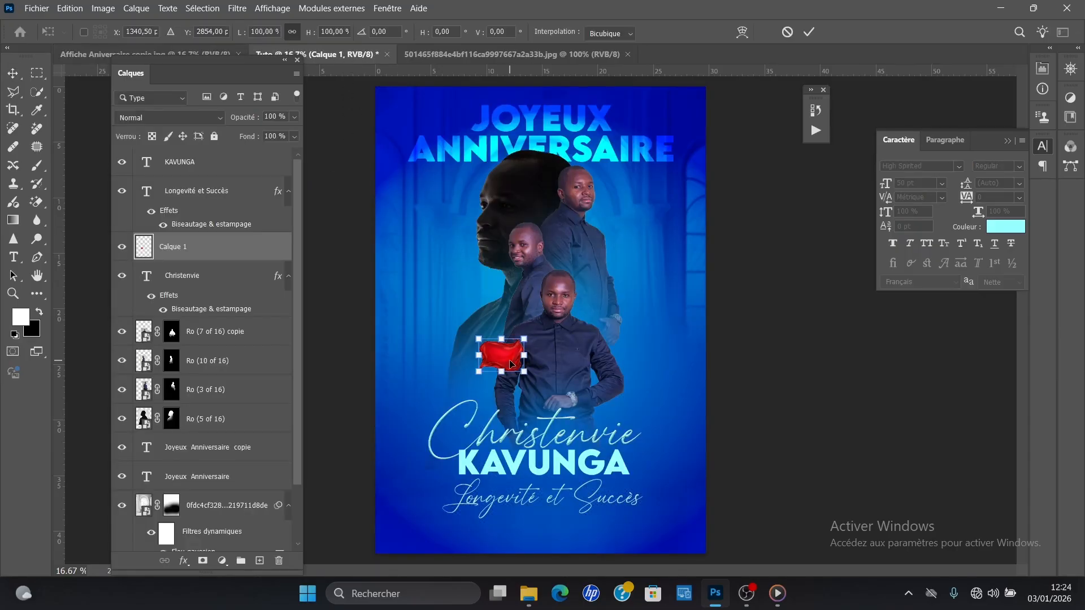
drag(479, 370, 450, 392)
drag(527, 398, 515, 393)
key(Return)
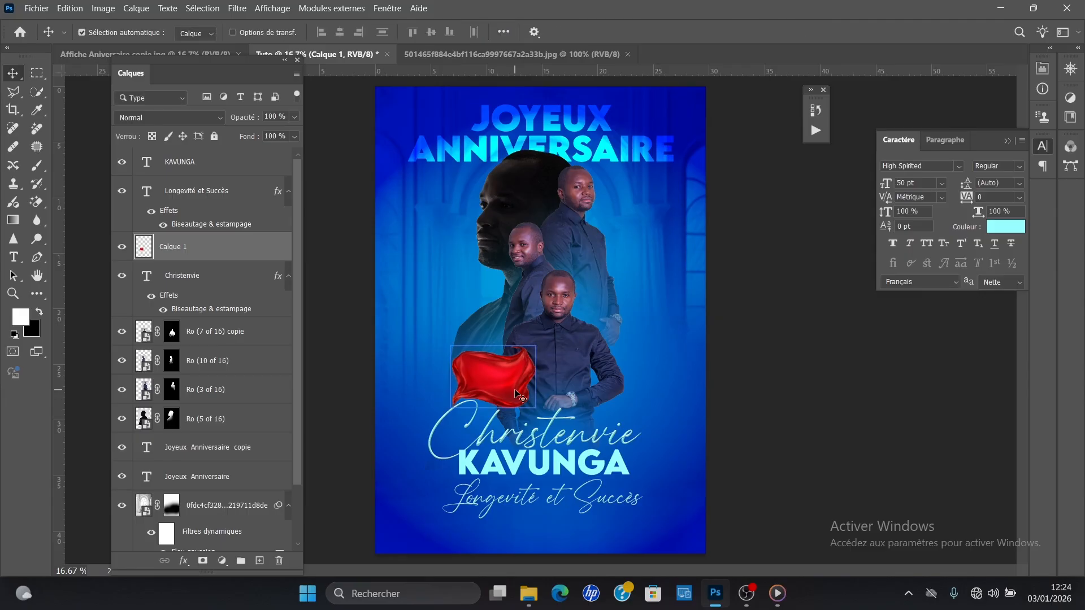
Step: Add a new text reading "25" just above the red cloth
key(t)
click(472, 323)
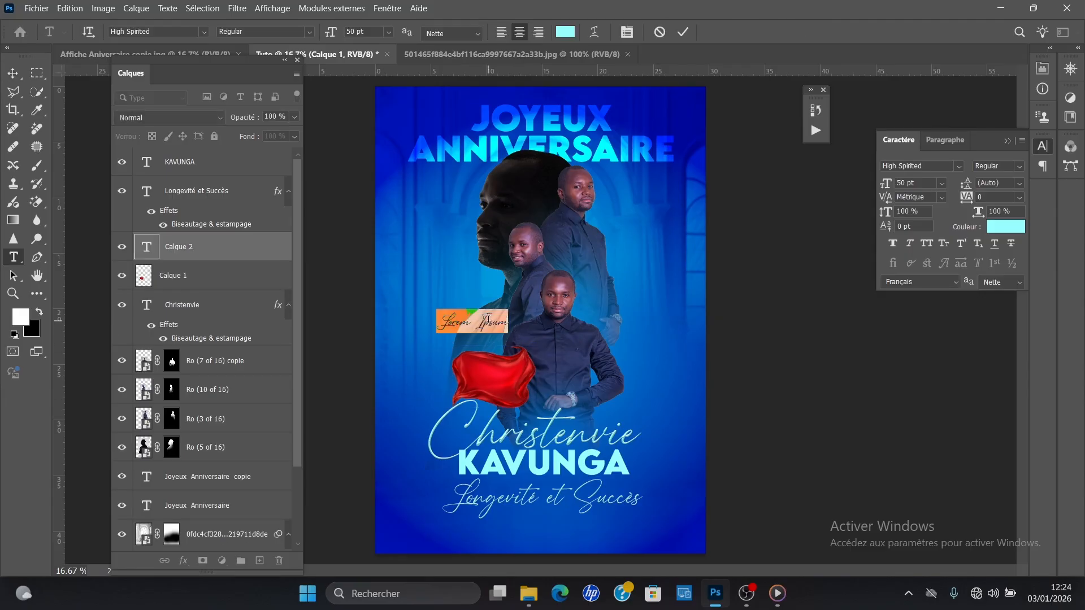
text(2)
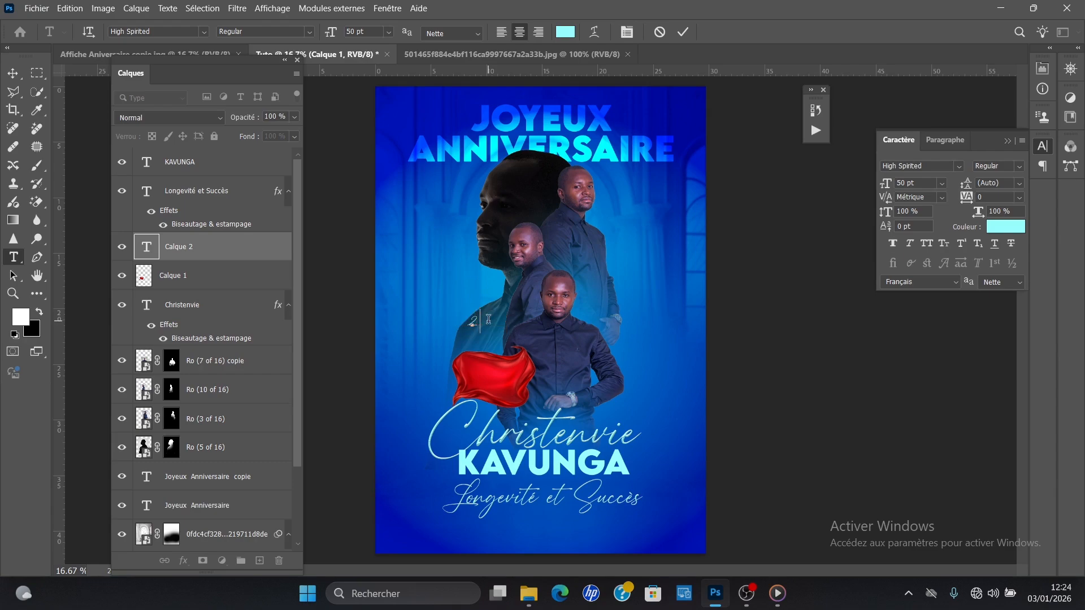
text(5)
Step: Set the "25" text in LEMON MILK Bold and move it down onto the red cloth
key(ctrl+a)
click(962, 166)
click(836, 241)
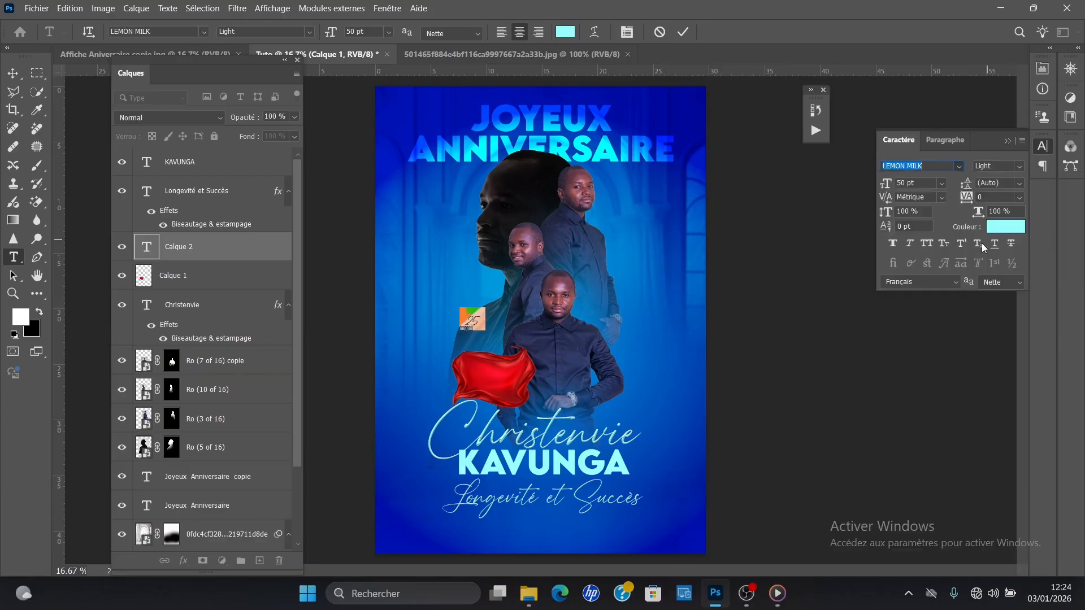
click(1018, 166)
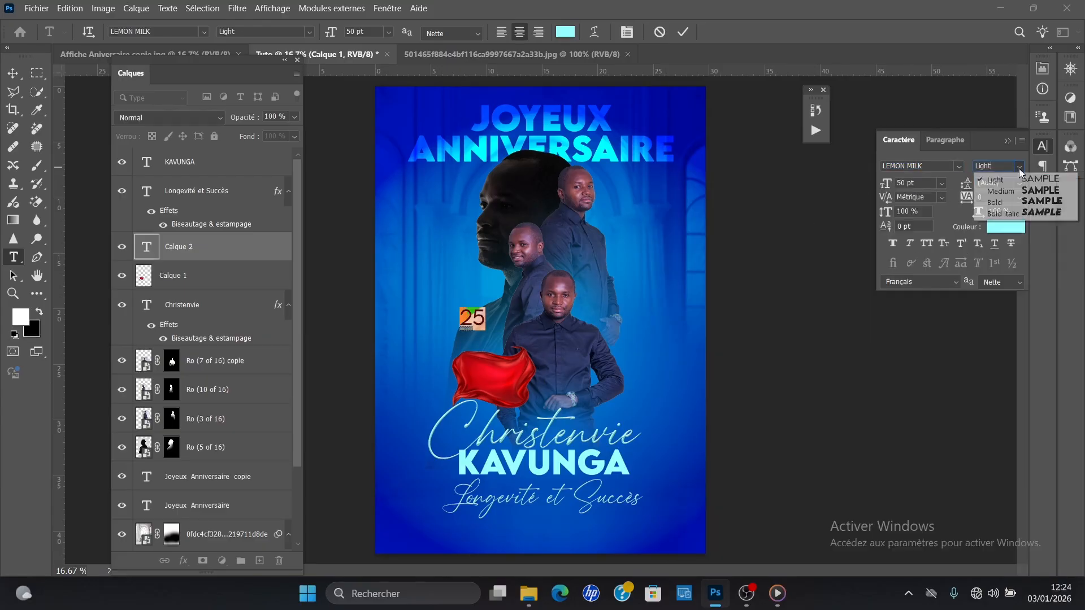
click(994, 217)
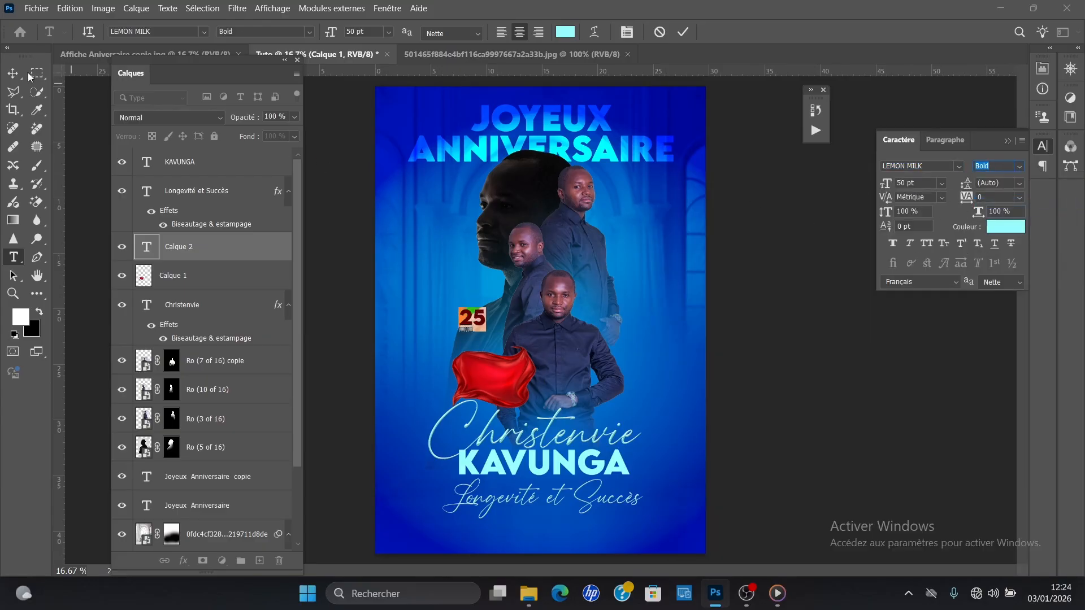
click(13, 73)
drag(482, 327, 486, 378)
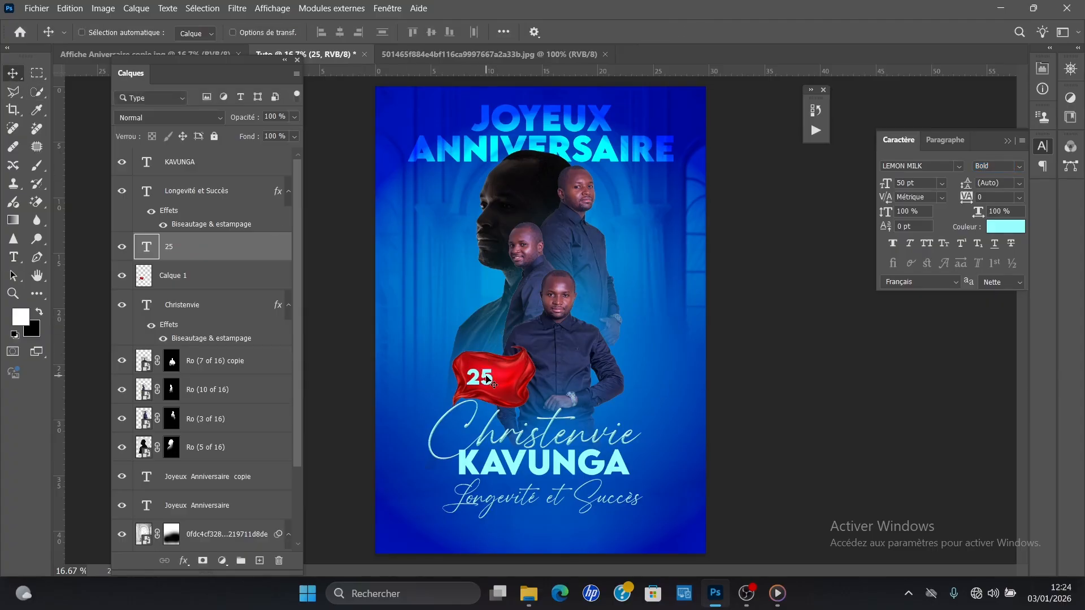
Step: Recolour the "25" white (ffffff) and set its layer's blending mode to Superposition
key(ctrl+plus)
key(ctrl+plus)
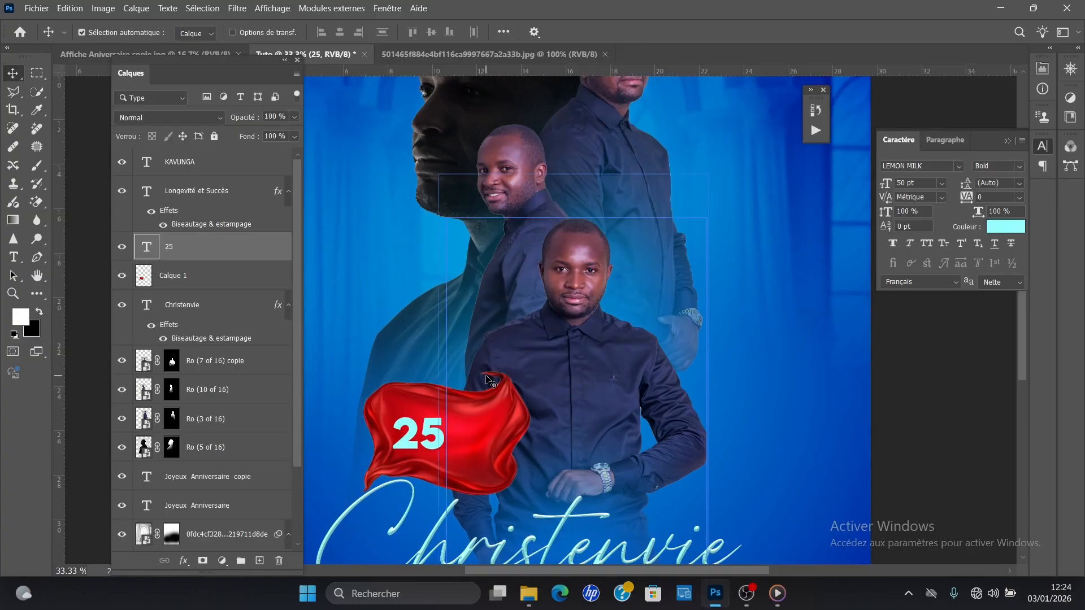
click(1005, 226)
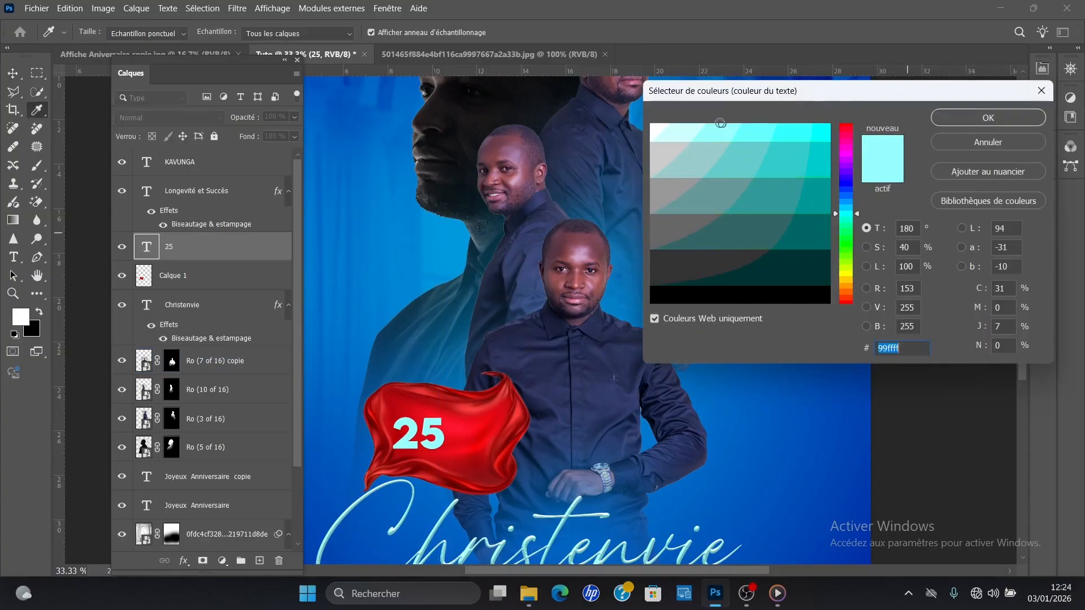
text(ffffff)
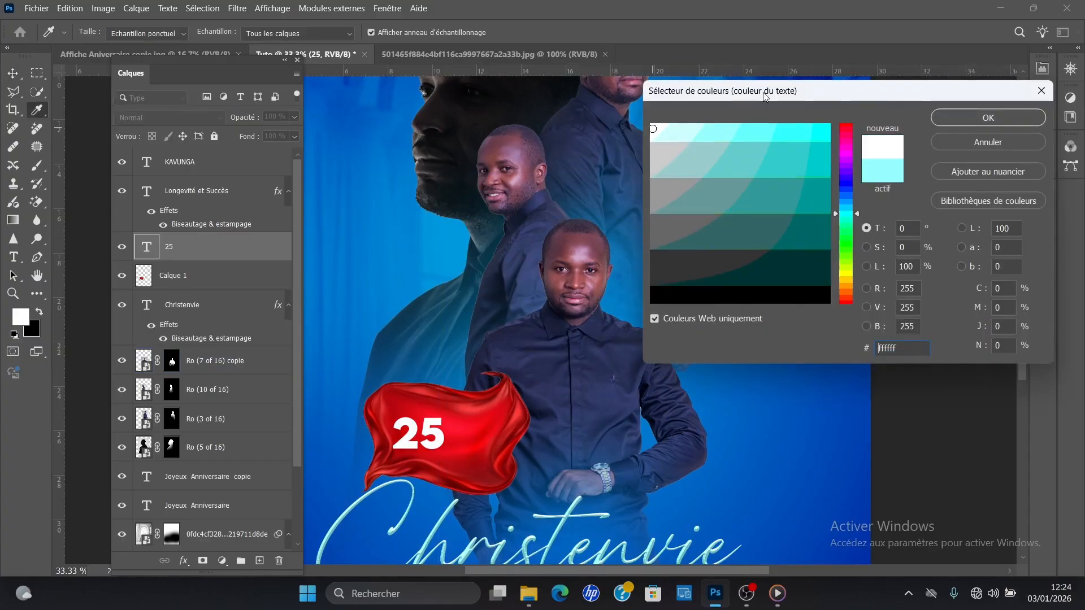
click(972, 117)
drag(427, 436, 426, 429)
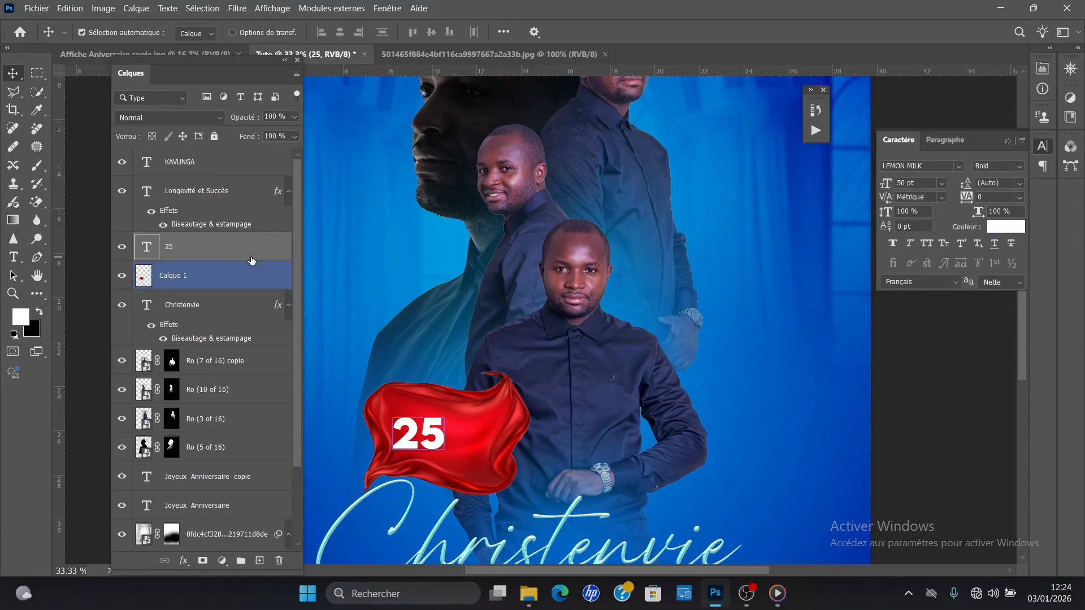
click(167, 117)
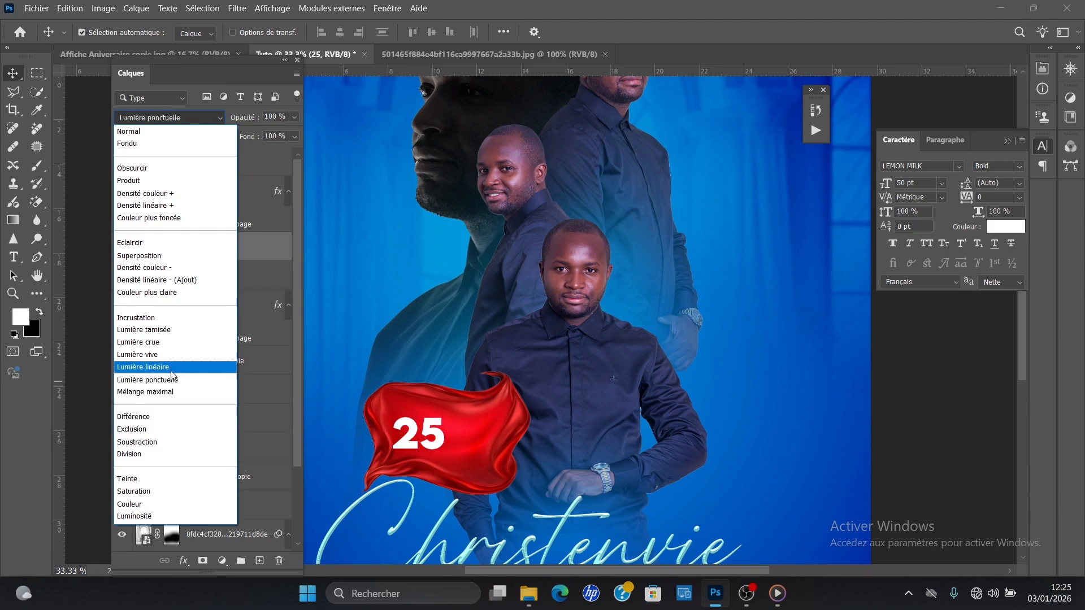
click(191, 260)
click(442, 464)
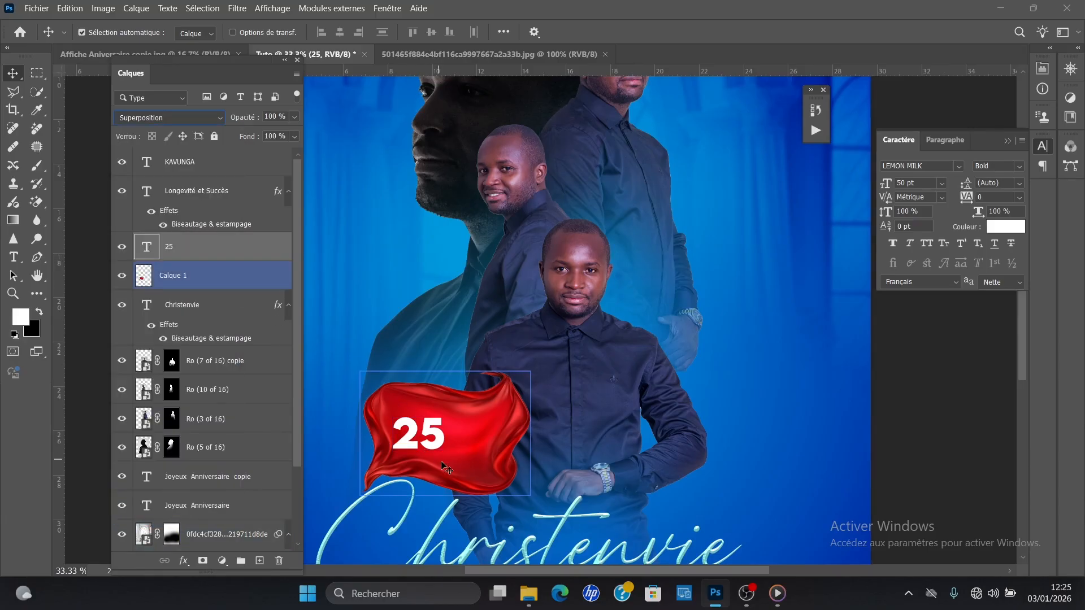
Step: Add a new text reading "Dec" just above the red cloth
click(515, 305)
click(500, 377)
click(515, 305)
click(429, 371)
key(t)
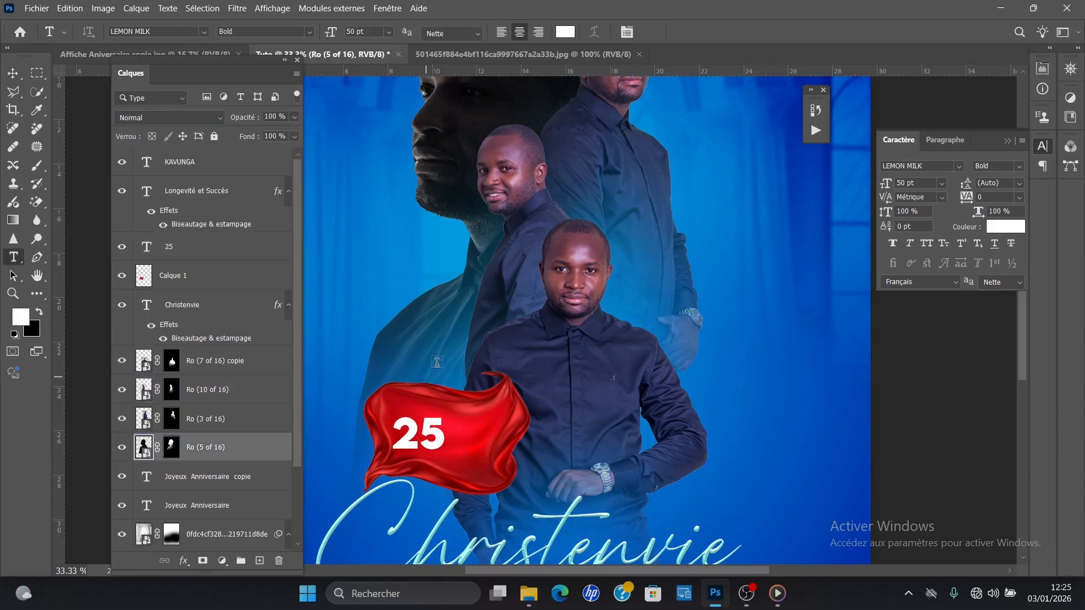
click(447, 350)
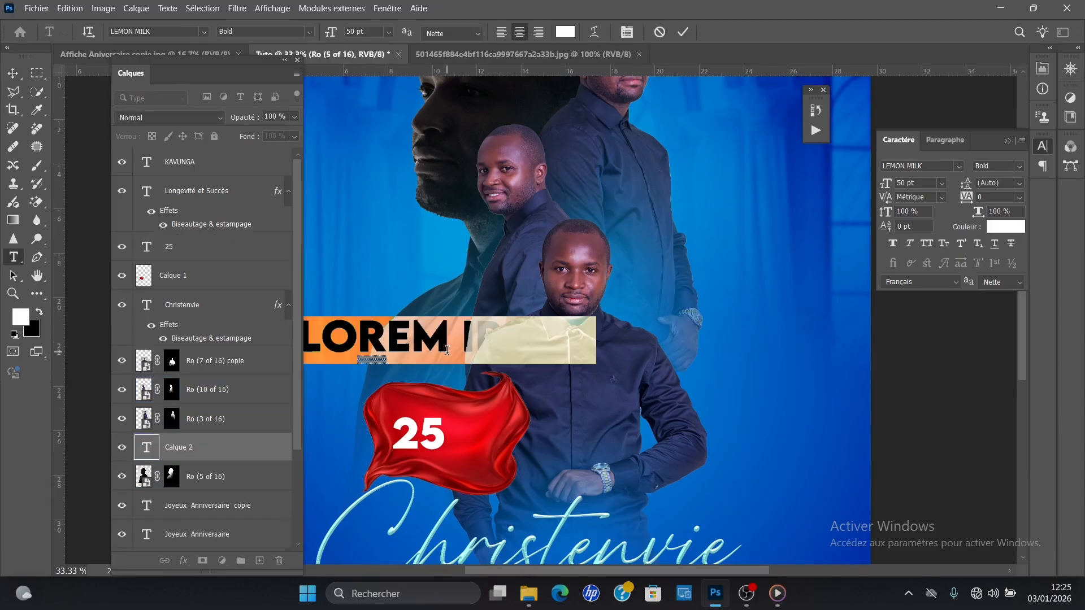
text(DEC)
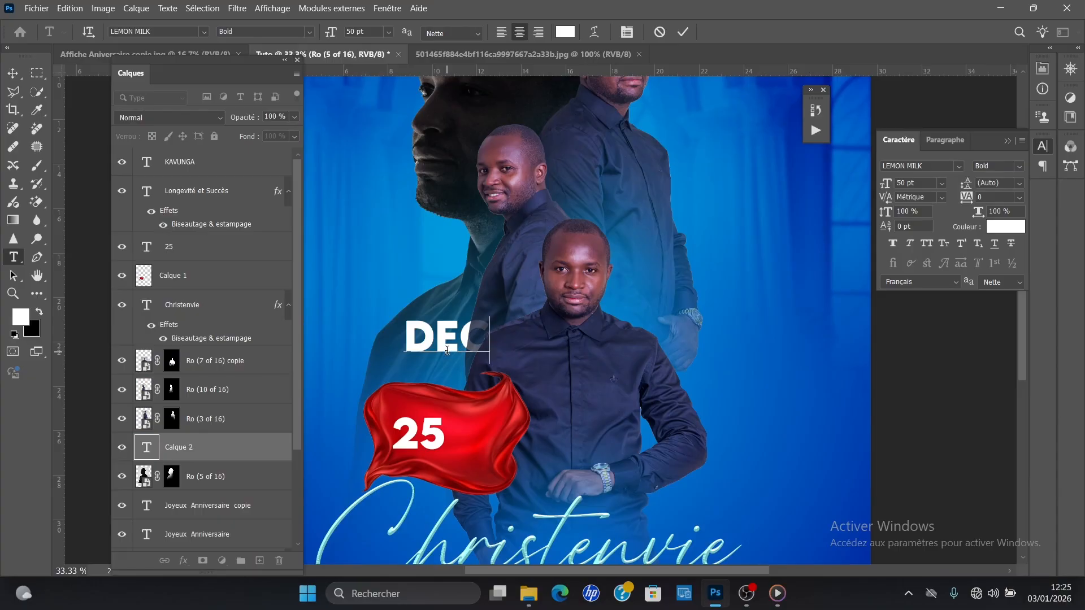
Step: Check the date on the finished reference poster and extend the month text in the Tuto poster to "Dec.2025"
click(77, 63)
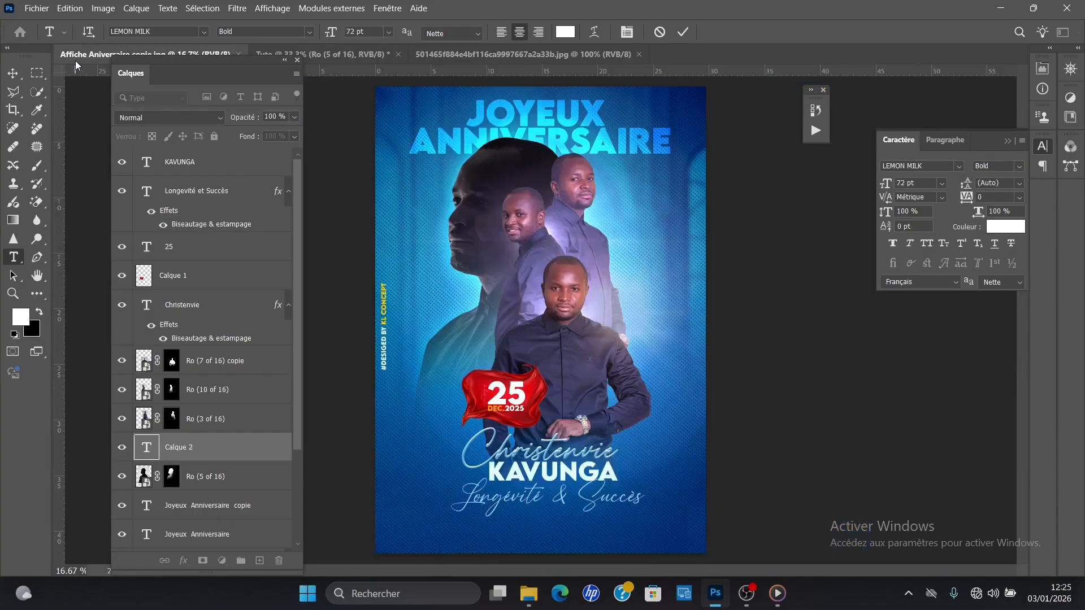
click(465, 52)
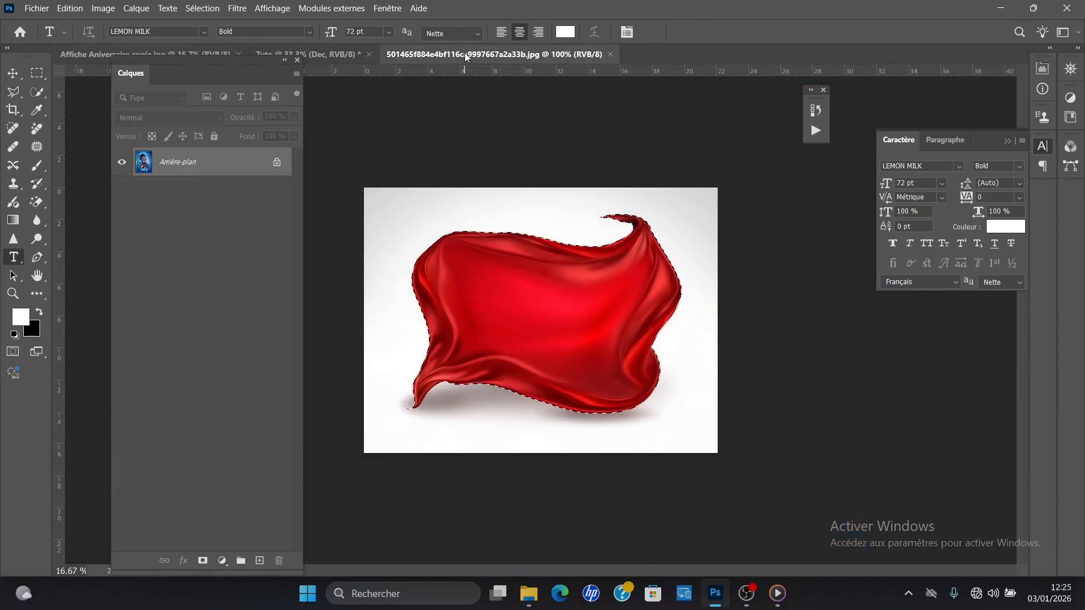
click(337, 50)
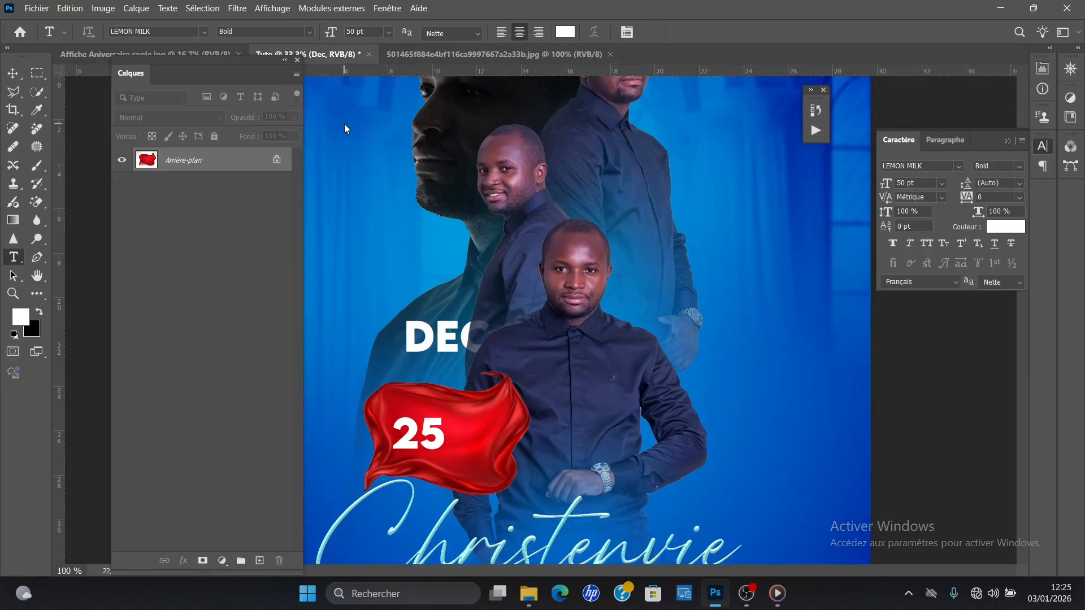
click(470, 344)
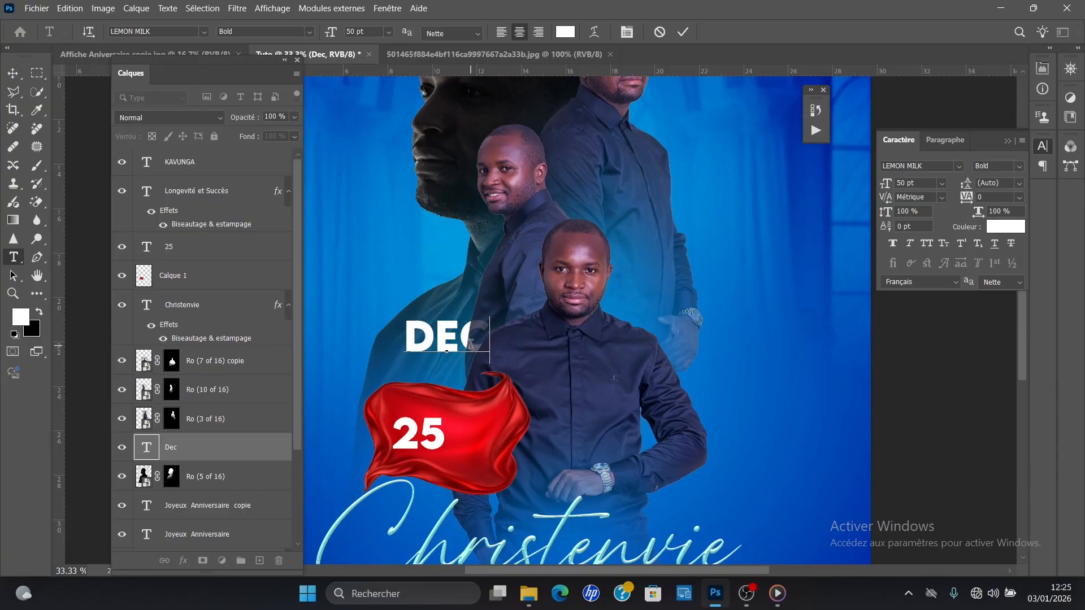
text(.2025)
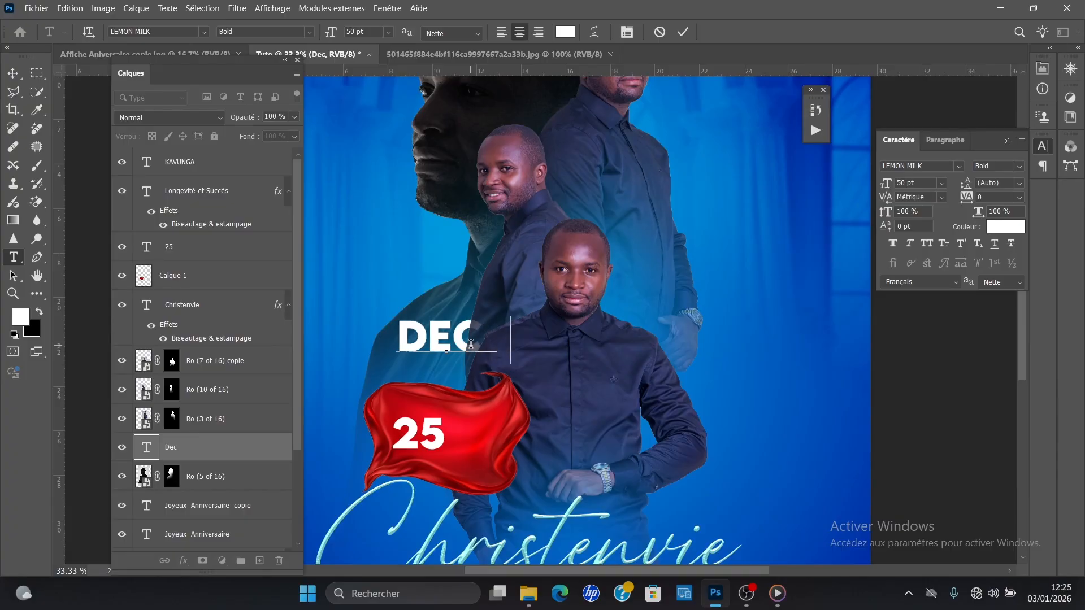
Step: Set the "Dec.2025" text to 25 pt and place it beneath the "25", with its layer directly above the red cloth
key(ctrl+a)
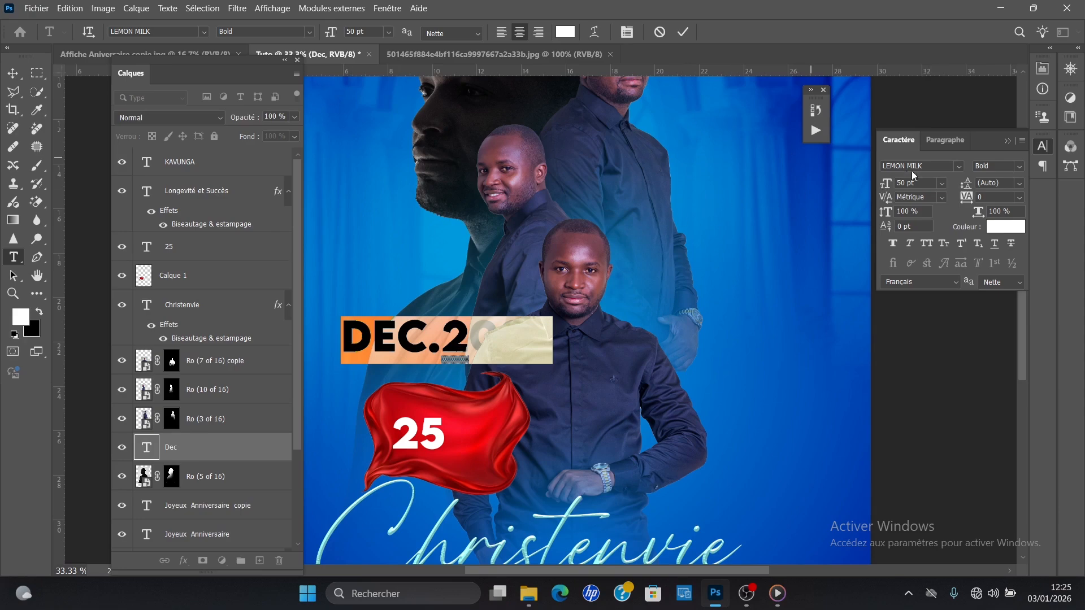
drag(890, 182, 872, 183)
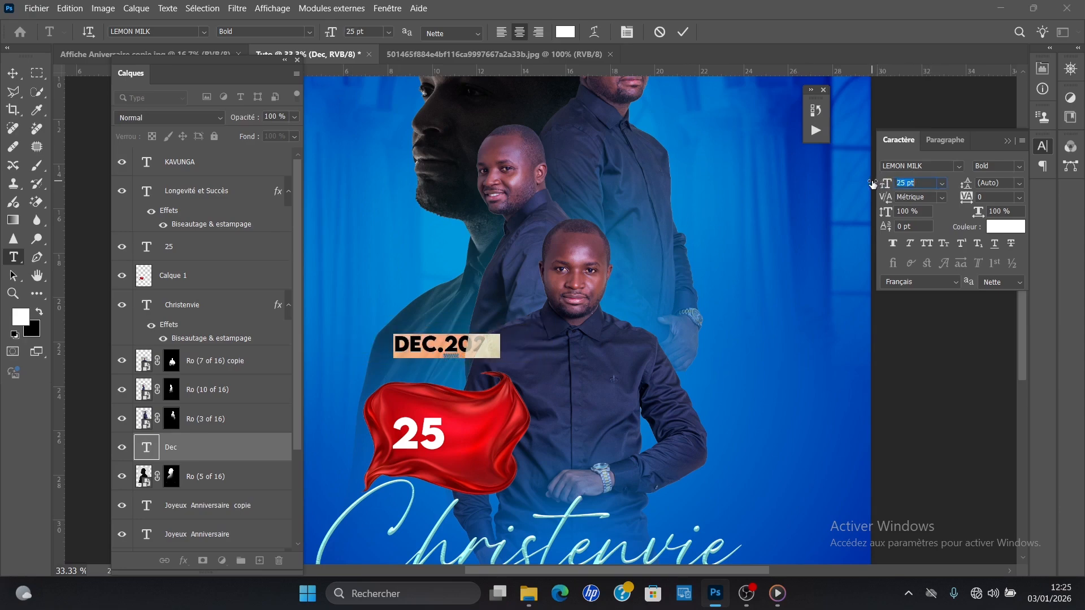
click(12, 73)
drag(427, 353, 422, 458)
drag(189, 474, 223, 277)
Step: Centre the "25" over the month and year line and enlarge it to about 126%
drag(482, 454, 452, 435)
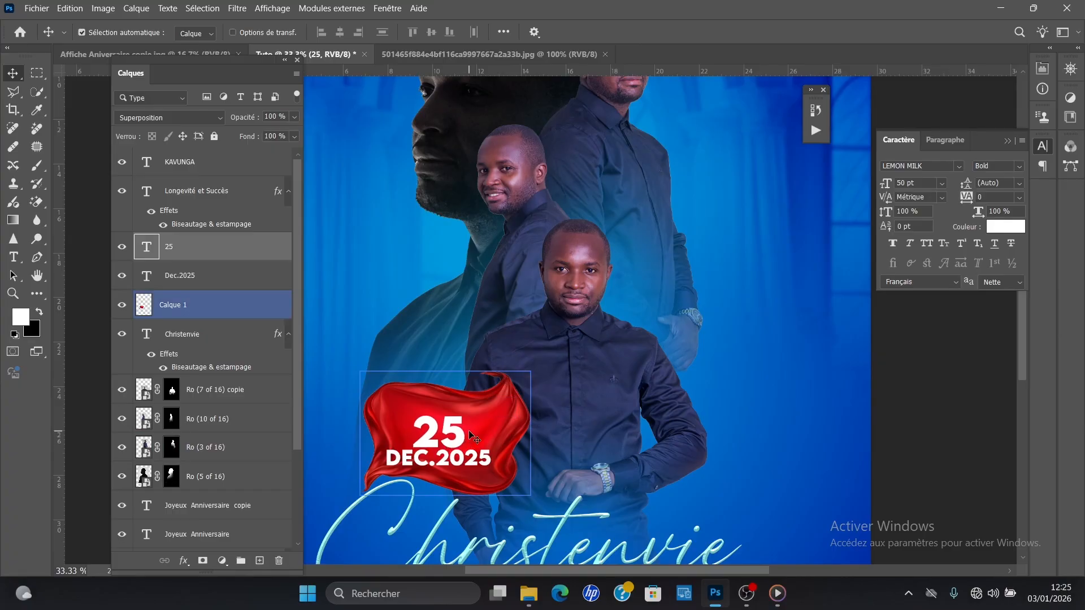
key(ctrl+t)
drag(412, 412, 458, 422)
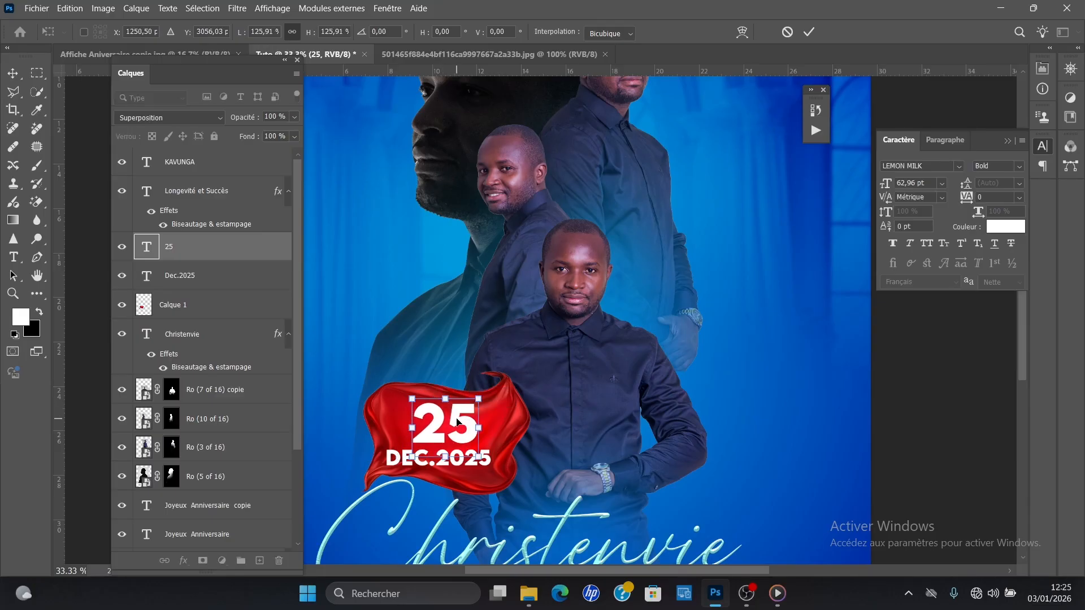
key(Return)
Step: Scale the "Dec.2025" text to about 73% and fit it close beneath the "25"
click(437, 468)
double_click(440, 462)
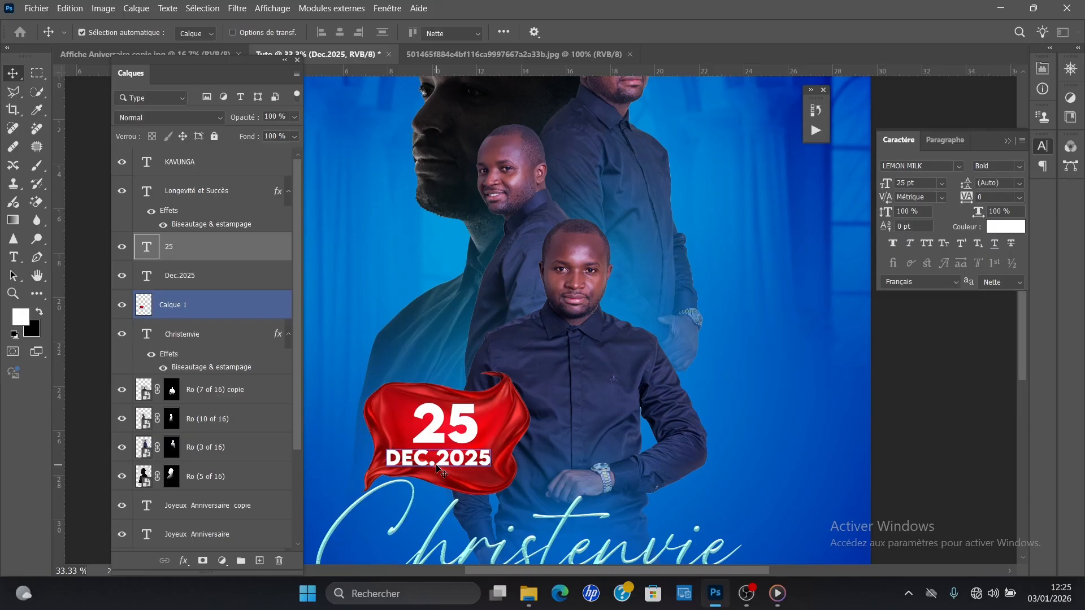
key(ctrl+a)
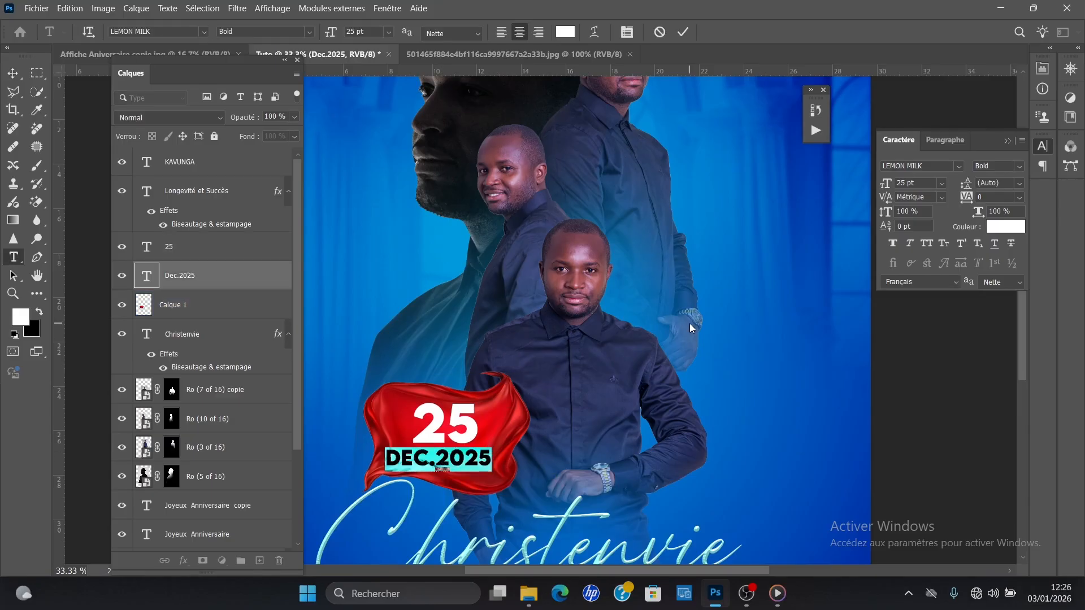
key(ctrl+t)
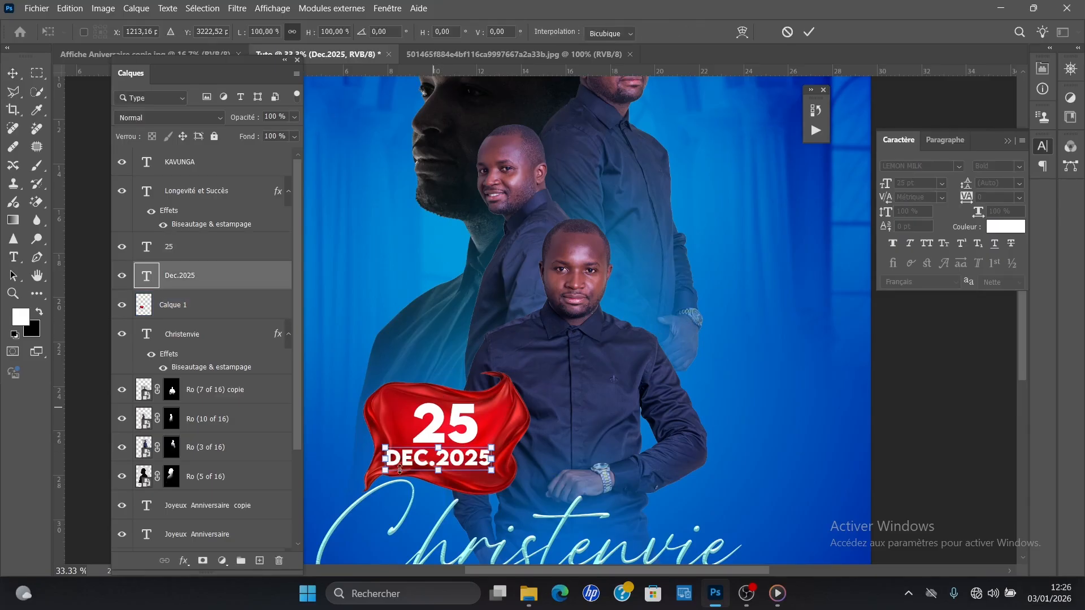
drag(382, 476, 443, 459)
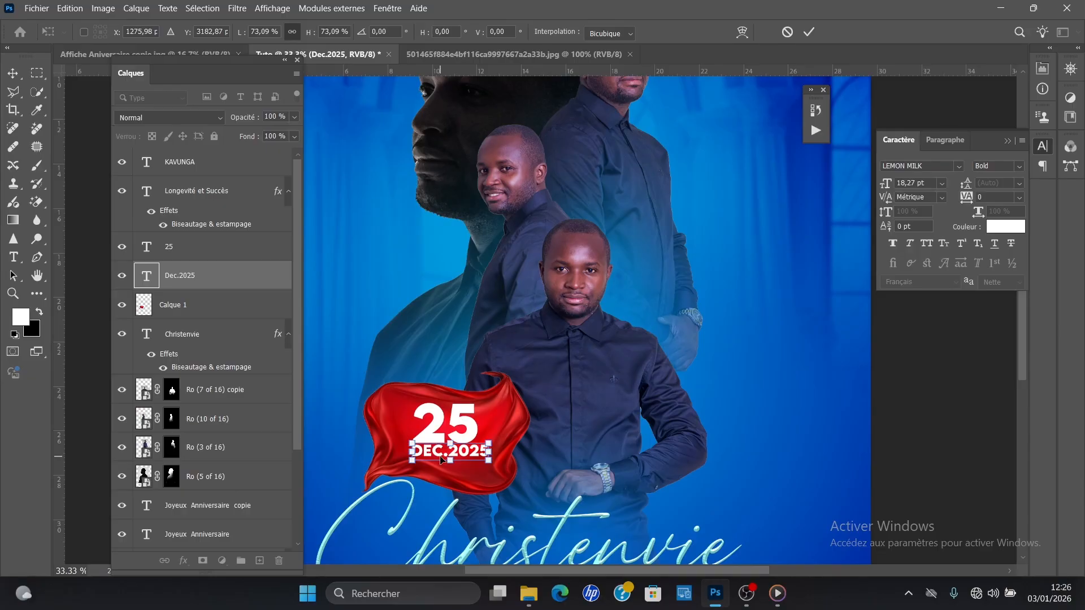
key(Return)
key(Down)
key(Down)
key(Down)
key(Down)
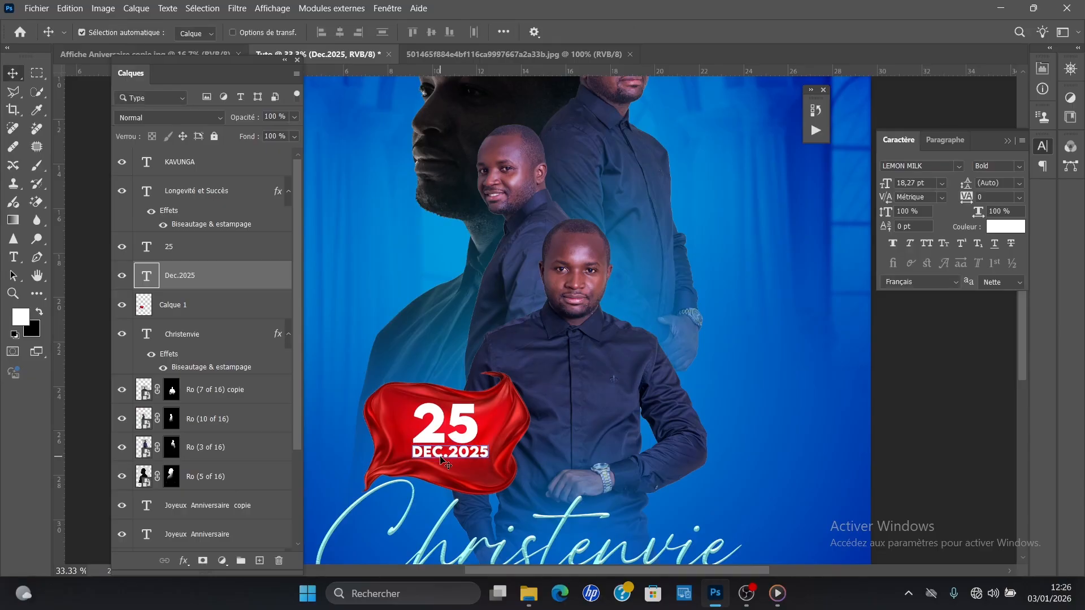
Step: Colour only the "Dec." part of the date line golden yellow
key(t)
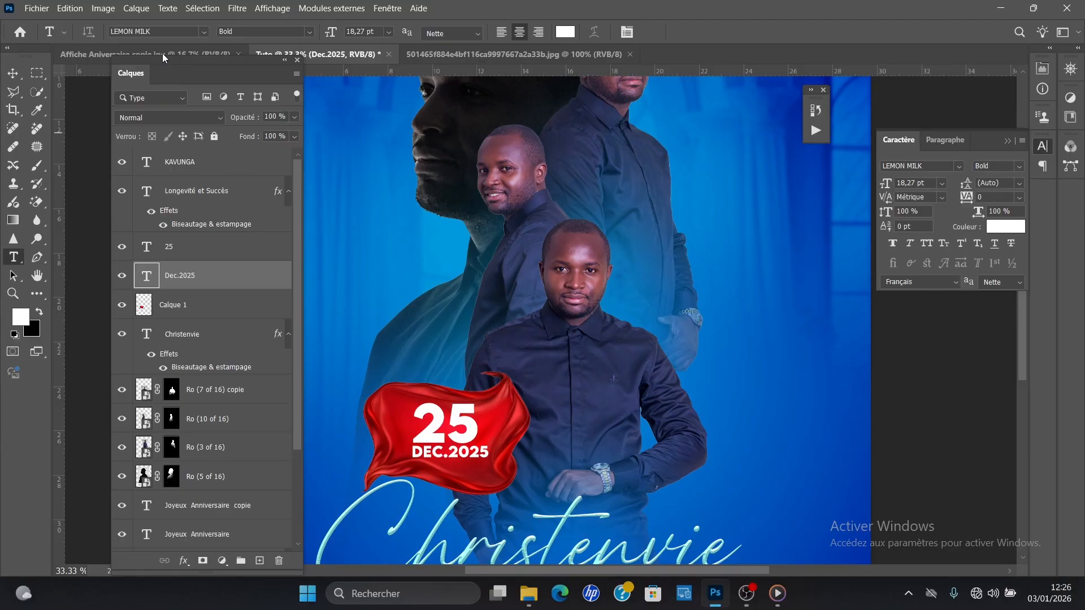
click(443, 452)
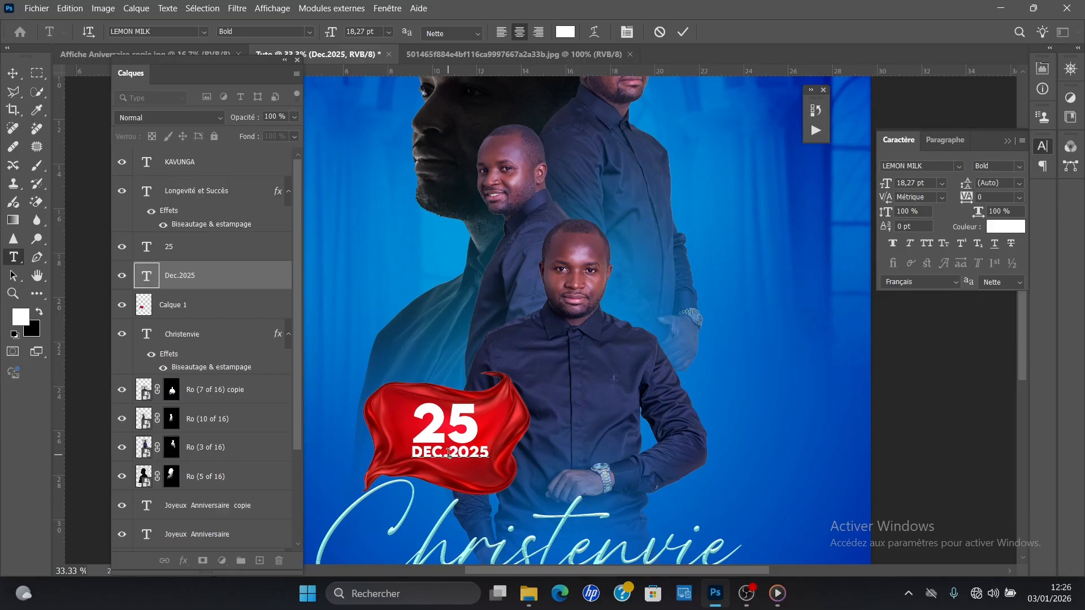
shift+click(410, 455)
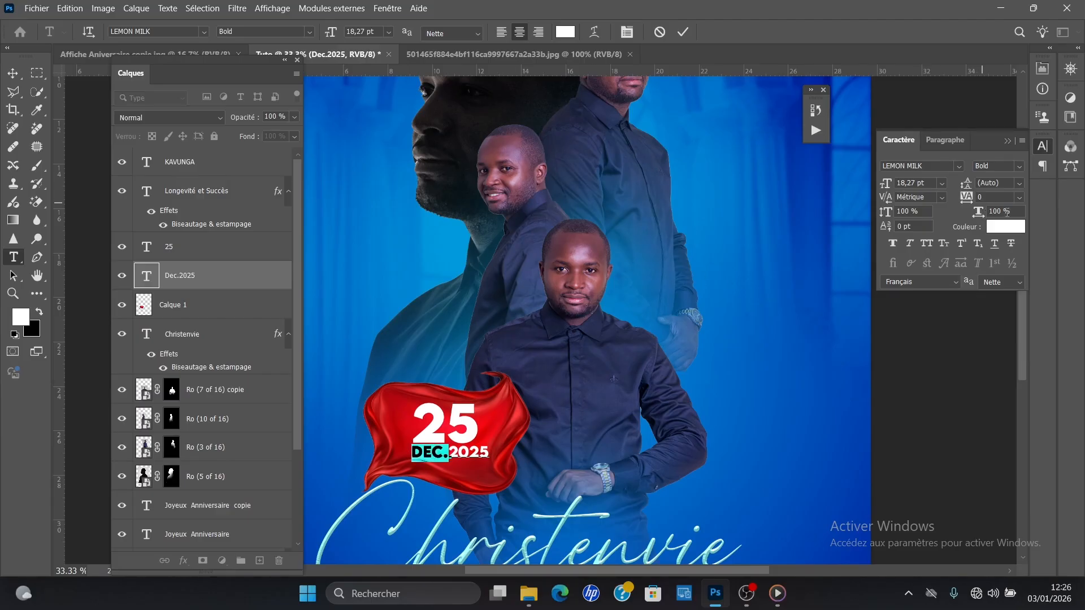
click(1001, 228)
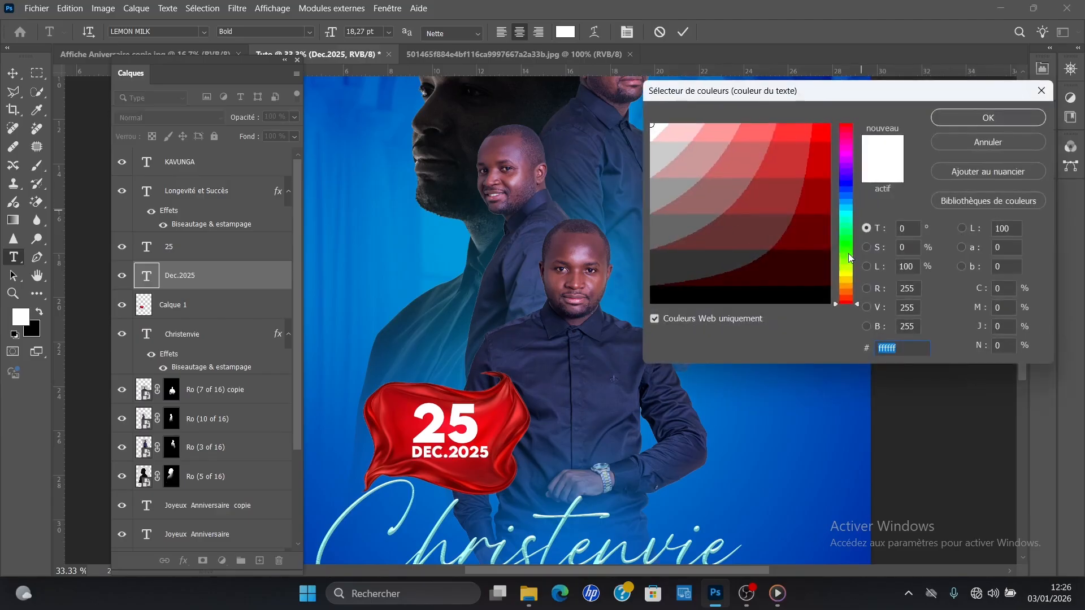
click(848, 287)
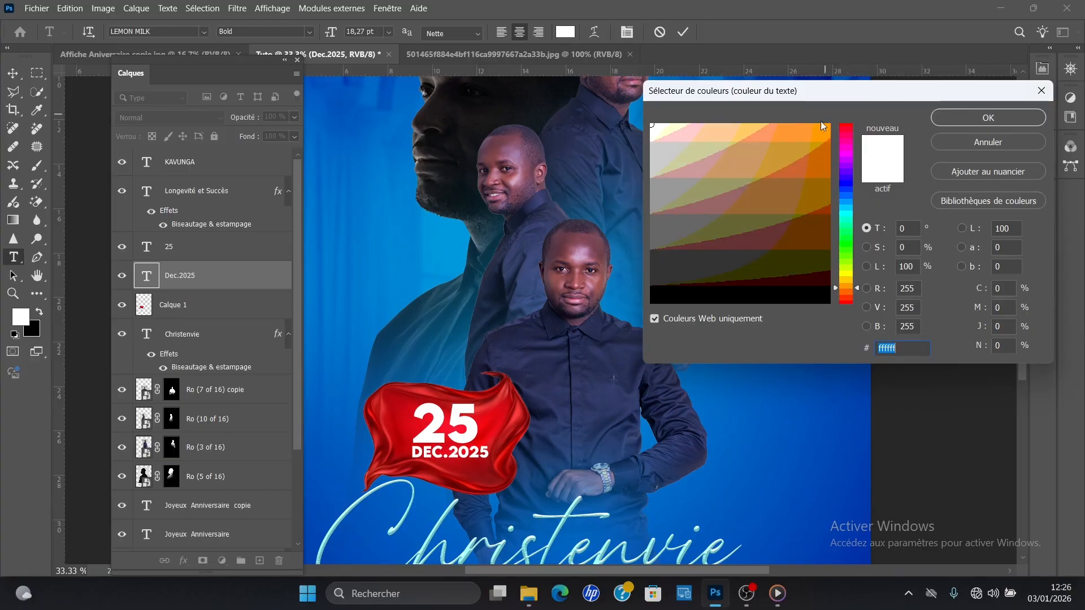
click(848, 281)
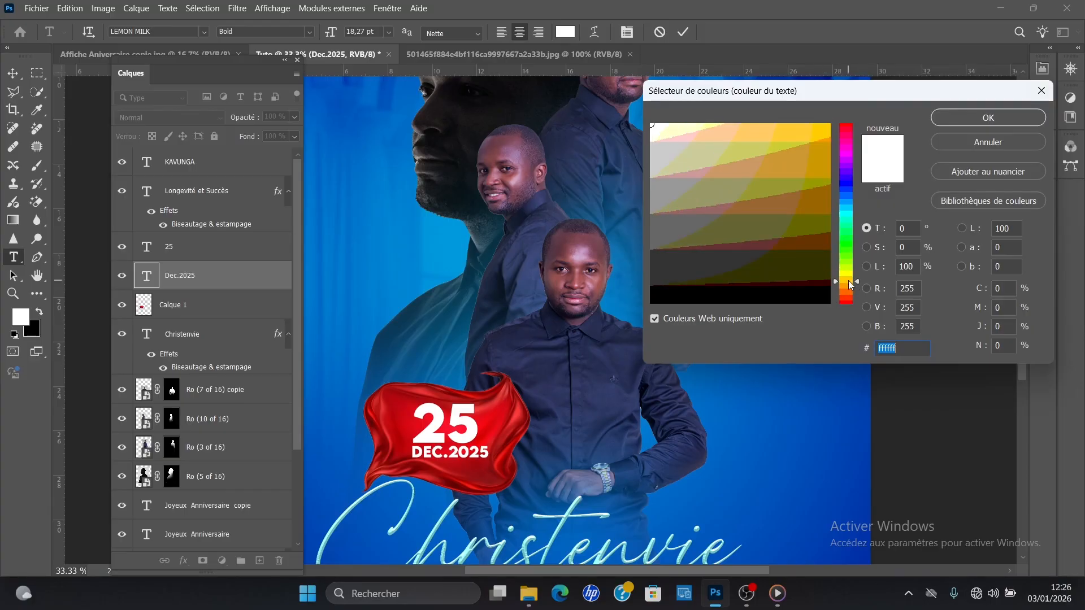
click(826, 130)
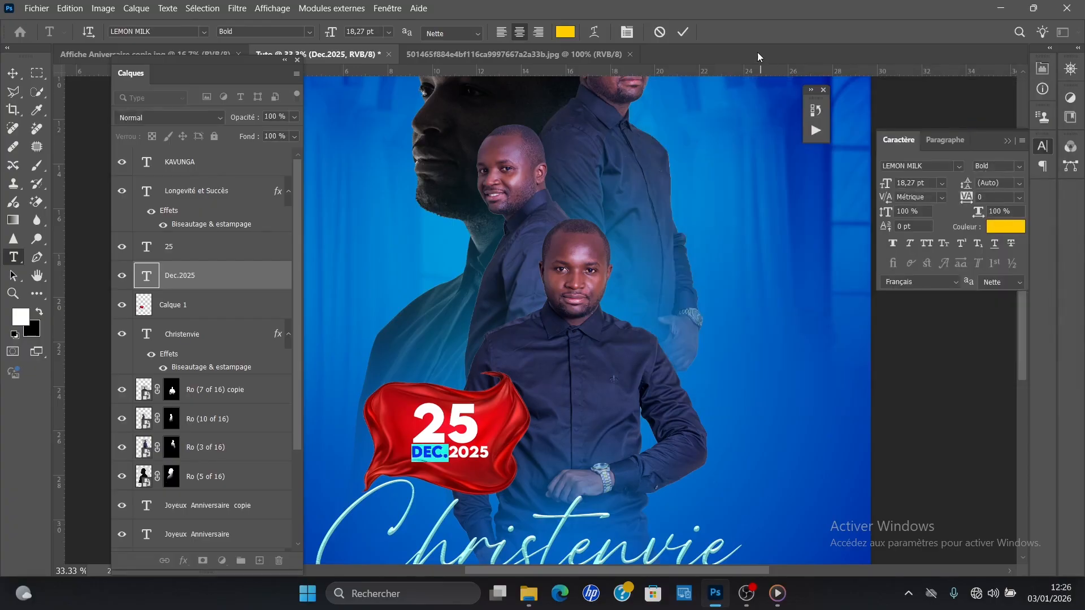
click(682, 34)
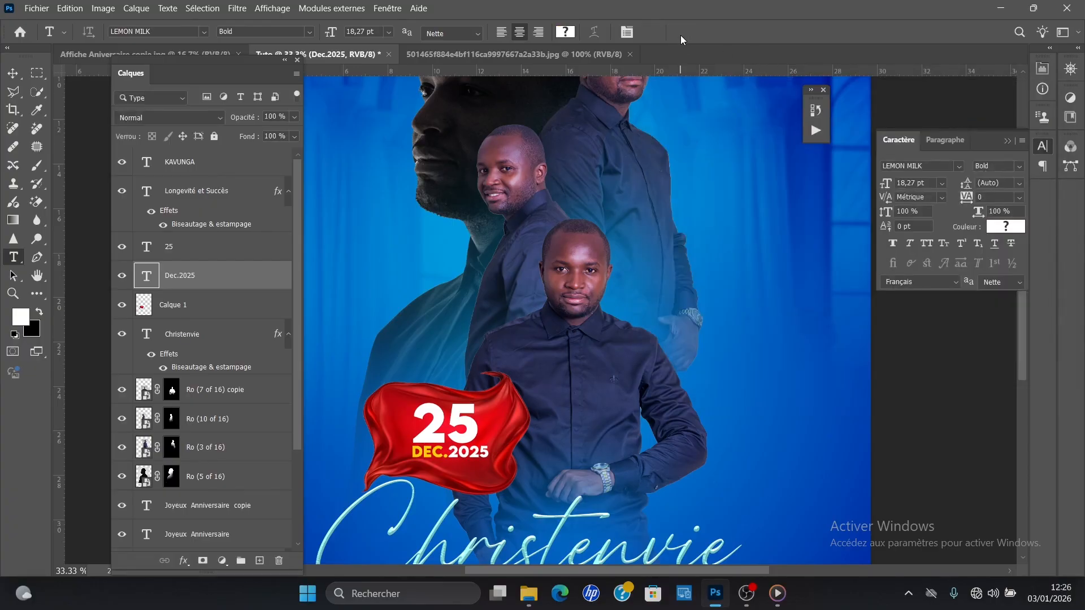
Step: Add an outer glow layer effect to the large dark profile portrait, layer "Ro (5 of 16)"
click(12, 74)
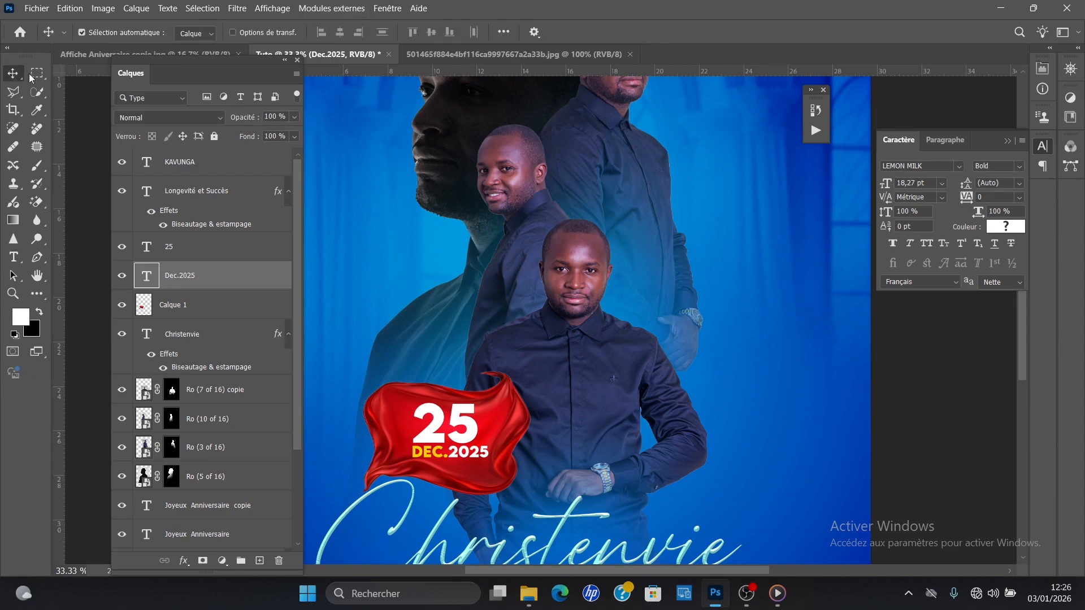
key(ctrl+minus)
key(ctrl+minus)
key(ctrl+minus)
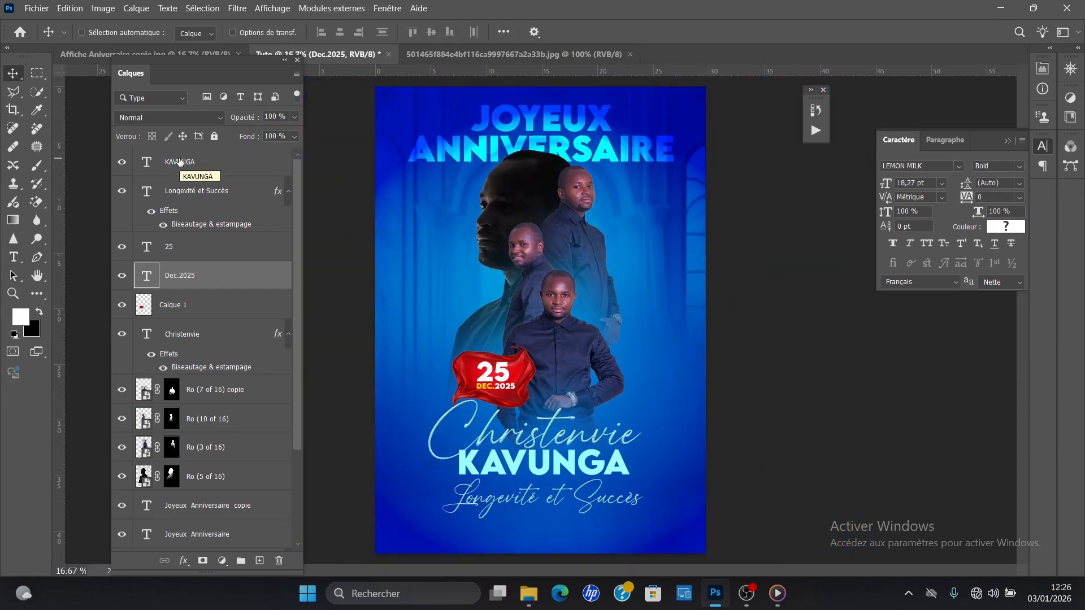
key(ctrl+plus)
key(ctrl+minus)
key(ctrl+plus)
click(179, 161)
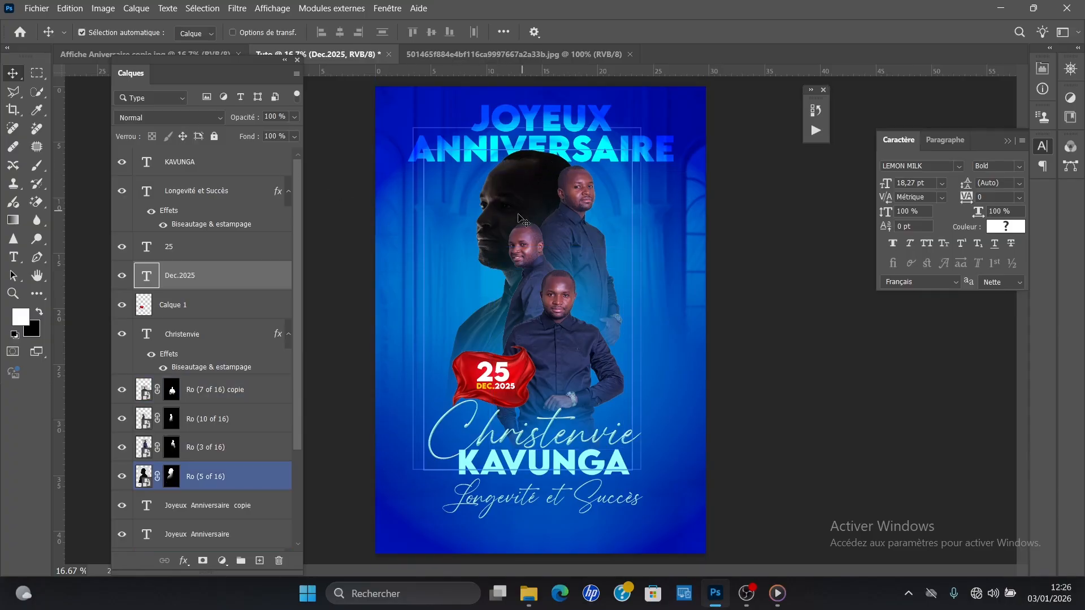
click(524, 186)
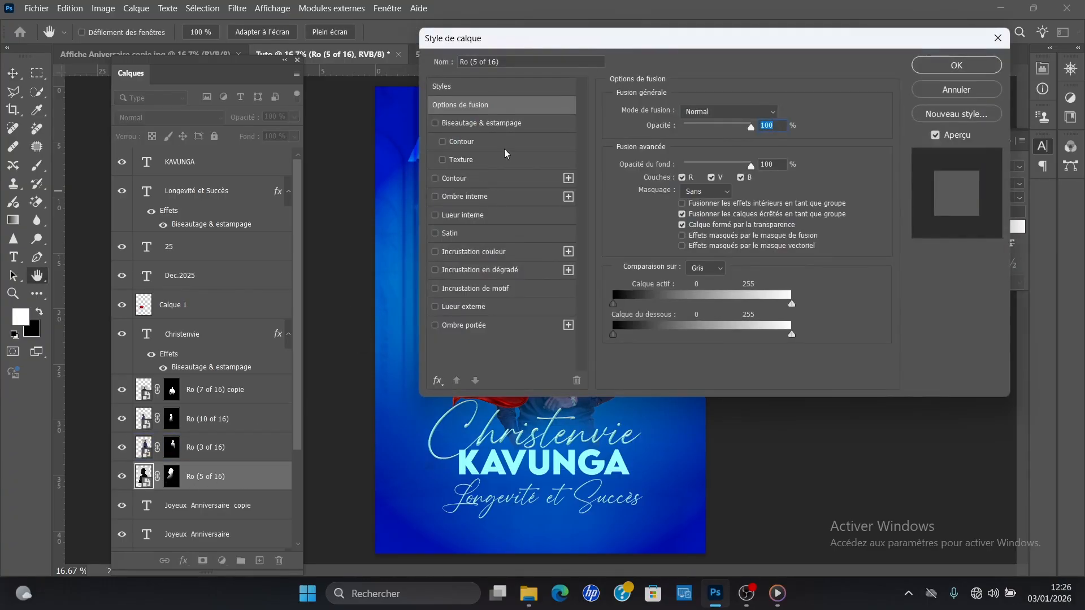
drag(565, 50, 564, 226)
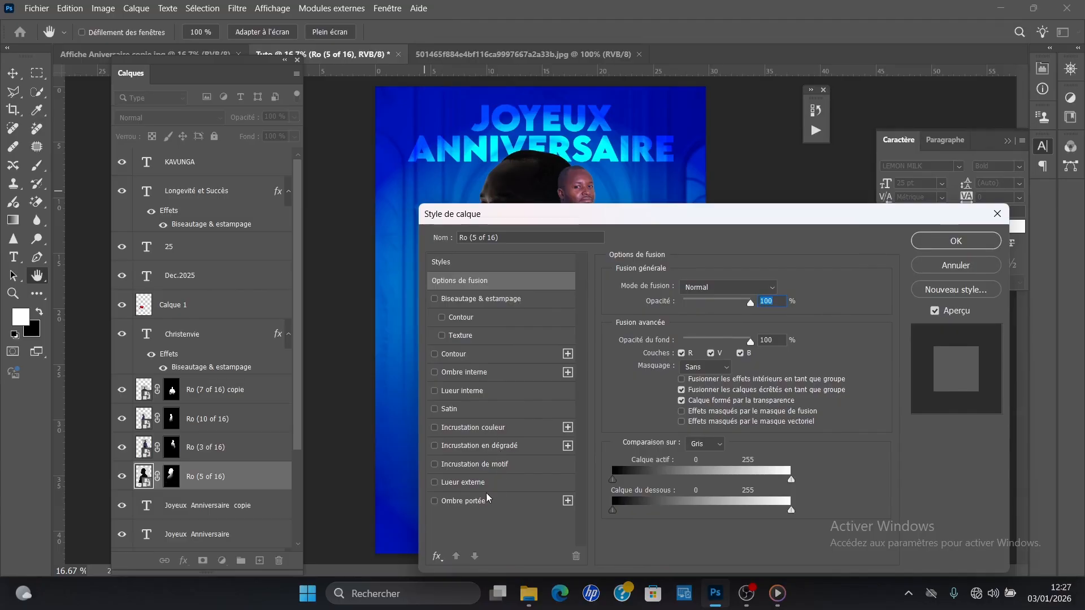
click(463, 484)
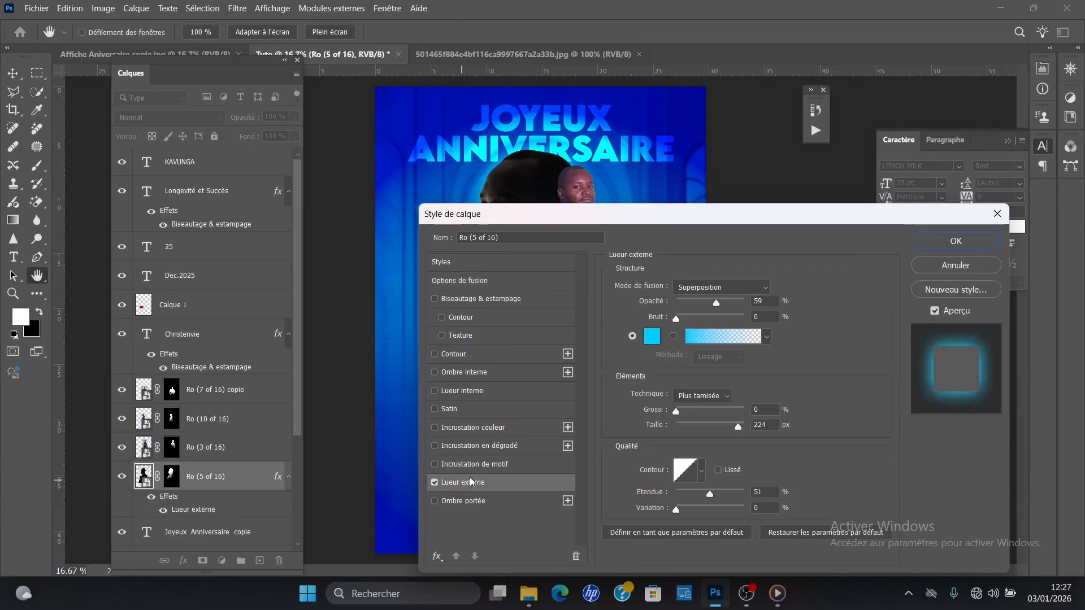
Step: Set the outer glow colour to 66cccc
drag(649, 219, 488, 285)
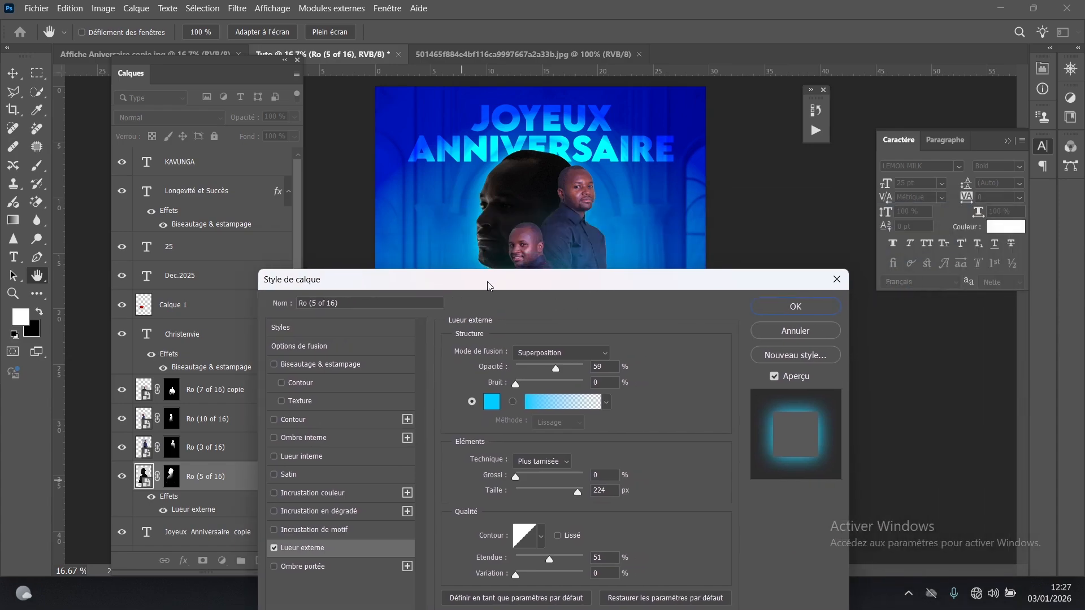
click(491, 402)
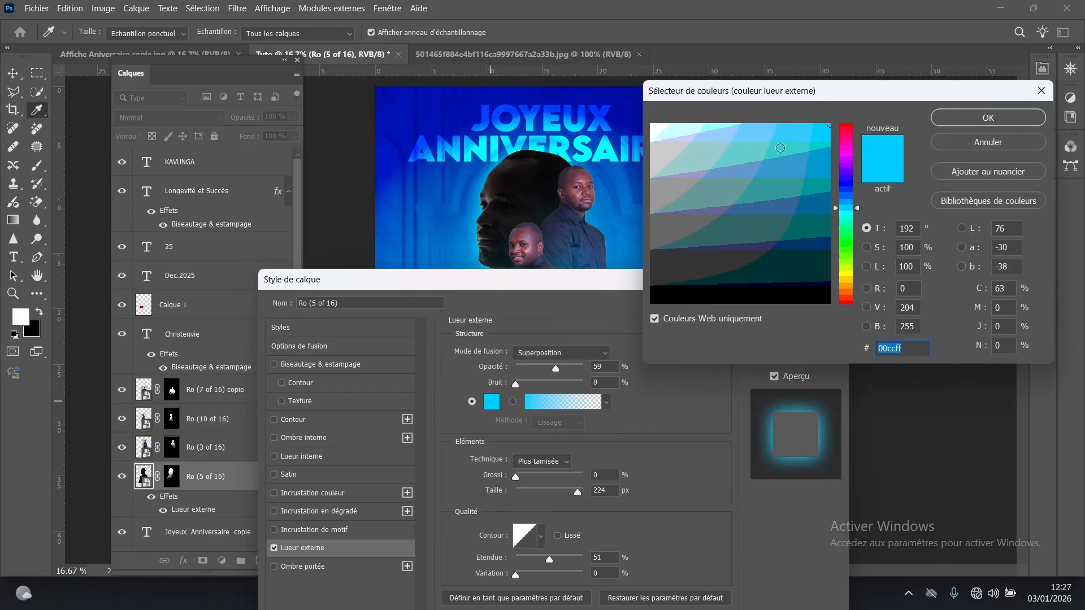
click(746, 152)
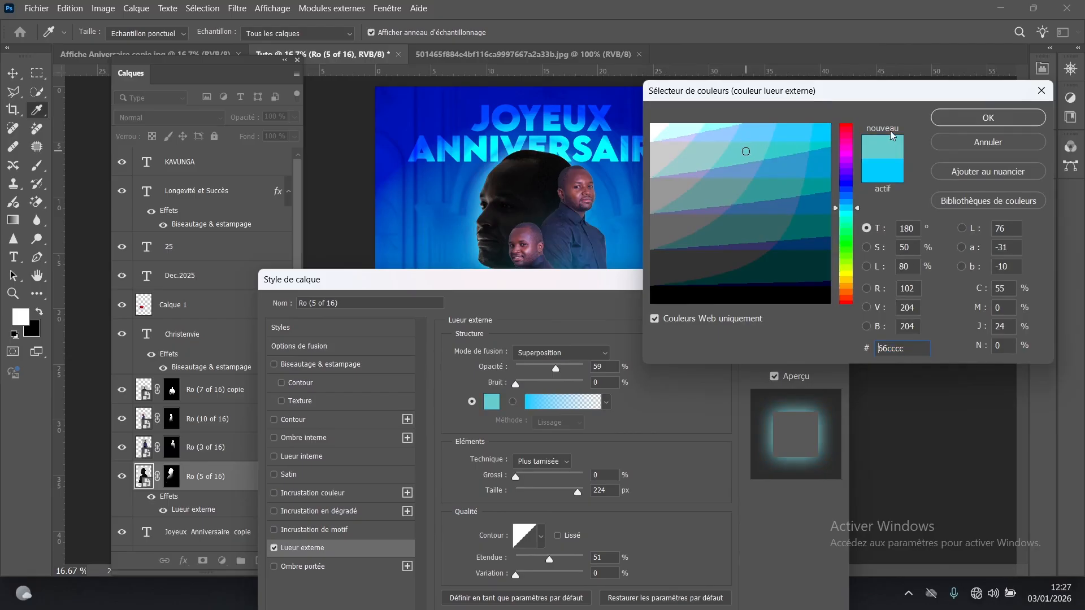
click(947, 118)
Step: Set the outer glow's opacity to 68% and its size to 232 px, and apply the layer style
drag(562, 371, 563, 372)
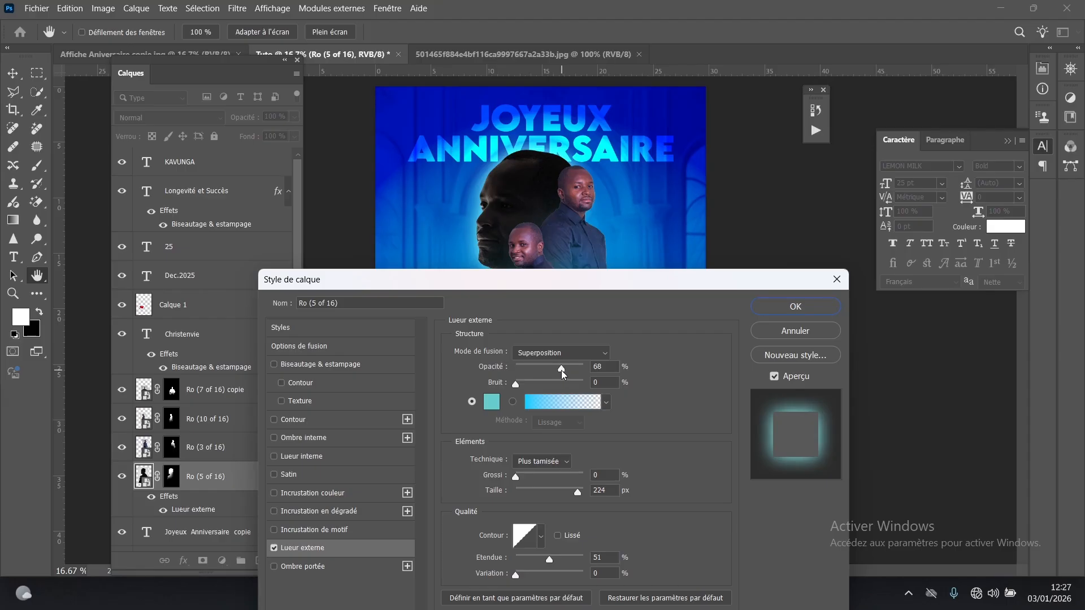
drag(563, 374, 563, 374)
click(580, 495)
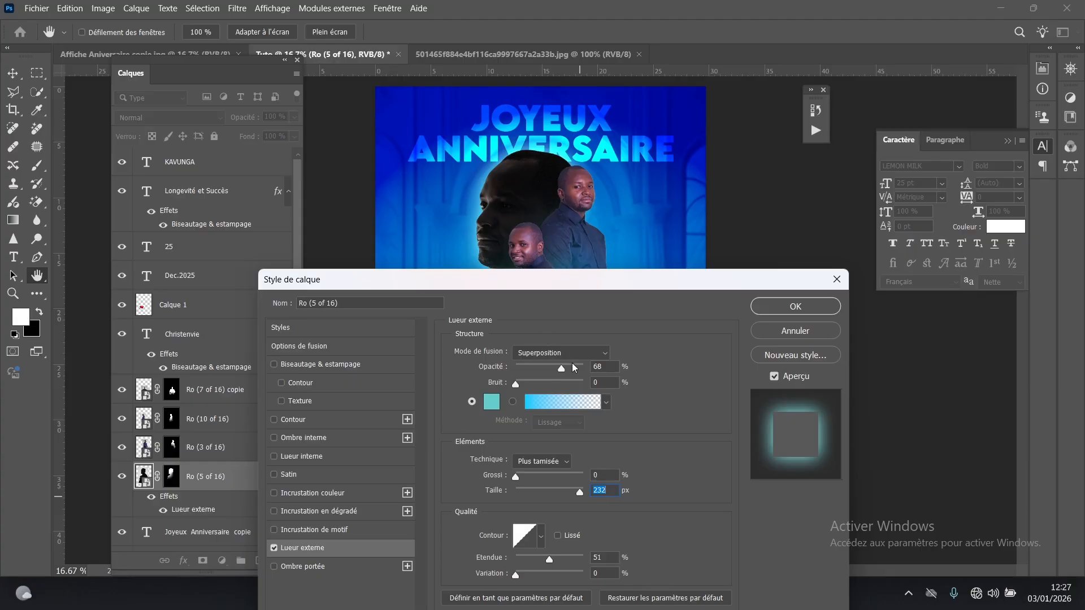
click(596, 367)
click(793, 306)
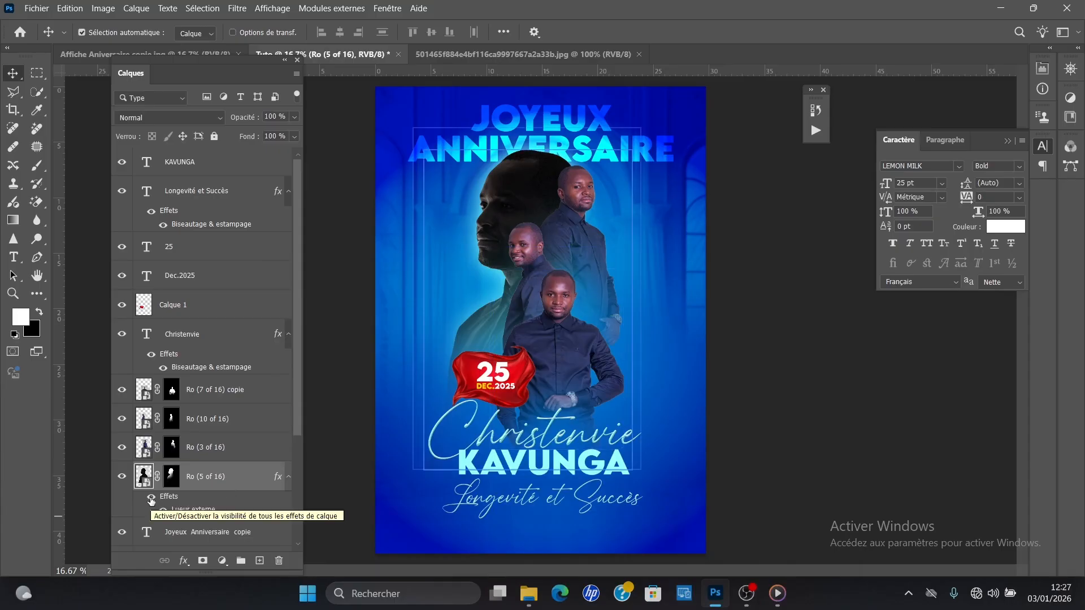
Step: Toggle the profile portrait's layer effects off and on to compare it with and without the glow
click(151, 497)
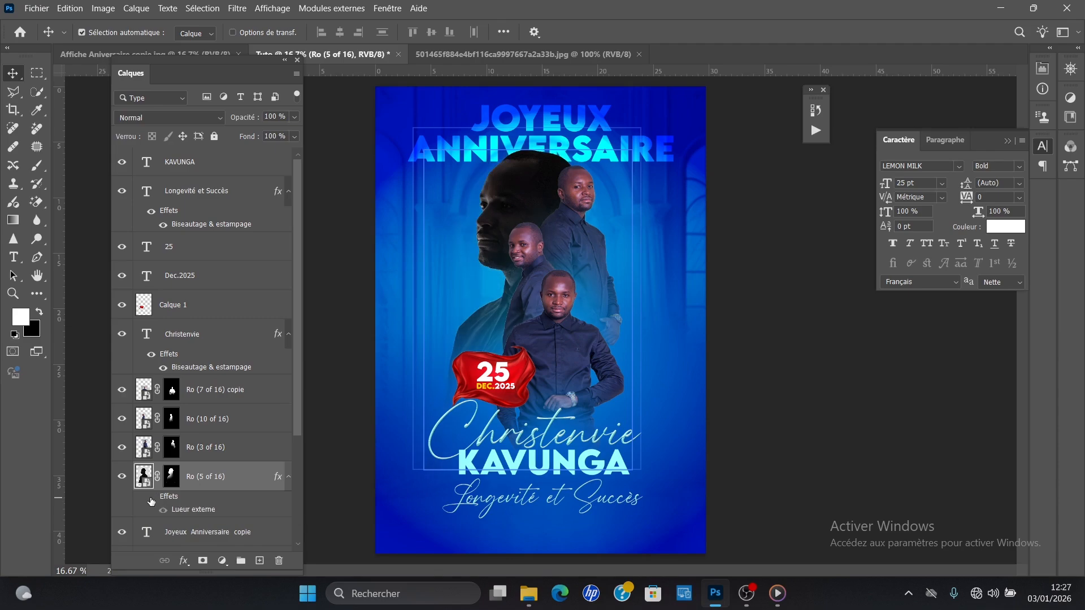
click(151, 497)
click(151, 498)
click(151, 498)
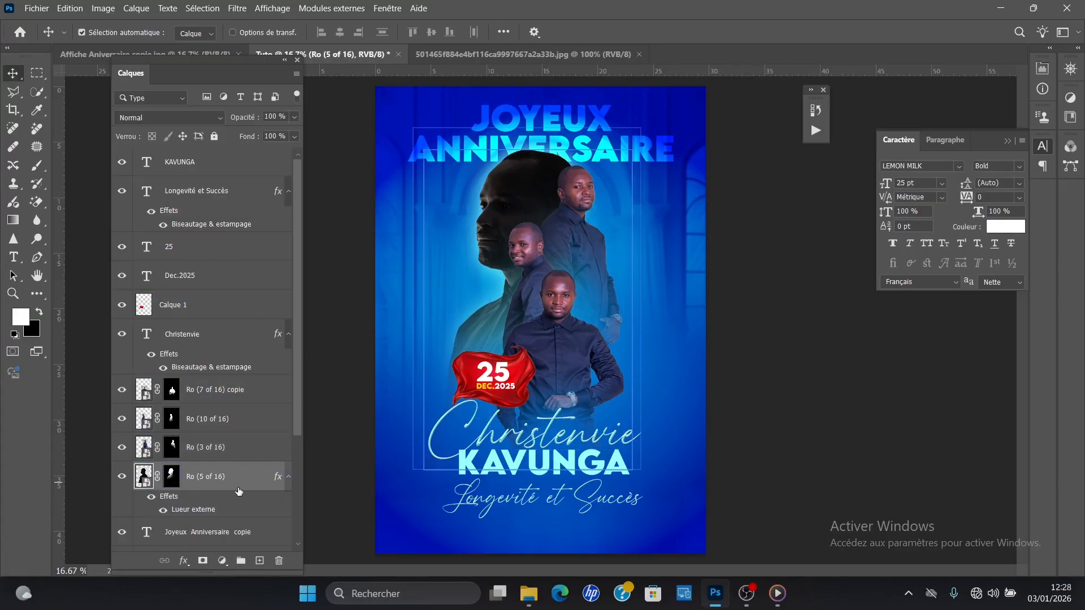
click(579, 263)
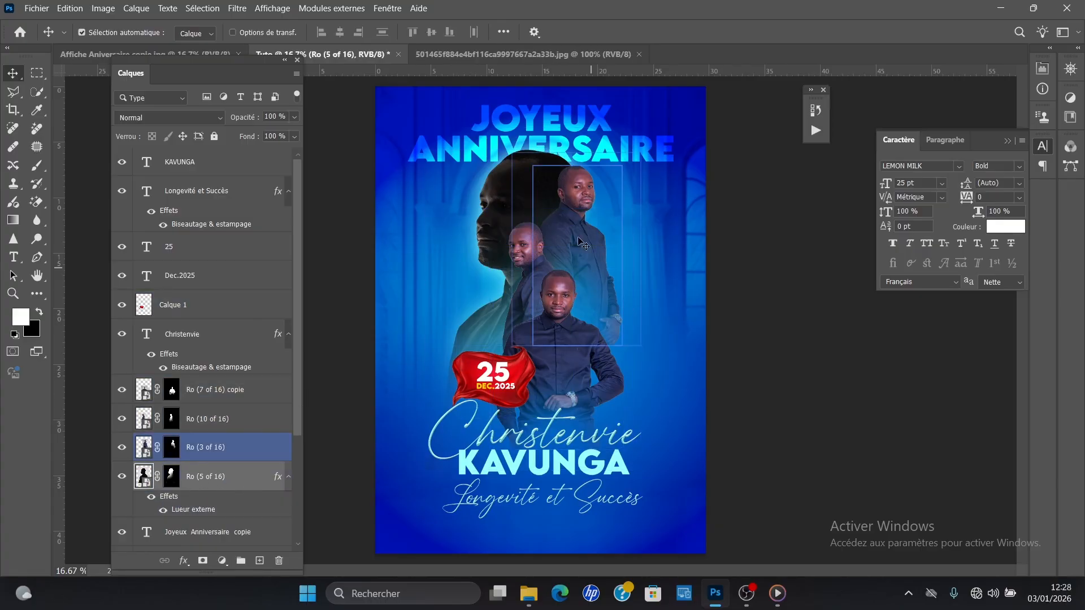
click(513, 308)
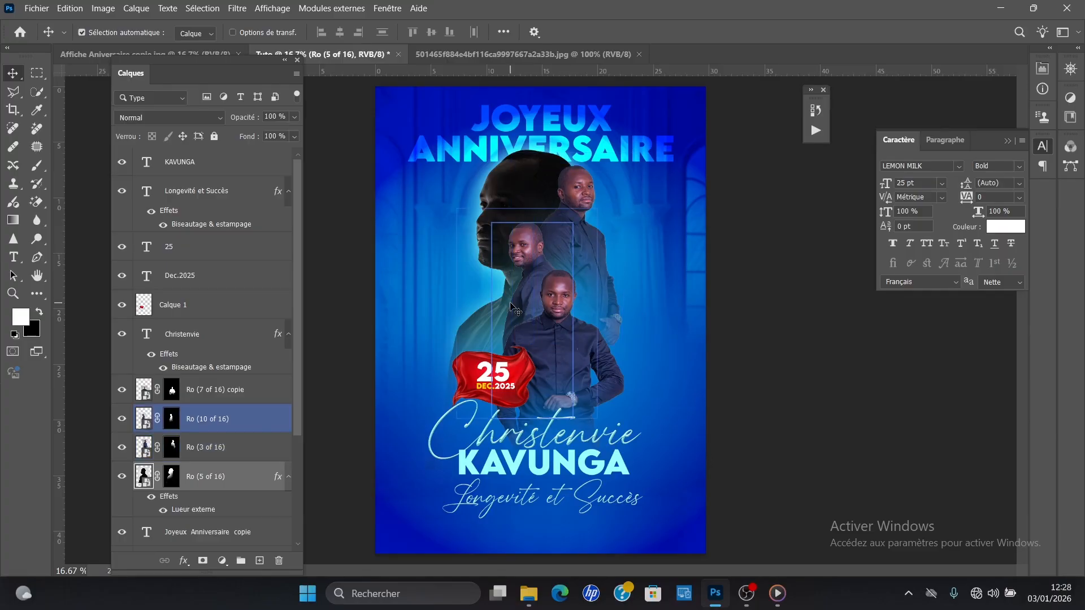
click(552, 396)
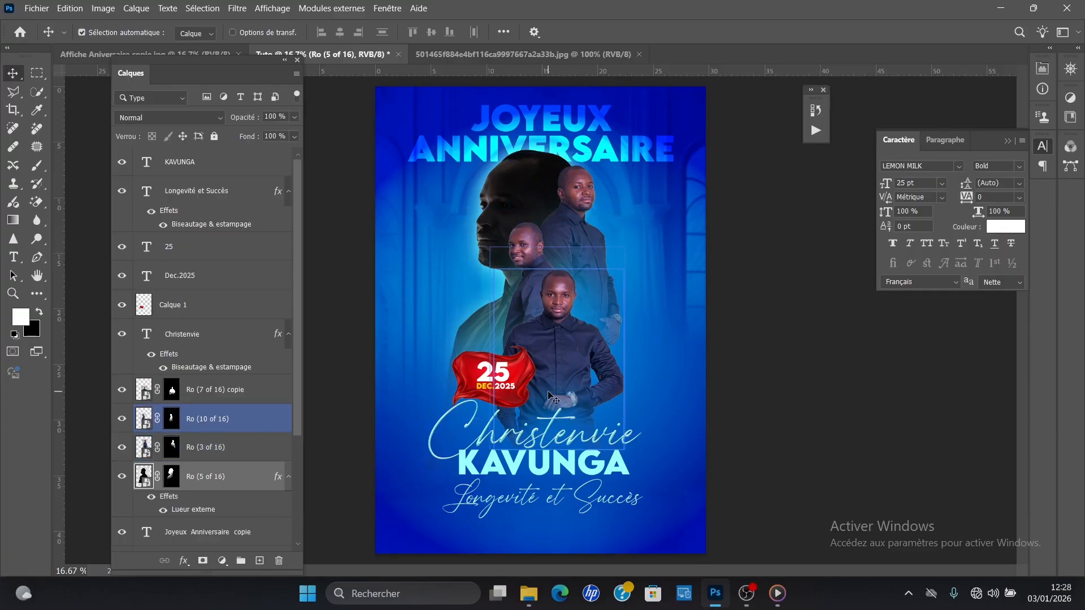
click(562, 432)
click(571, 497)
click(610, 390)
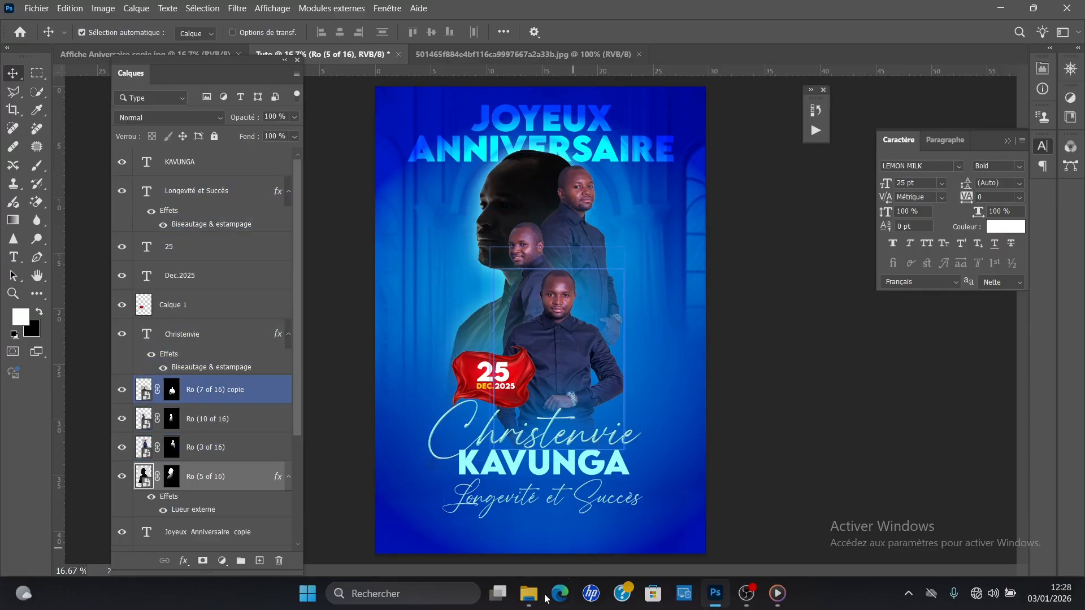
Step: Switch to File Explorer and open the "Teleh" folder inside "mes outils conceptionnels" to find a lens flare image
mouse_move(529, 593)
mouse_move(493, 547)
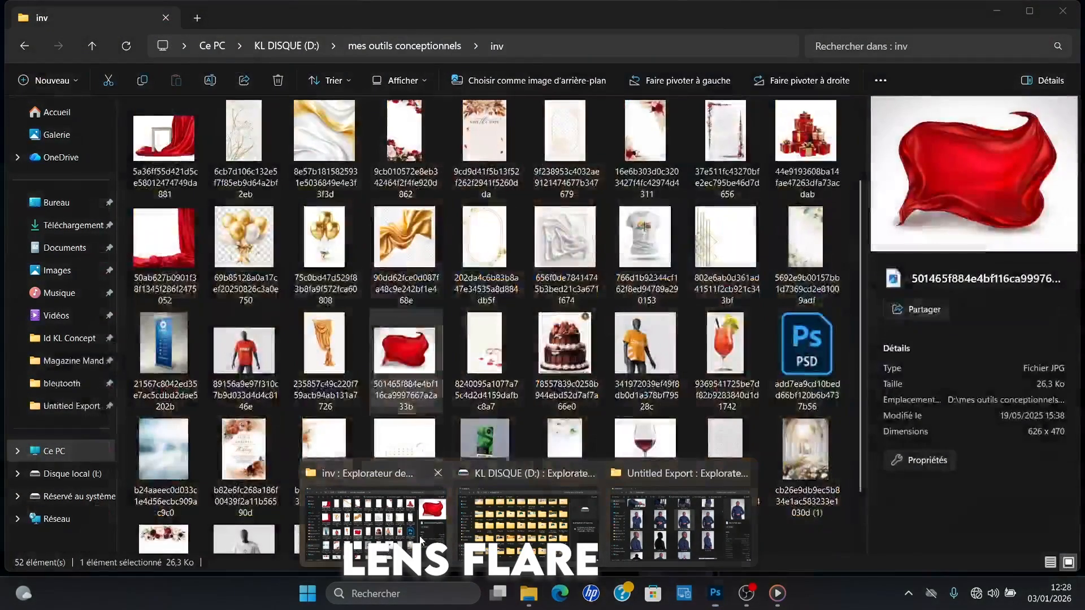
click(375, 522)
click(32, 45)
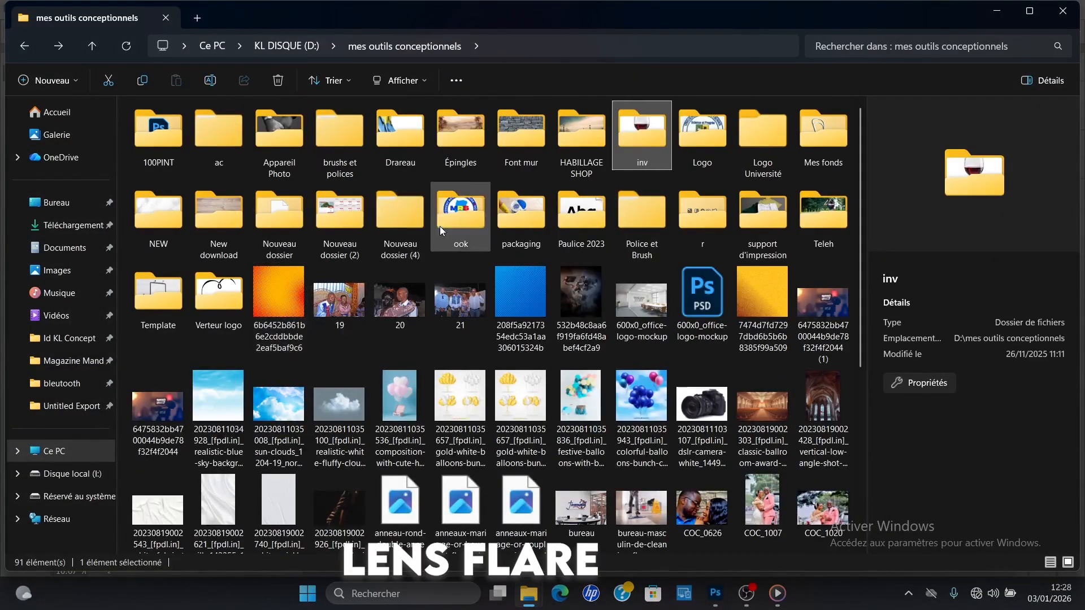
double_click(801, 232)
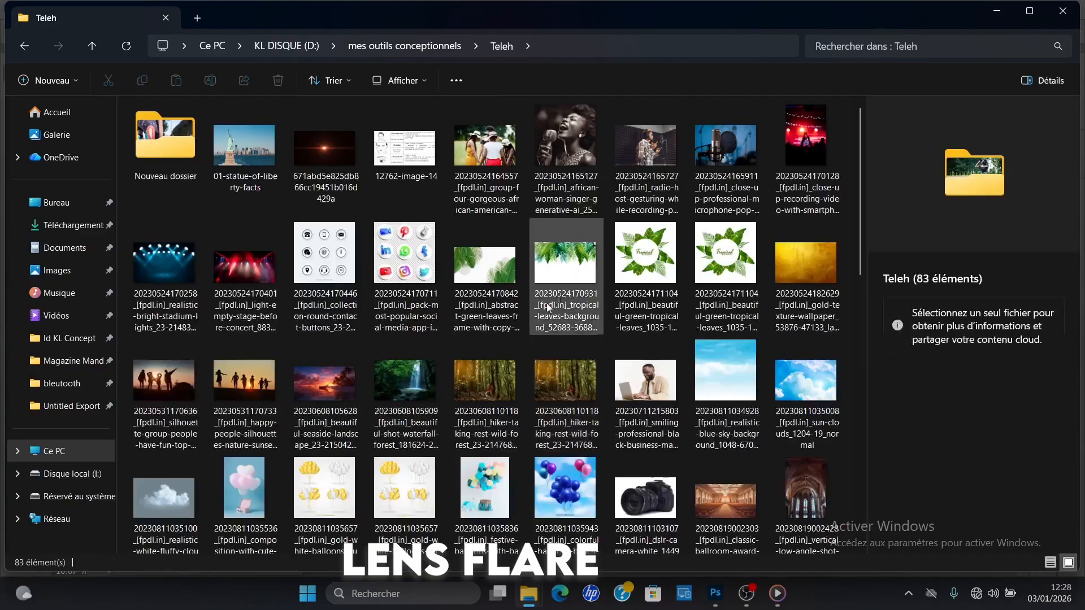
scroll(846, 304, down, 6)
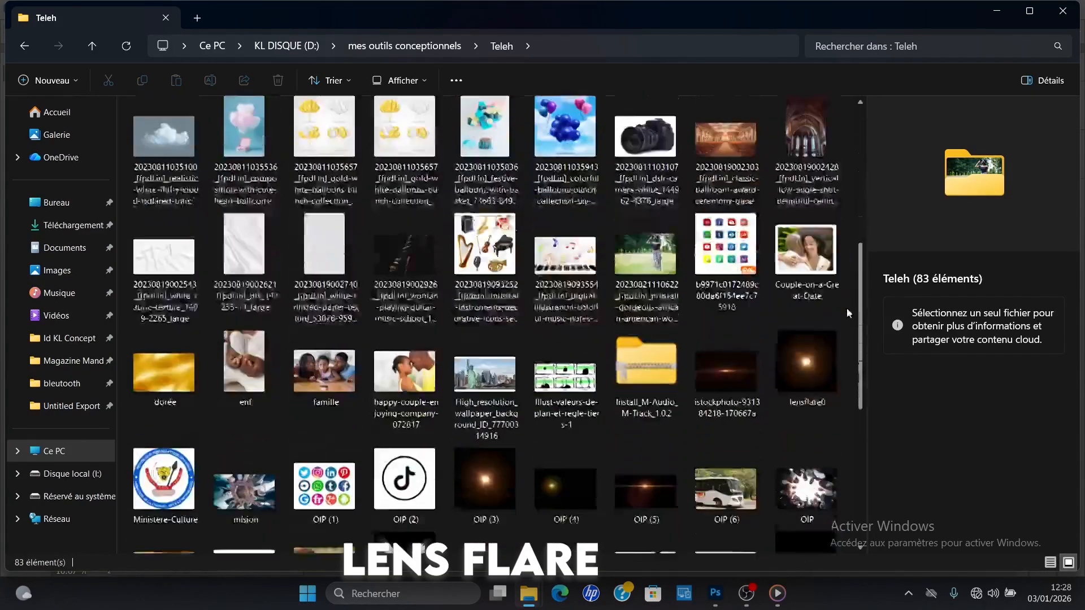
Step: Preview the lensflare0 image, then place it at its original scale in the poster in Photoshop
click(802, 350)
double_click(800, 346)
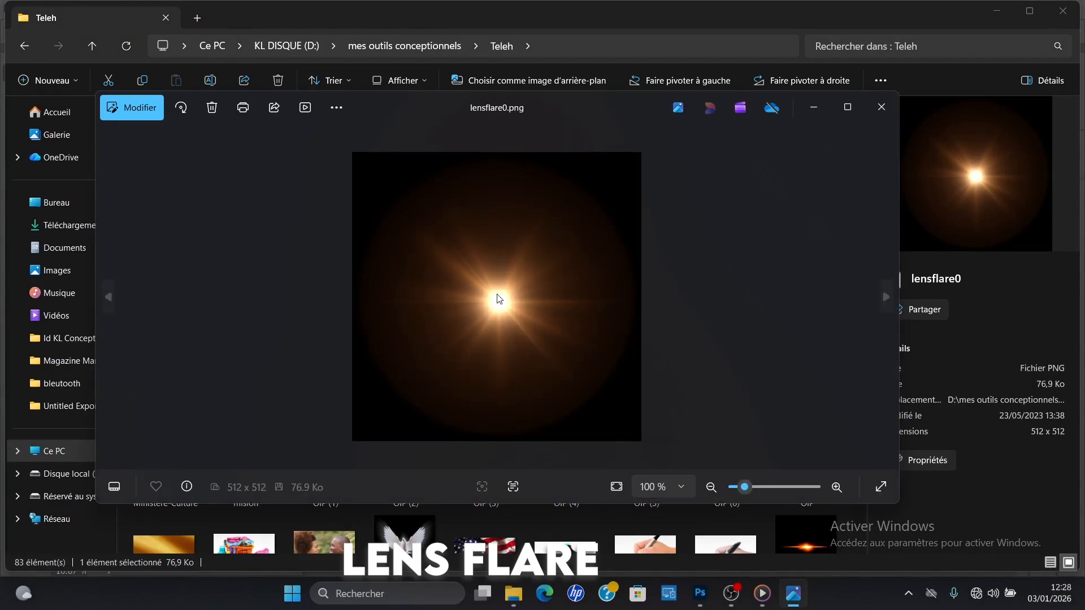
click(873, 105)
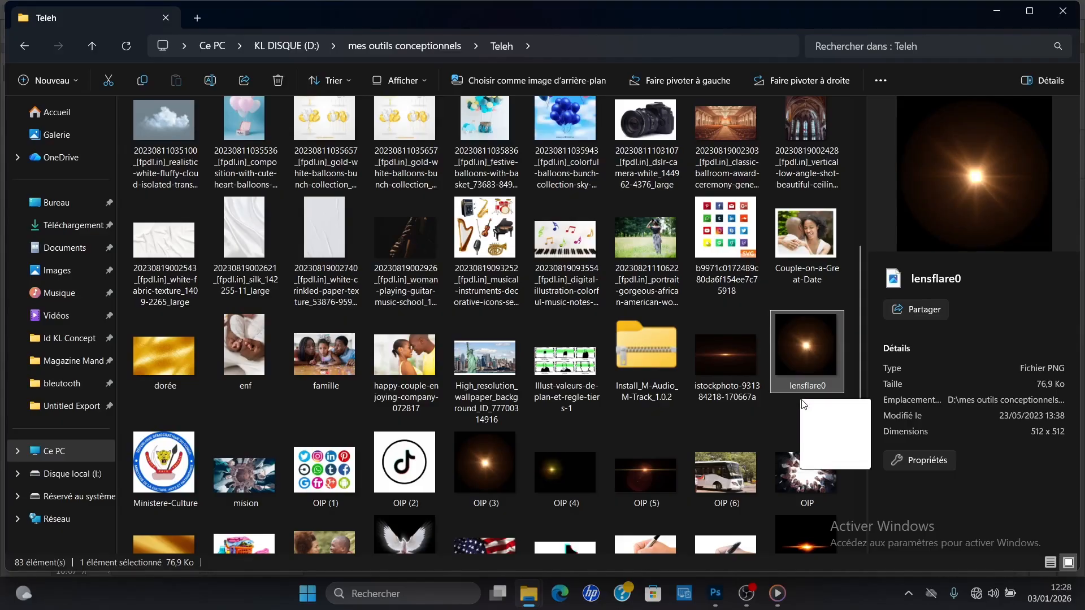
drag(801, 401, 572, 367)
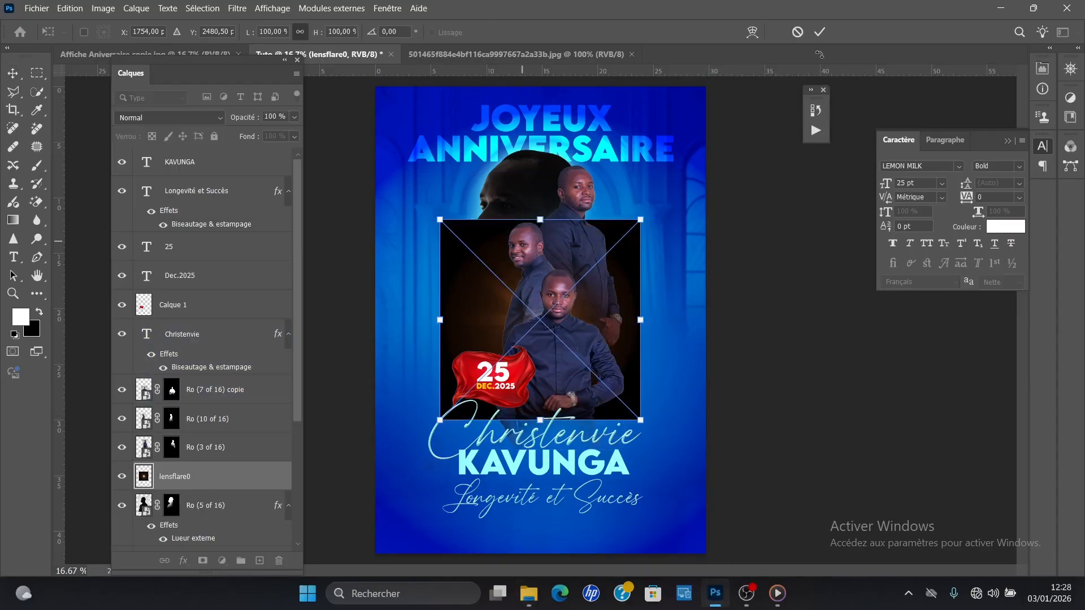
click(820, 32)
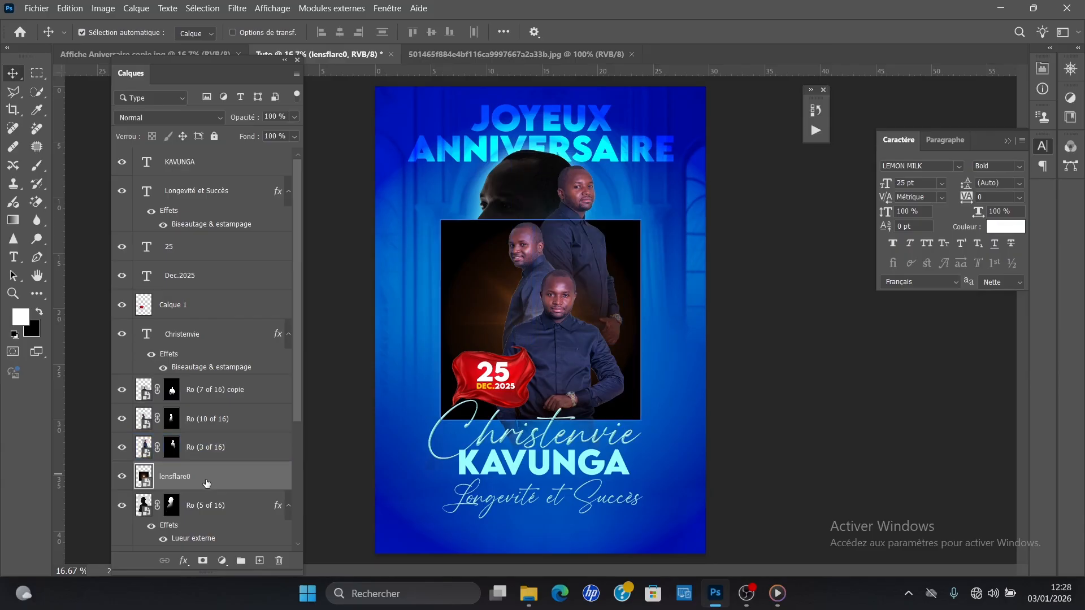
Step: Move the lens flare layer directly beneath "Ro (7 of 16) copie" and set its blend mode to Densité linéaire - (Ajout)
drag(206, 487, 223, 405)
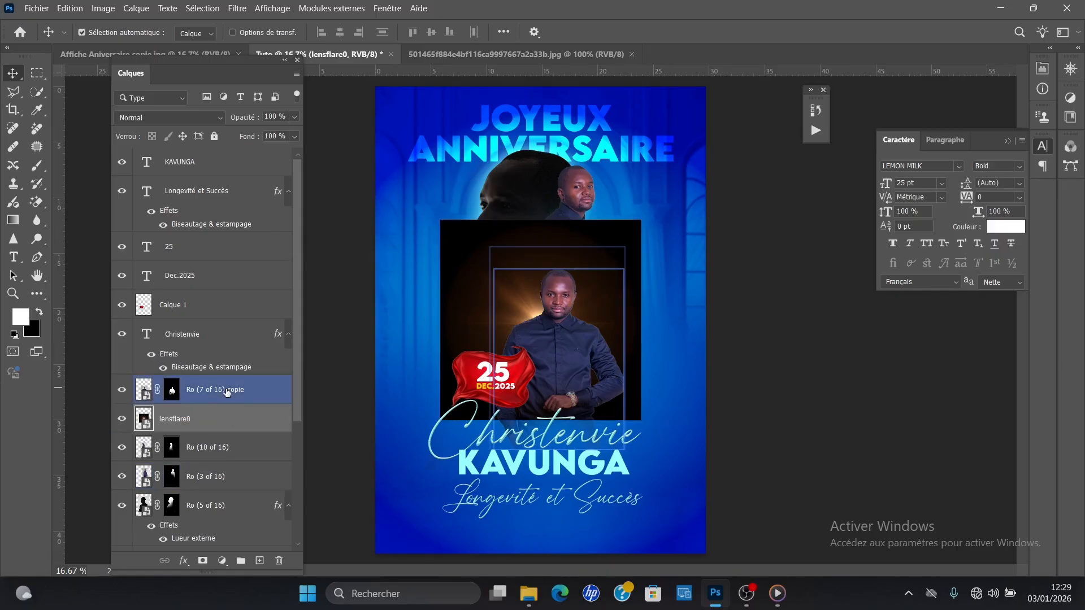
click(206, 117)
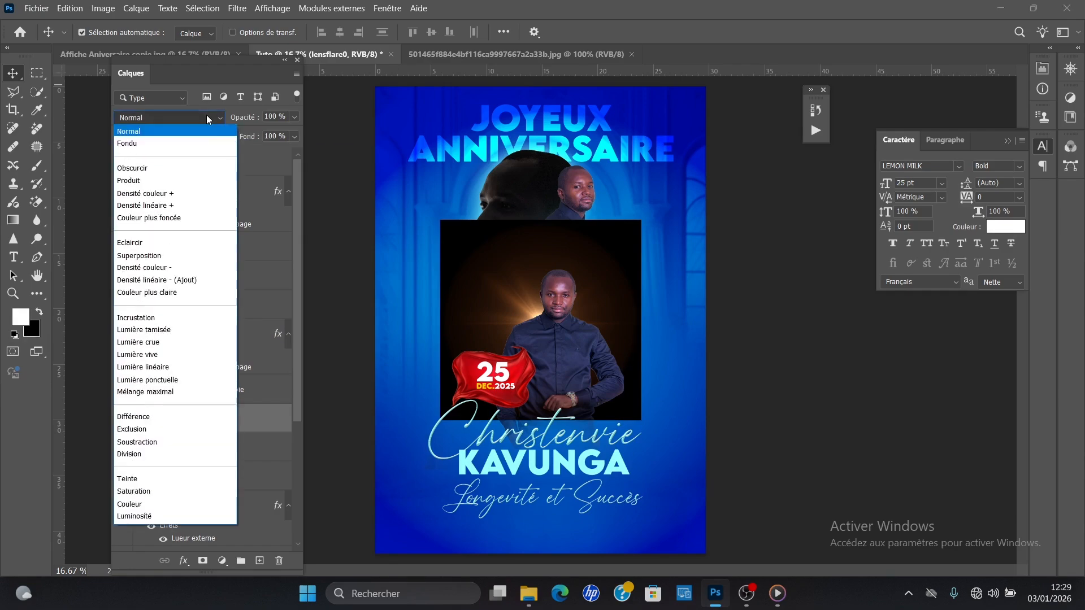
click(183, 281)
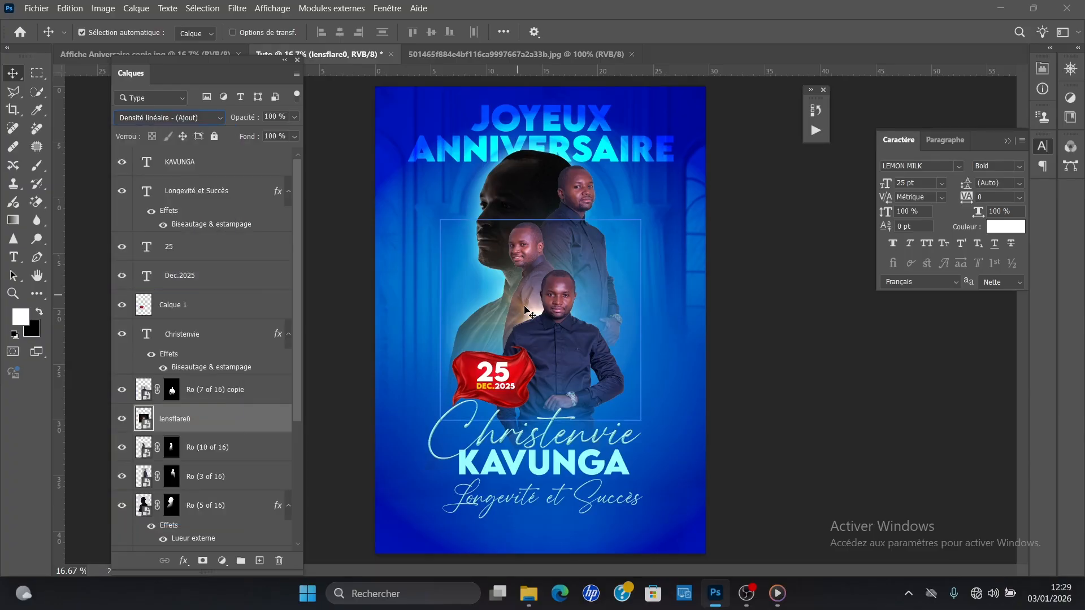
Step: Apply a Gaussian blur with a 10-pixel radius to the lens flare layer
click(237, 8)
mouse_move(289, 214)
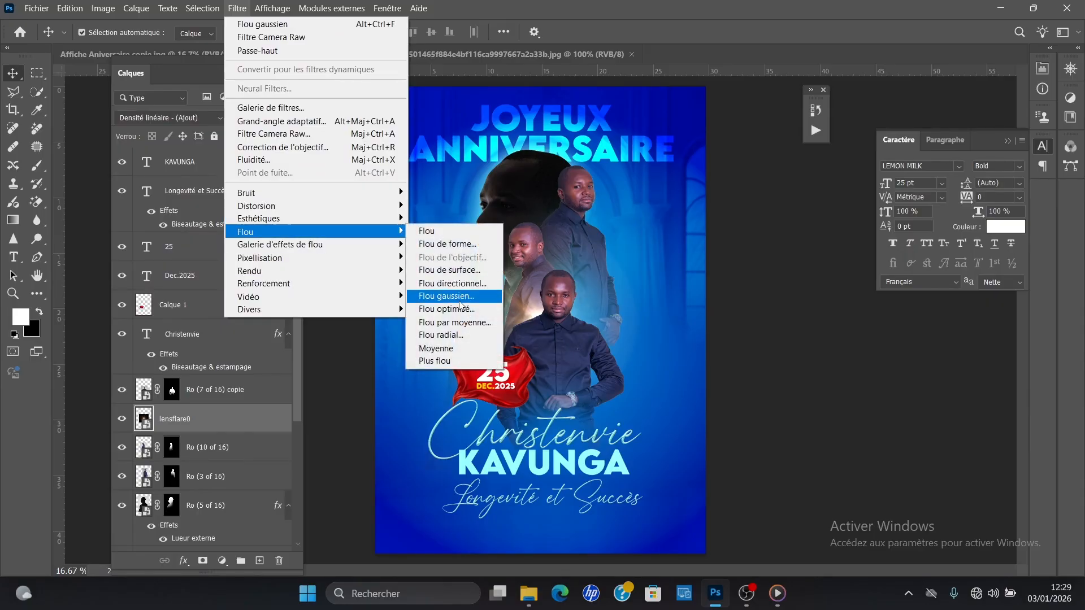
click(459, 299)
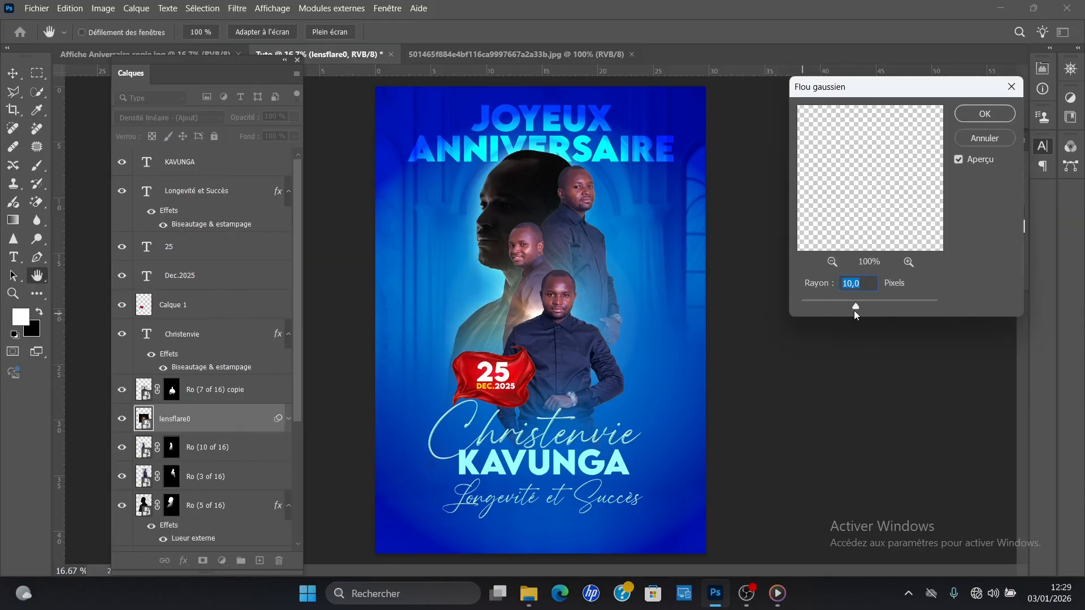
click(983, 113)
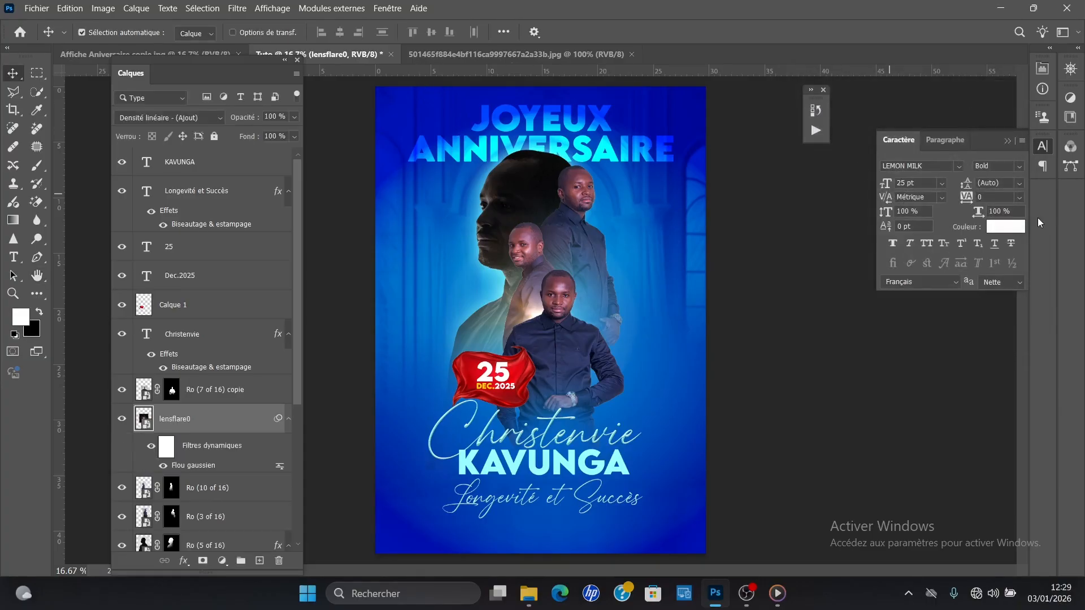
Step: Set the lens flare layer's opacity to 69% and enlarge the flare to about 114%
drag(242, 121, 218, 117)
key(ctrl+t)
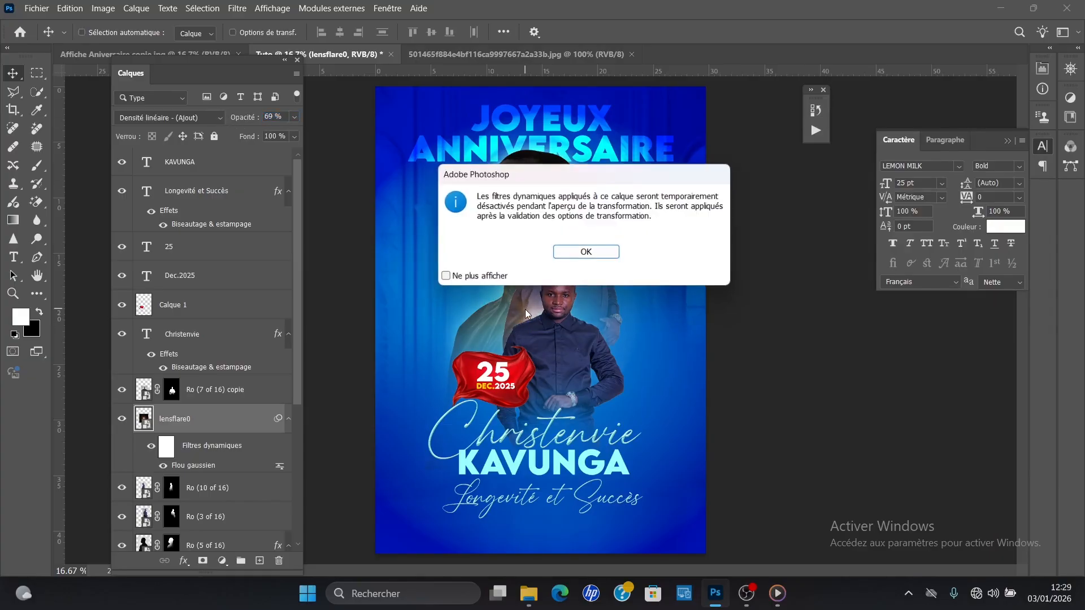
key(Return)
drag(640, 219, 672, 197)
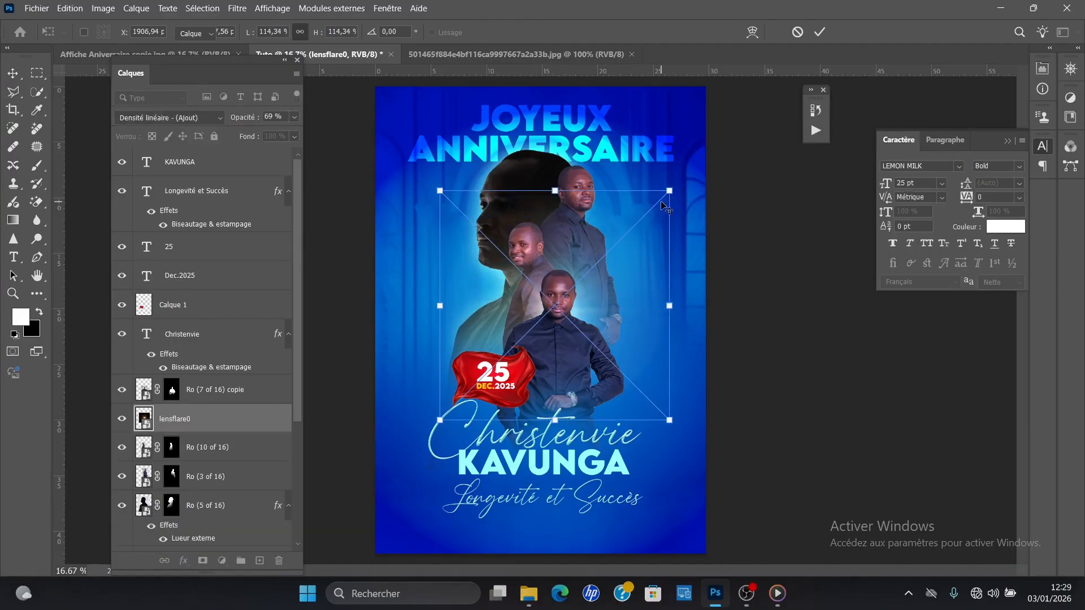
key(Return)
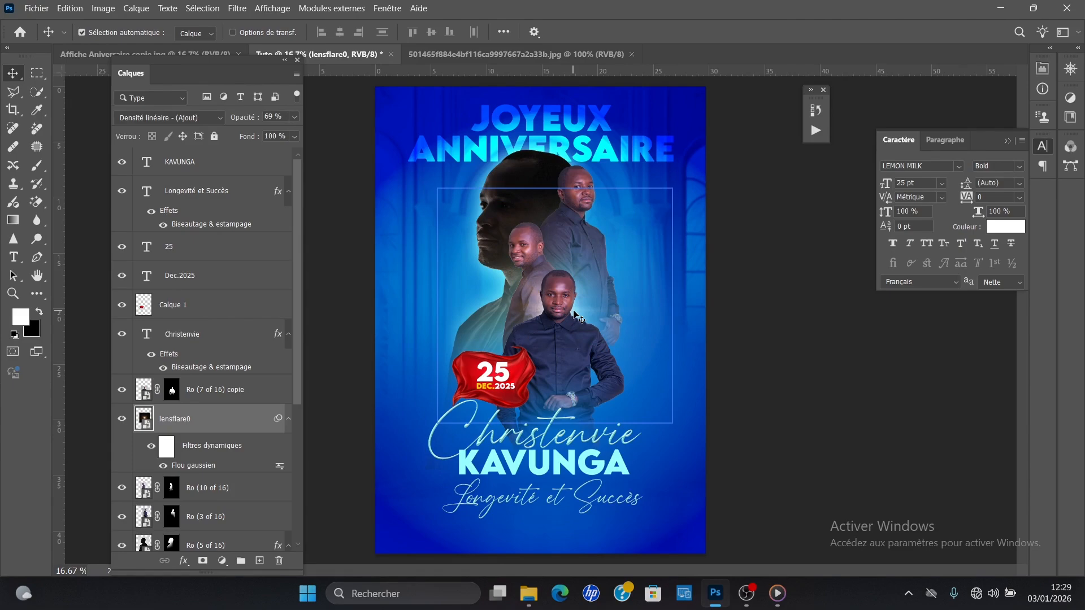
click(562, 339)
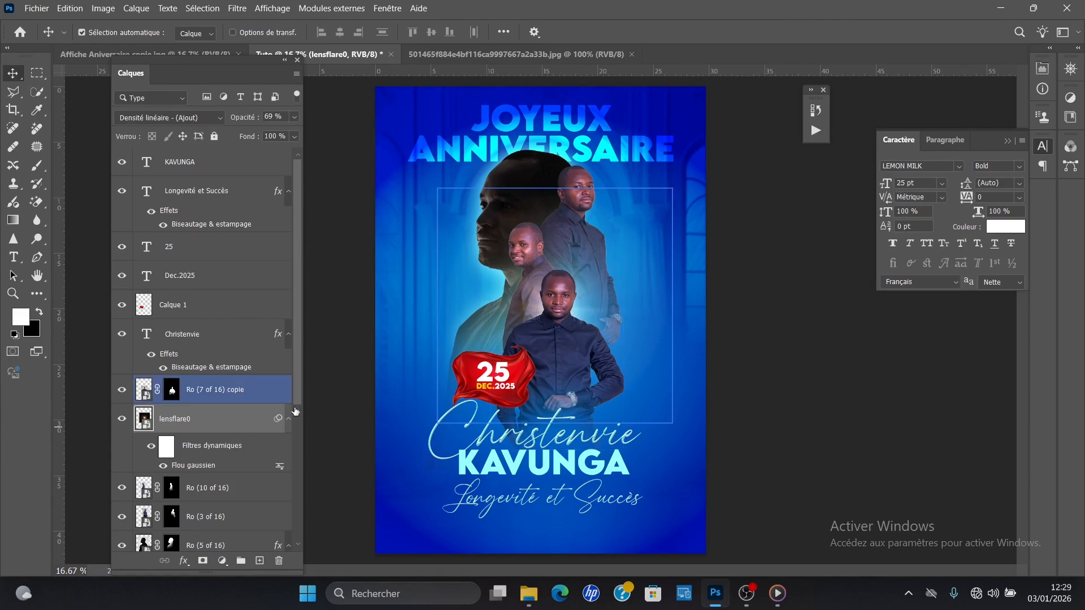
Step: Duplicate the lens flare layer directly beneath "Ro (10 of 16)", center the flare behind the small middle portrait and set its opacity to 41%
drag(297, 249, 300, 332)
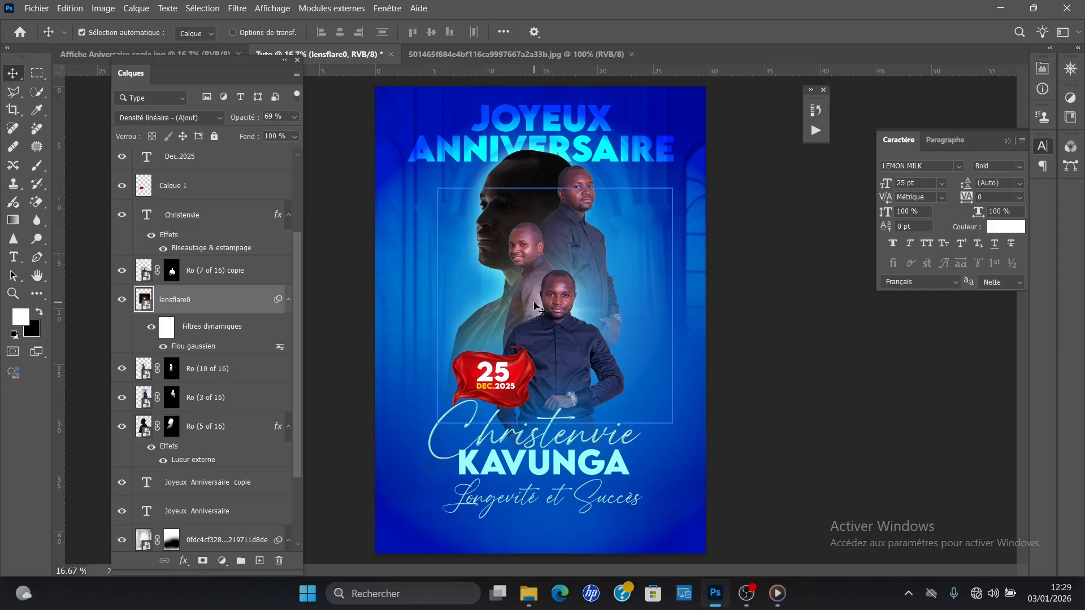
drag(531, 306, 506, 236)
drag(224, 298, 222, 444)
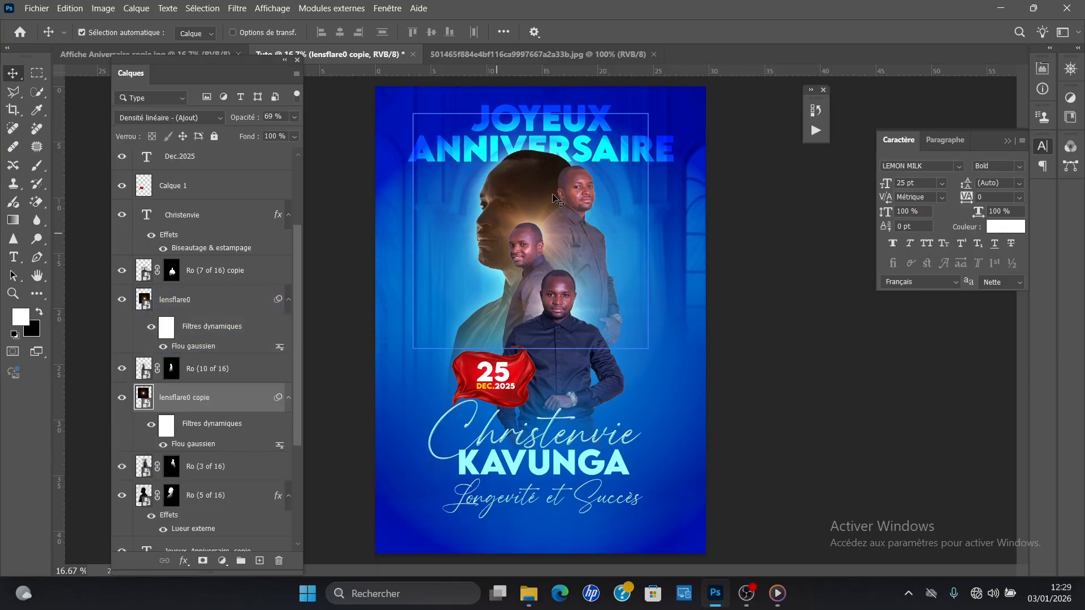
drag(225, 119, 217, 122)
drag(543, 235, 537, 189)
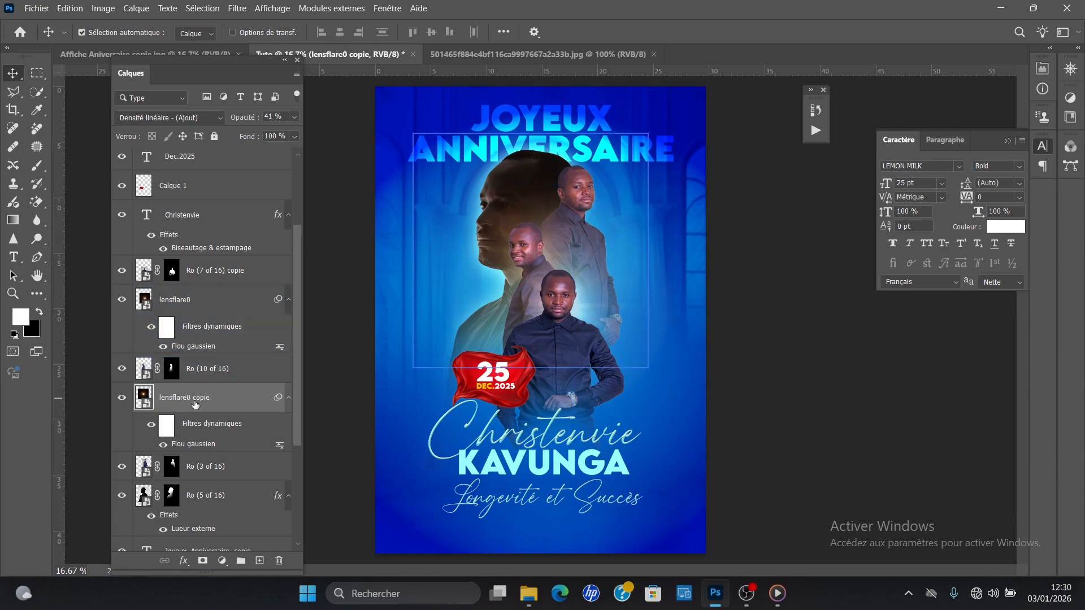
Step: Duplicate "lensflare0 copie" directly beneath "Ro (3 of 16)" and shift the flare about 1.7 cm right and 1.8 cm up, behind the upper-right portrait
drag(229, 408, 243, 488)
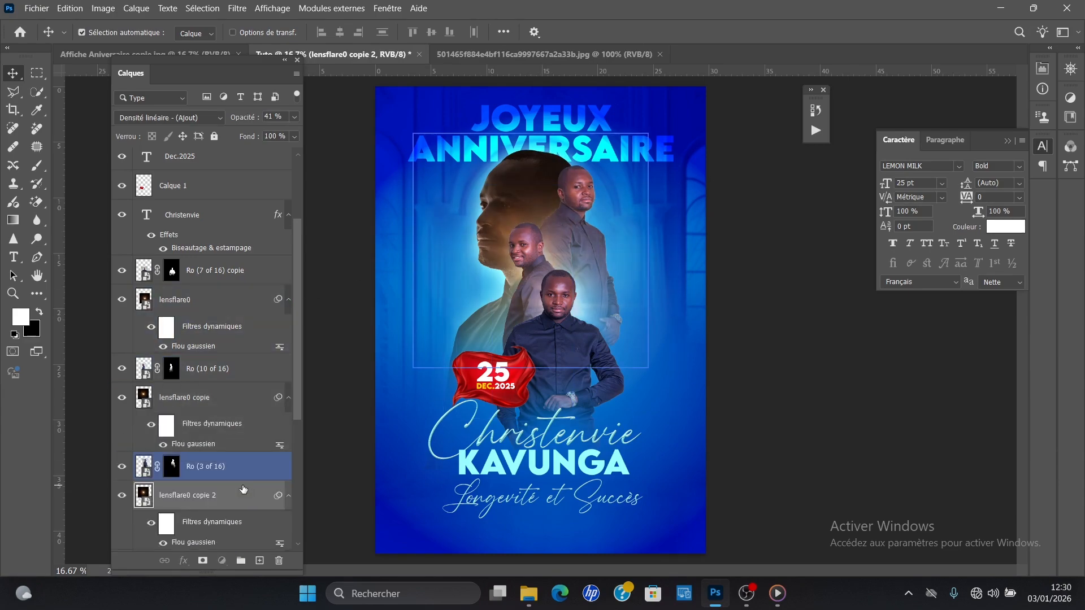
scroll(520, 186, up, 4)
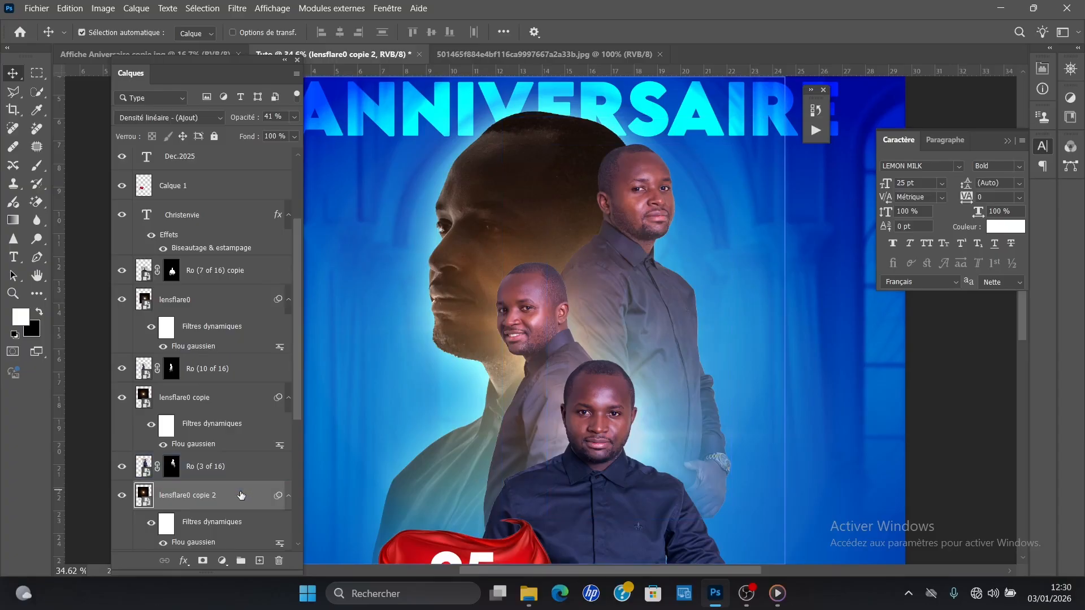
key(ctrl+t)
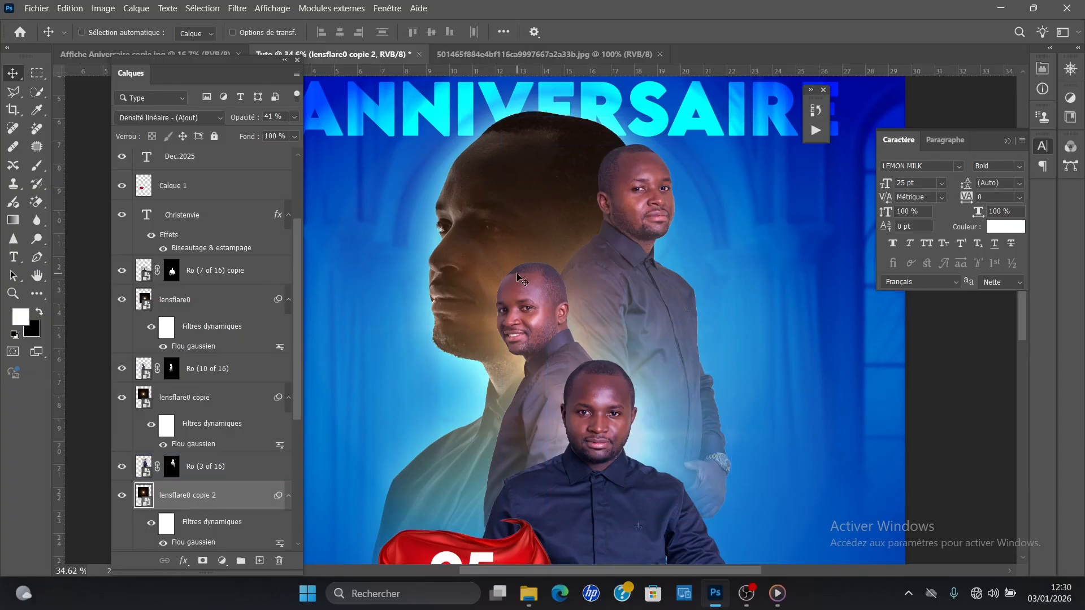
click(588, 250)
drag(602, 253, 658, 172)
drag(679, 154, 682, 154)
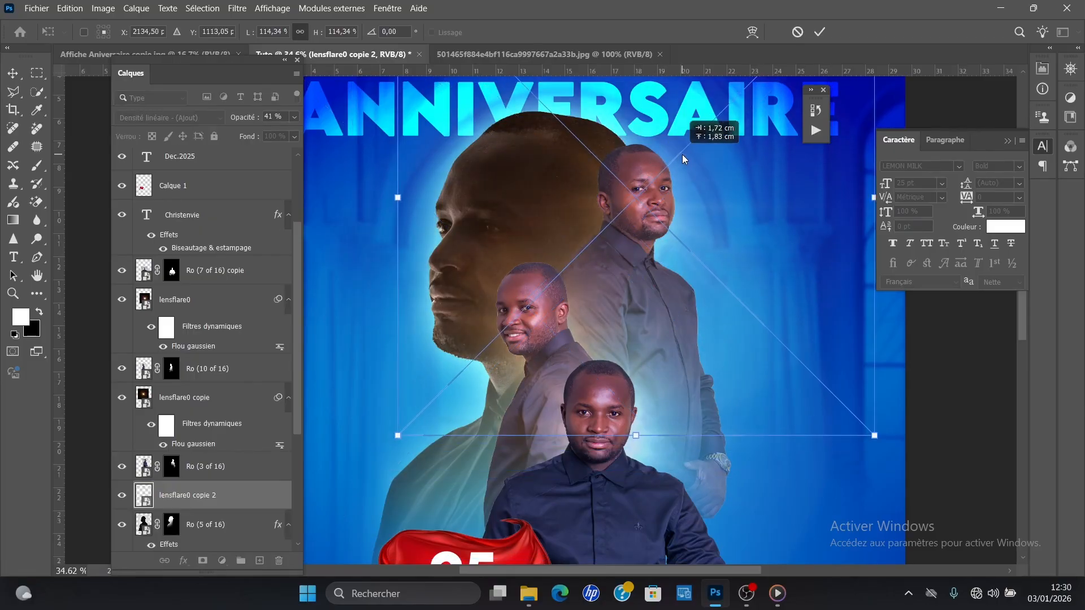
click(826, 33)
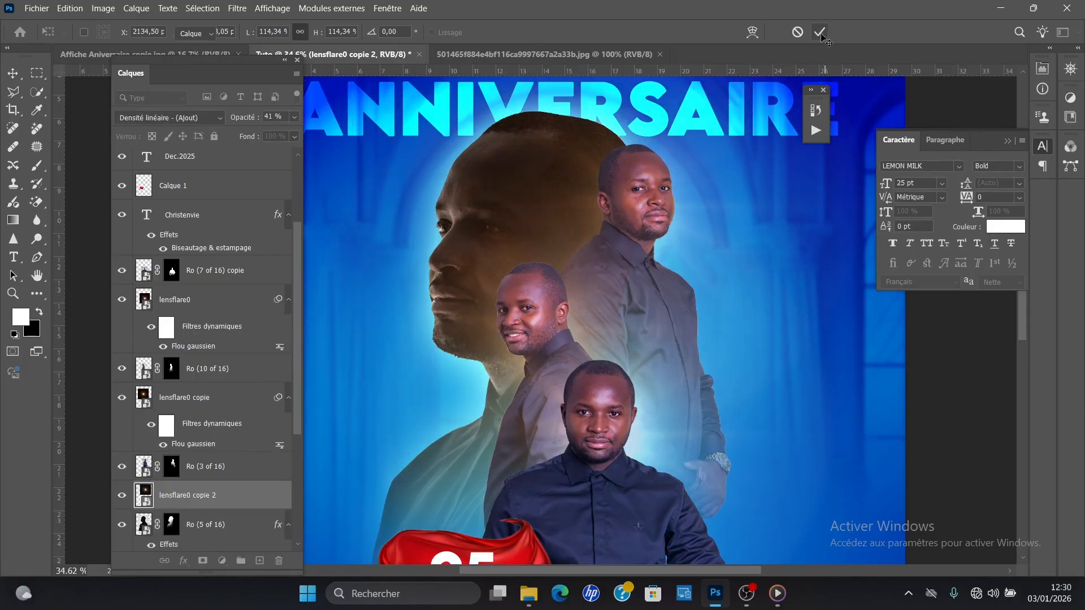
key(ctrl+minus)
key(ctrl+minus)
key(ctrl+minus)
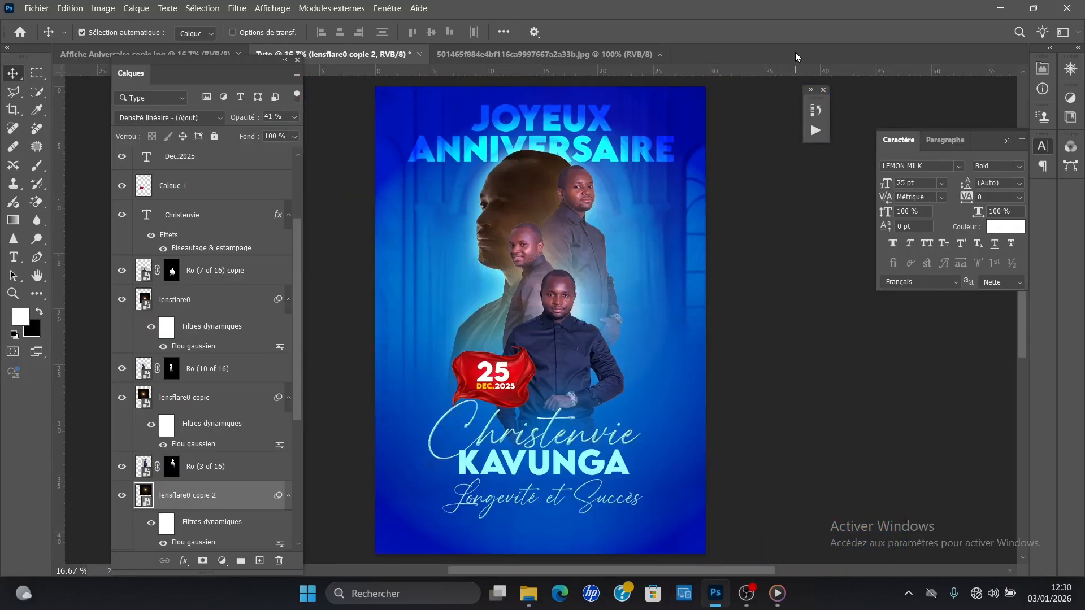
key(ctrl+minus)
key(ctrl+plus)
key(ctrl+plus)
key(ctrl+minus)
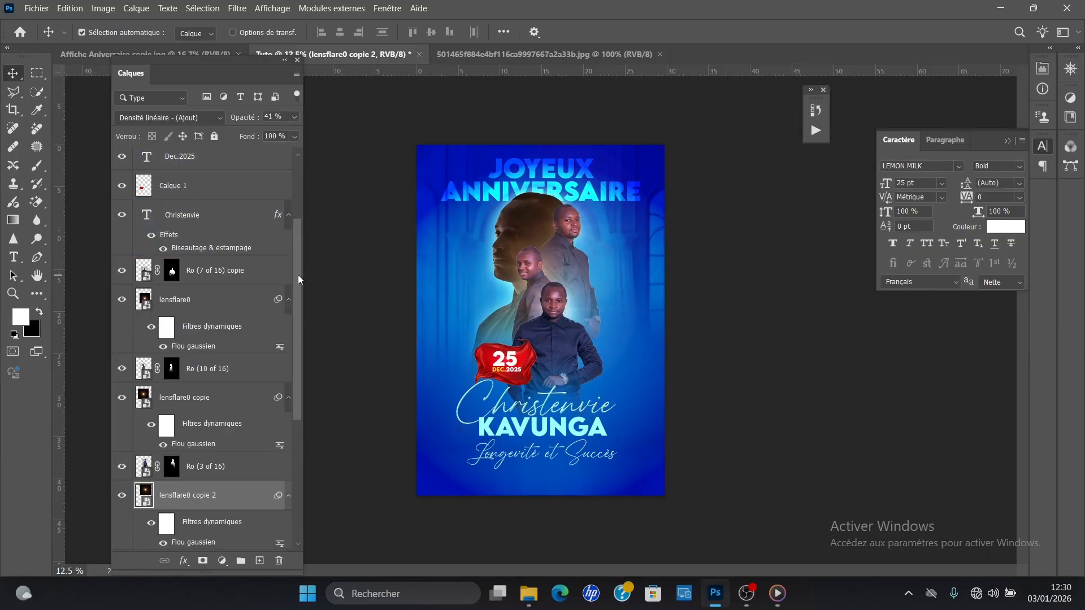
Step: Add a pattern fill layer (Motif) directly above the 0fdc4cf328 background image layer and open its pattern choices
drag(297, 242, 299, 164)
click(256, 172)
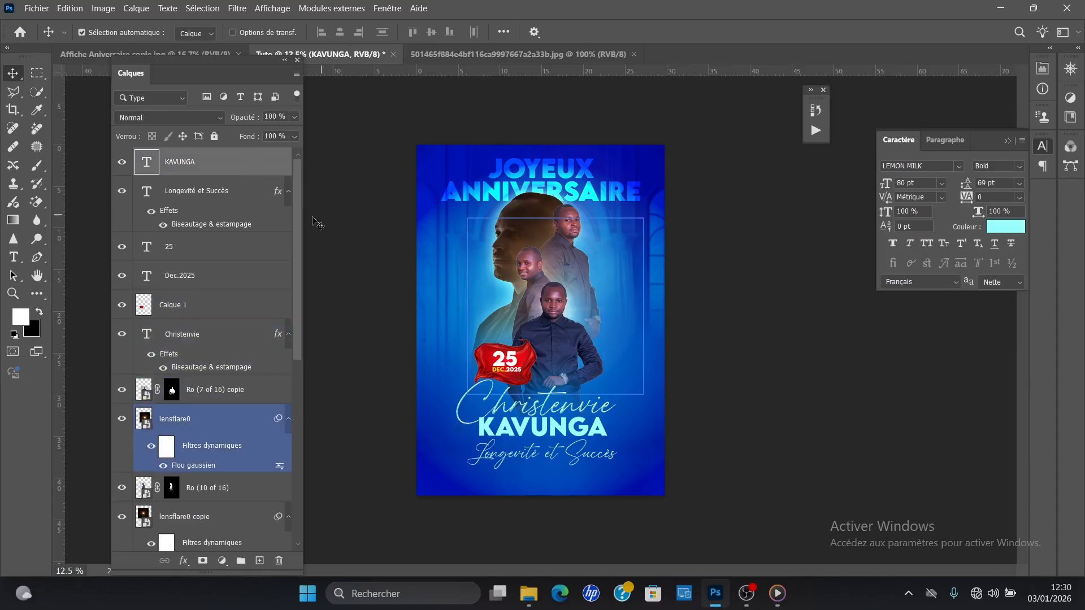
drag(300, 223, 327, 408)
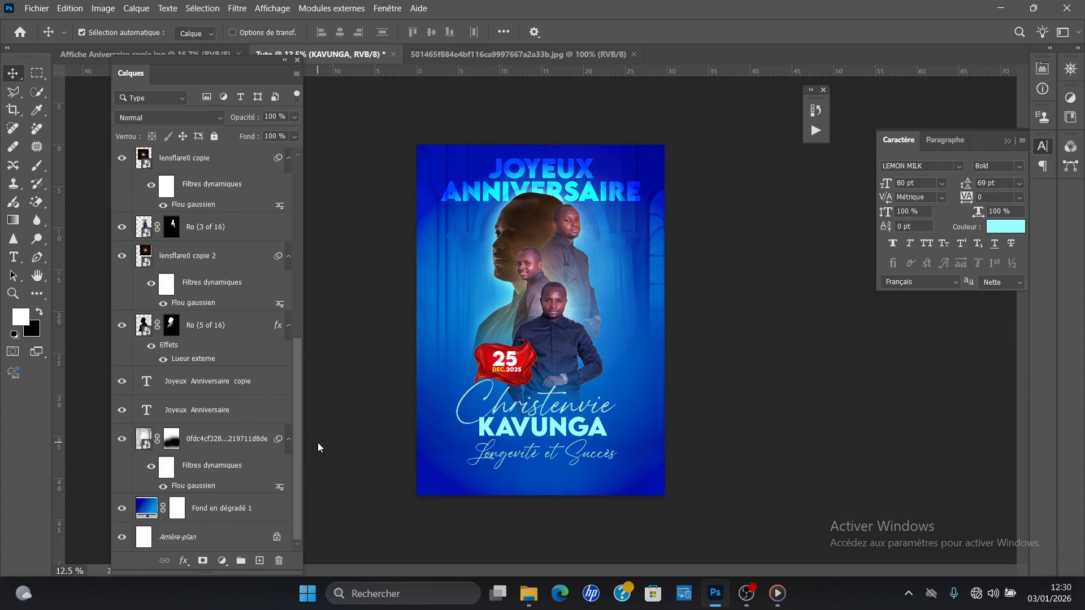
click(226, 440)
click(217, 326)
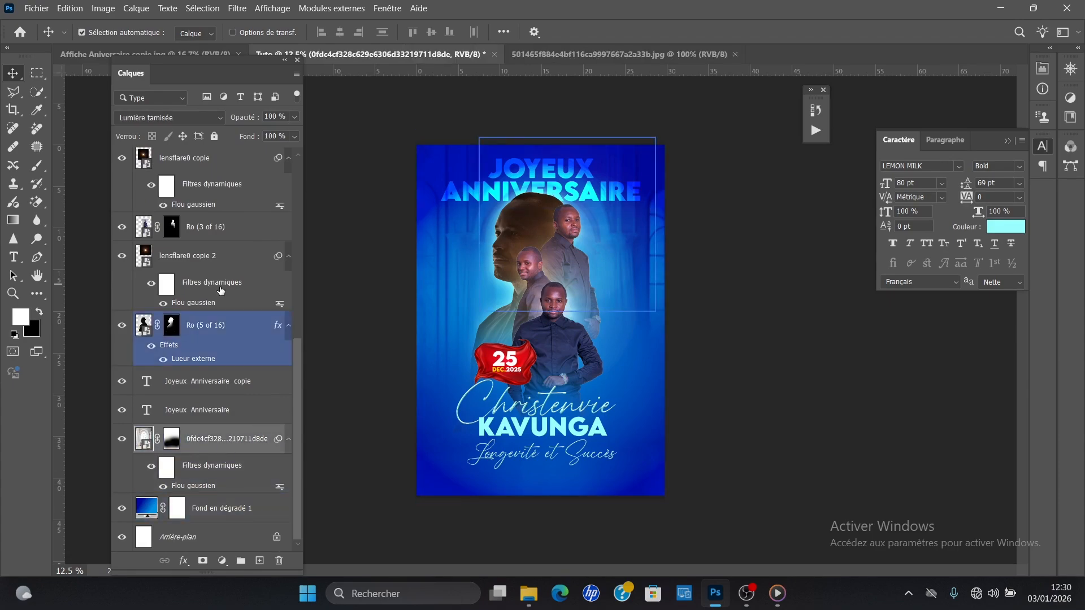
click(226, 442)
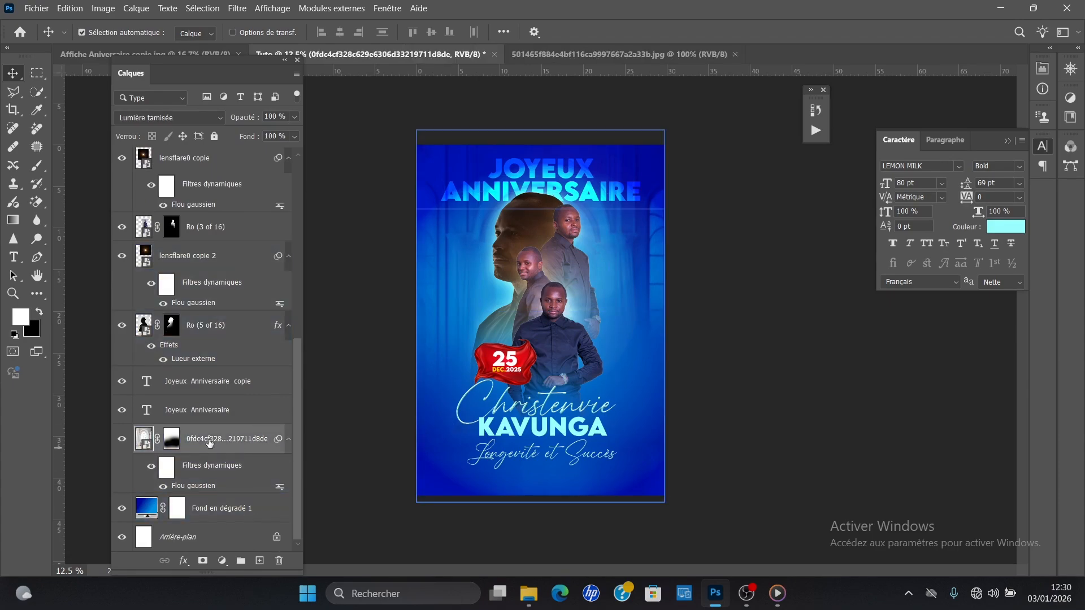
click(213, 513)
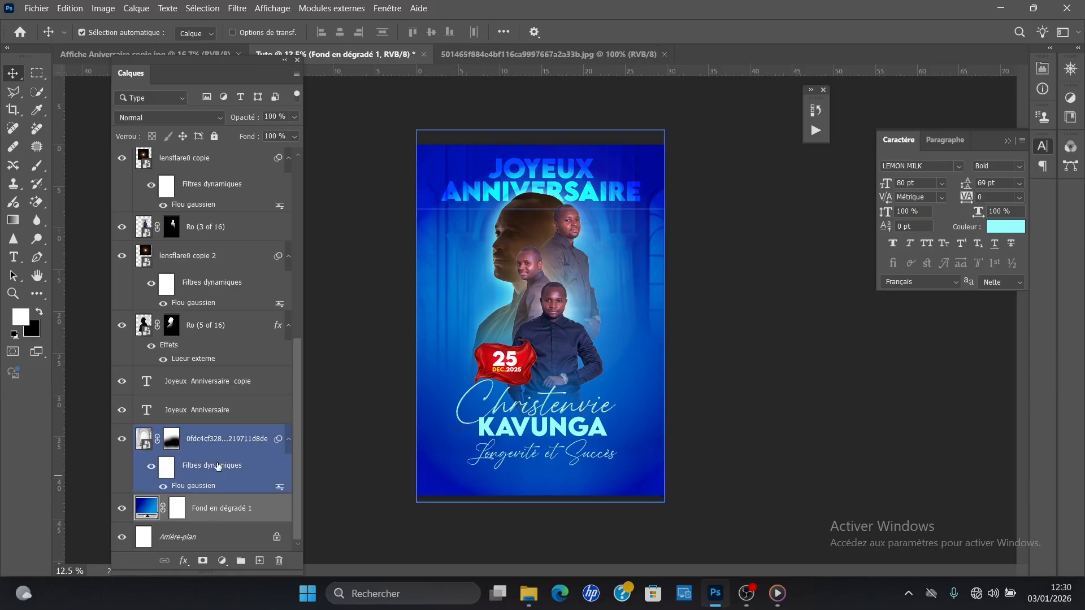
click(213, 450)
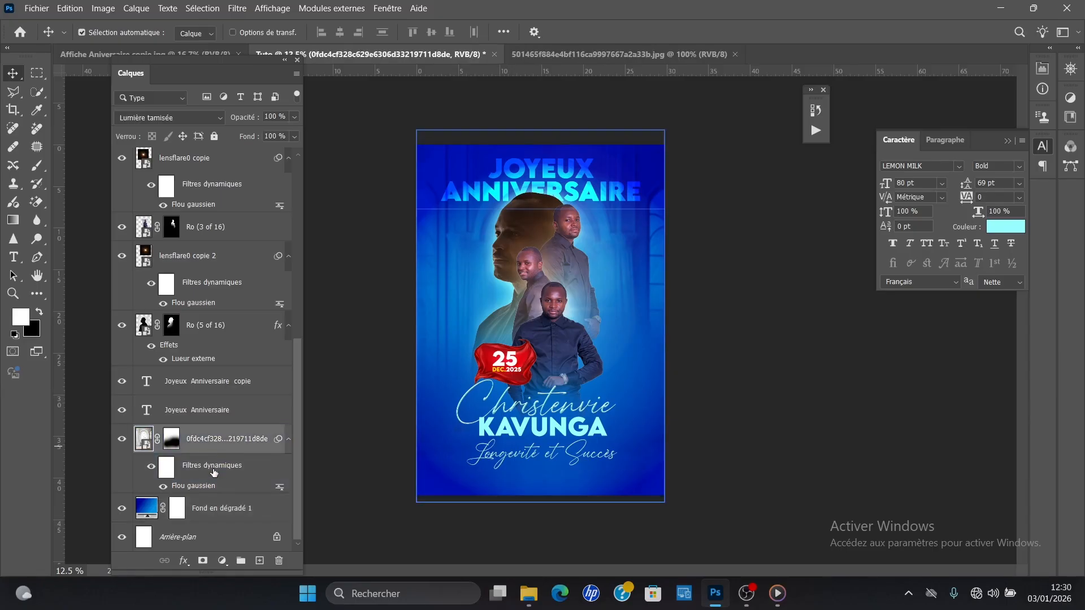
click(223, 561)
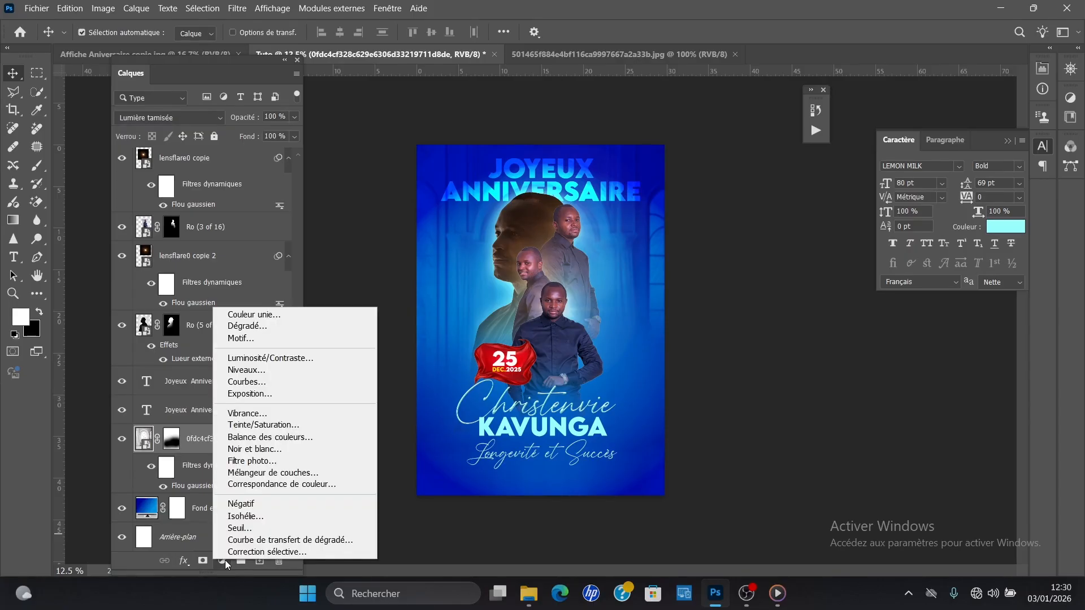
click(256, 339)
click(607, 171)
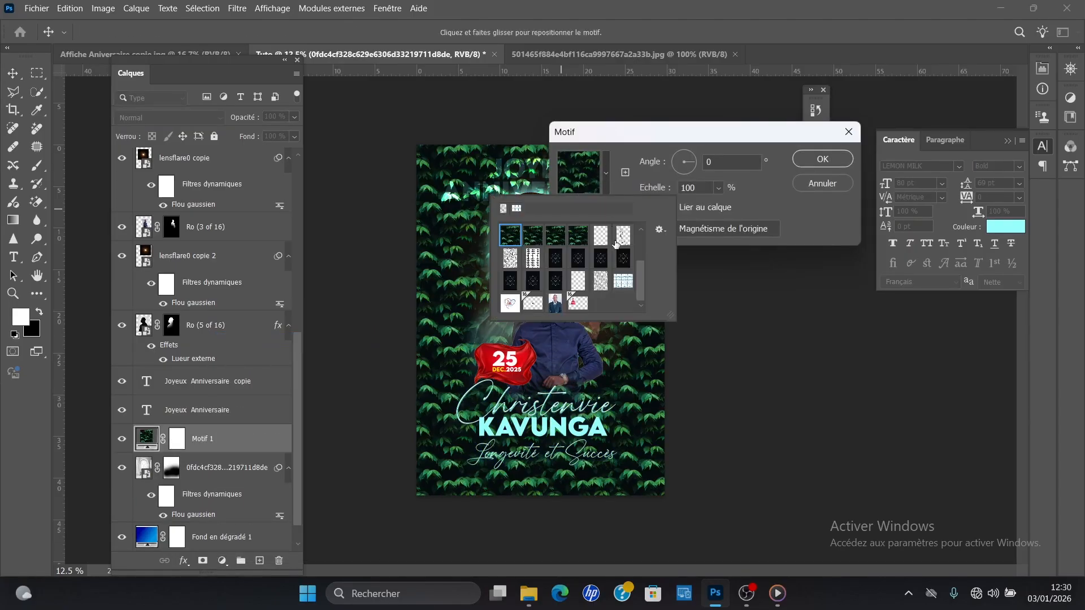
Step: Try the fine-line, anchor and wavy-line patterns for the fill layer
click(603, 279)
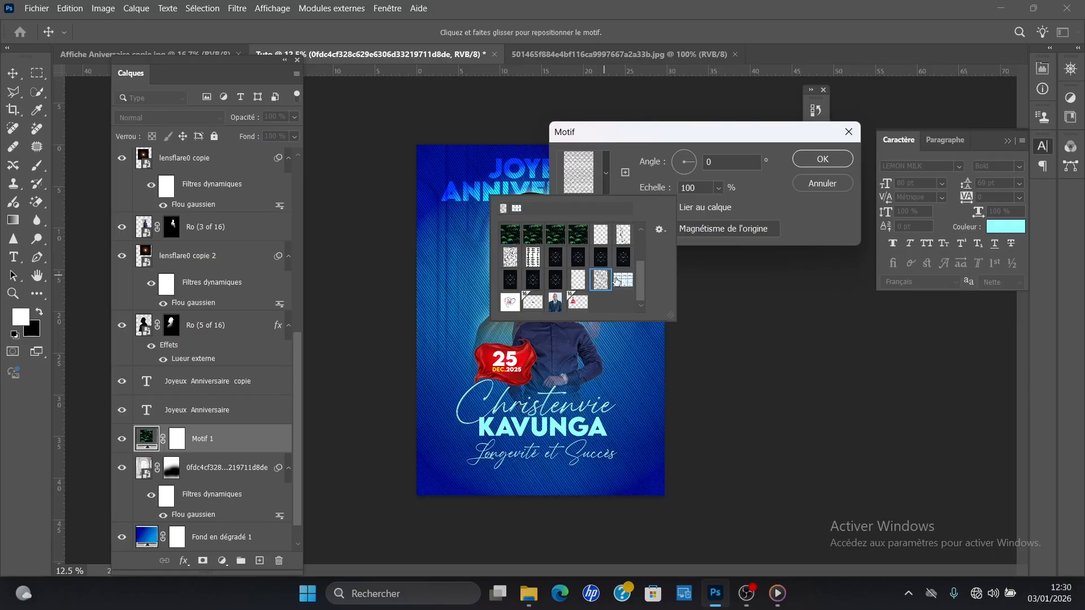
click(617, 279)
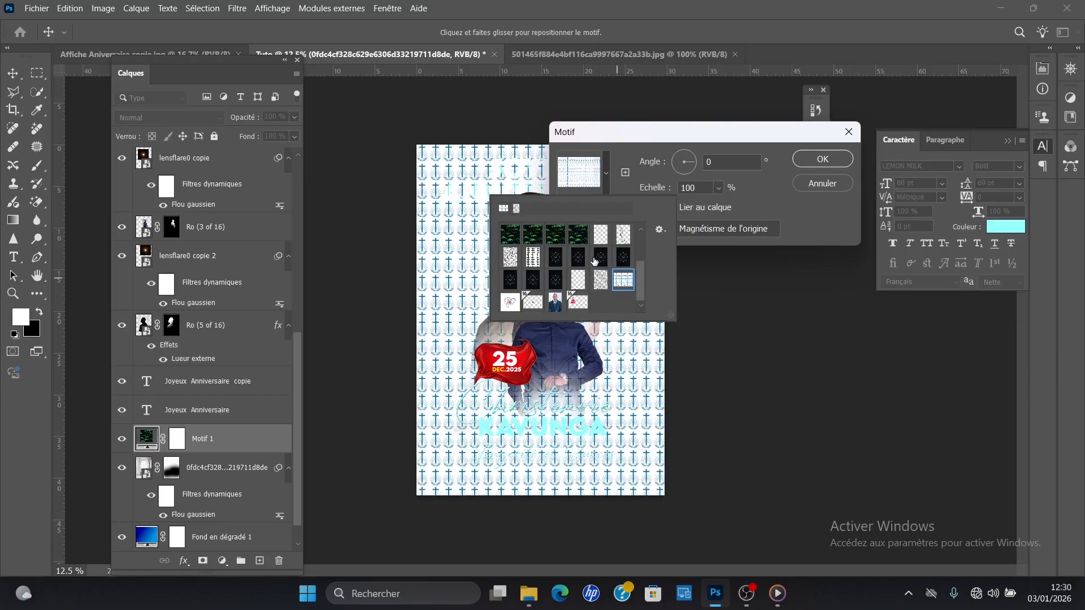
click(580, 279)
click(594, 277)
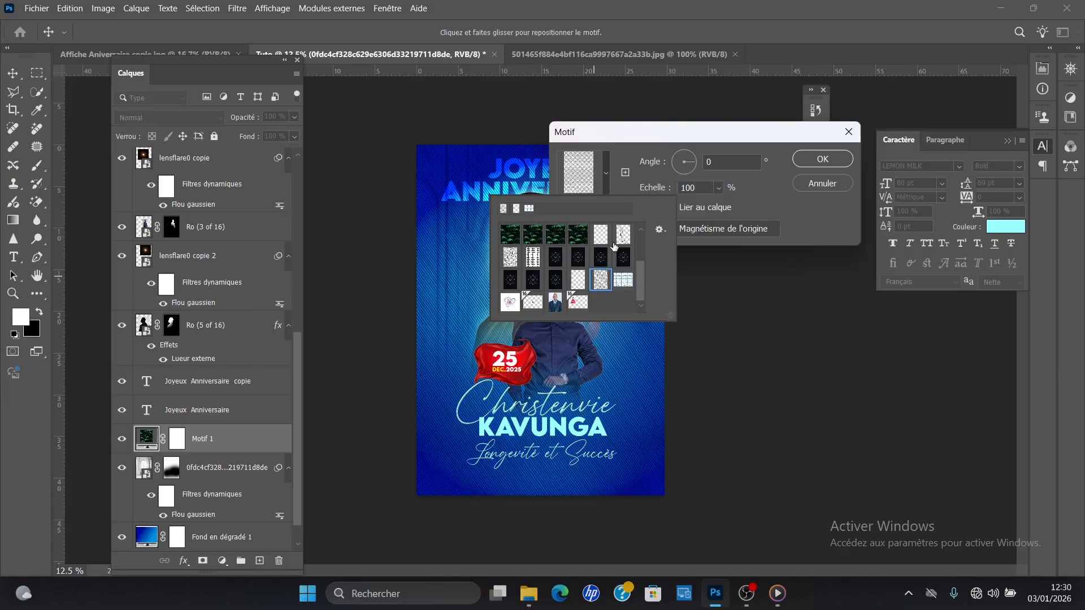
click(511, 257)
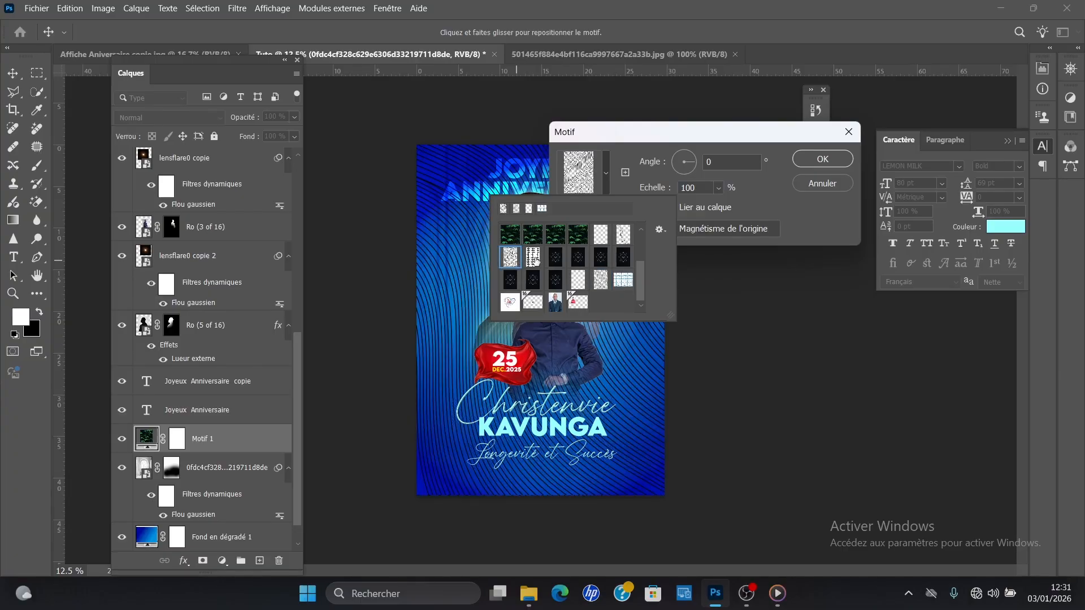
Step: Apply the white pattern with small black star-shaped gaps to the fill layer at a scale of 45%
click(533, 257)
click(750, 190)
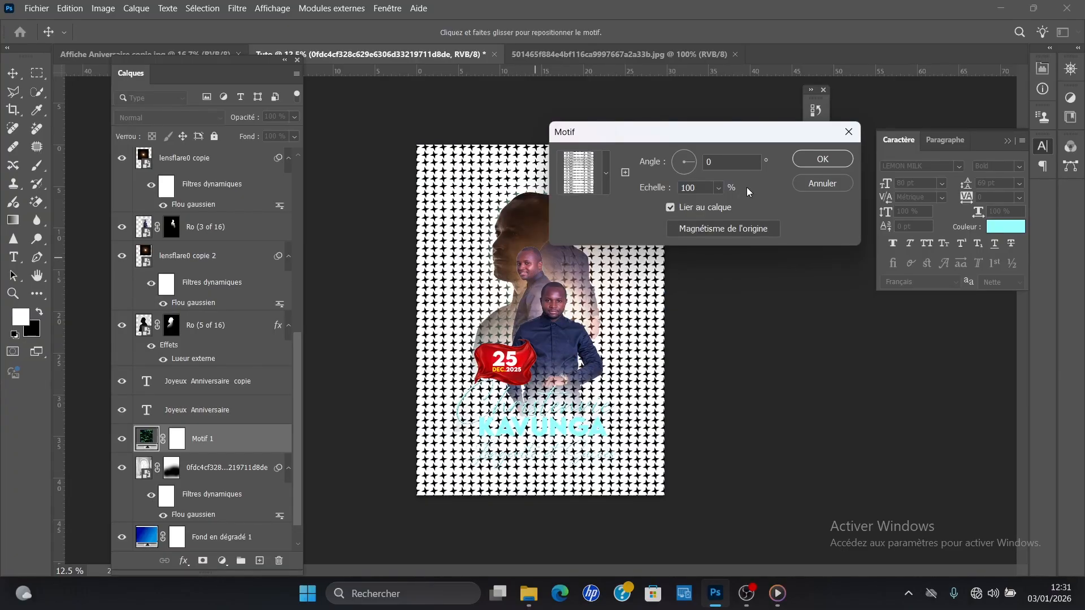
click(717, 188)
drag(724, 206, 718, 206)
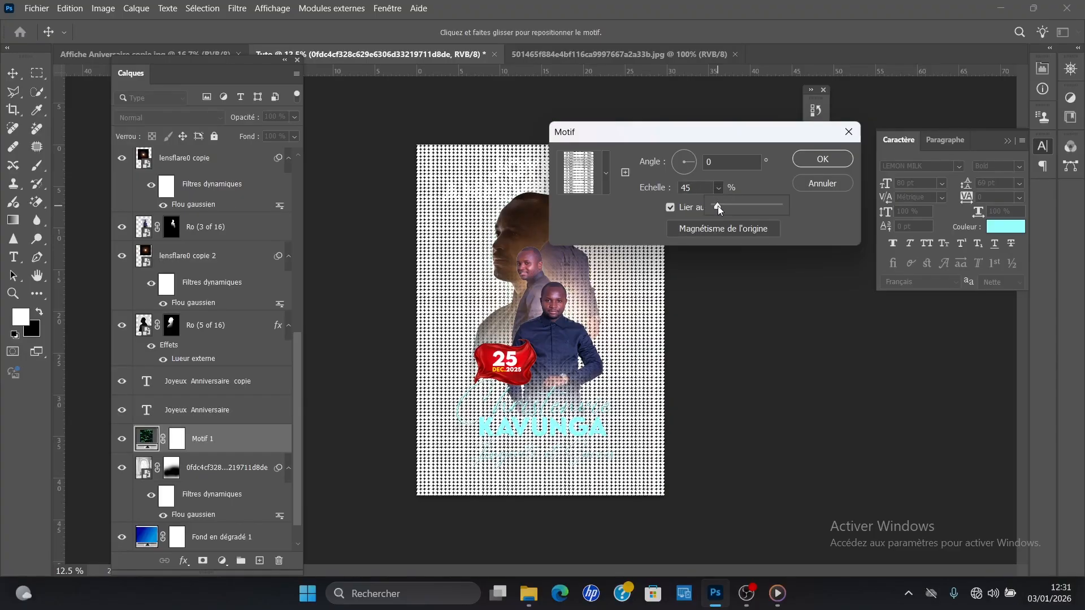
click(805, 160)
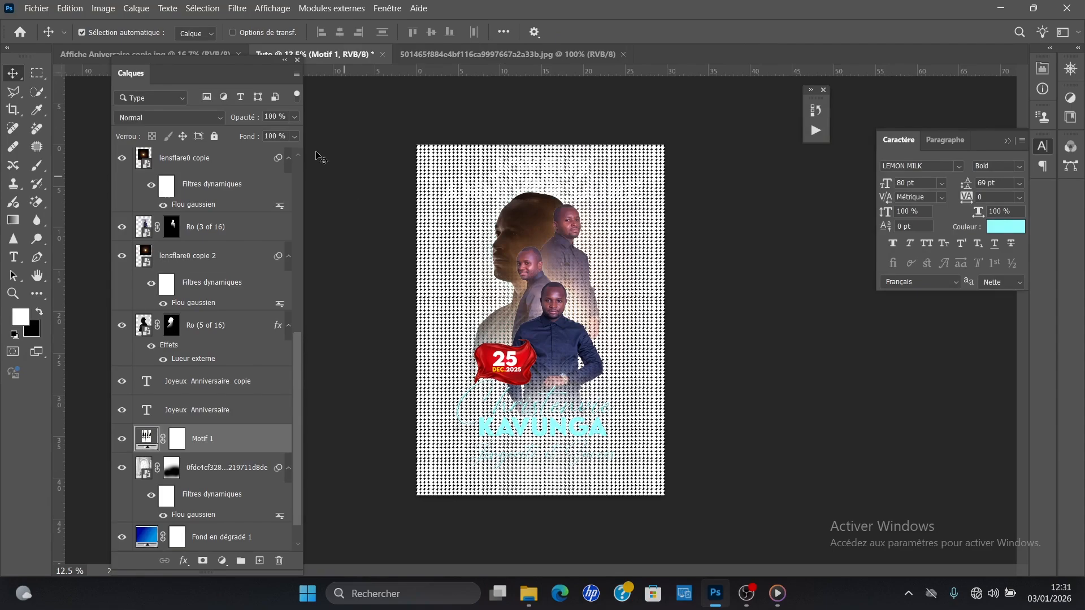
Step: Set the pattern layer's blend mode to Lumière tamisée and its opacity to 17%
click(170, 118)
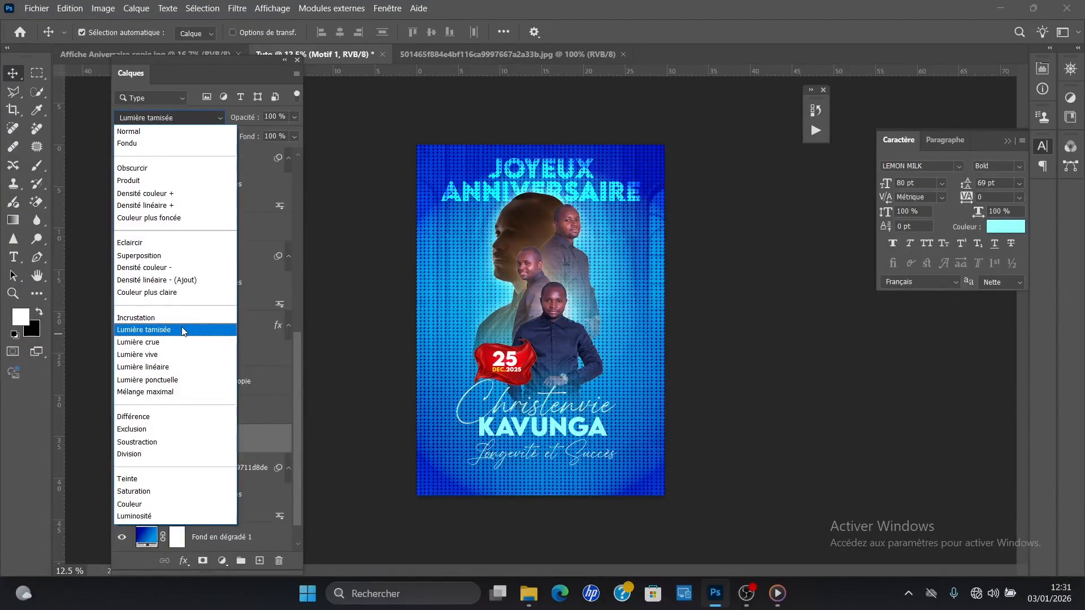
click(181, 331)
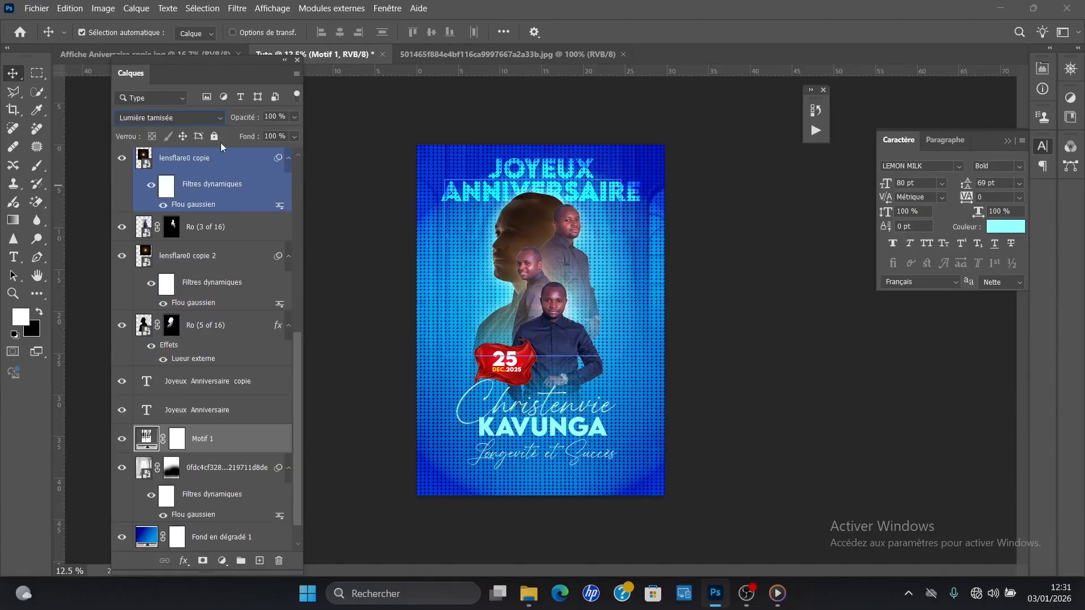
drag(245, 119, 195, 122)
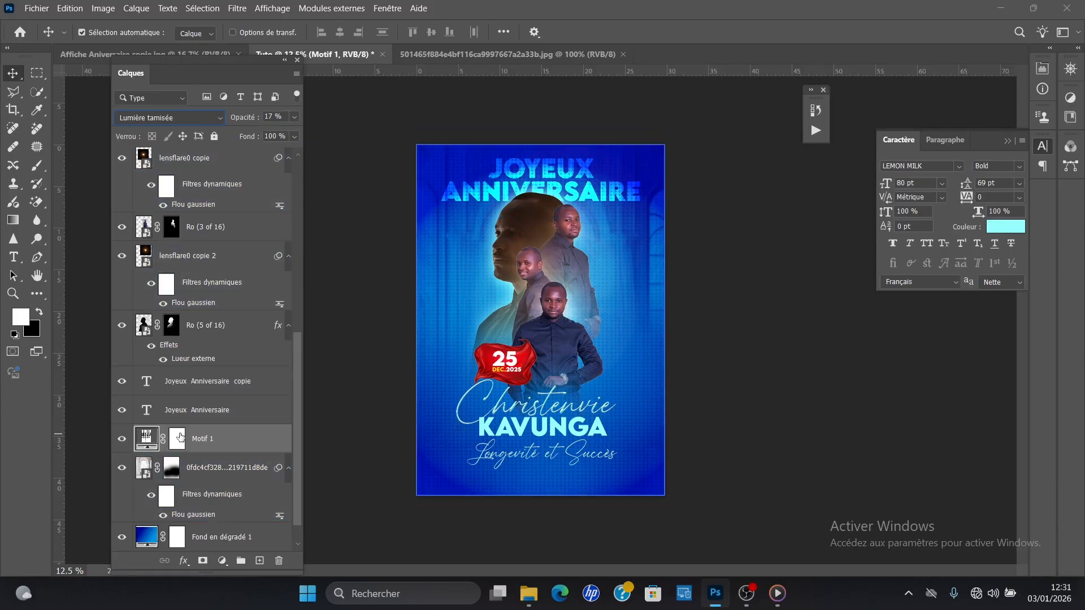
Step: Hide the pattern around the title and the large portrait's head by painting black on its mask with a soft brush about 2105 px wide
click(177, 438)
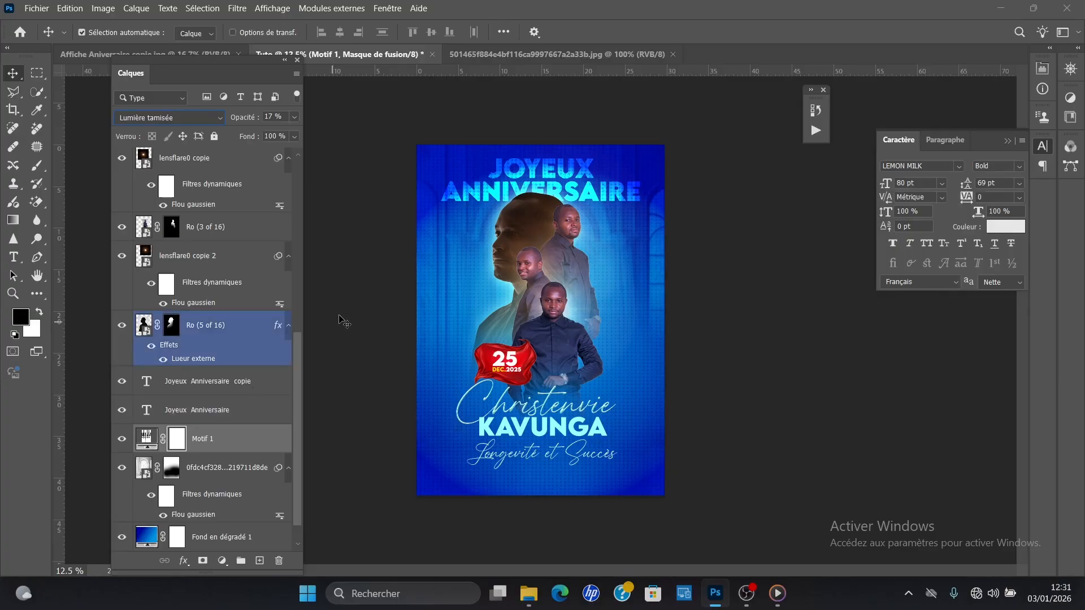
key(b)
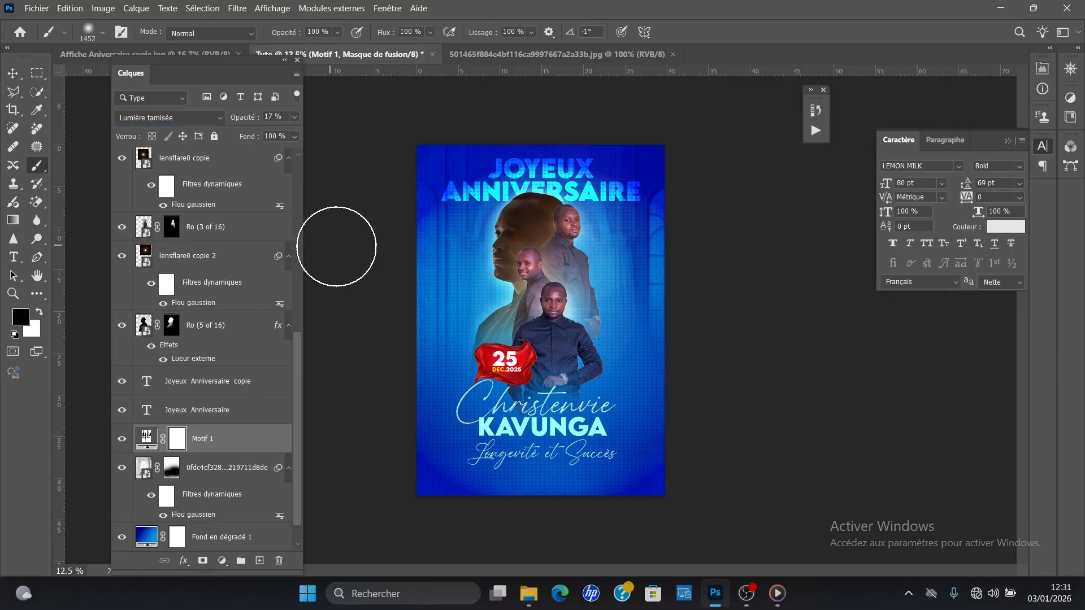
mouse_move(527, 196)
mouse_down()
mouse_move(582, 201)
mouse_move(534, 229)
mouse_up()
click(497, 198)
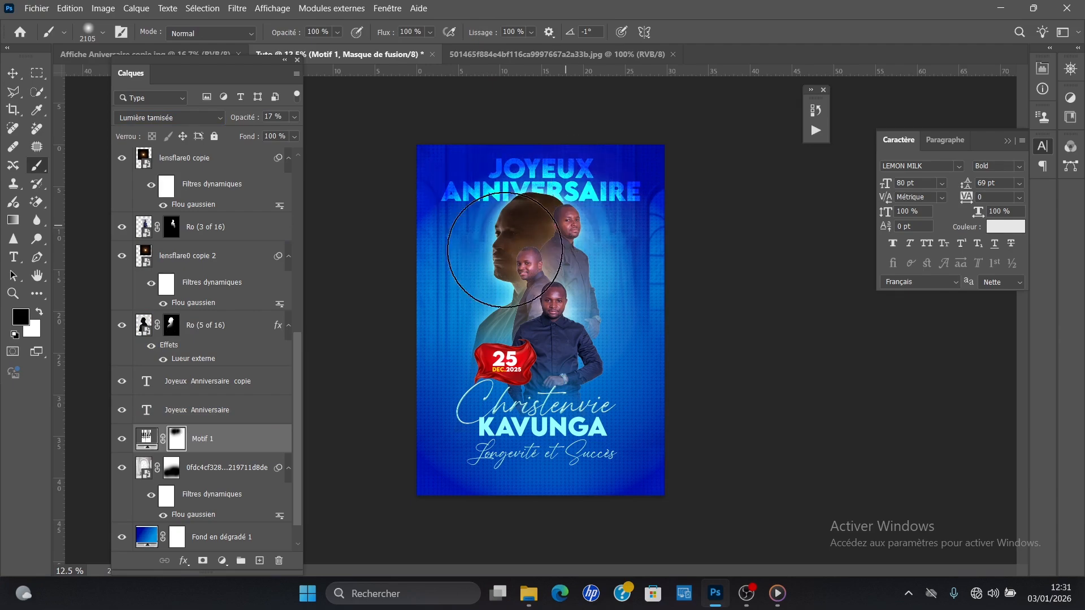
click(13, 74)
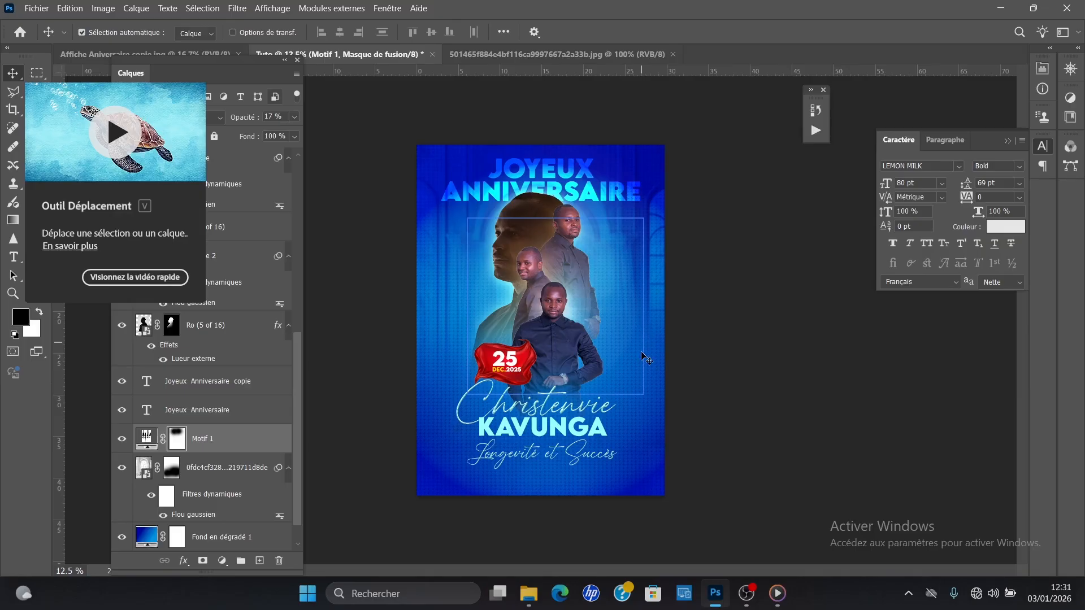
Step: Activate the Text tool and collapse the layer list to clear the view of the poster
key(t)
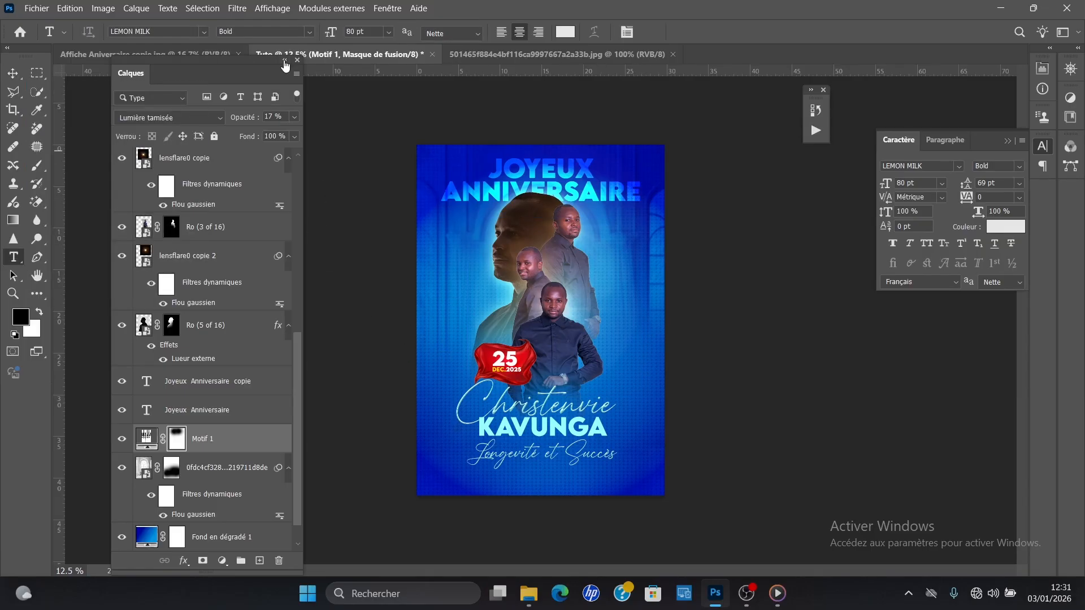
click(284, 59)
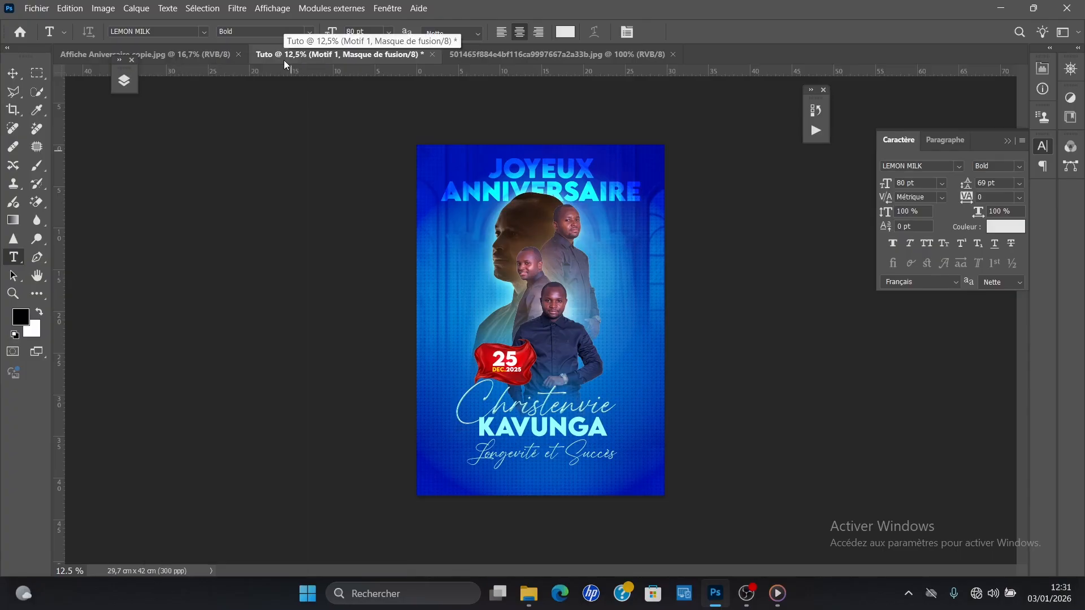